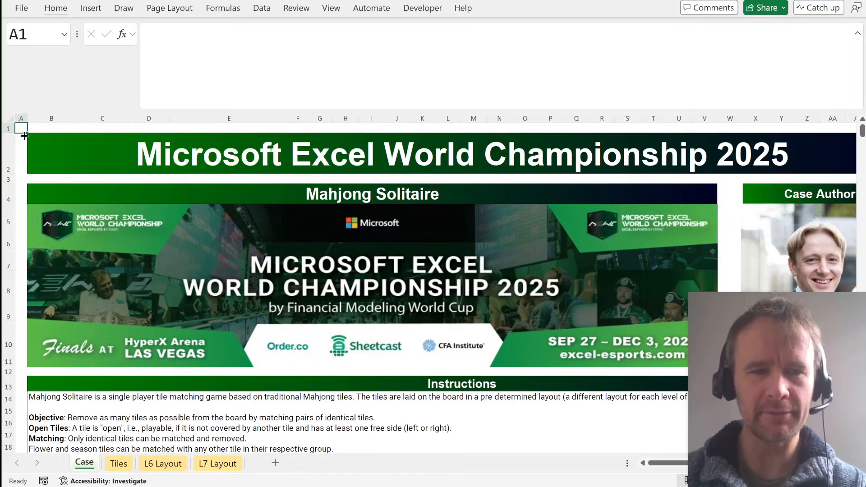
Step: Look through the Case sheet from the instructions down to the Level 4 game rows
{"action": "left_click", "coordinate": [8, 193]}
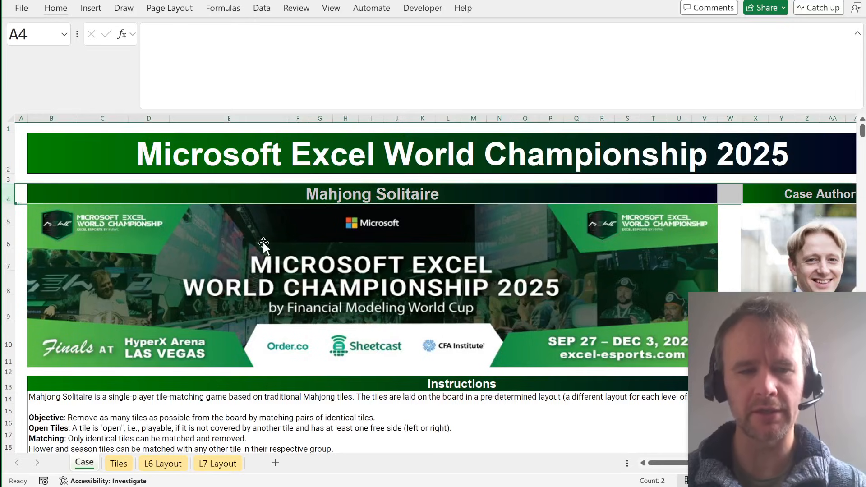
{"action": "scroll", "coordinate": [262, 241], "scroll_direction": "down", "scroll_amount": 15}
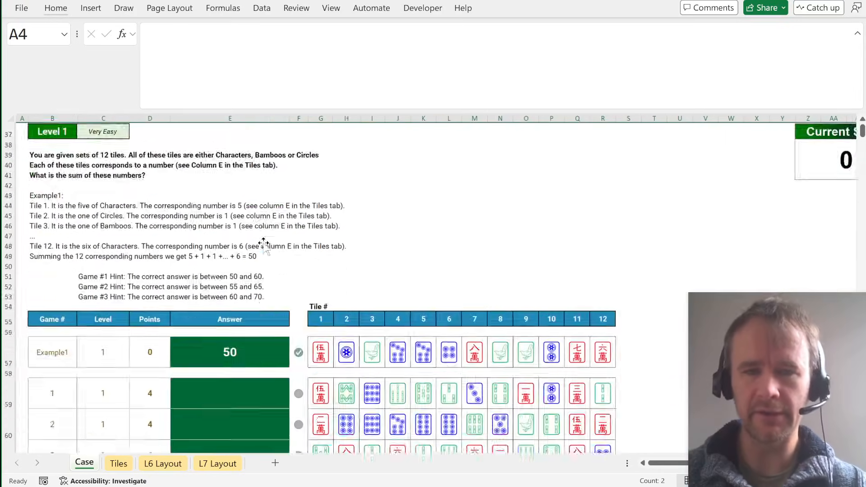
{"action": "scroll", "coordinate": [262, 241], "scroll_direction": "up", "scroll_amount": 8}
{"action": "scroll", "coordinate": [264, 244], "scroll_direction": "down", "scroll_amount": 20}
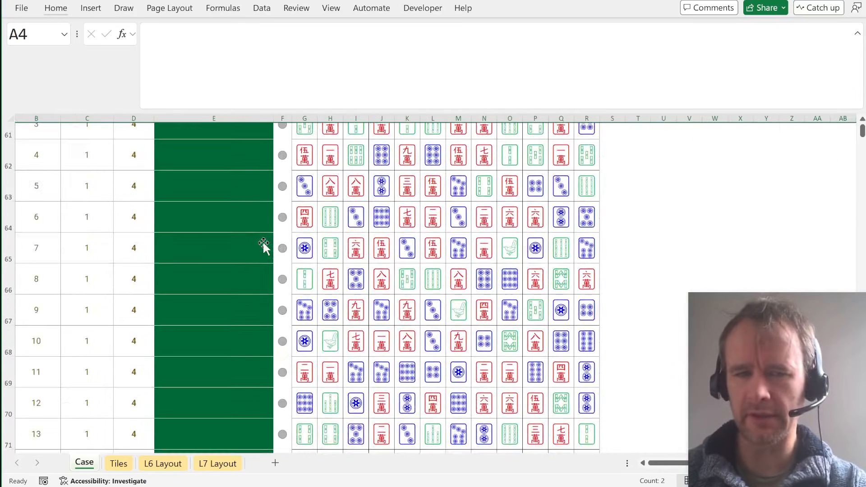
{"action": "scroll", "coordinate": [263, 244], "scroll_direction": "down", "scroll_amount": 20}
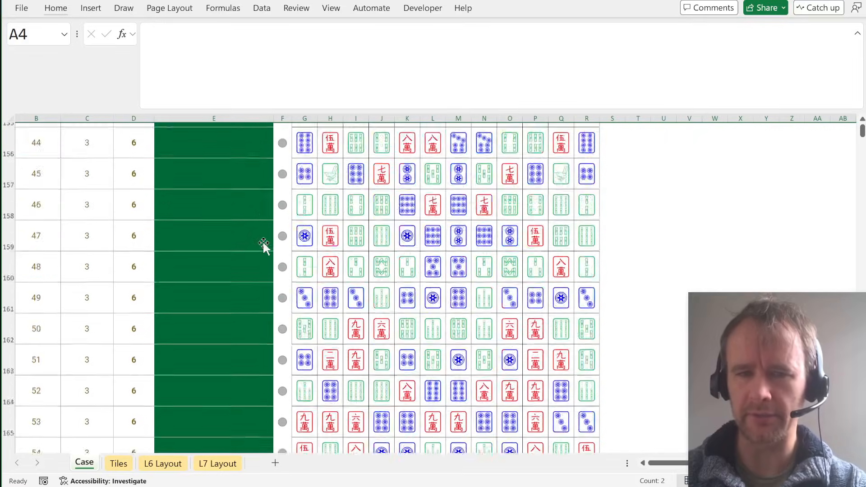
Step: Examine game 65's tile row G209:R209, comparing the outer tiles G209 with R209 and the next ones, H209 with Q209
{"action": "left_click_drag", "start_coordinate": [313, 241], "coordinate": [584, 242]}
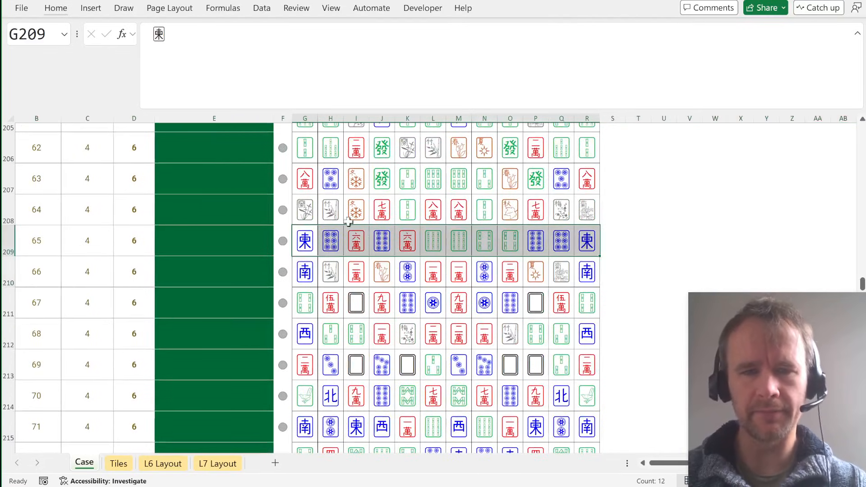
{"action": "left_click_drag", "start_coordinate": [306, 245], "coordinate": [604, 259]}
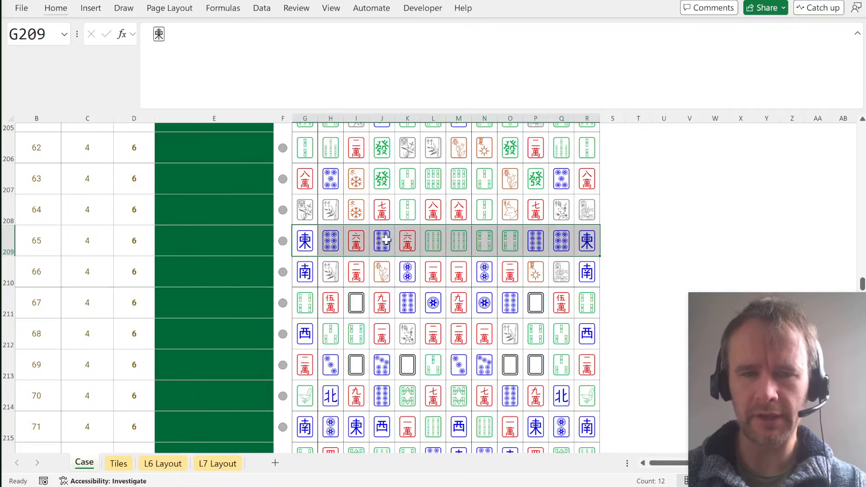
{"action": "left_click", "coordinate": [298, 243]}
{"action": "left_click", "coordinate": [586, 241], "text": "ctrl"}
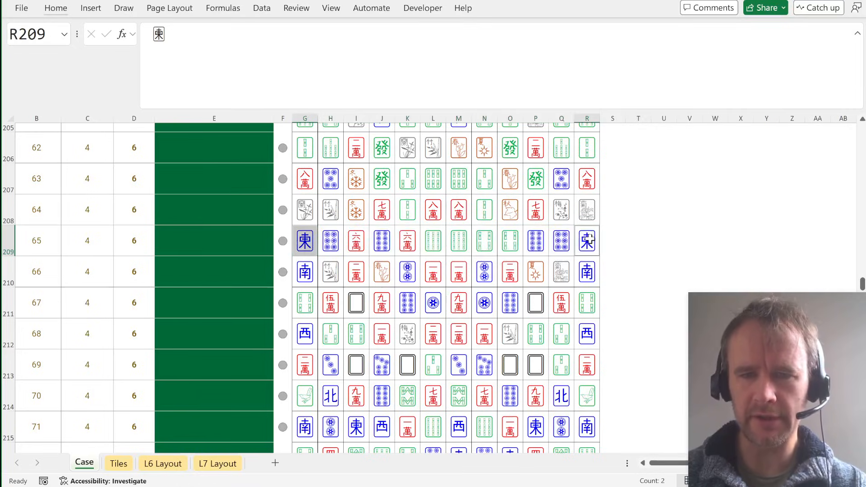
{"action": "left_click", "coordinate": [328, 244]}
{"action": "left_click", "coordinate": [563, 242], "text": "ctrl"}
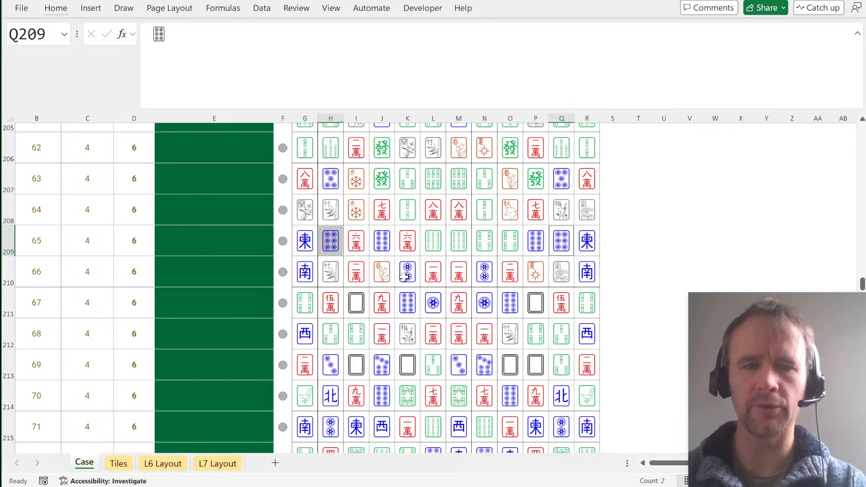
Step: Examine Turn 1 of the Level 5 example, comparing the Six of Circles tiles in G242 and R241
{"action": "scroll", "coordinate": [402, 279], "scroll_direction": "down", "scroll_amount": 15}
{"action": "scroll", "coordinate": [402, 280], "scroll_direction": "up", "scroll_amount": 6}
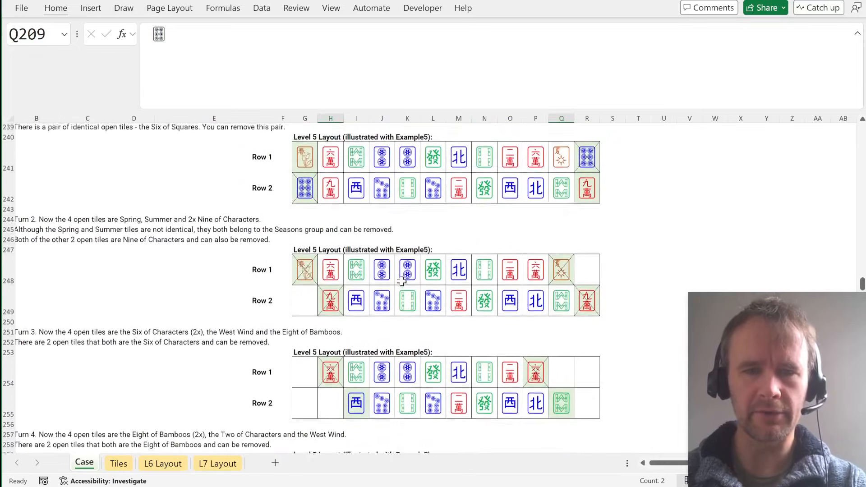
{"action": "left_click", "coordinate": [307, 270]}
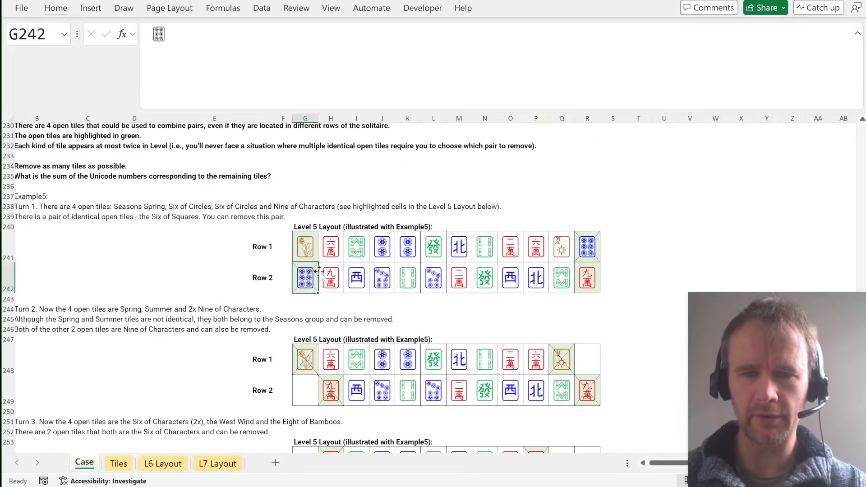
{"action": "left_click", "coordinate": [583, 244], "text": "ctrl"}
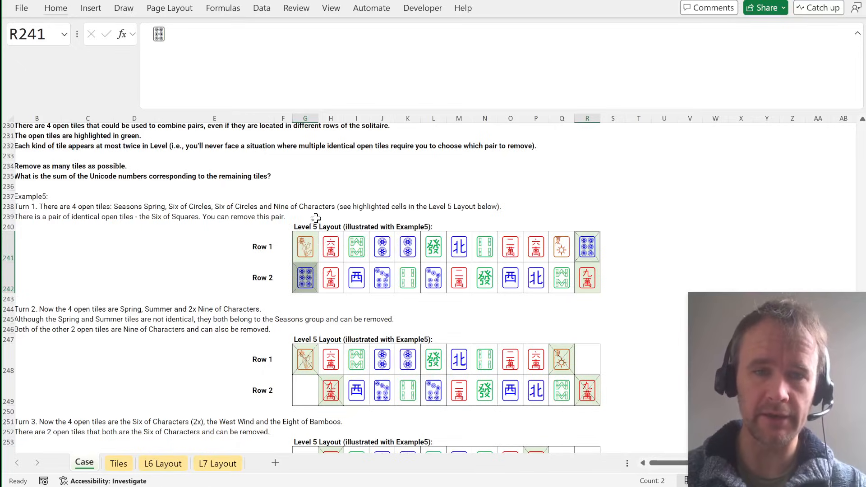
{"action": "left_click", "coordinate": [595, 238]}
{"action": "left_click", "coordinate": [299, 277], "text": "ctrl"}
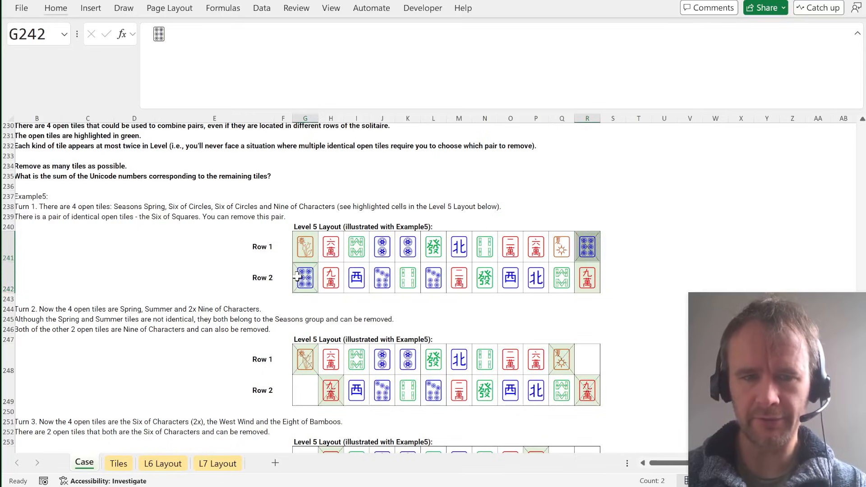
Step: Examine the Level 5 example's Turn 2 pairs: the Spring and Summer tiles, and the Nine of Characters in H242 and R242
{"action": "left_click", "coordinate": [561, 246]}
{"action": "left_click", "coordinate": [305, 249]}
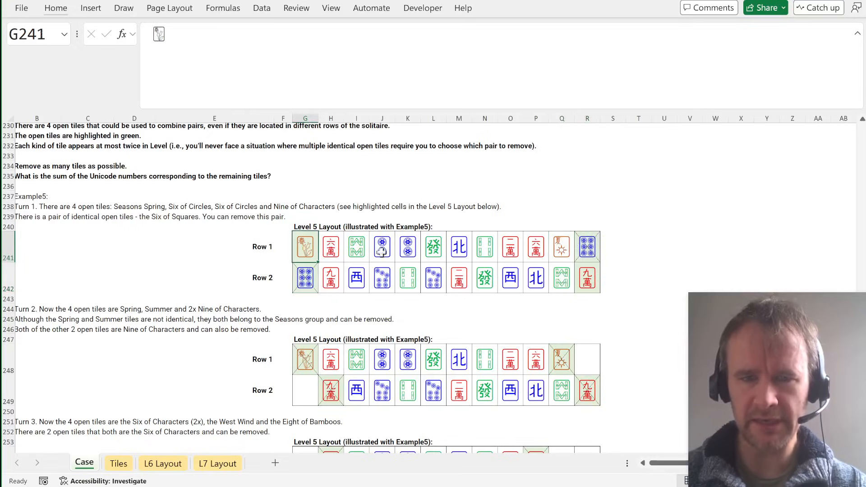
{"action": "left_click", "coordinate": [561, 245]}
{"action": "left_click", "coordinate": [305, 248]}
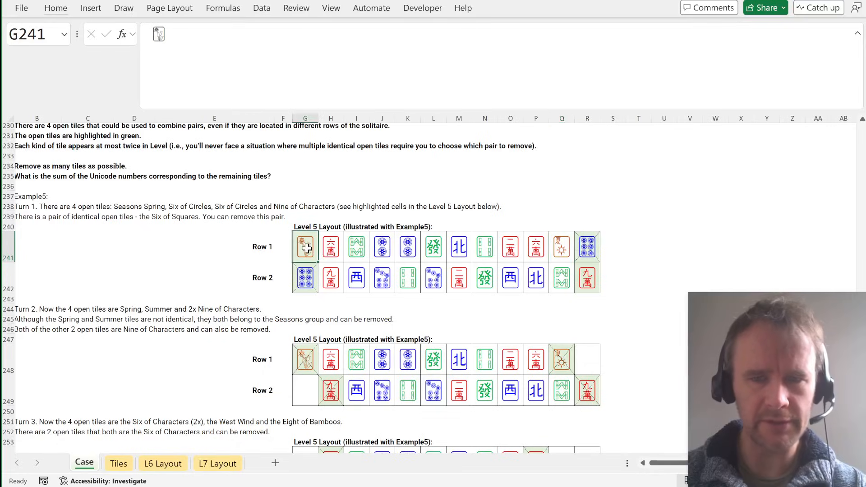
{"action": "left_click", "coordinate": [559, 246]}
{"action": "left_click", "coordinate": [560, 361]}
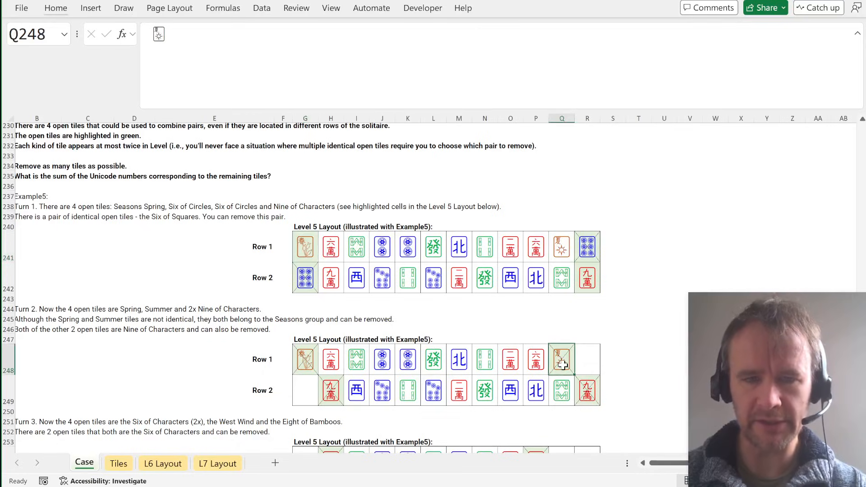
{"action": "left_click", "coordinate": [305, 364]}
{"action": "left_click", "coordinate": [334, 276]}
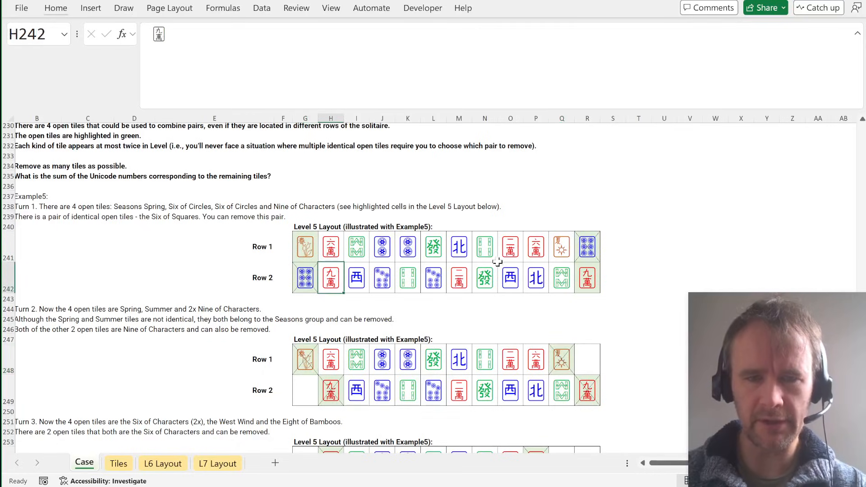
{"action": "left_click", "coordinate": [592, 276], "text": "ctrl"}
Step: Read the remaining turns of the Level 5 example and look through the Level 6 and Level 7 sections
{"action": "scroll", "coordinate": [561, 356], "scroll_direction": "down", "scroll_amount": 5}
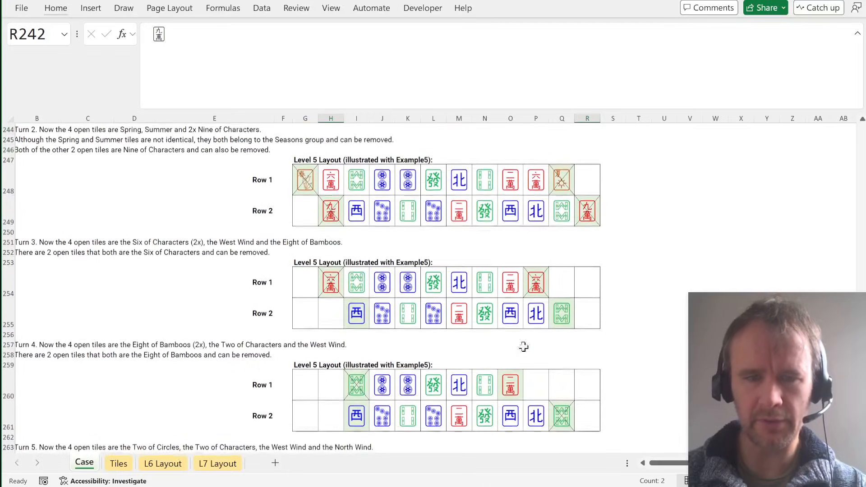
{"action": "scroll", "coordinate": [411, 342], "scroll_direction": "down", "scroll_amount": 1}
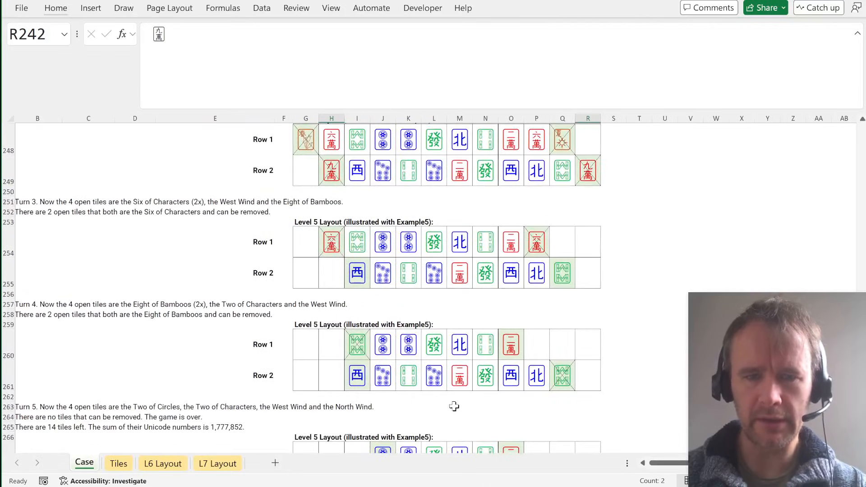
{"action": "scroll", "coordinate": [453, 406], "scroll_direction": "down", "scroll_amount": 3}
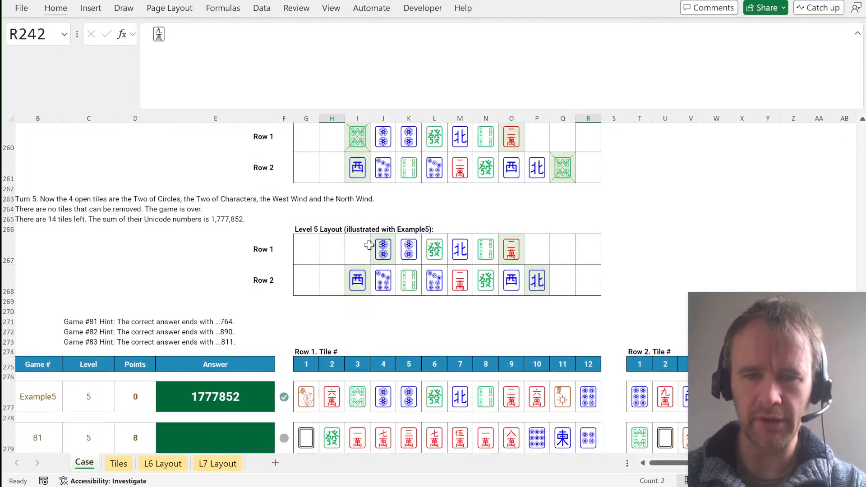
{"action": "scroll", "coordinate": [314, 286], "scroll_direction": "down", "scroll_amount": 20}
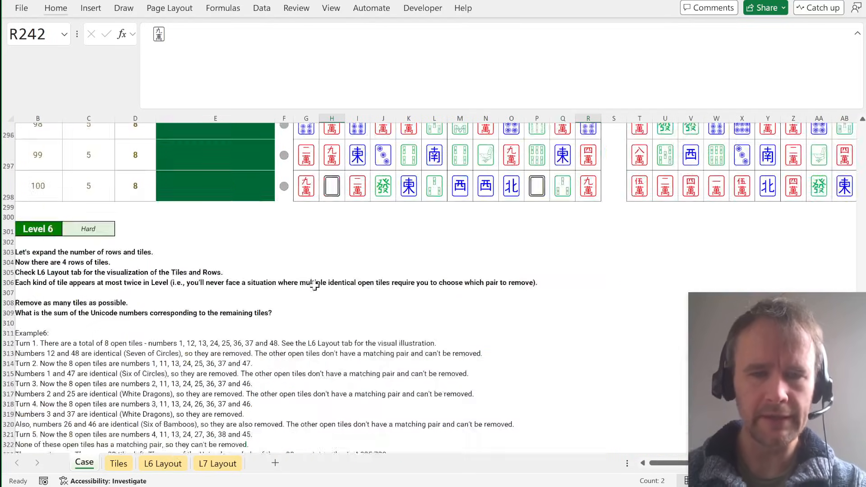
{"action": "scroll", "coordinate": [314, 286], "scroll_direction": "down", "scroll_amount": 8}
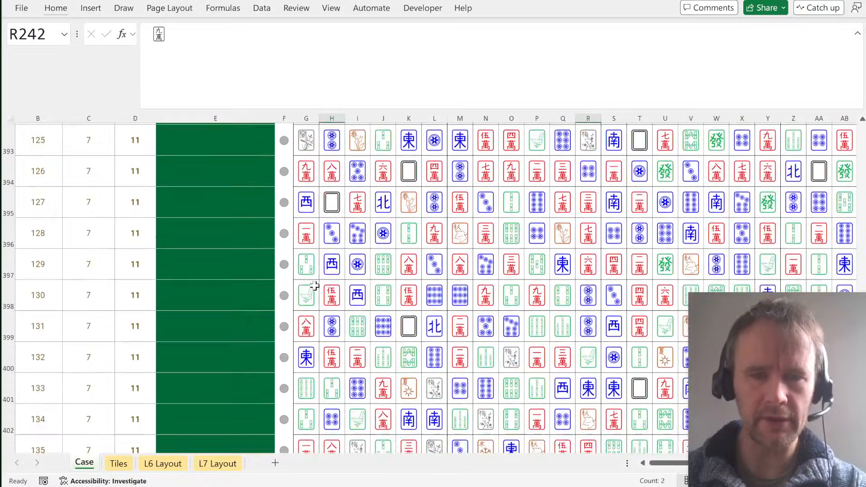
{"action": "scroll", "coordinate": [309, 290], "scroll_direction": "up", "scroll_amount": 10}
Step: Examine the L7 Layout sheet's tile layers and the Example7 picture of the stacked tiles
{"action": "left_click", "coordinate": [220, 458]}
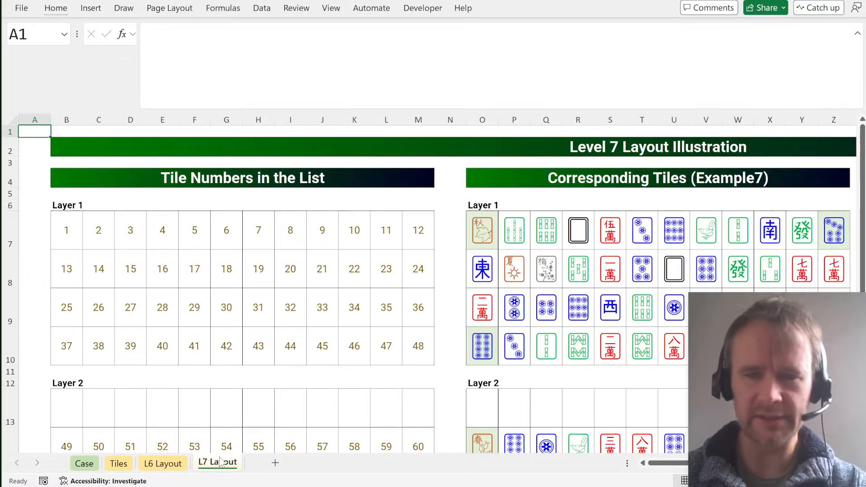
{"action": "scroll", "coordinate": [431, 327], "scroll_direction": "right", "scroll_amount": 10}
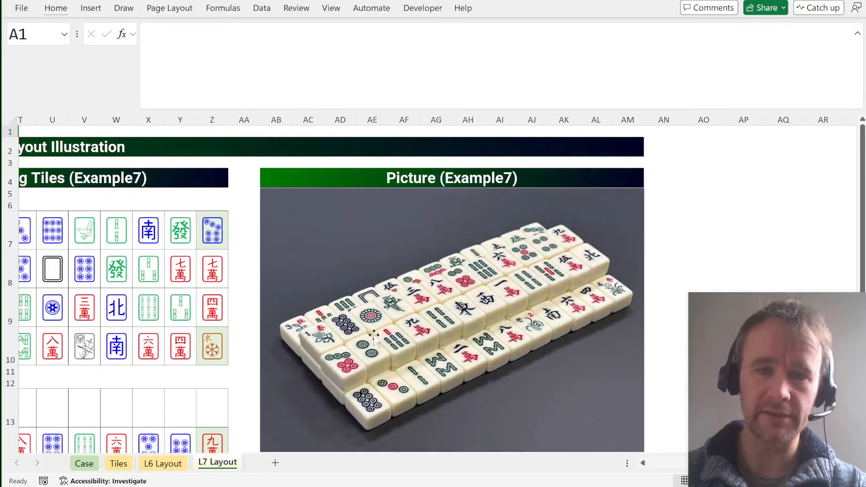
{"action": "scroll", "coordinate": [295, 340], "scroll_direction": "down", "scroll_amount": 3}
{"action": "scroll", "coordinate": [157, 307], "scroll_direction": "up", "scroll_amount": 2}
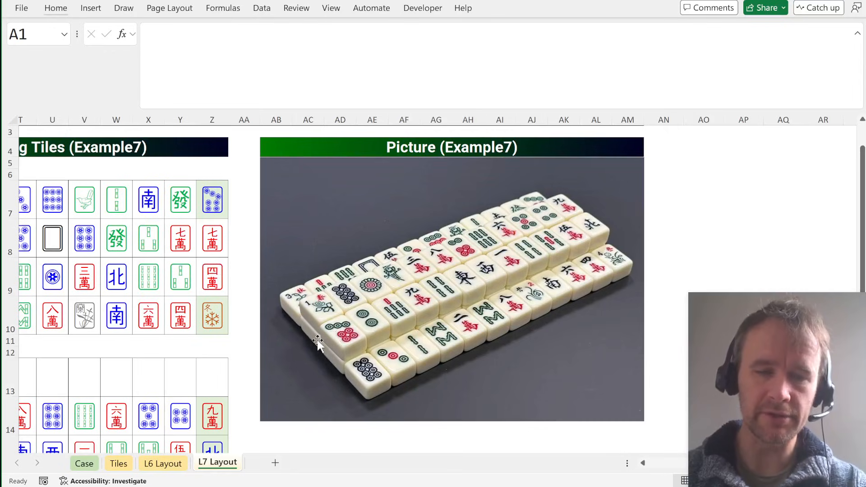
{"action": "scroll", "coordinate": [266, 343], "scroll_direction": "left", "scroll_amount": 5}
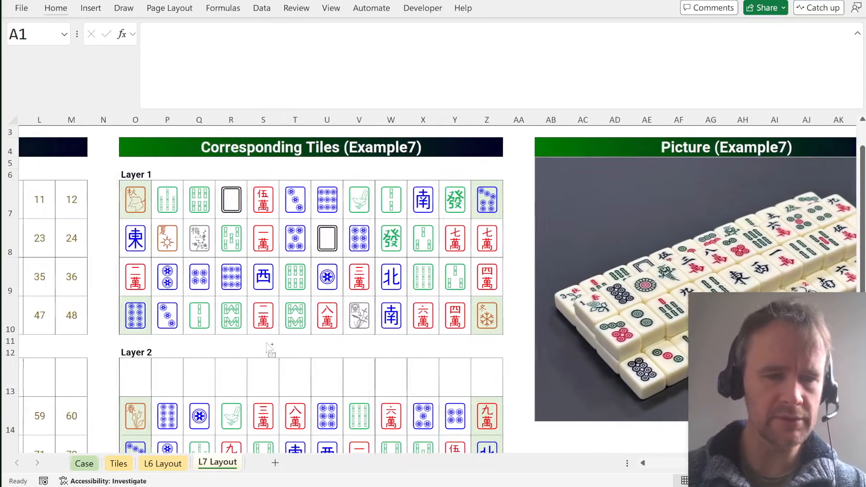
Step: Read the Level 7 rules and Example7 on the Case sheet, and go back to the L7 Layout sheet
{"action": "key", "text": "ctrl+Page_Up"}
{"action": "key", "text": "ctrl+Page_Up"}
{"action": "key", "text": "ctrl+Page_Up"}
{"action": "scroll", "coordinate": [266, 343], "scroll_direction": "down", "scroll_amount": 20}
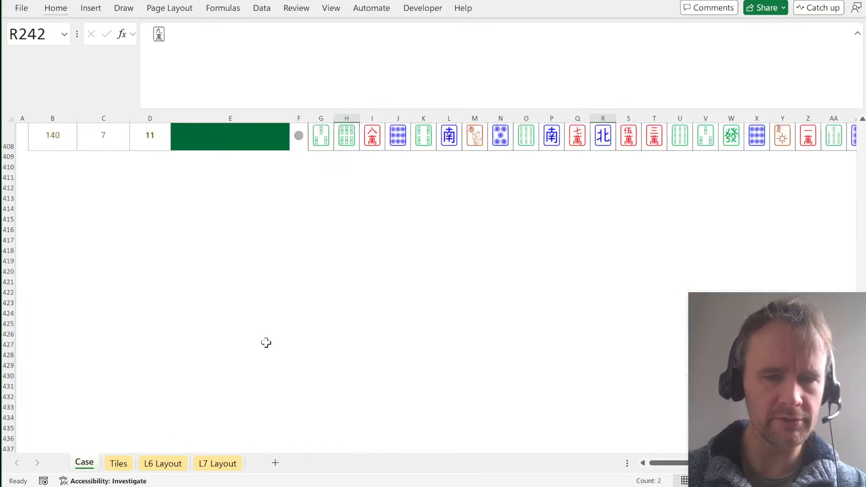
{"action": "scroll", "coordinate": [266, 343], "scroll_direction": "up", "scroll_amount": 20}
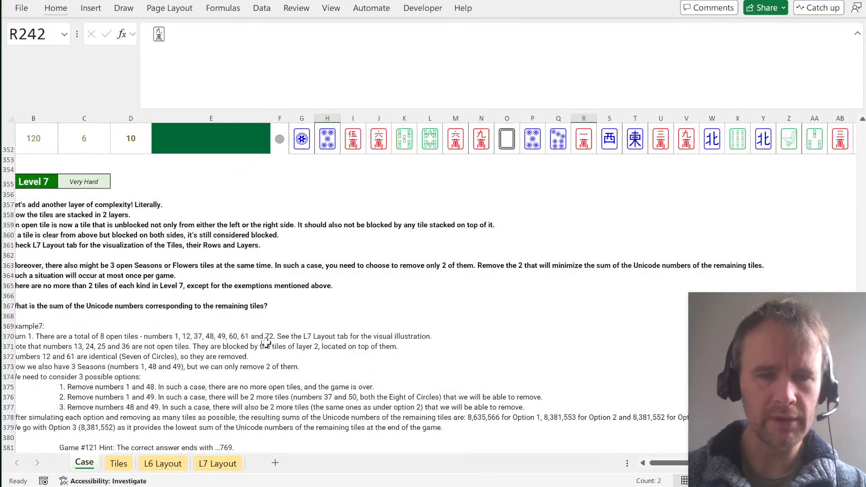
{"action": "key", "text": "ctrl+Page_Down"}
{"action": "key", "text": "ctrl+Page_Down"}
{"action": "key", "text": "ctrl+Page_Down"}
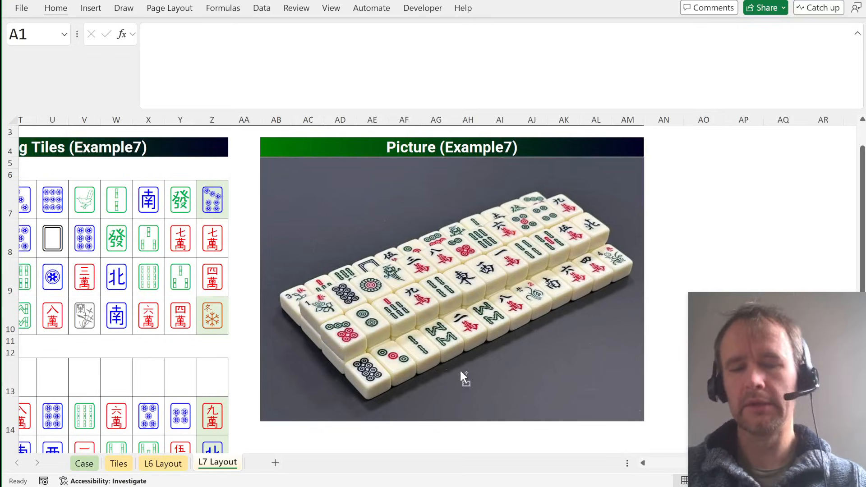
Step: Return to cell A1 on the L7 Layout sheet and on the Case sheet
{"action": "key", "text": "ctrl+Home"}
{"action": "key", "text": "ctrl+Page_Up"}
{"action": "key", "text": "ctrl+Page_Up"}
{"action": "key", "text": "ctrl+Page_Up"}
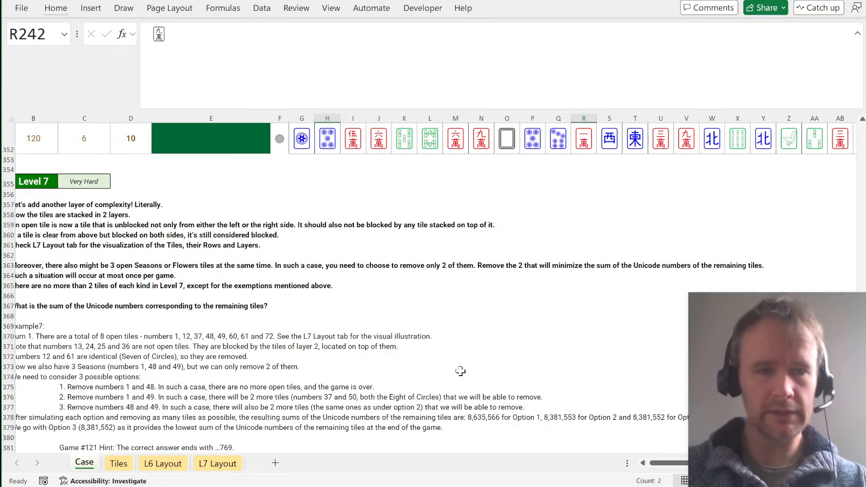
{"action": "key", "text": "ctrl+Home"}
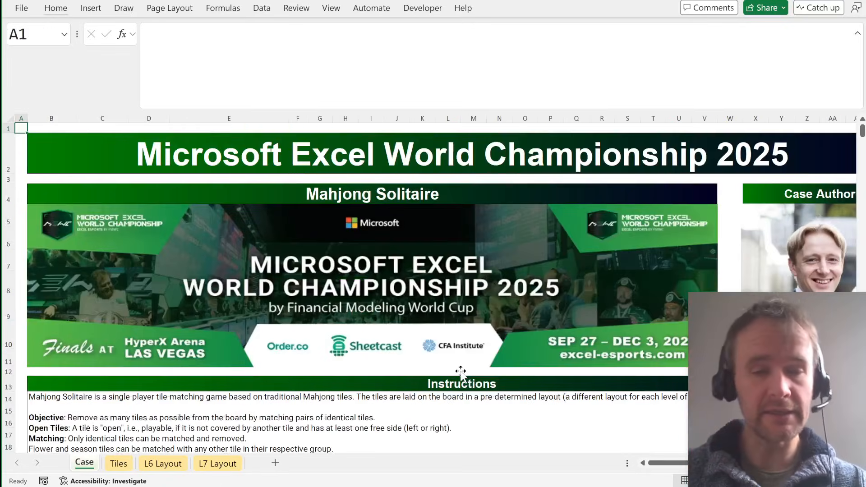
Step: On the Tiles sheet, check the filter lists of the Tile, Unicode and Category columns
{"action": "key", "text": "ctrl+Page_Down"}
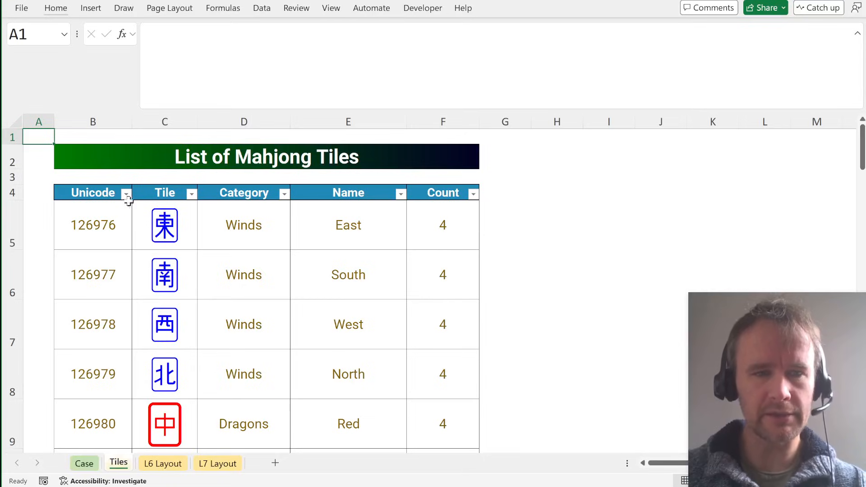
{"action": "left_click", "coordinate": [155, 193]}
{"action": "key", "text": "alt+Down"}
{"action": "key", "text": "Escape"}
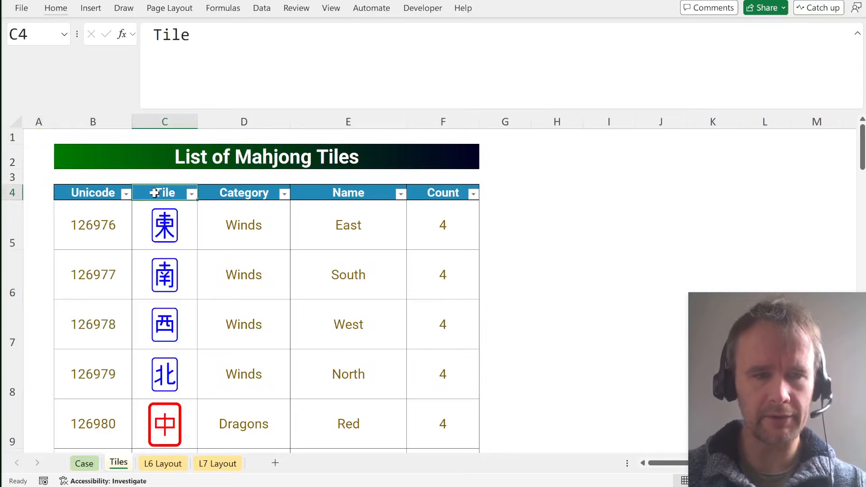
{"action": "key", "text": "Left"}
{"action": "key", "text": "alt+Down"}
{"action": "key", "text": "Escape"}
{"action": "key", "text": "Right"}
{"action": "key", "text": "Right"}
{"action": "key", "text": "alt+Down"}
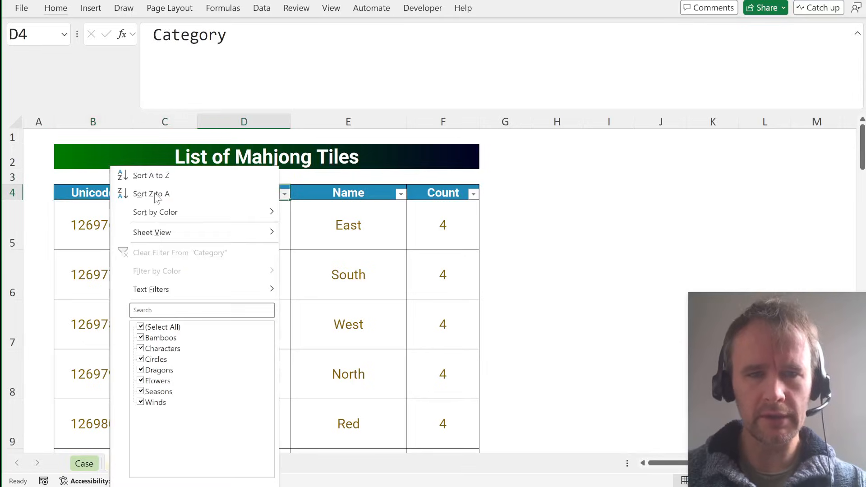
Step: Check the filter lists of the Name and Count columns and look across the table's header row to Count
{"action": "key", "text": "Escape"}
{"action": "key", "text": "Right"}
{"action": "key", "text": "alt+Down"}
{"action": "key", "text": "Escape"}
{"action": "key", "text": "Right"}
{"action": "key", "text": "alt+Down"}
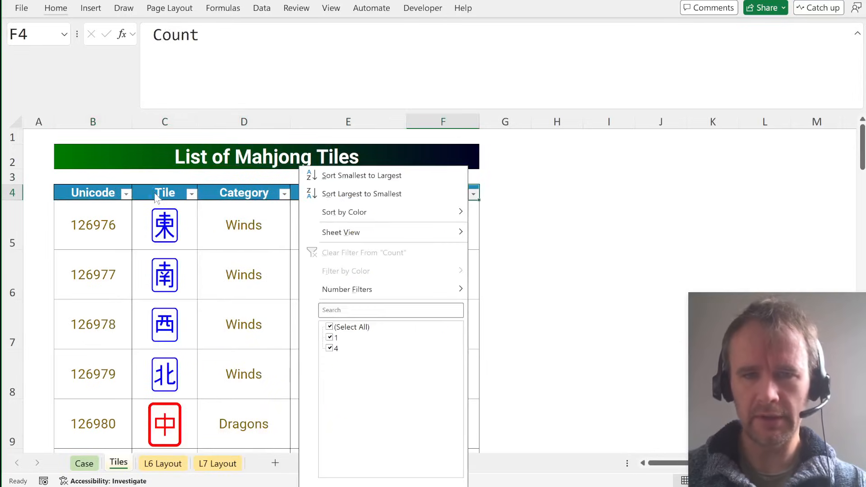
{"action": "key", "text": "Escape"}
{"action": "key", "text": "Left"}
{"action": "key", "text": "Left"}
{"action": "key", "text": "ctrl+Left"}
{"action": "key", "text": "ctrl+Left"}
{"action": "key", "text": "ctrl+Right"}
{"action": "key", "text": "ctrl+Right"}
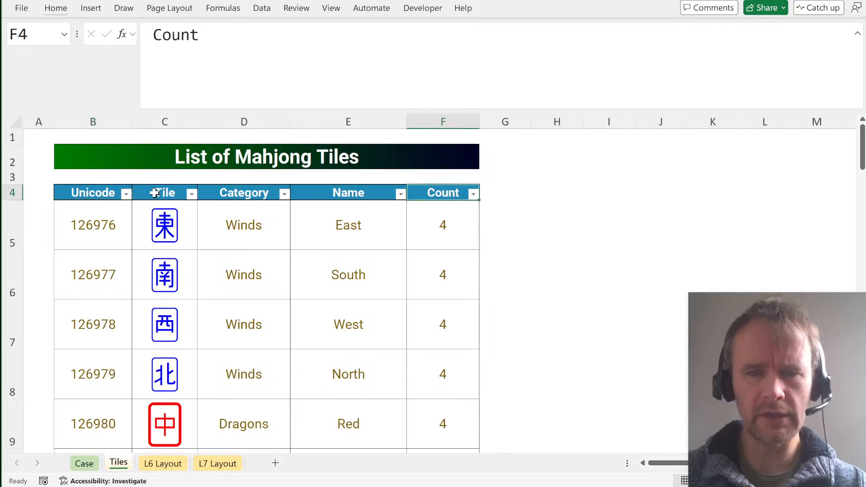
Step: Filter the tile list to a Count of 1 to view those tiles, and clear the filter again
{"action": "key", "text": "alt+Down"}
{"action": "key", "text": "Down"}
{"action": "key", "text": "Down"}
{"action": "key", "text": "Down"}
{"action": "key", "text": "Down"}
{"action": "key", "text": "Down"}
{"action": "key", "text": "Down"}
{"action": "key", "text": "Down"}
{"action": "key", "text": "Down"}
{"action": "key", "text": "Down"}
{"action": "key", "text": "Down"}
{"action": "key", "text": "Down"}
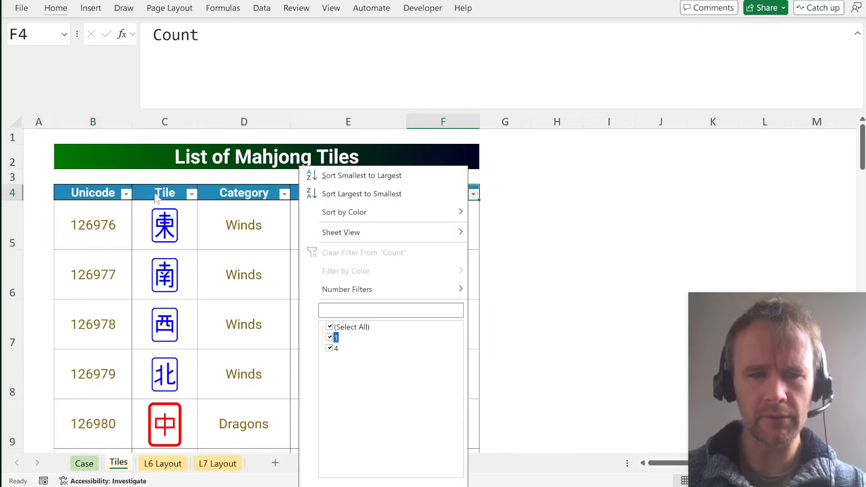
{"action": "key", "text": "space"}
{"action": "key", "text": "Return"}
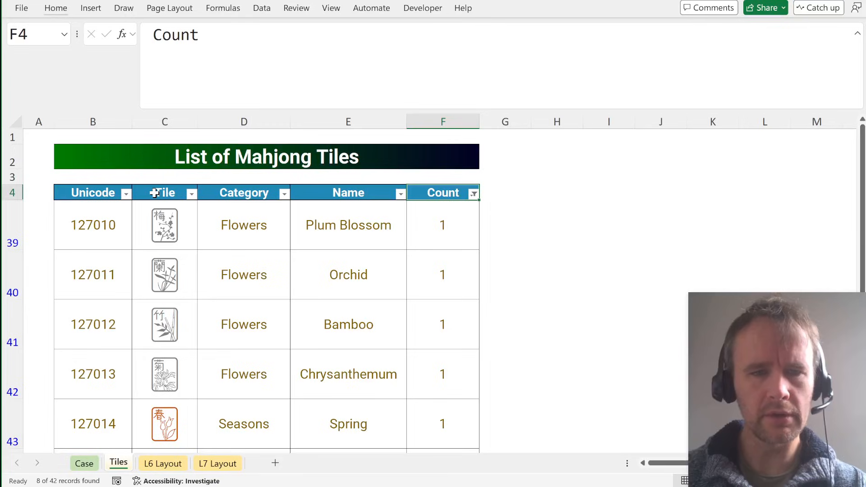
{"action": "key", "text": "ctrl+shift+Down"}
{"action": "key", "text": "ctrl+shift+Up"}
{"action": "key", "text": "ctrl+shift+l"}
{"action": "key", "text": "ctrl+shift+l"}
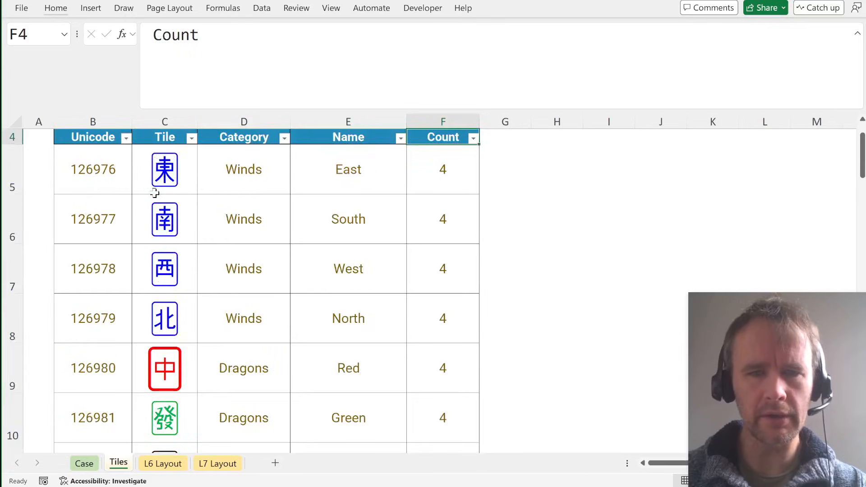
Step: Return to the Case sheet and read the instructions and the Bonus 1 and Bonus 2 questions
{"action": "key", "text": "ctrl+Left"}
{"action": "key", "text": "ctrl+Home"}
{"action": "key", "text": "ctrl+Page_Up"}
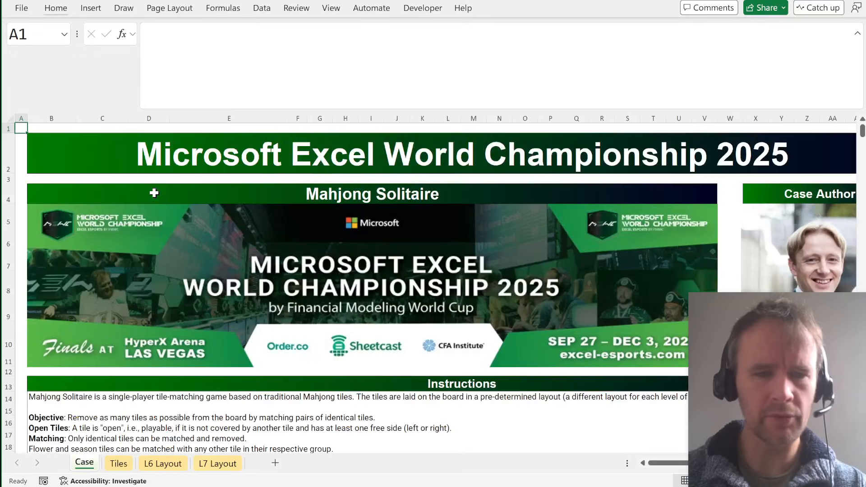
{"action": "scroll", "coordinate": [260, 315], "scroll_direction": "down", "scroll_amount": 3}
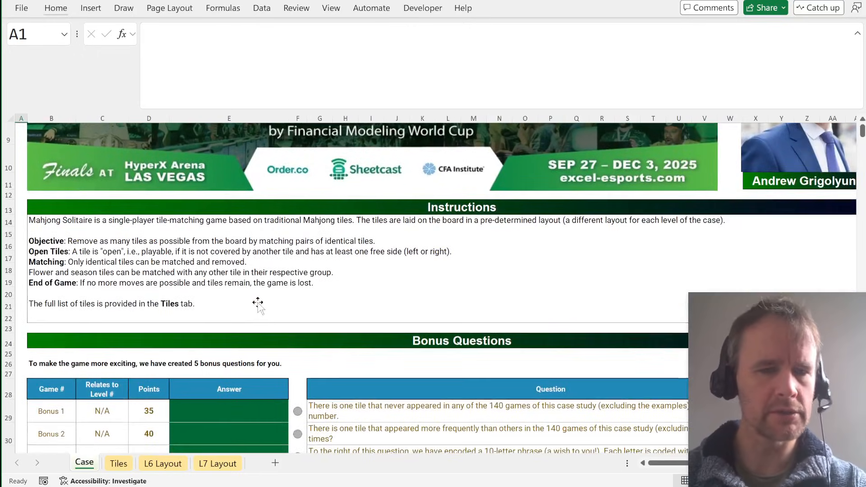
{"action": "scroll", "coordinate": [265, 252], "scroll_direction": "down", "scroll_amount": 2}
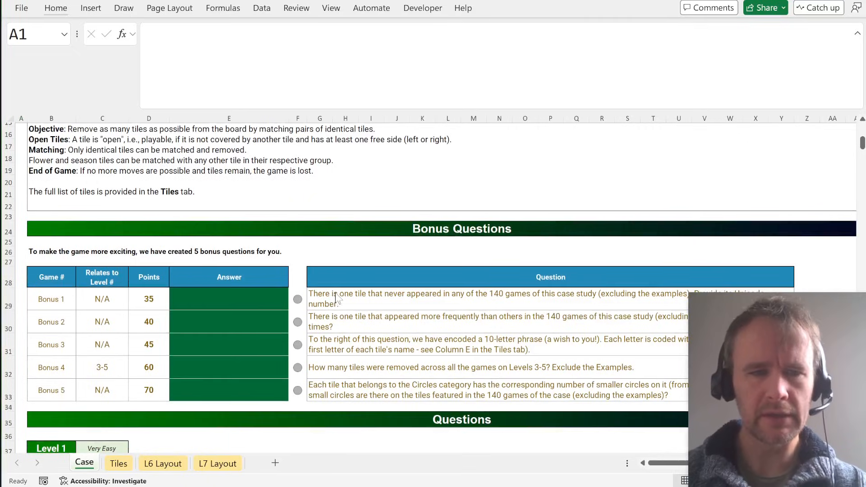
{"action": "scroll", "coordinate": [336, 297], "scroll_direction": "down", "scroll_amount": 3}
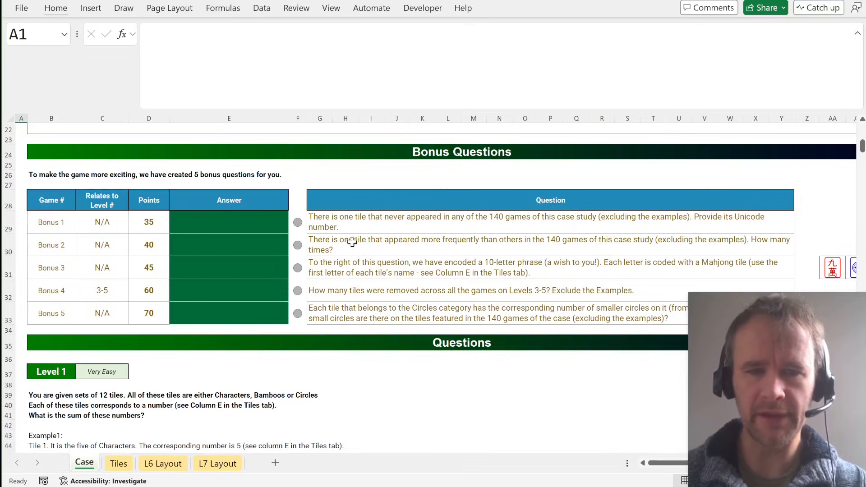
{"action": "left_click", "coordinate": [342, 227]}
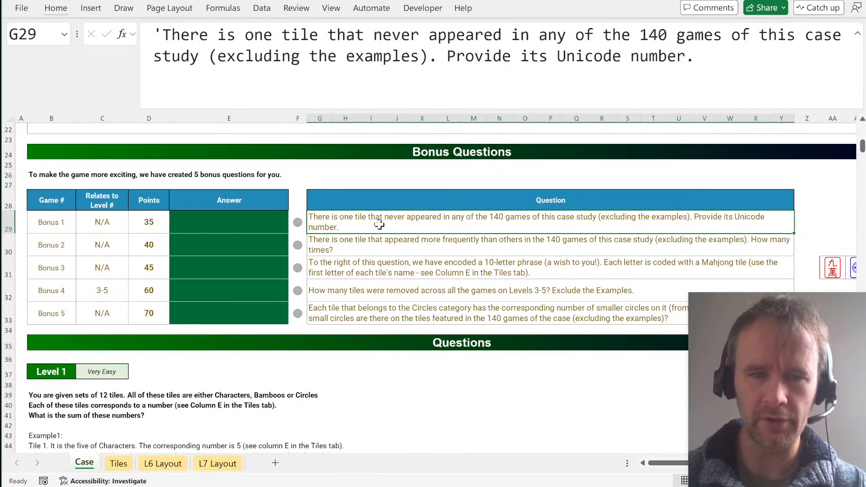
{"action": "key", "text": "Down"}
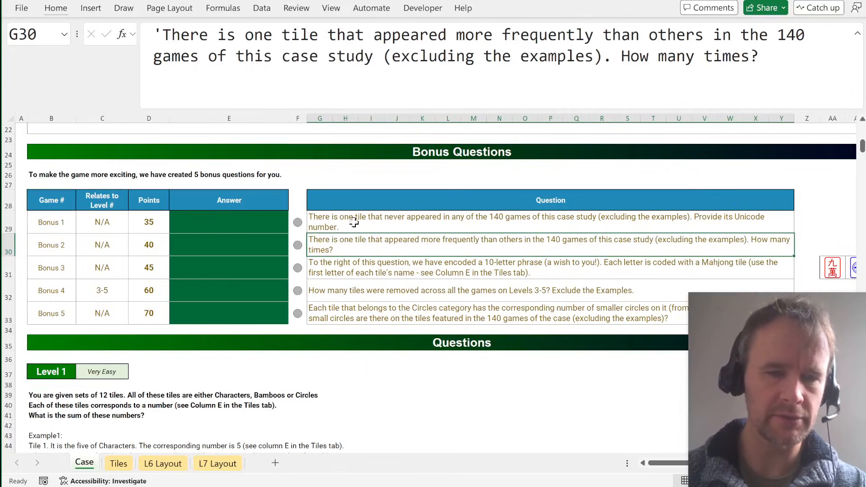
Step: On the Tiles sheet, add the header "Occurences" in G4 beside the Count column
{"action": "key", "text": "ctrl+Page_Down"}
{"action": "left_click", "coordinate": [501, 188]}
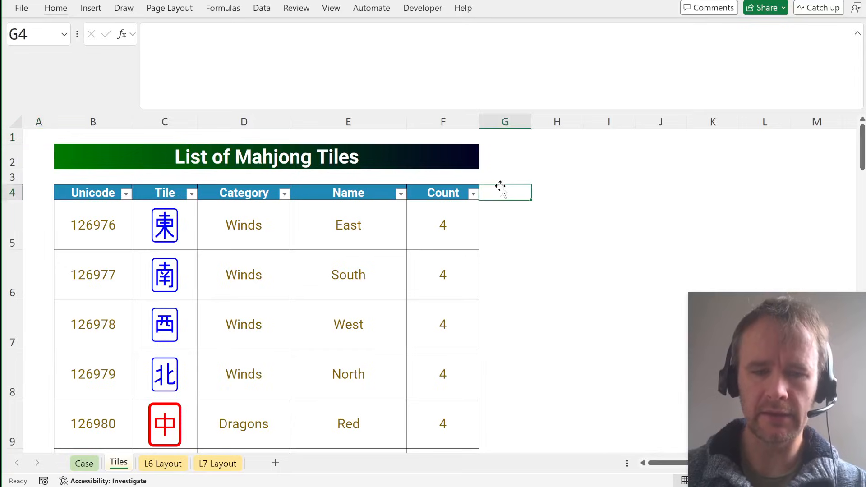
{"action": "type", "text": "Occuren"}
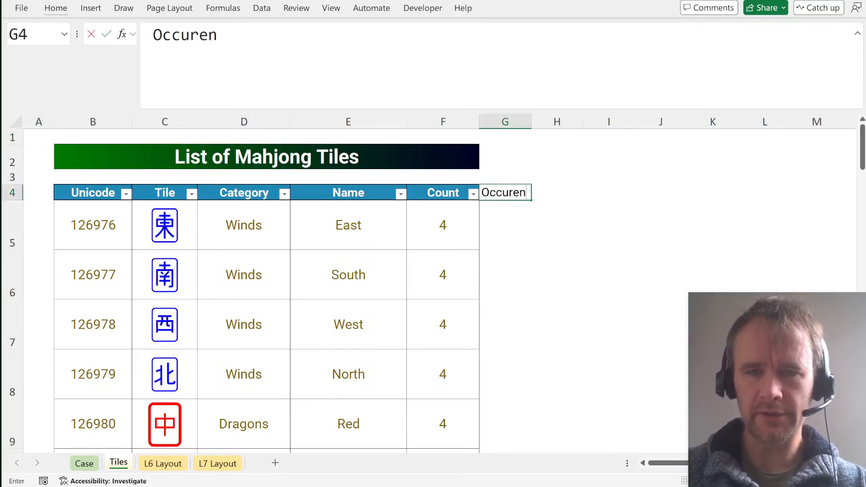
{"action": "type", "text": "ces"}
{"action": "key", "text": "Return"}
{"action": "key", "text": "Up"}
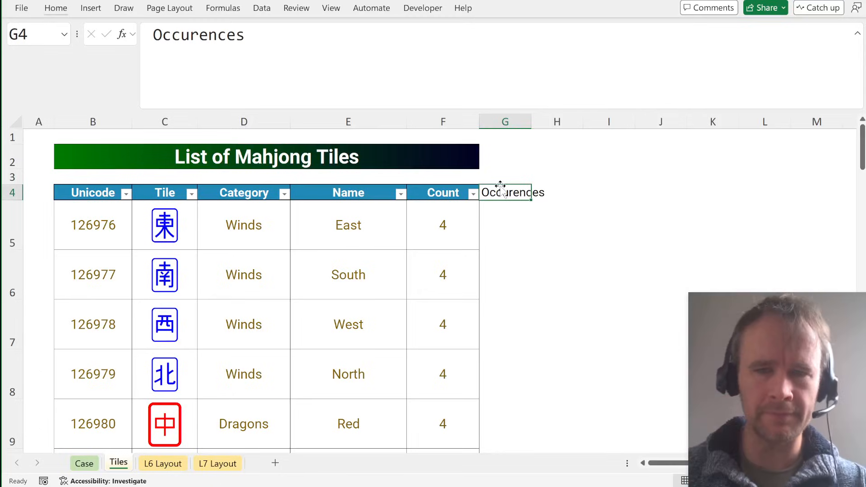
Step: In H5 of the Tiles sheet, start a VSTACK formula with the Level 1 game tiles, Case!G59:R78, as its first array
{"action": "key", "text": "Down"}
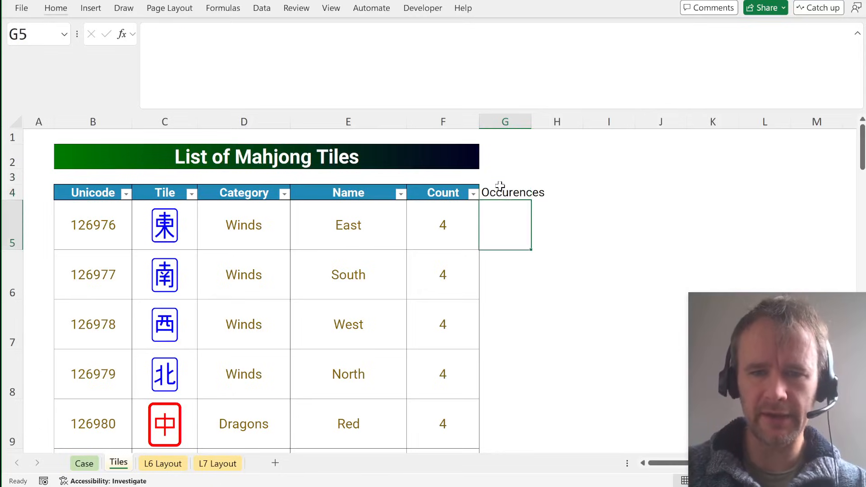
{"action": "key", "text": "Right"}
{"action": "type", "text": "=vs"}
{"action": "key", "text": "Tab"}
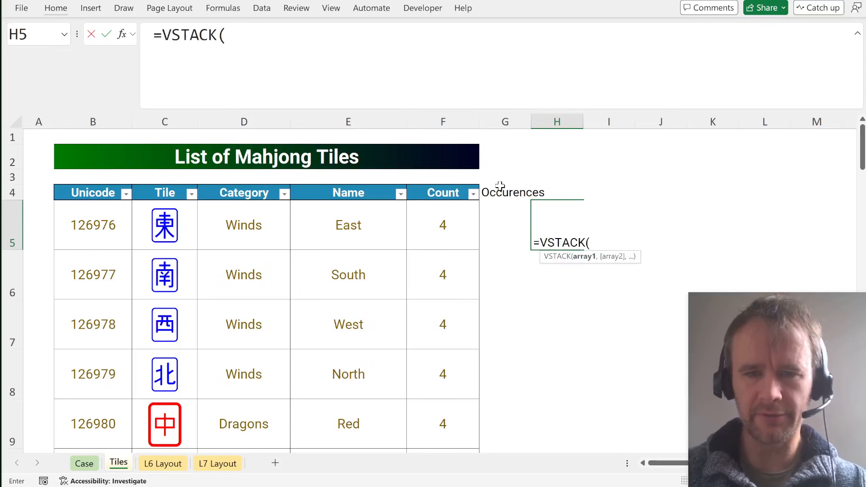
{"action": "key", "text": "ctrl+Page_Up"}
{"action": "scroll", "coordinate": [204, 359], "scroll_direction": "down", "scroll_amount": 10}
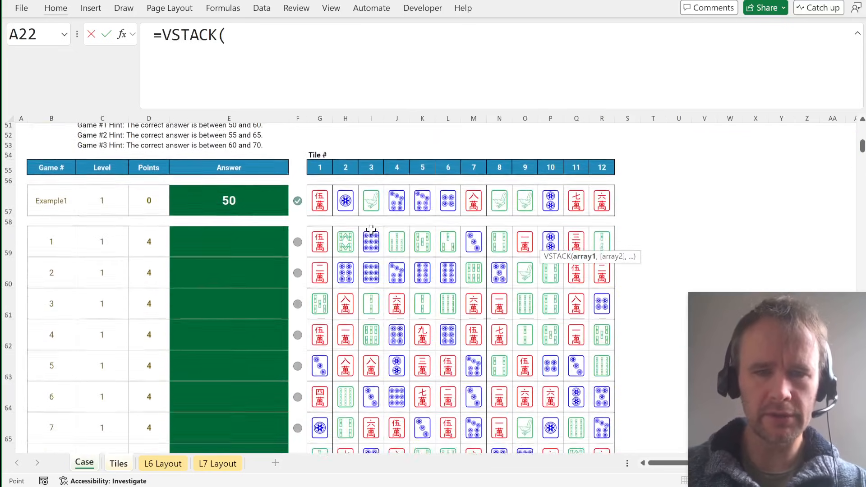
{"action": "left_click", "coordinate": [323, 233]}
{"action": "left_click_drag", "start_coordinate": [323, 233], "coordinate": [602, 411]}
{"action": "type", "text": ","}
Step: Add the Level 2 game tiles, Case!G102:R121, as the second VSTACK array
{"action": "scroll", "coordinate": [317, 242], "scroll_direction": "down", "scroll_amount": 9}
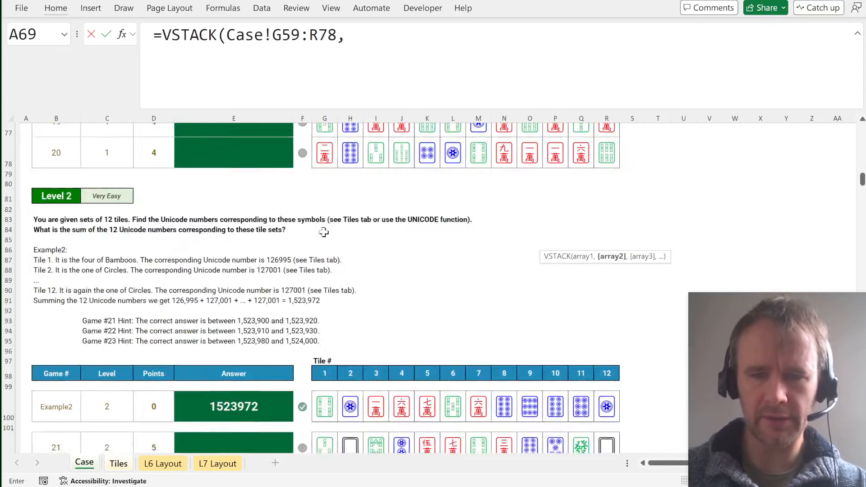
{"action": "left_click", "coordinate": [317, 242]}
{"action": "key", "text": "ctrl+shift+Down"}
{"action": "key", "text": "ctrl+shift+Right"}
{"action": "type", "text": ","}
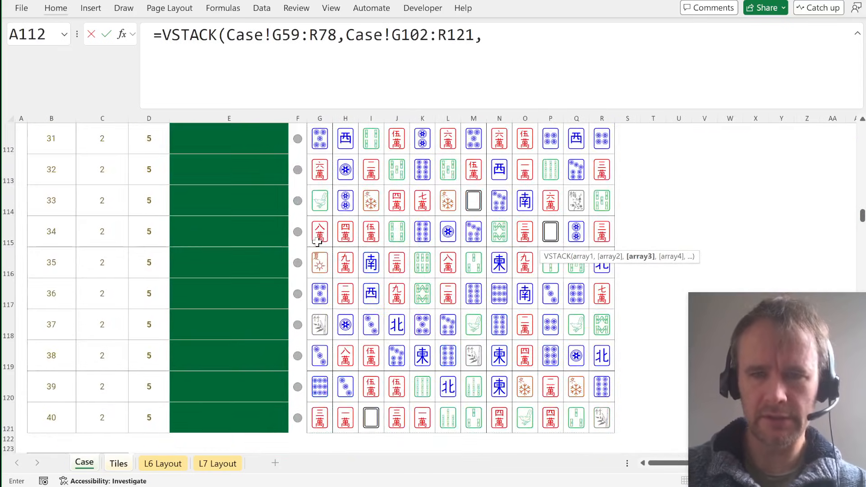
Step: Add the Level 3 game tiles, Case!G153:R172, as the third VSTACK array
{"action": "scroll", "coordinate": [317, 242], "scroll_direction": "down", "scroll_amount": 10}
{"action": "left_click", "coordinate": [319, 255]}
{"action": "key", "text": "ctrl+shift+Down"}
{"action": "key", "text": "ctrl+shift+Right"}
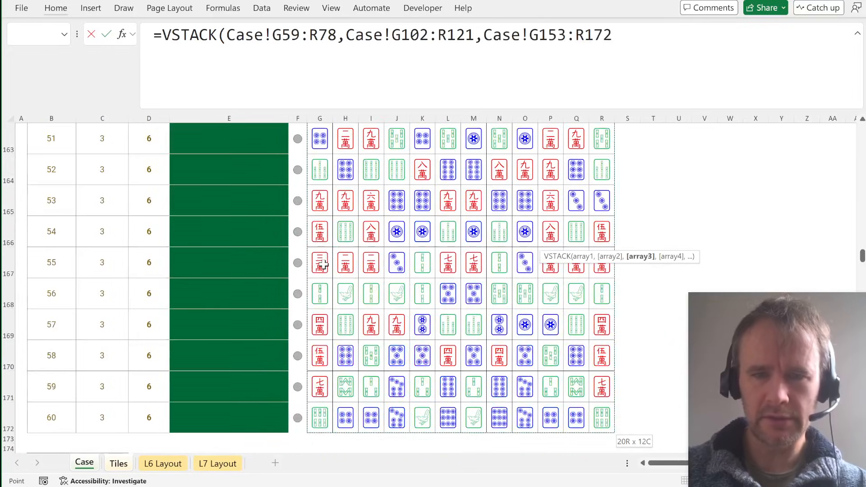
{"action": "type", "text": ","}
Step: Add the Level 4 game tiles, Case!G205:R224, as the fourth VSTACK array
{"action": "scroll", "coordinate": [323, 265], "scroll_direction": "down", "scroll_amount": 6}
{"action": "scroll", "coordinate": [324, 265], "scroll_direction": "down", "scroll_amount": 3}
{"action": "left_click", "coordinate": [320, 295]}
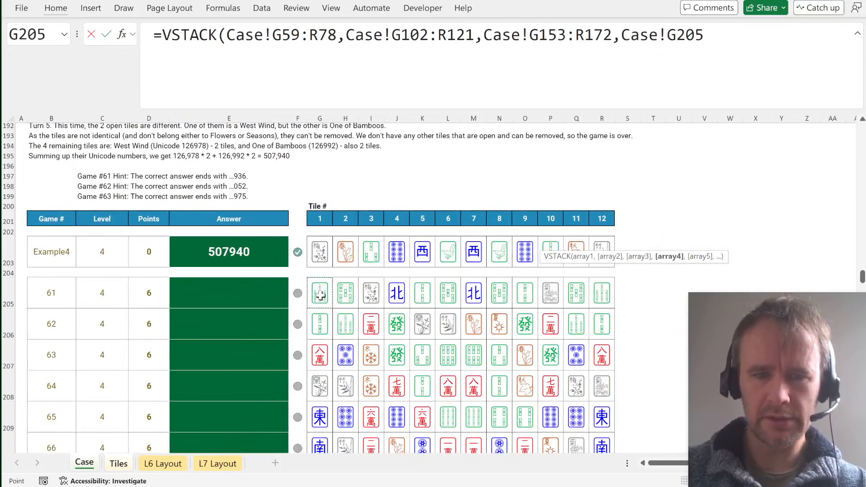
{"action": "key", "text": "ctrl+shift+Down"}
{"action": "key", "text": "ctrl+shift+Right"}
{"action": "type", "text": ","}
Step: Add both rows of the Level 5 game tiles, Case!G279:AE298, as the fifth VSTACK array
{"action": "scroll", "coordinate": [321, 296], "scroll_direction": "down", "scroll_amount": 12}
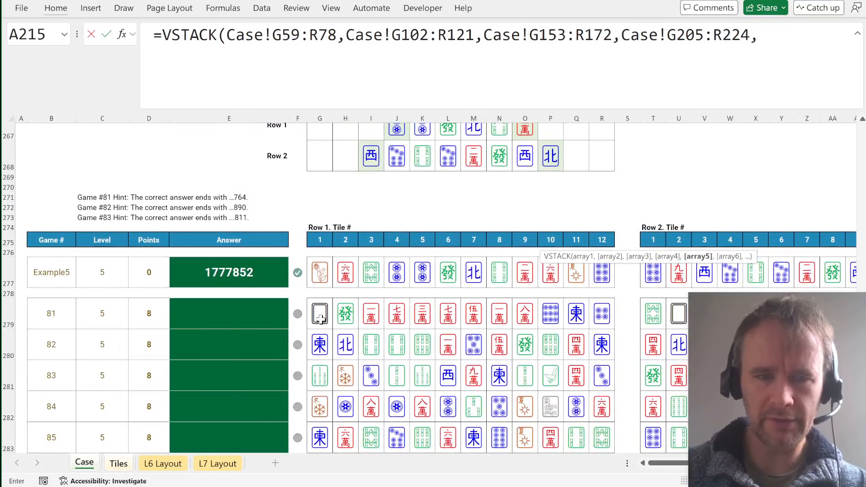
{"action": "left_click", "coordinate": [321, 319]}
{"action": "key", "text": "ctrl+shift+Down"}
{"action": "key", "text": "ctrl+shift+Right"}
{"action": "key", "text": "ctrl+shift+Right"}
{"action": "key", "text": "ctrl+shift+Right"}
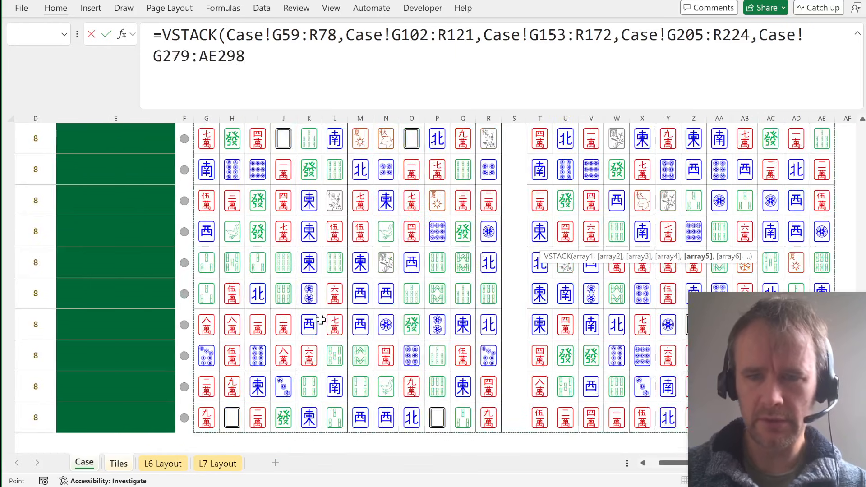
{"action": "type", "text": ","}
Step: Add the Level 6 game tiles, Case!G333:BB352, as the sixth VSTACK array
{"action": "scroll", "coordinate": [321, 320], "scroll_direction": "down", "scroll_amount": 4}
{"action": "scroll", "coordinate": [321, 319], "scroll_direction": "down", "scroll_amount": 7}
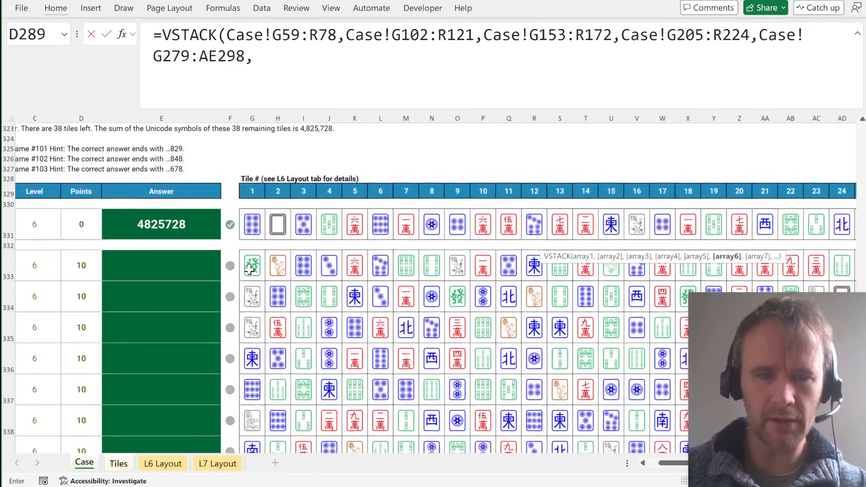
{"action": "left_click", "coordinate": [254, 262]}
{"action": "key", "text": "ctrl+shift+Down"}
{"action": "key", "text": "ctrl+shift+Right"}
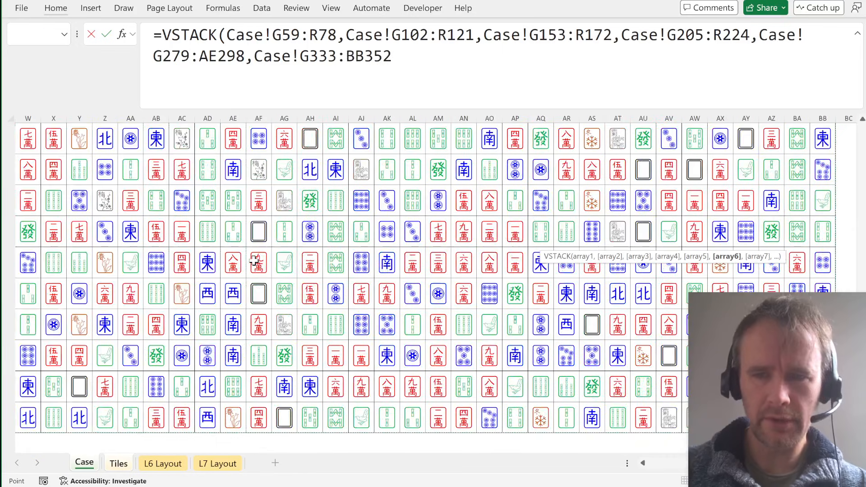
{"action": "type", "text": ","}
Step: Add the Level 7 game tiles, Case!G389:BZ408, as the last VSTACK array and enter the formula
{"action": "scroll", "coordinate": [253, 260], "scroll_direction": "left", "scroll_amount": 3}
{"action": "scroll", "coordinate": [252, 260], "scroll_direction": "down", "scroll_amount": 10}
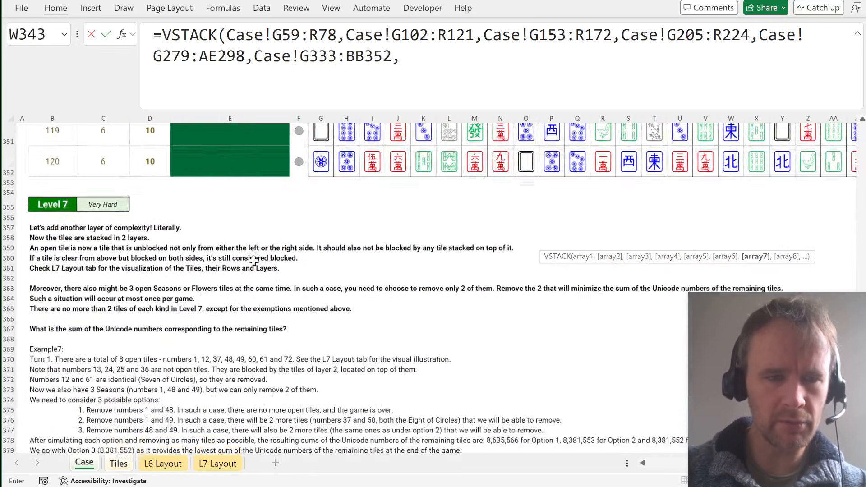
{"action": "left_click", "coordinate": [320, 311]}
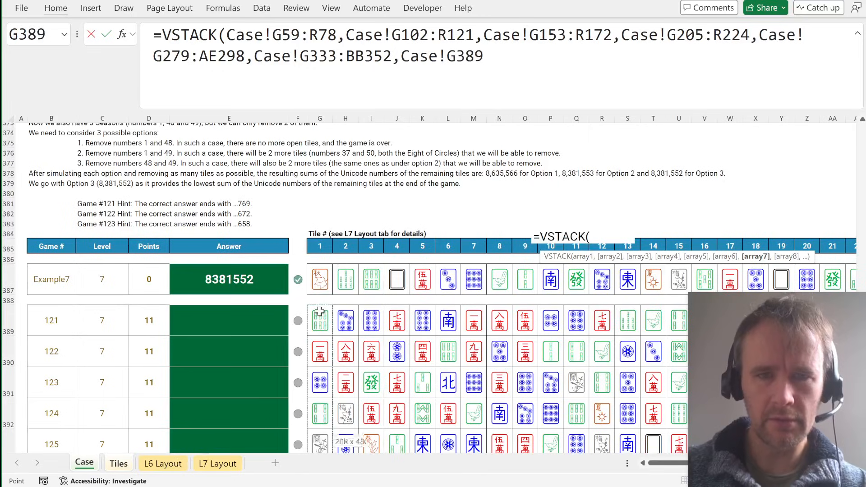
{"action": "key", "text": "ctrl+shift+Down"}
{"action": "key", "text": "ctrl+shift+Right"}
{"action": "type", "text": ")"}
{"action": "key", "text": "Return"}
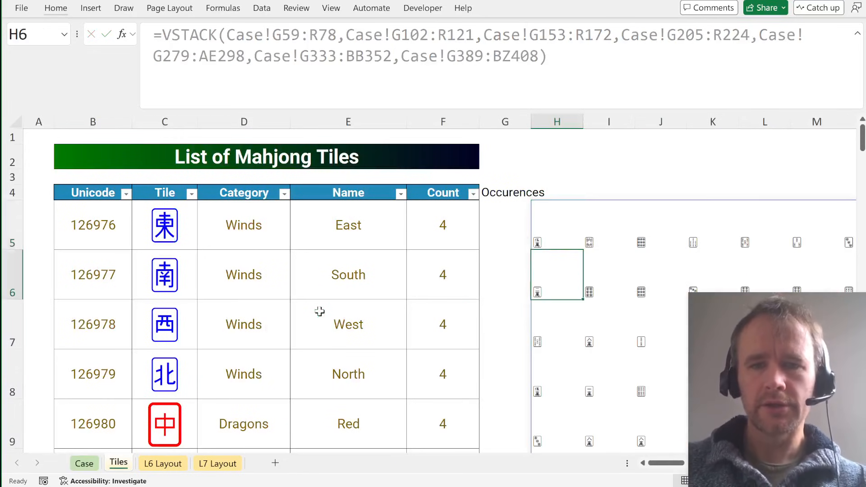
Step: Wrap the VSTACK formula in H5 in TOCOL with the ignore argument 3 to list all tiles in one column without blanks and errors
{"action": "key", "text": "Up"}
{"action": "scroll", "coordinate": [580, 316], "scroll_direction": "right", "scroll_amount": 5}
{"action": "scroll", "coordinate": [313, 257], "scroll_direction": "right", "scroll_amount": 4}
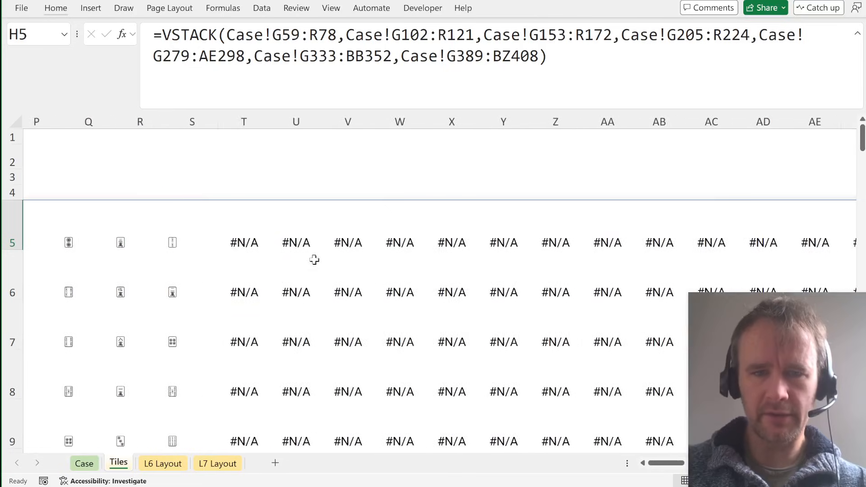
{"action": "scroll", "coordinate": [290, 299], "scroll_direction": "down", "scroll_amount": 3, "text": "ctrl"}
{"action": "scroll", "coordinate": [316, 298], "scroll_direction": "left", "scroll_amount": 3}
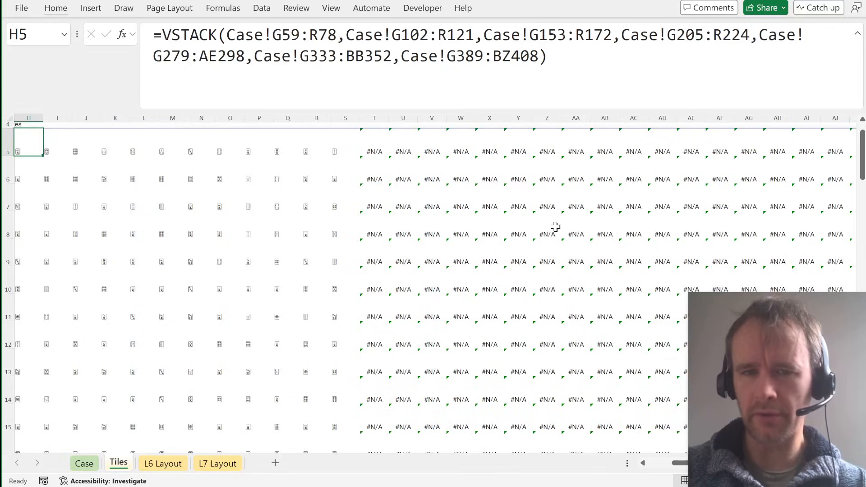
{"action": "scroll", "coordinate": [341, 240], "scroll_direction": "left", "scroll_amount": 4}
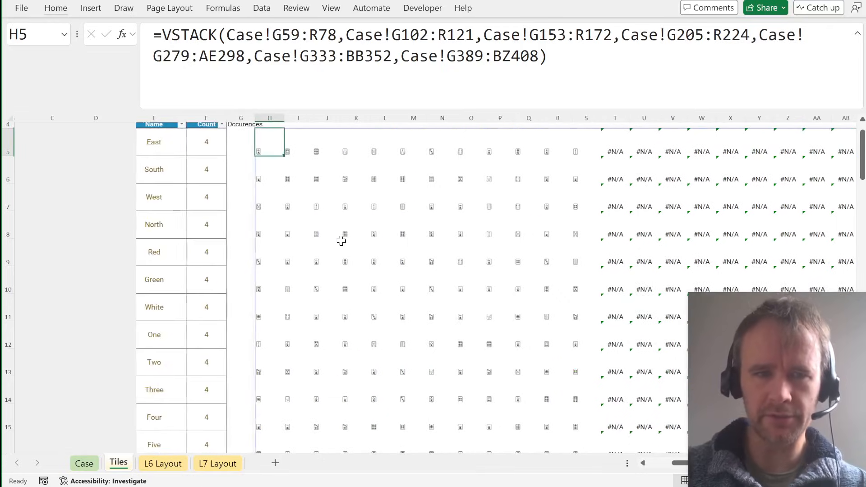
{"action": "left_click", "coordinate": [163, 35]}
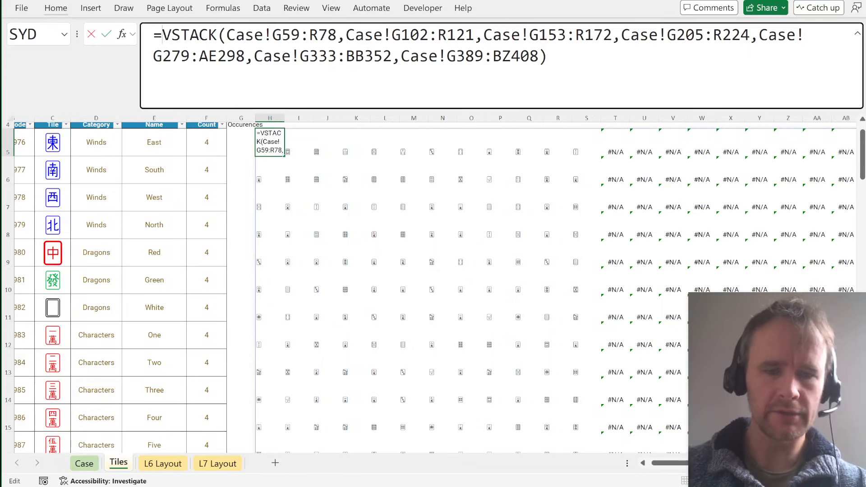
{"action": "type", "text": "TOCOL("}
{"action": "key", "text": "Tab"}
{"action": "key", "text": "Down"}
{"action": "key", "text": "End"}
{"action": "type", "text": ",3"}
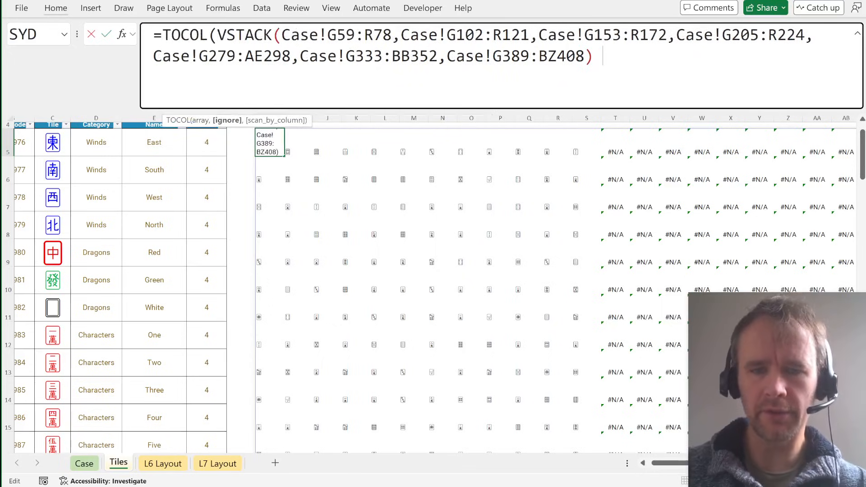
{"action": "type", "text": ")"}
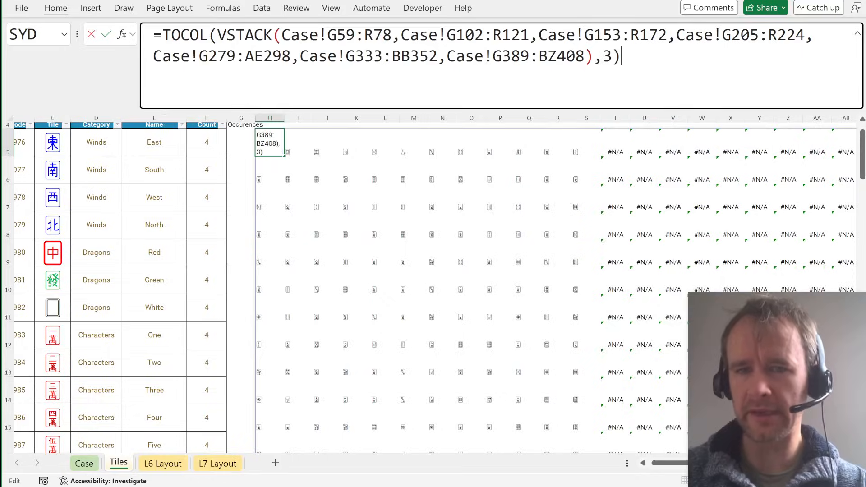
{"action": "key", "text": "Return"}
{"action": "key", "text": "Up"}
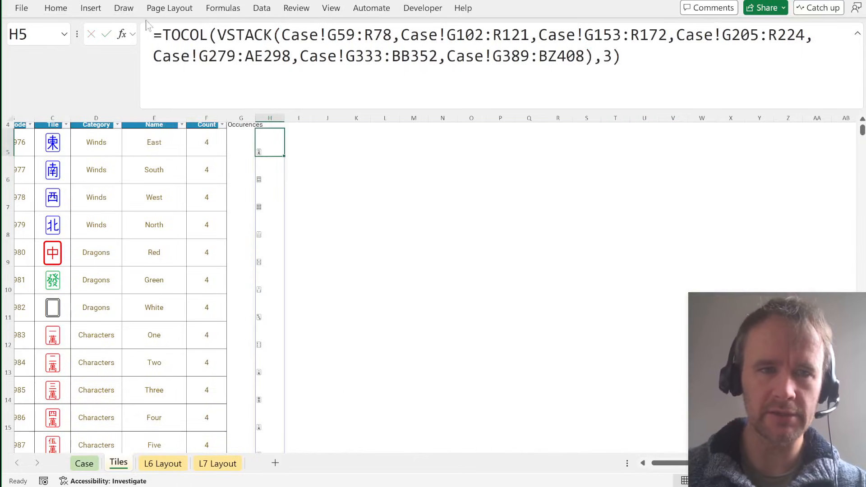
Step: Wrap the H5 formula in LET and define the TOCOL result as the variable used
{"action": "left_click", "coordinate": [161, 35]}
{"action": "type", "text": "let("}
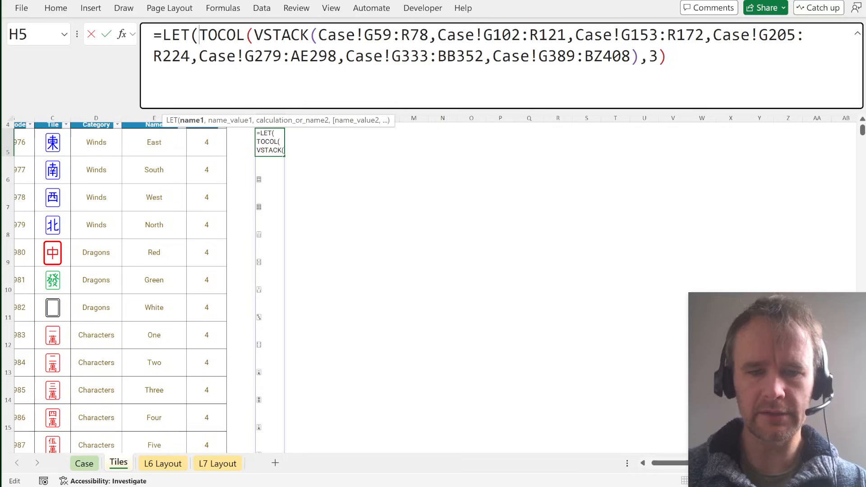
{"action": "type", "text": "used,"}
{"action": "key", "text": "ctrl+End"}
{"action": "type", "text": ","}
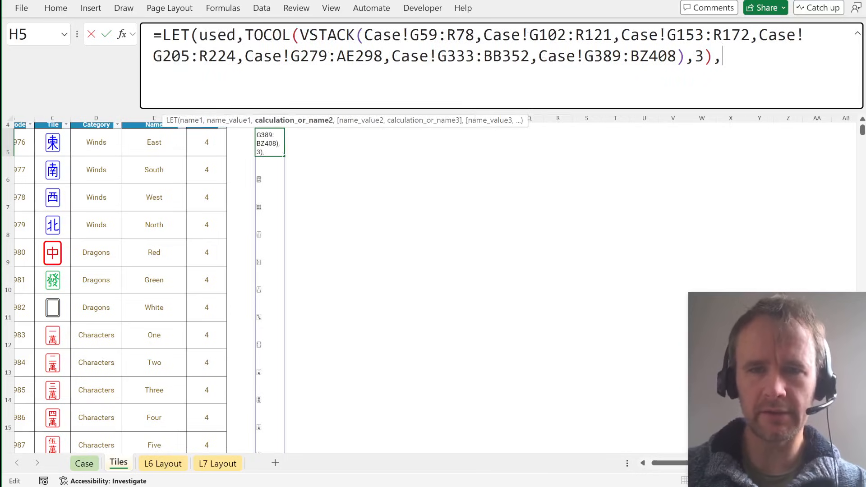
Step: Finish the LET with GROUPBY(used,used,ROWS,0,0) to count each tile without headers or totals, and check the resulting list
{"action": "key", "text": "alt+Return"}
{"action": "type", "text": "group"}
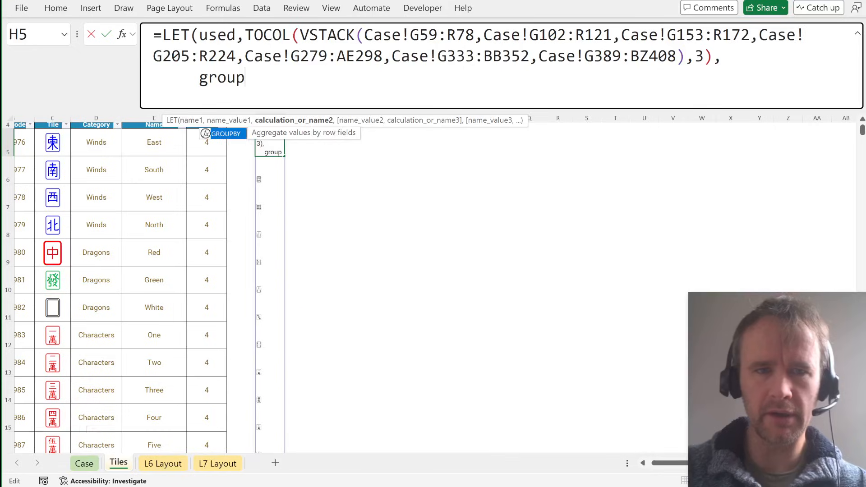
{"action": "key", "text": "Tab"}
{"action": "type", "text": "used,used,"}
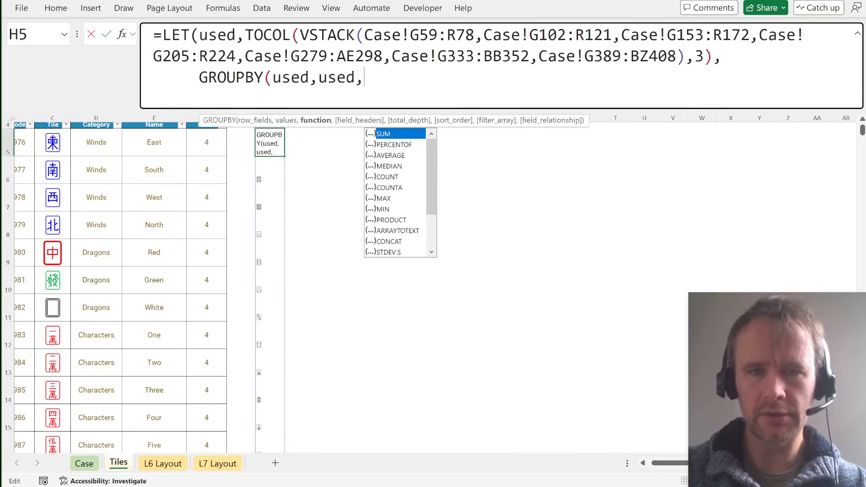
{"action": "type", "text": "rows,0,0)"}
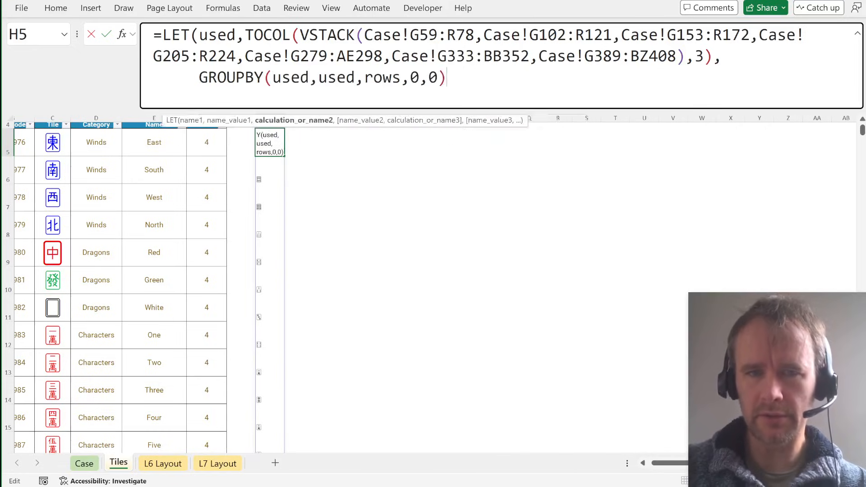
{"action": "type", "text": ")"}
{"action": "key", "text": "Return"}
{"action": "key", "text": "Up"}
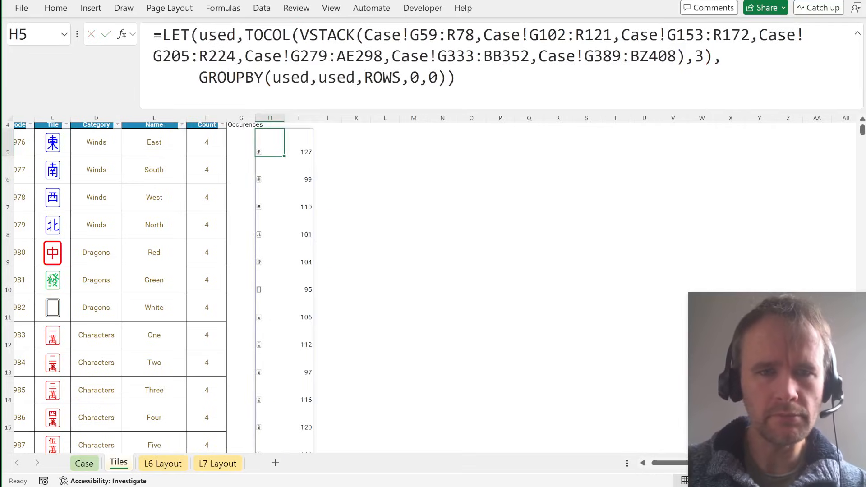
{"action": "key", "text": "ctrl+shift+Down"}
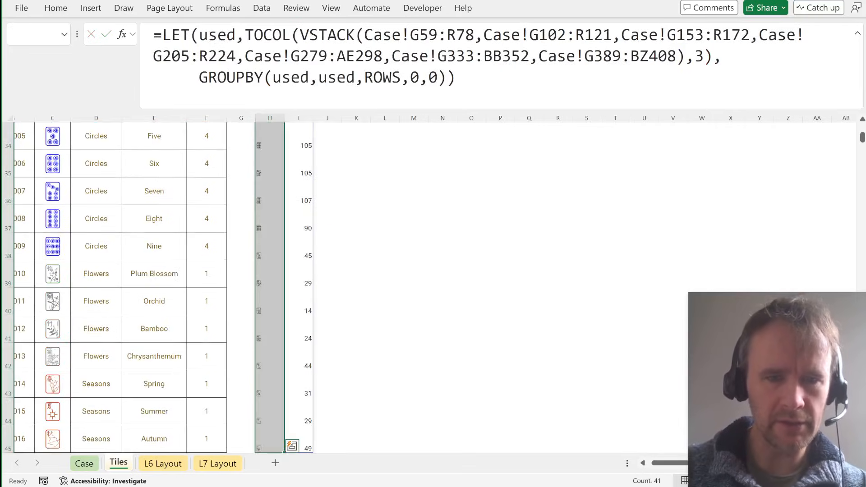
{"action": "key", "text": "Up"}
{"action": "key", "text": "Down"}
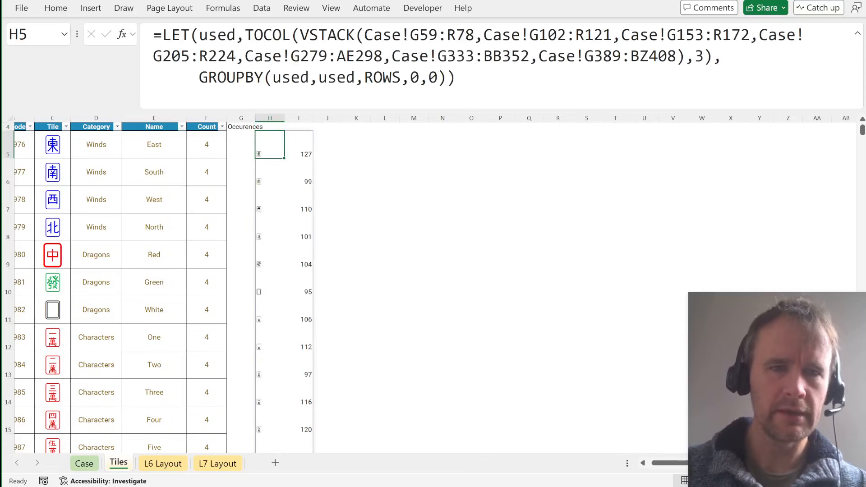
Step: Try to wrap the GROUPBY in a VLOOKUP of tiles C5:C46 with column index 2 and exact match 0
{"action": "left_click", "coordinate": [199, 78]}
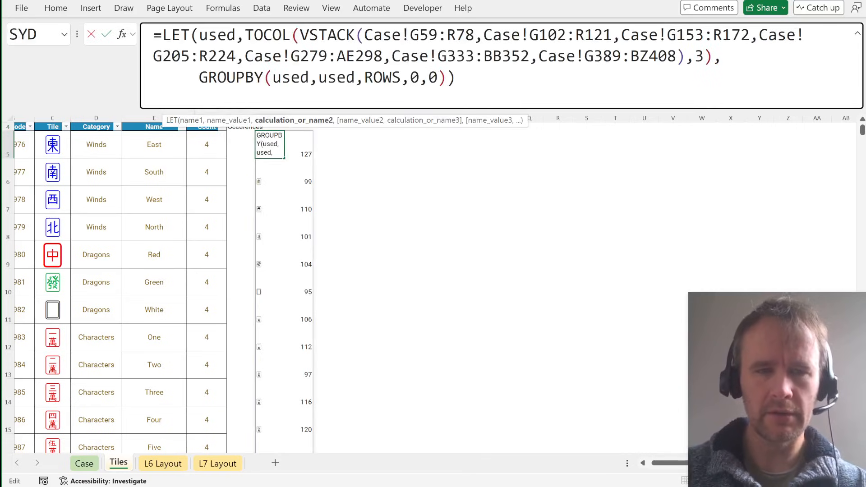
{"action": "type", "text": "VLOOKUP("}
{"action": "scroll", "coordinate": [205, 162], "scroll_direction": "left", "scroll_amount": 3}
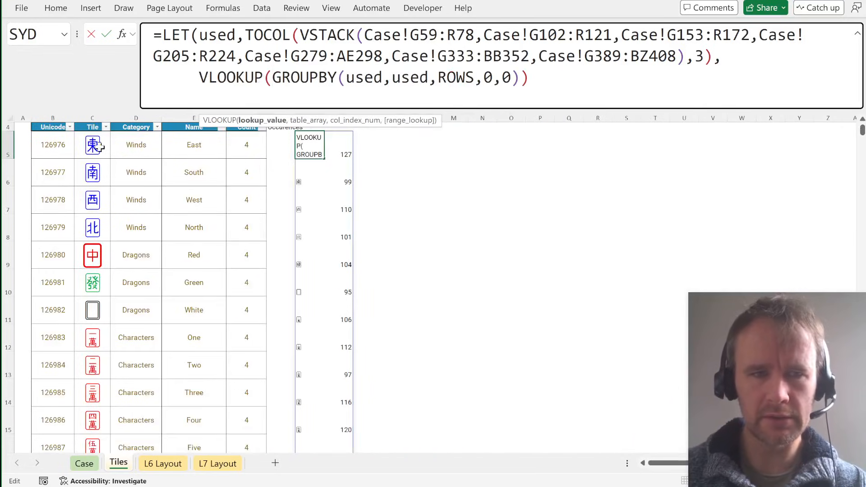
{"action": "left_click", "coordinate": [93, 145]}
{"action": "key", "text": "ctrl+shift+Down"}
{"action": "type", "text": ","}
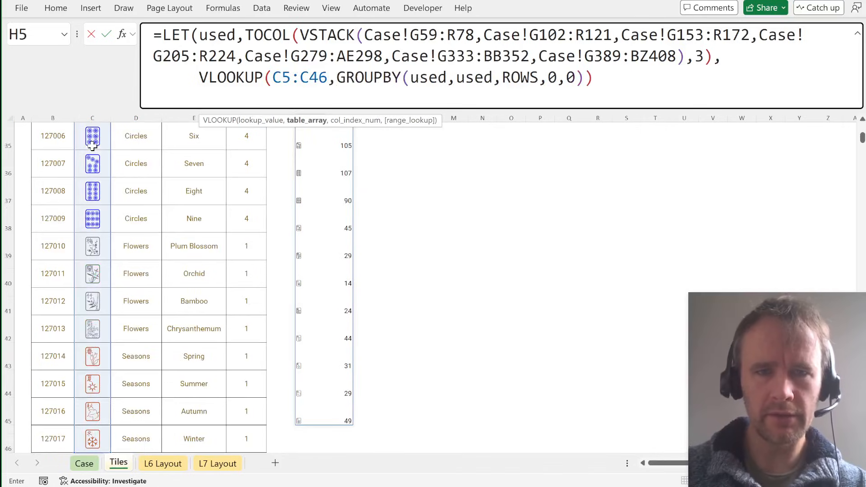
{"action": "left_click", "coordinate": [594, 77]}
{"action": "type", "text": ",2,0)"}
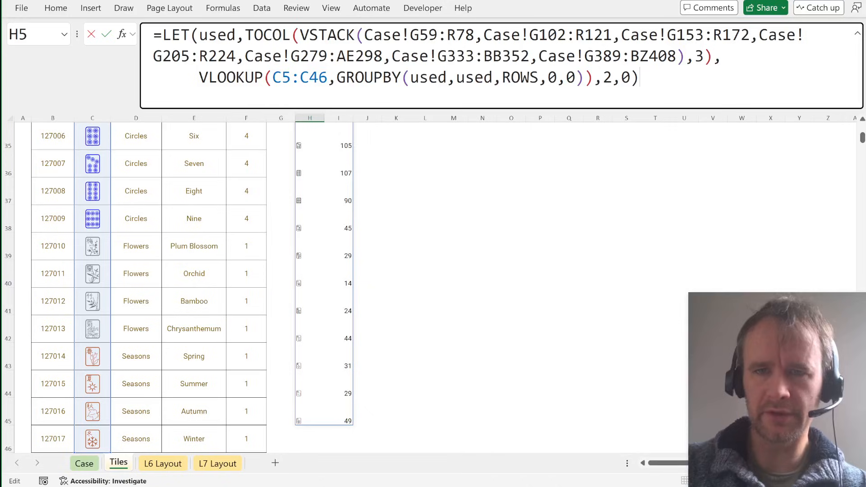
{"action": "key", "text": "Return"}
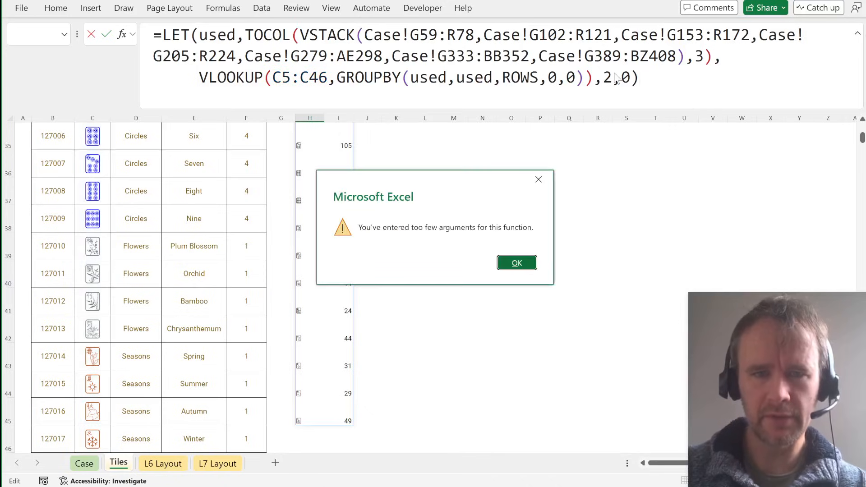
{"action": "key", "text": "Return"}
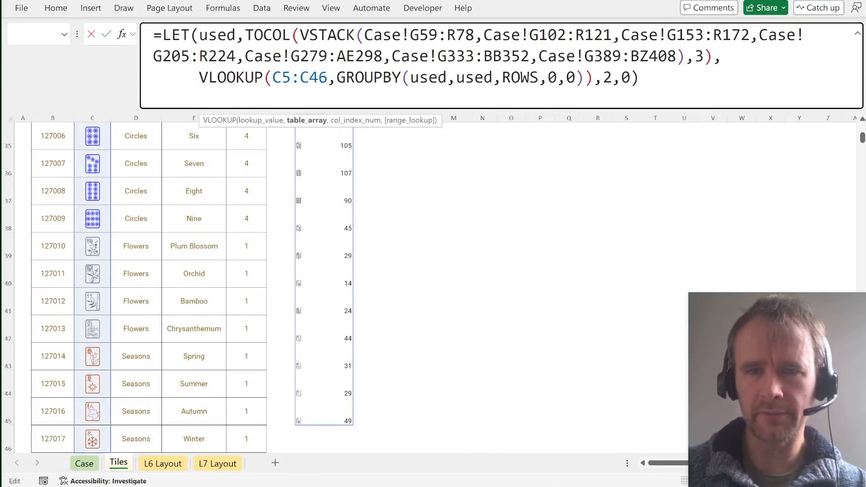
Step: Move the arguments ,2,0 inside the VLOOKUP's closing bracket and enter the corrected formula
{"action": "key", "text": "shift+Right"}
{"action": "key", "text": "shift+Right"}
{"action": "key", "text": "shift+Right"}
{"action": "key", "text": "shift+Right"}
{"action": "key", "text": "shift+Right"}
{"action": "key", "text": "shift+Left"}
{"action": "key", "text": "ctrl+c"}
{"action": "key", "text": "Delete"}
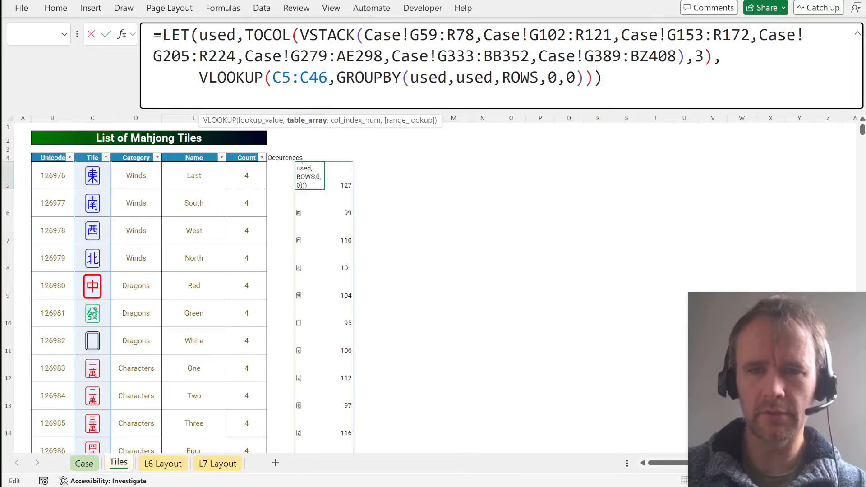
{"action": "key", "text": "ctrl+v"}
{"action": "key", "text": "Return"}
{"action": "key", "text": "Up"}
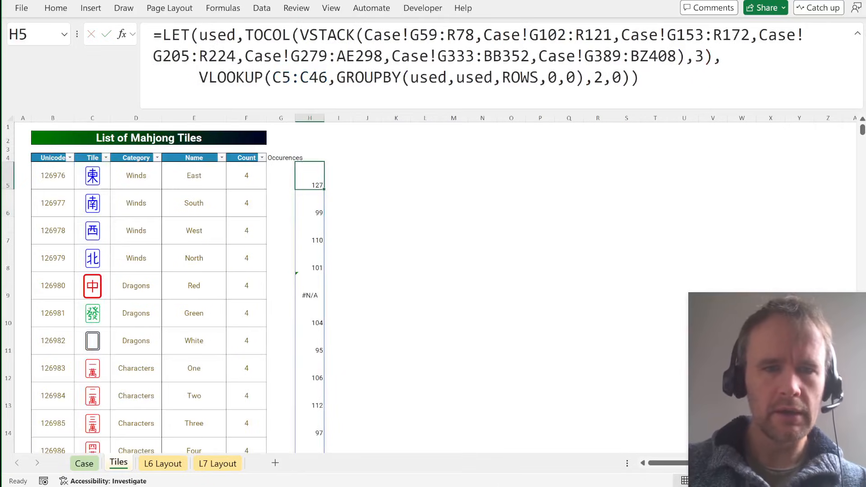
Step: Wrap the VLOOKUP in IFERROR so that tiles without a match return 0
{"action": "key", "text": "F2"}
{"action": "key", "text": "Home"}
{"action": "key", "text": "ctrl+Right"}
{"action": "type", "text": "IFERROR("}
{"action": "key", "text": "End"}
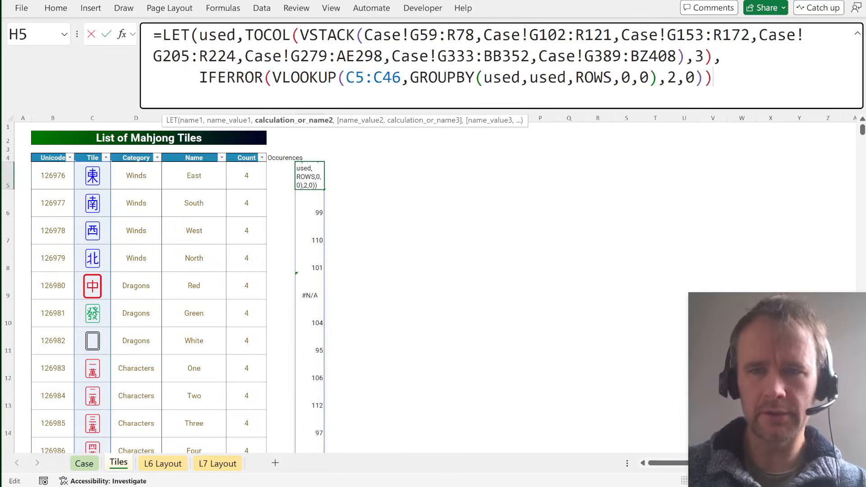
{"action": "key", "text": "Left"}
{"action": "type", "text": ",0)"}
{"action": "key", "text": "ctrl+Return"}
Step: Move the finished formula from H5 to G5, under the Occurences header
{"action": "key", "text": "ctrl+x"}
{"action": "key", "text": "Left"}
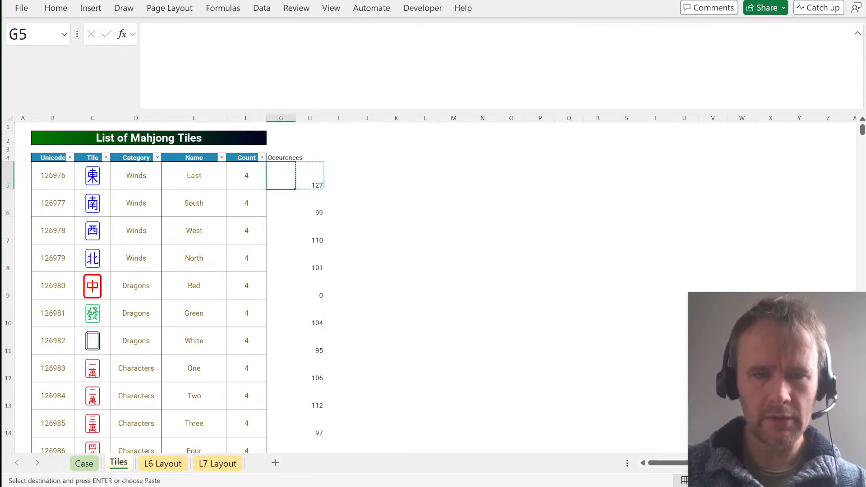
{"action": "key", "text": "Return"}
Step: Extend the table's filter to the Occurences column and filter it to show only the value 0
{"action": "key", "text": "Up"}
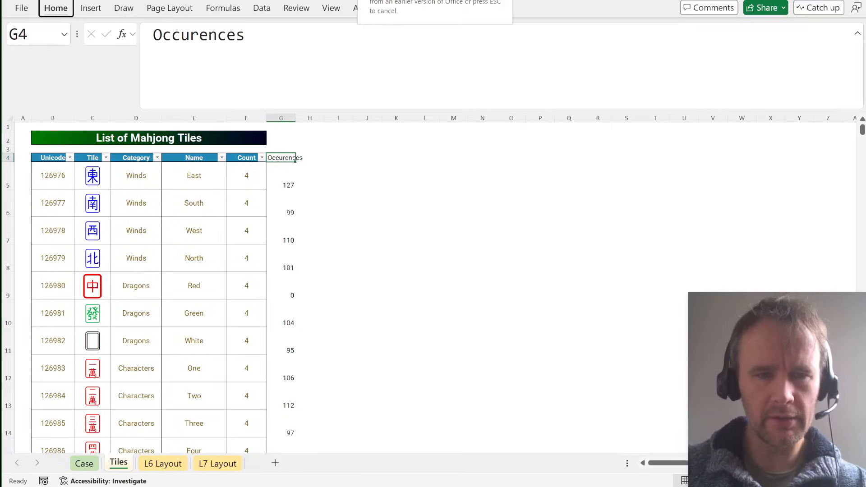
{"action": "key", "text": "alt+Down"}
{"action": "key", "text": "e"}
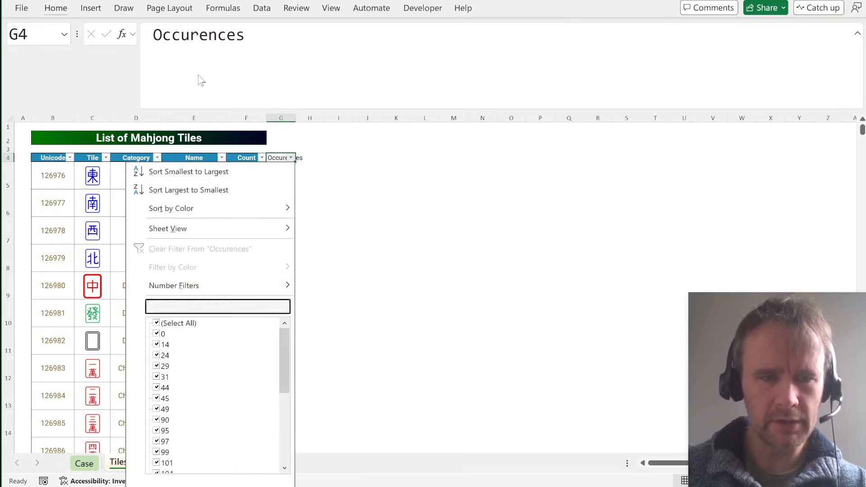
{"action": "key", "text": "Down"}
{"action": "key", "text": "space"}
{"action": "key", "text": "Down"}
{"action": "key", "text": "space"}
{"action": "key", "text": "Return"}
Step: Copy the filtered tile's Unicode number and paste it as a value with number formatting into the Bonus 1 answer, Case!E29
{"action": "key", "text": "Down"}
{"action": "key", "text": "Home"}
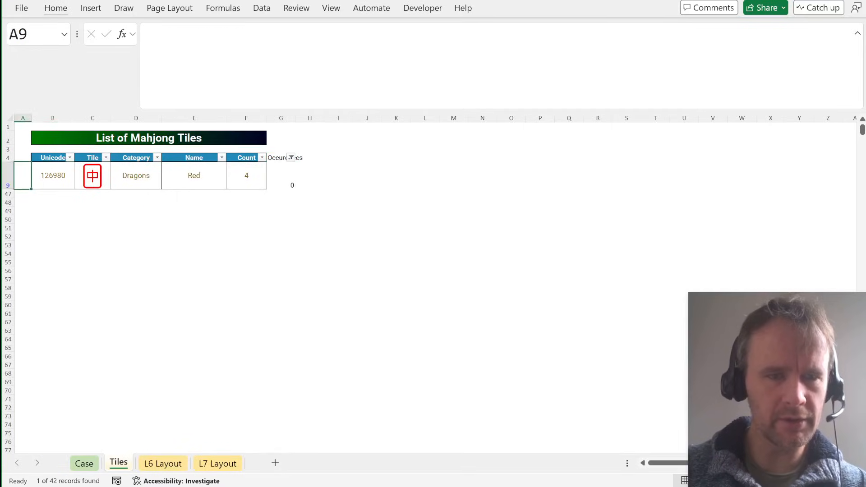
{"action": "key", "text": "Right"}
{"action": "key", "text": "ctrl+c"}
{"action": "key", "text": "ctrl+Page_Up"}
{"action": "key", "text": "ctrl+Home"}
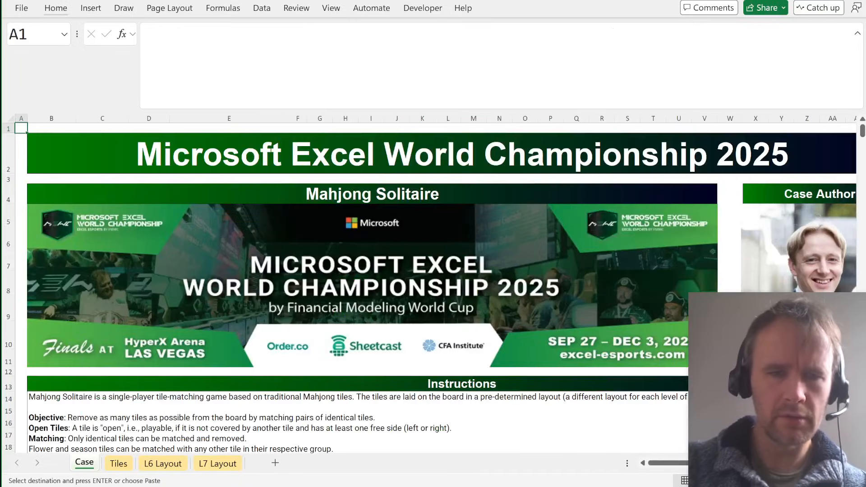
{"action": "scroll", "coordinate": [242, 270], "scroll_direction": "down", "scroll_amount": 8}
{"action": "left_click", "coordinate": [242, 270]}
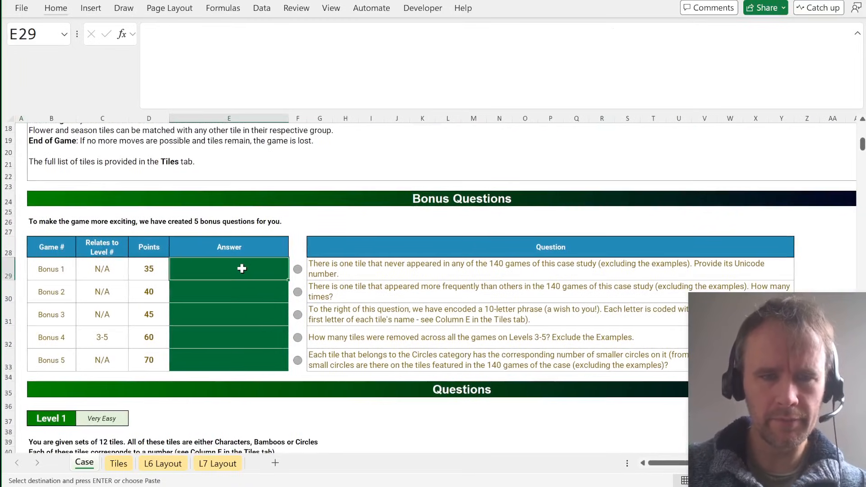
{"action": "key", "text": "alt+h"}
{"action": "key", "text": "v"}
{"action": "key", "text": "n"}
{"action": "key", "text": "Down"}
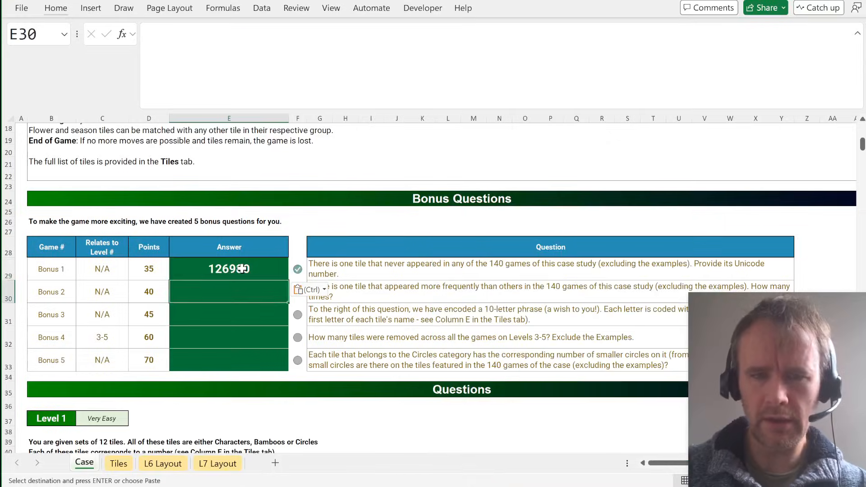
Step: Clear the filter from the Occurences column on the Tiles sheet and select its values from G5 down
{"action": "key", "text": "ctrl+Page_Down"}
{"action": "key", "text": "Right"}
{"action": "key", "text": "Right"}
{"action": "key", "text": "Right"}
{"action": "key", "text": "Up"}
{"action": "key", "text": "Right"}
{"action": "key", "text": "Right"}
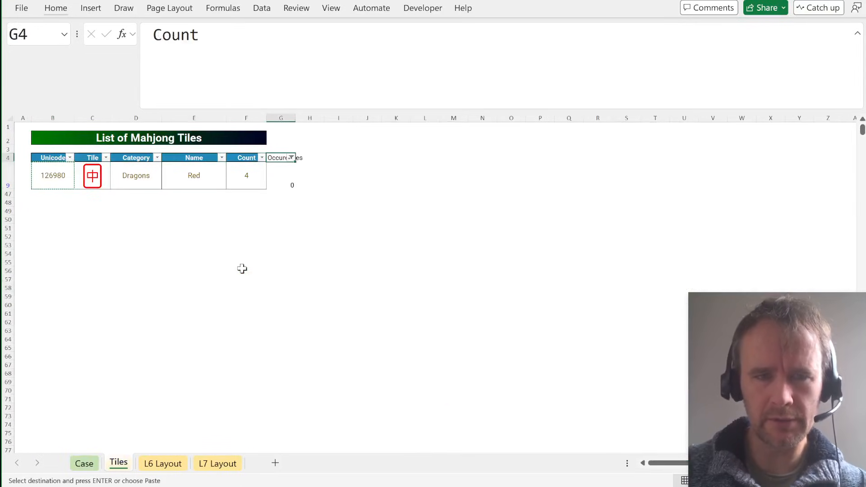
{"action": "key", "text": "alt+Down"}
{"action": "key", "text": "c"}
{"action": "key", "text": "Down"}
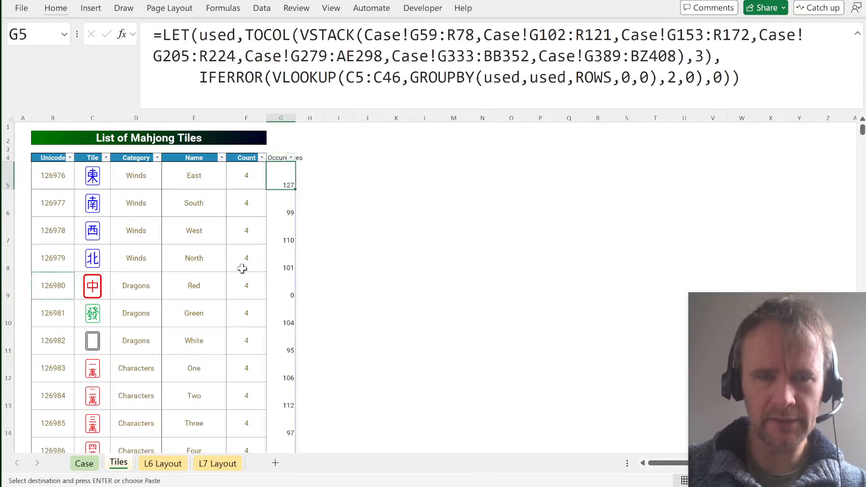
{"action": "key", "text": "ctrl+shift+Down"}
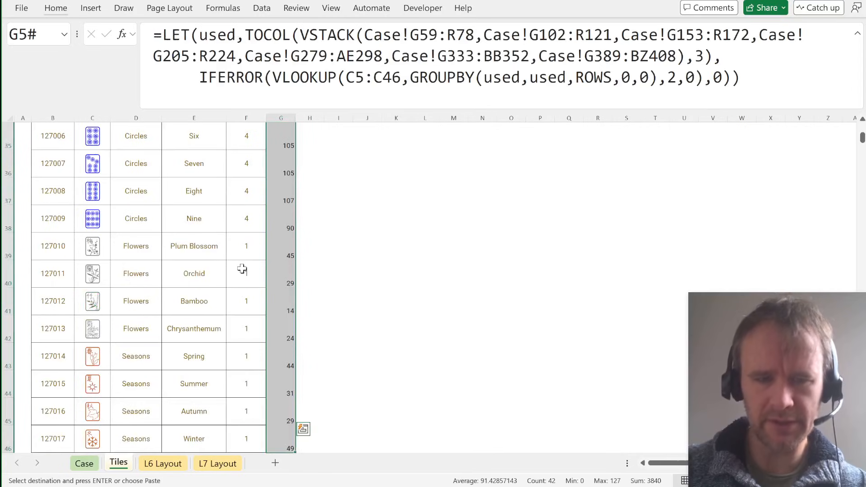
Step: Enter =MAX(Tiles!G5#) as the Bonus 2 answer in Case!E30
{"action": "key", "text": "ctrl+Page_Up"}
{"action": "type", "text": "=MAX("}
{"action": "key", "text": "ctrl+Page_Down"}
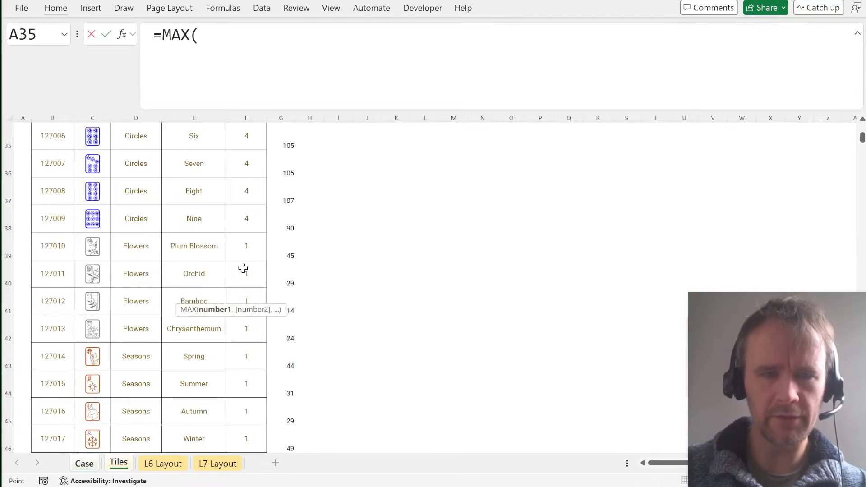
{"action": "left_click", "coordinate": [297, 207]}
{"action": "key", "text": "ctrl+Up"}
{"action": "key", "text": "Left"}
{"action": "key", "text": "Down"}
{"action": "key", "text": "Down"}
{"action": "key", "text": "Down"}
{"action": "key", "text": "Down"}
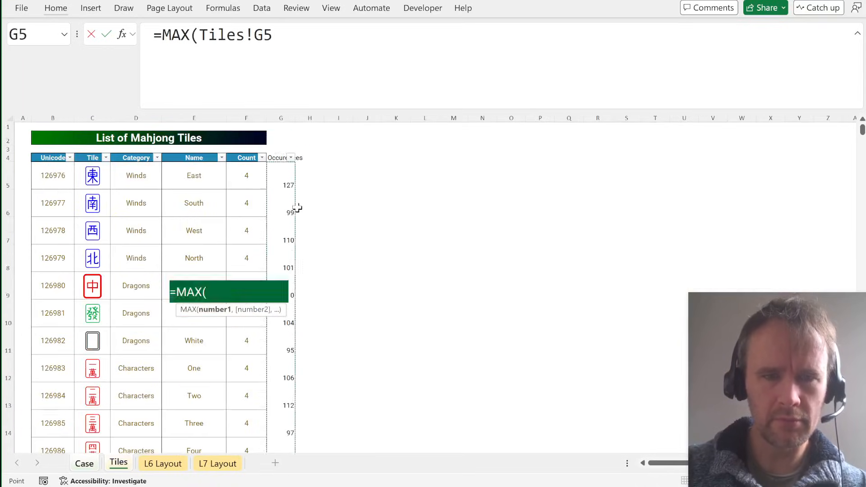
{"action": "key", "text": "ctrl+shift+Down"}
{"action": "type", "text": ")"}
{"action": "key", "text": "Return"}
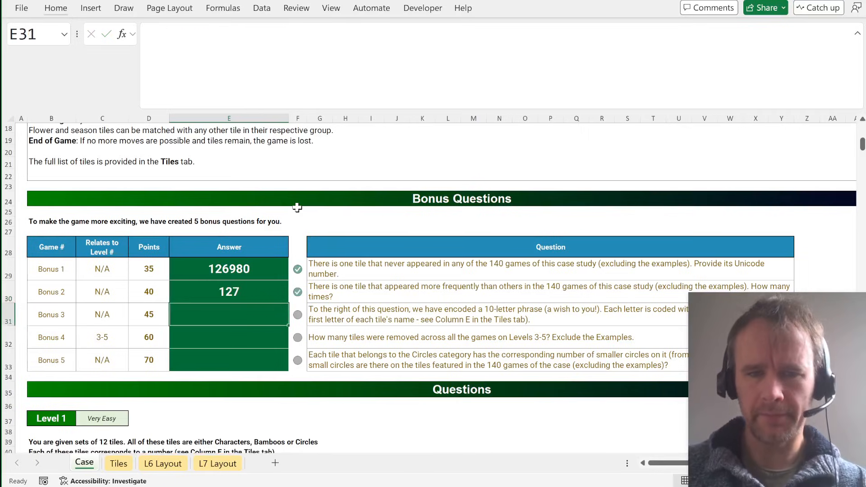
Step: Follow the Bonus 2 formula's reference to the Tiles sheet and replace the Occurences formula results with static values
{"action": "key", "text": "Up"}
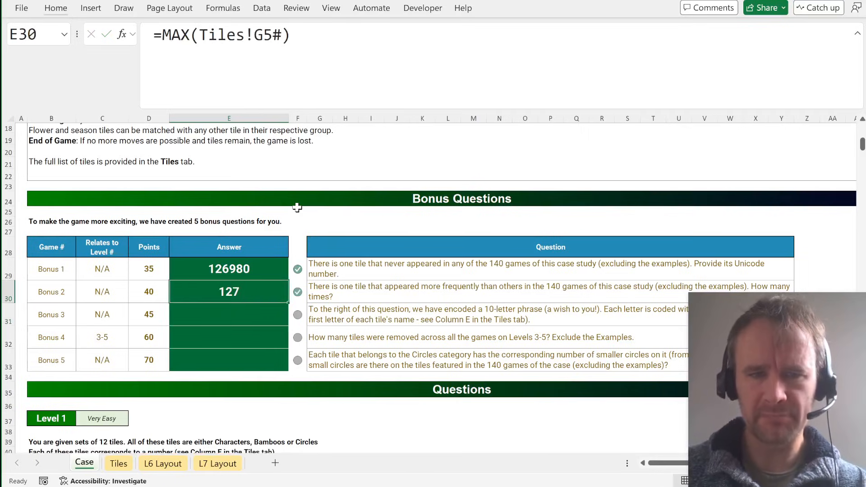
{"action": "left_click", "coordinate": [274, 34]}
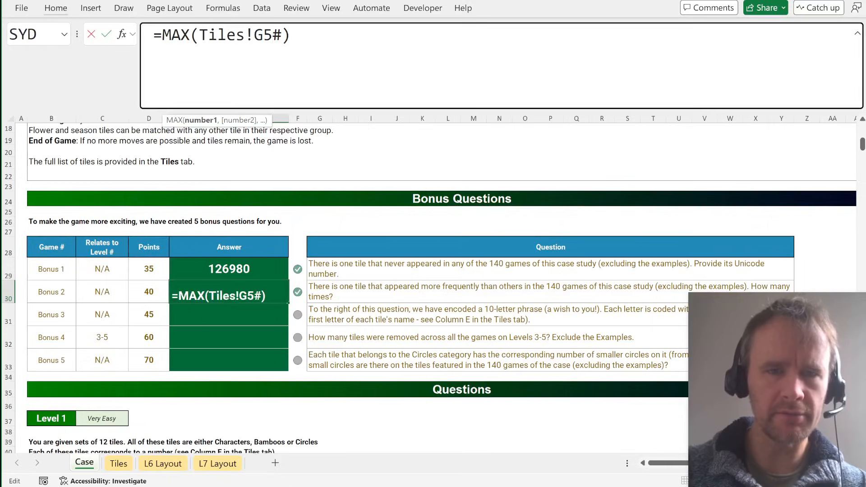
{"action": "key", "text": "Escape"}
{"action": "key", "text": "ctrl+["}
{"action": "key", "text": "ctrl+Up"}
{"action": "key", "text": "Down"}
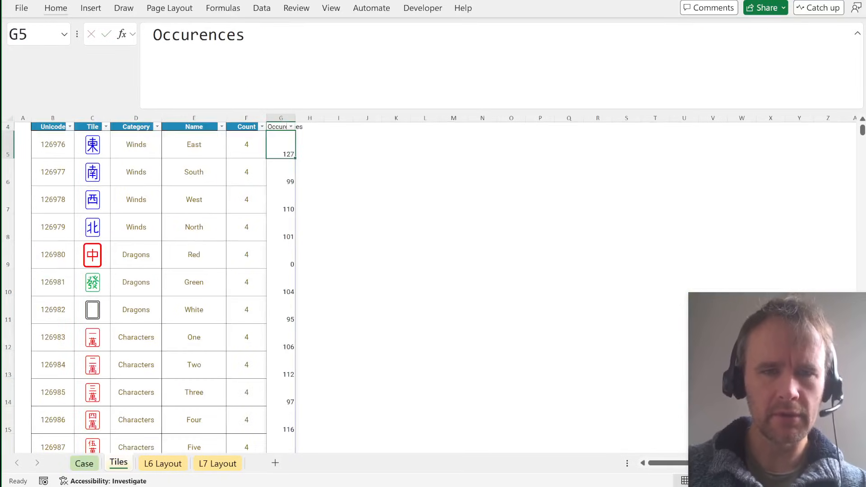
{"action": "key", "text": "ctrl+shift+Down"}
{"action": "key", "text": "ctrl+c"}
{"action": "key", "text": "ctrl+shift+v"}
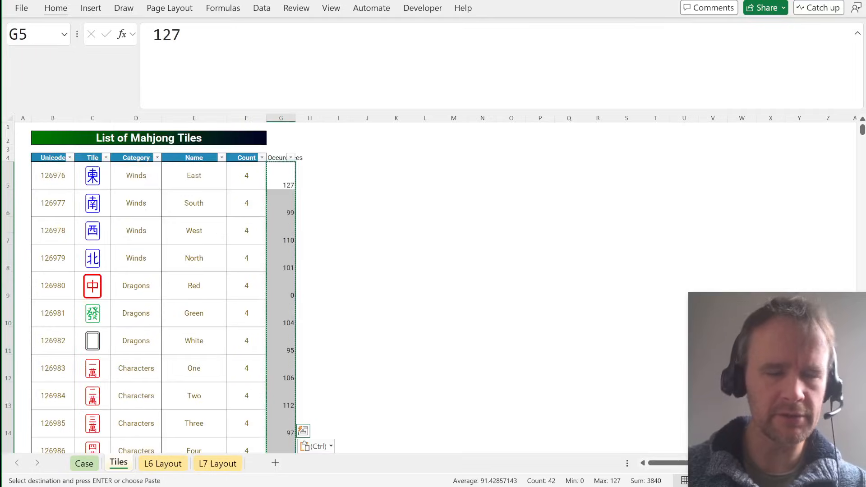
Step: Apply the Count header's formatting to the Occurences header in Tiles!G4
{"action": "key", "text": "Up"}
{"action": "key", "text": "Down"}
{"action": "key", "text": "Up"}
{"action": "key", "text": "Left"}
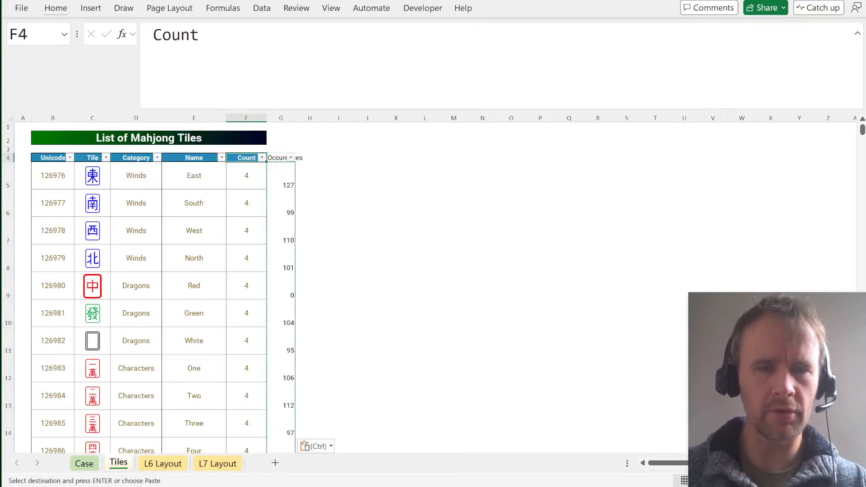
{"action": "key", "text": "ctrl+c"}
{"action": "key", "text": "Right"}
{"action": "key", "text": "ctrl+alt+v"}
{"action": "key", "text": "t"}
{"action": "key", "text": "Return"}
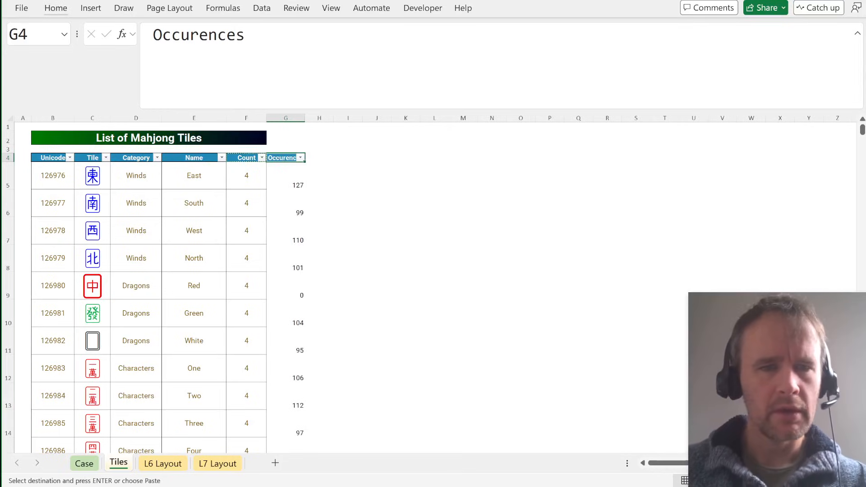
Step: Convert the tile list, including the Occurences column, into a table named t
{"action": "key", "text": "Left"}
{"action": "key", "text": "Down"}
{"action": "key", "text": "Left"}
{"action": "key", "text": "Left"}
{"action": "key", "text": "Left"}
{"action": "key", "text": "Down"}
{"action": "key", "text": "ctrl+shift+t"}
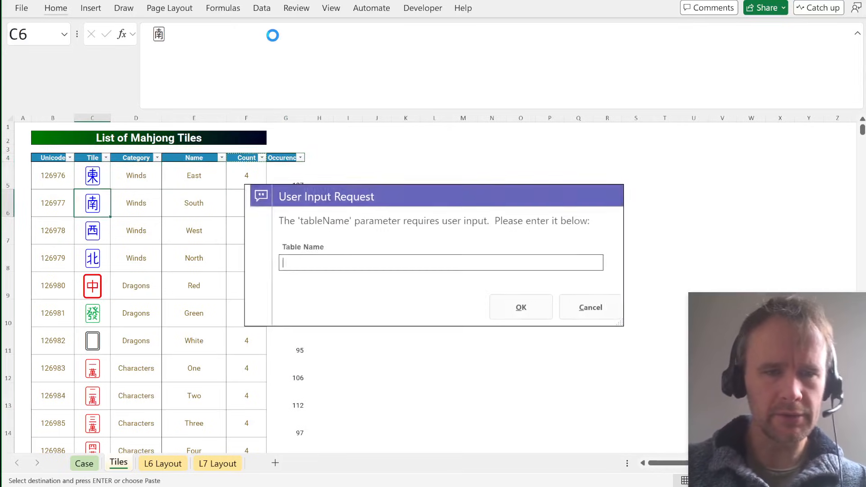
{"action": "key", "text": "Escape"}
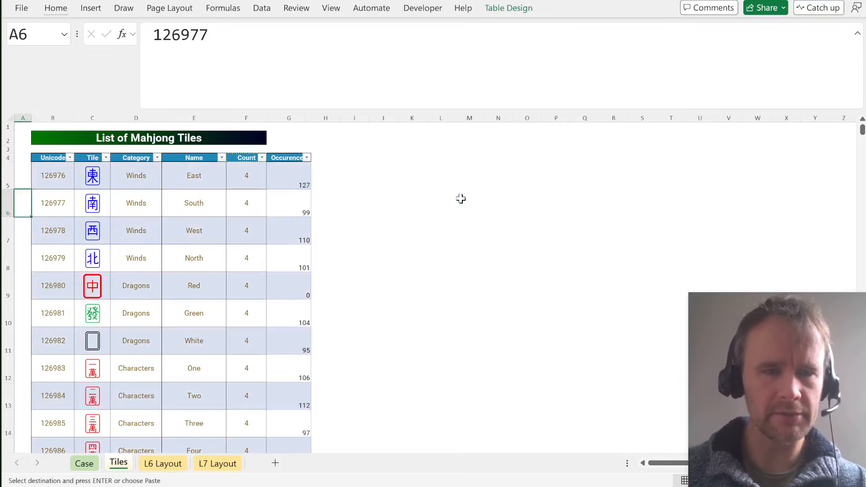
Step: Change the Bonus 2 formula in Case!E30 to =MAX(t[Occurences])
{"action": "key", "text": "ctrl+Page_Up"}
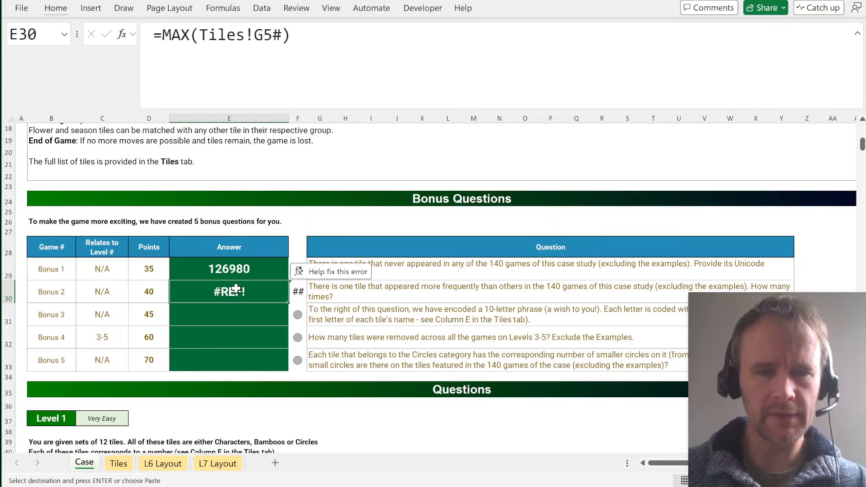
{"action": "left_click_drag", "start_coordinate": [199, 35], "coordinate": [281, 35]}
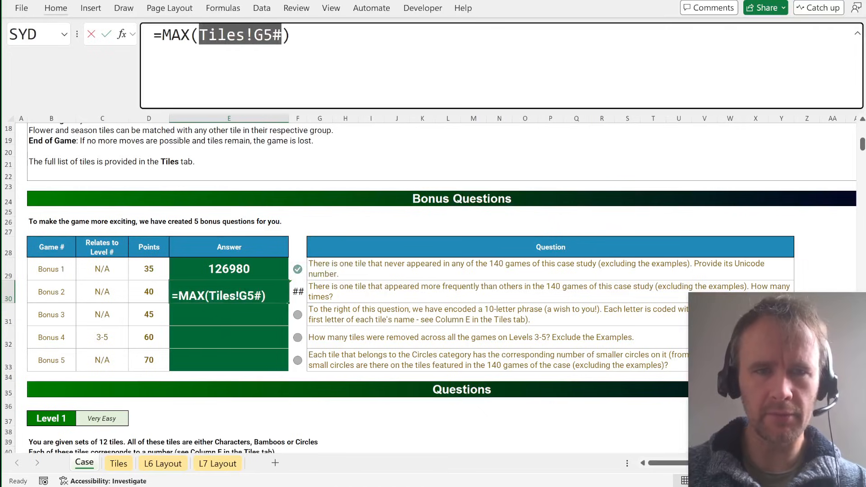
{"action": "type", "text": "t[o"}
{"action": "key", "text": "Tab"}
{"action": "type", "text": "]"}
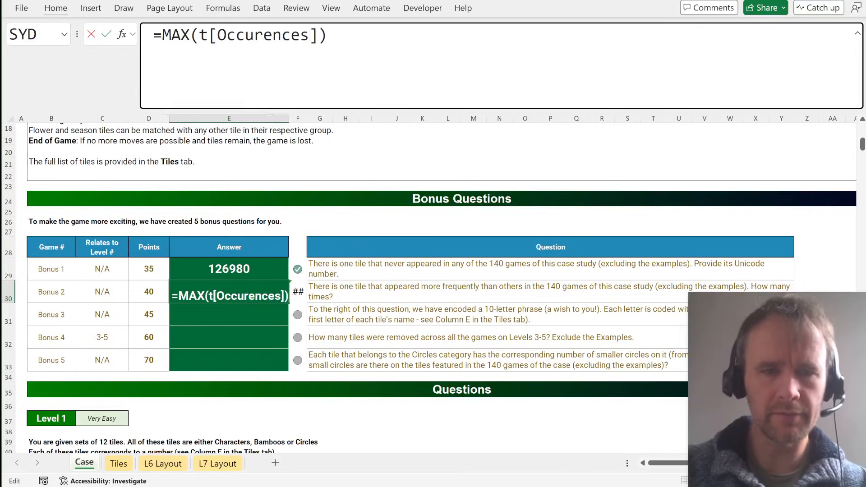
{"action": "key", "text": "Return"}
Step: Start the Bonus 3 answer in Case!E31 with =CONCAT(LEFT(XLOOKUP( and use the encoded tiles AA31:AJ31 as the lookup value
{"action": "scroll", "coordinate": [277, 326], "scroll_direction": "right", "scroll_amount": 5}
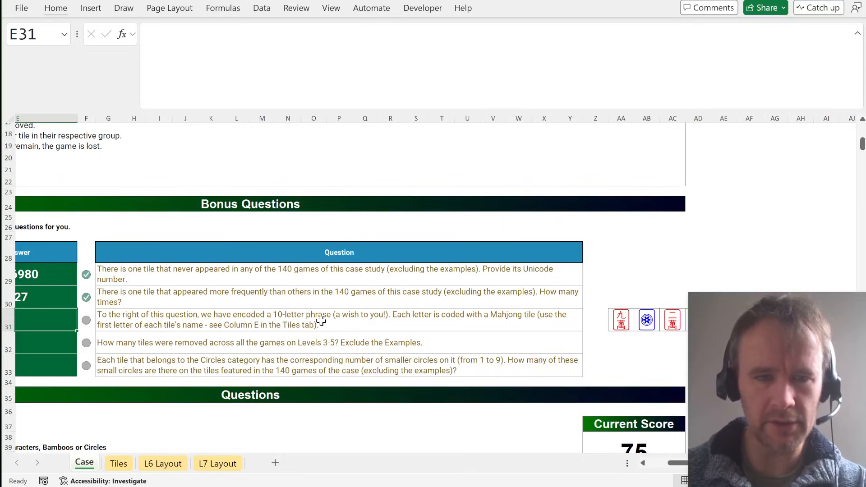
{"action": "scroll", "coordinate": [321, 320], "scroll_direction": "right", "scroll_amount": 2}
{"action": "scroll", "coordinate": [321, 321], "scroll_direction": "right", "scroll_amount": 5}
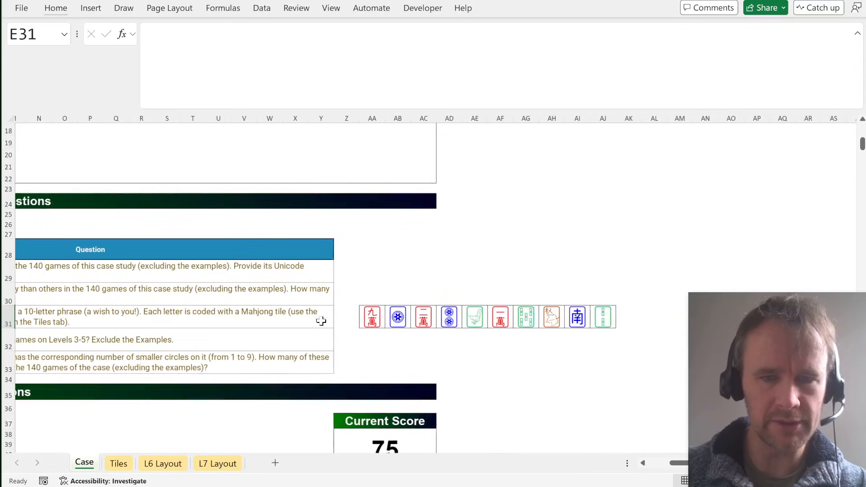
{"action": "scroll", "coordinate": [321, 321], "scroll_direction": "left", "scroll_amount": 8}
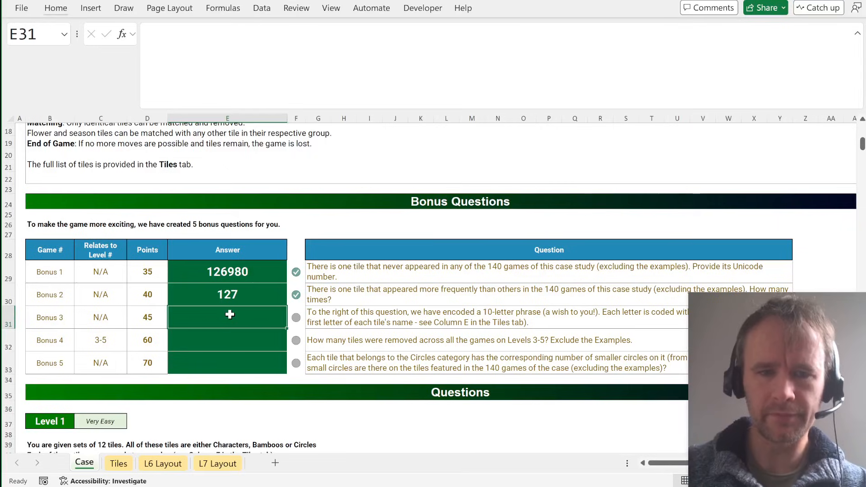
{"action": "type", "text": "=conc"}
{"action": "key", "text": "Tab"}
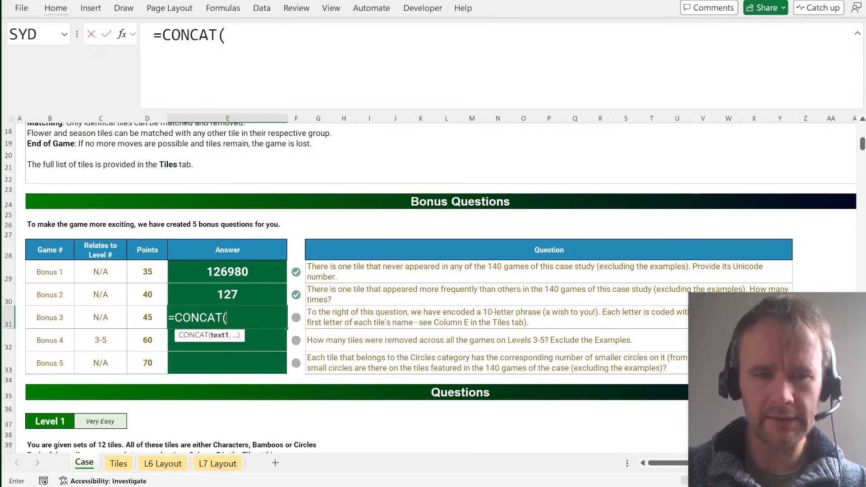
{"action": "type", "text": "lef"}
{"action": "key", "text": "Tab"}
{"action": "type", "text": "XLOOKUP("}
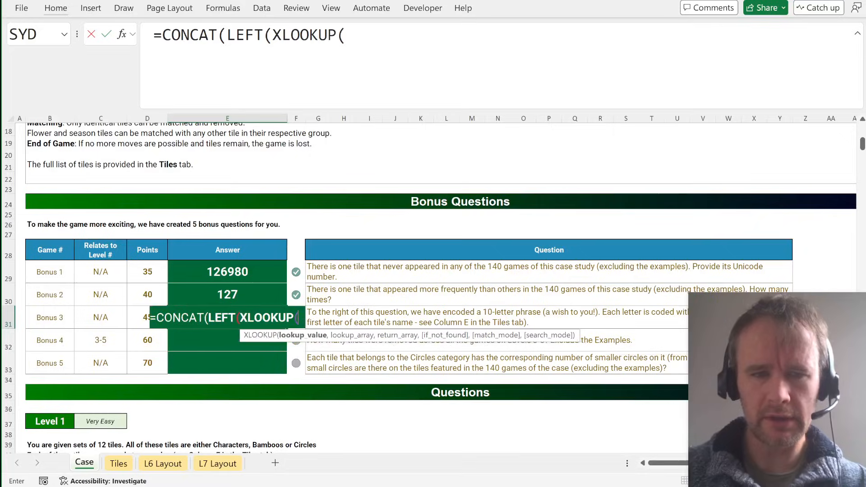
{"action": "key", "text": "Right"}
{"action": "key", "text": "Right"}
{"action": "key", "text": "Right"}
{"action": "key", "text": "ctrl+shift+Right"}
{"action": "type", "text": ","}
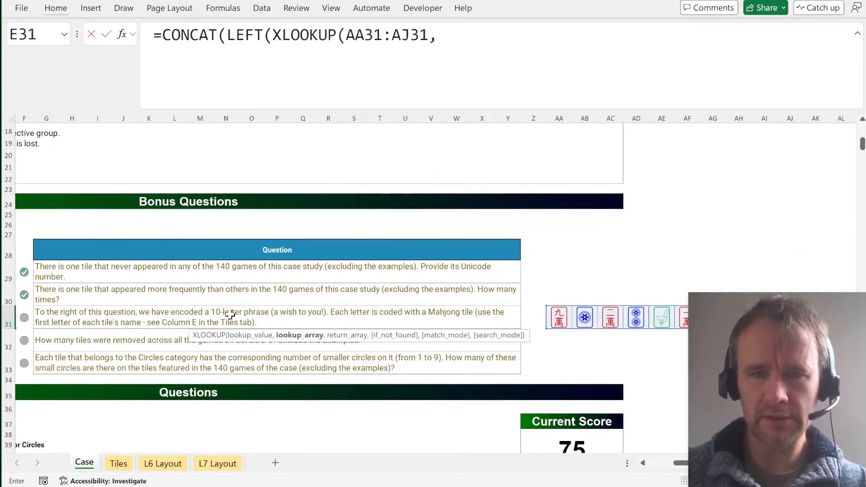
Step: Complete the Bonus 3 formula with t[Tile] as the lookup array and t[Name] as the return array
{"action": "key", "text": "ctrl+Page_Down"}
{"action": "left_click", "coordinate": [106, 276]}
{"action": "key", "text": "ctrl+space"}
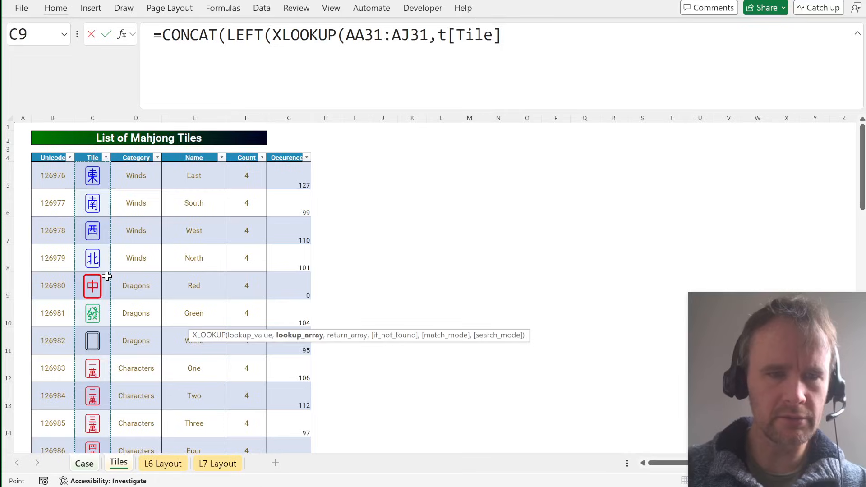
{"action": "type", "text": ","}
{"action": "left_click", "coordinate": [177, 280]}
{"action": "key", "text": "ctrl+space"}
{"action": "type", "text": "))"}
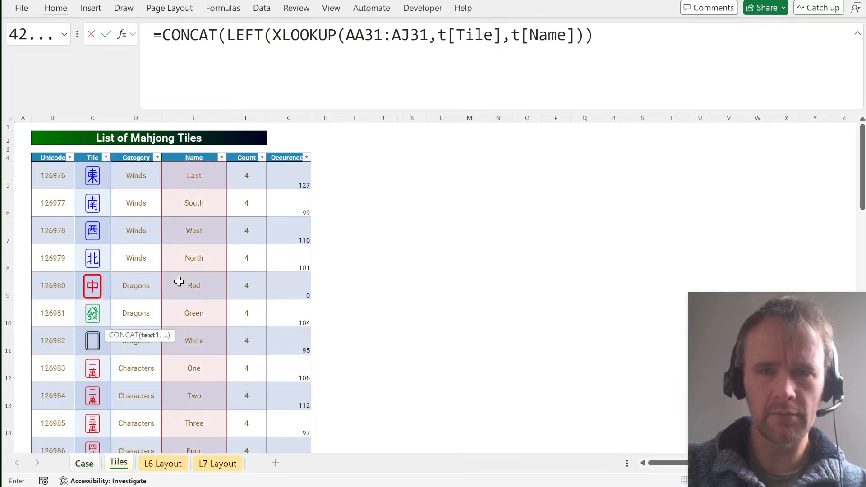
{"action": "type", "text": ")"}
{"action": "key", "text": "Return"}
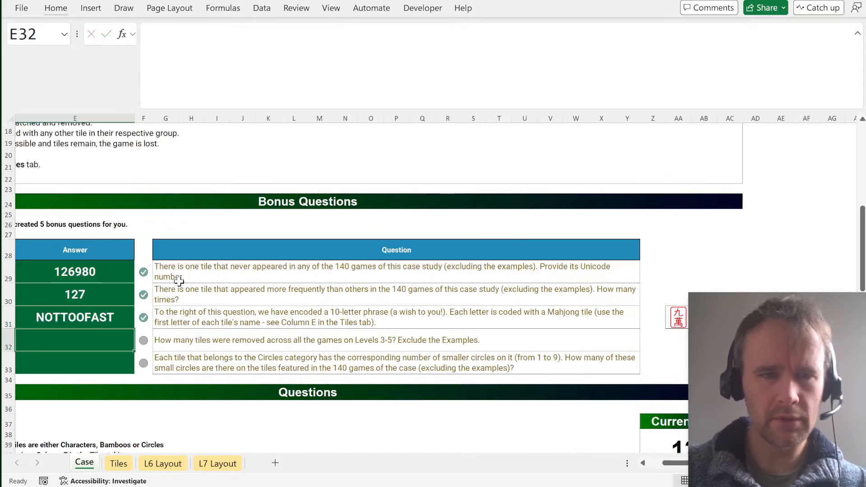
{"action": "key", "text": "Up"}
{"action": "scroll", "coordinate": [179, 281], "scroll_direction": "left", "scroll_amount": 5}
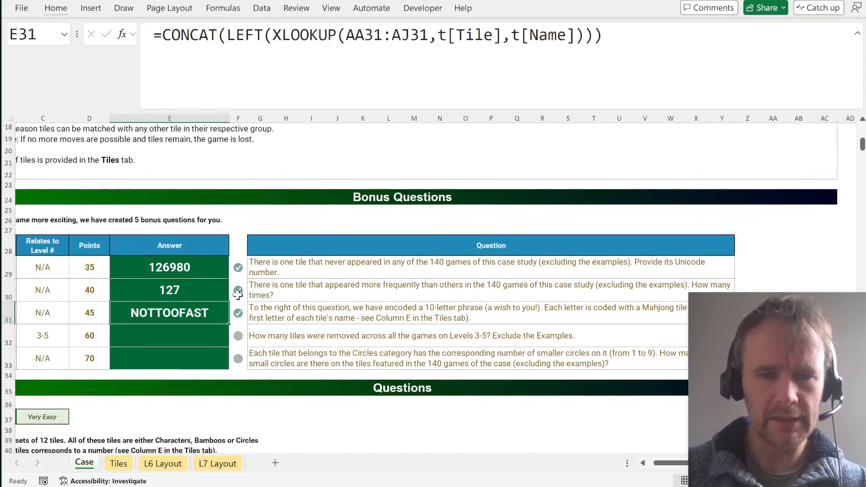
Step: Read the Bonus 5 question and filter the Category column on the Tiles sheet to Circles
{"action": "left_click", "coordinate": [149, 336]}
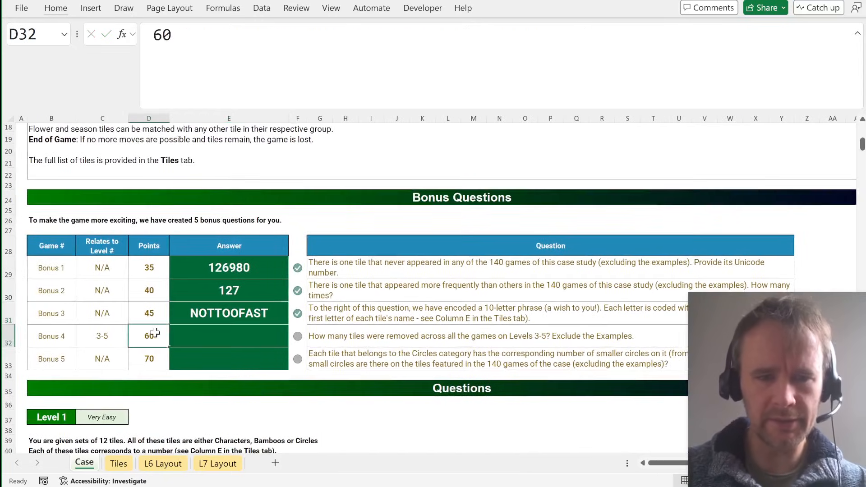
{"action": "left_click", "coordinate": [348, 360]}
{"action": "scroll", "coordinate": [316, 315], "scroll_direction": "right", "scroll_amount": 4}
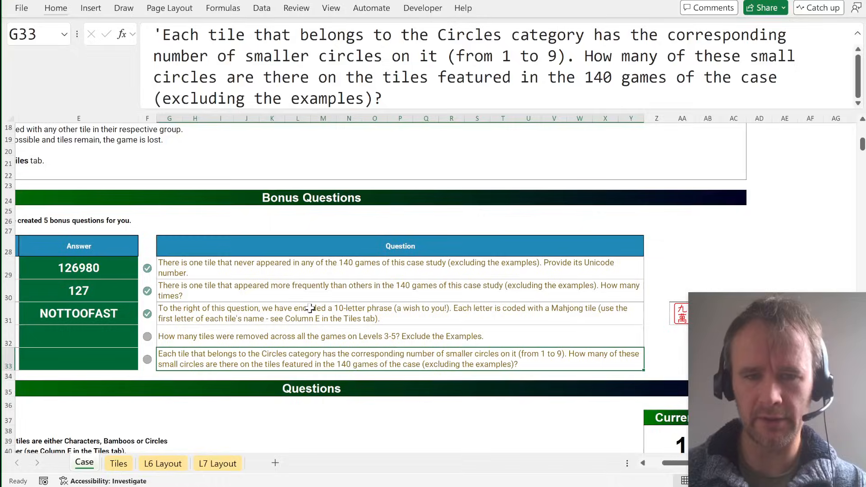
{"action": "key", "text": "ctrl+Page_Down"}
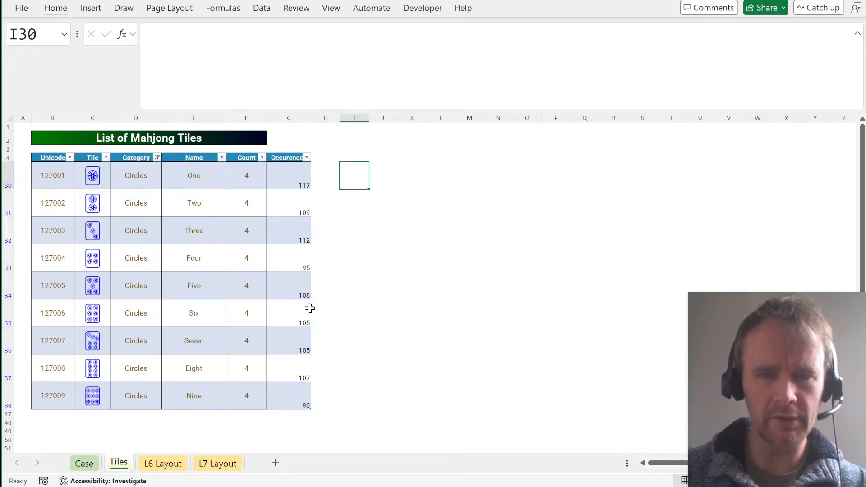
Step: Enter =SUM(G30:G38*SEQUENCE(9)) in Tiles!I30 to total the small circles
{"action": "type", "text": "sum"}
{"action": "key", "text": "Tab"}
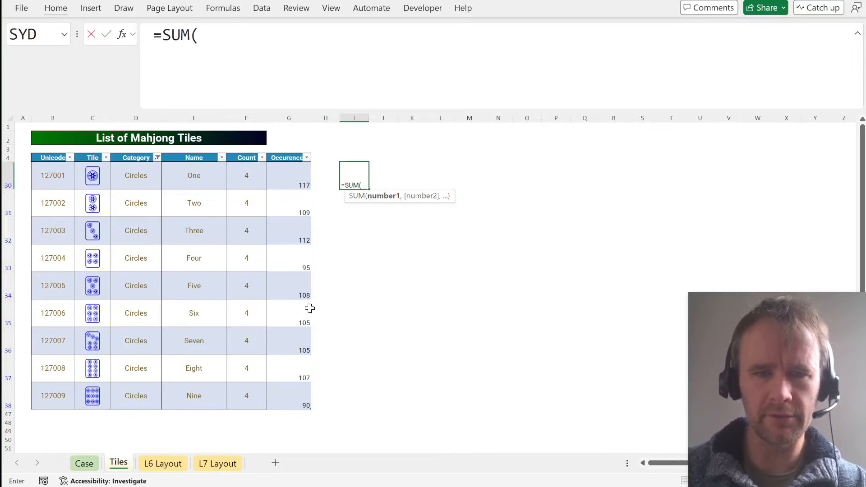
{"action": "key", "text": "Left"}
{"action": "key", "text": "Left"}
{"action": "key", "text": "ctrl+shift+Down"}
{"action": "type", "text": "*seq"}
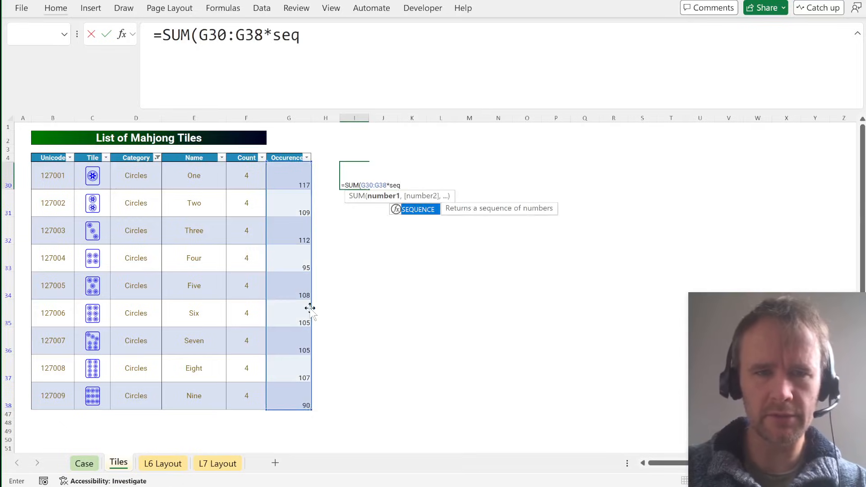
{"action": "key", "text": "Tab"}
{"action": "type", "text": "9)"}
{"action": "key", "text": "Return"}
{"action": "key", "text": "Up"}
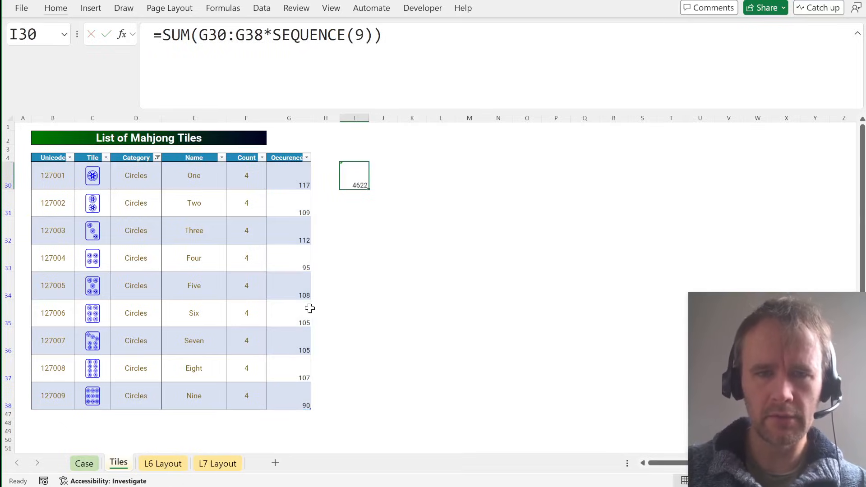
Step: Move the circle total formula from Tiles!I30 to cell F34 on the Case sheet
{"action": "key", "text": "ctrl+c"}
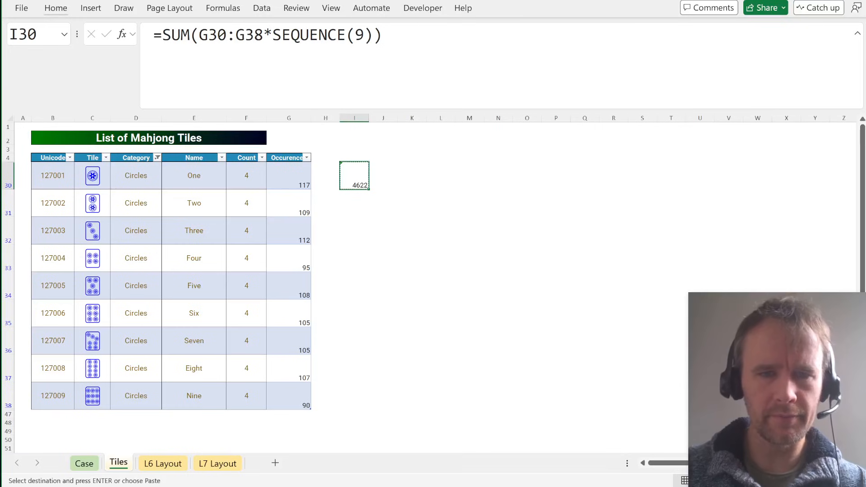
{"action": "key", "text": "ctrl+Page_Up"}
{"action": "key", "text": "Down"}
{"action": "key", "text": "Left"}
{"action": "key", "text": "ctrl+v"}
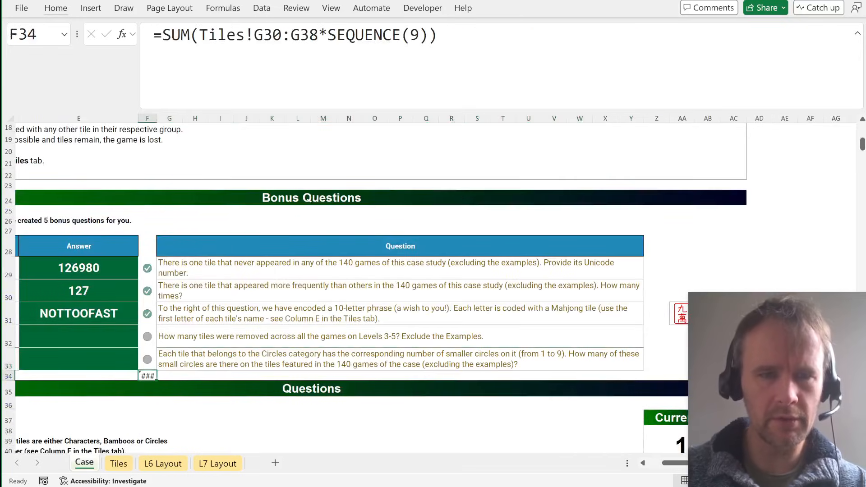
Step: Cut the formula text out of Case!F34 and enter it as the Bonus 5 answer in E33
{"action": "key", "text": "F2"}
{"action": "key", "text": "ctrl+a"}
{"action": "key", "text": "ctrl+x"}
{"action": "key", "text": "shift+Tab"}
{"action": "key", "text": "Up"}
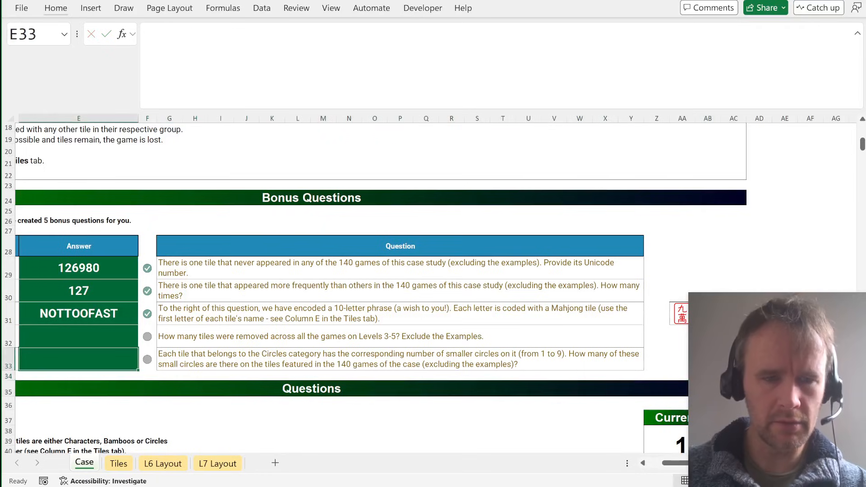
{"action": "key", "text": "F2"}
{"action": "key", "text": "ctrl+v"}
{"action": "key", "text": "Return"}
{"action": "key", "text": "Home"}
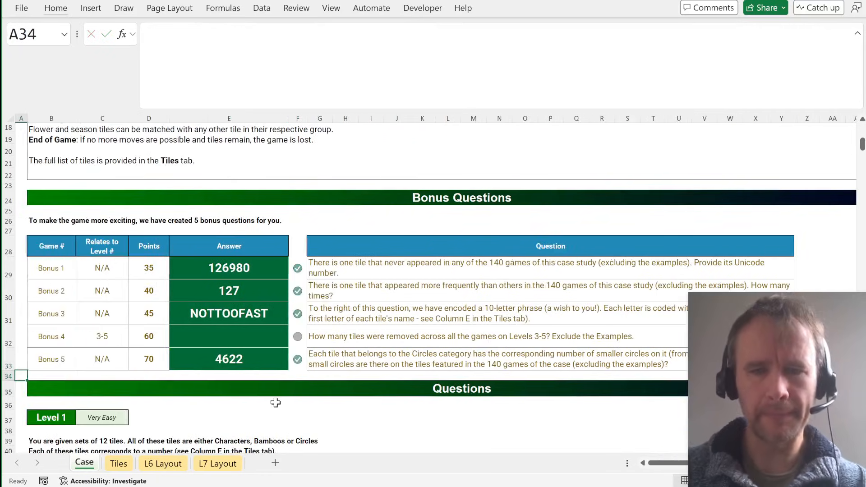
Step: Copy the Circles tile names One to Nine from the Tiles sheet to Case!M38 beside the Level 1 instructions
{"action": "scroll", "coordinate": [275, 402], "scroll_direction": "down", "scroll_amount": 5}
{"action": "scroll", "coordinate": [276, 402], "scroll_direction": "down", "scroll_amount": 1}
{"action": "scroll", "coordinate": [275, 402], "scroll_direction": "up", "scroll_amount": 1}
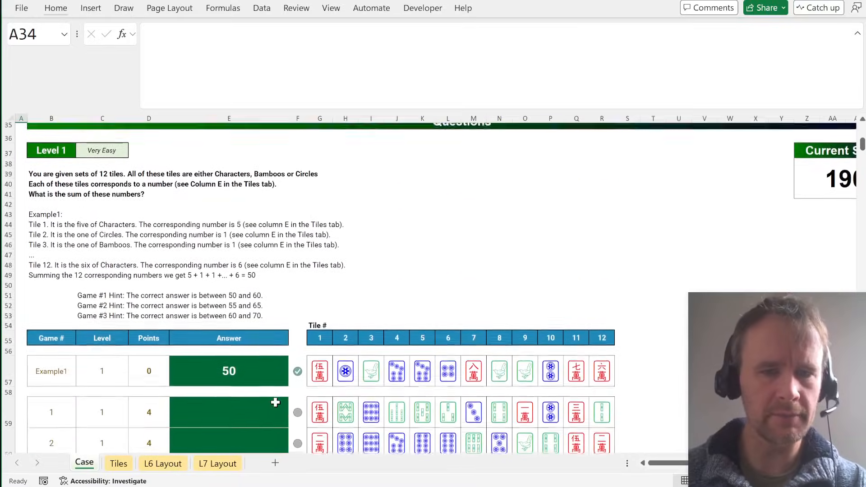
{"action": "key", "text": "ctrl+Page_Down"}
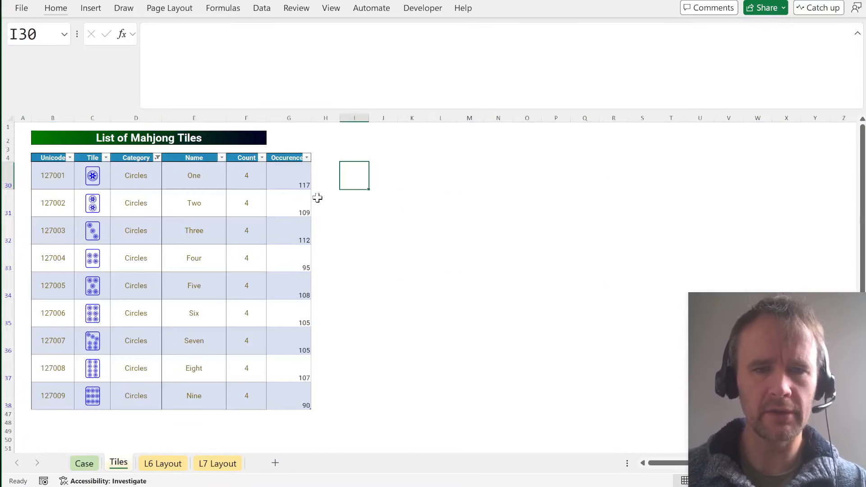
{"action": "left_click", "coordinate": [199, 185]}
{"action": "key", "text": "ctrl+shift+Down"}
{"action": "key", "text": "ctrl+c"}
{"action": "key", "text": "ctrl+Page_Up"}
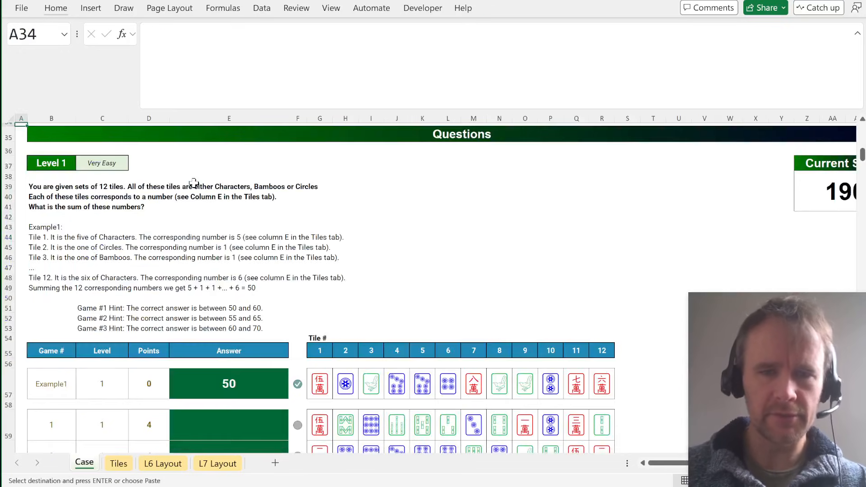
{"action": "left_click", "coordinate": [473, 174]}
{"action": "key", "text": "ctrl+v"}
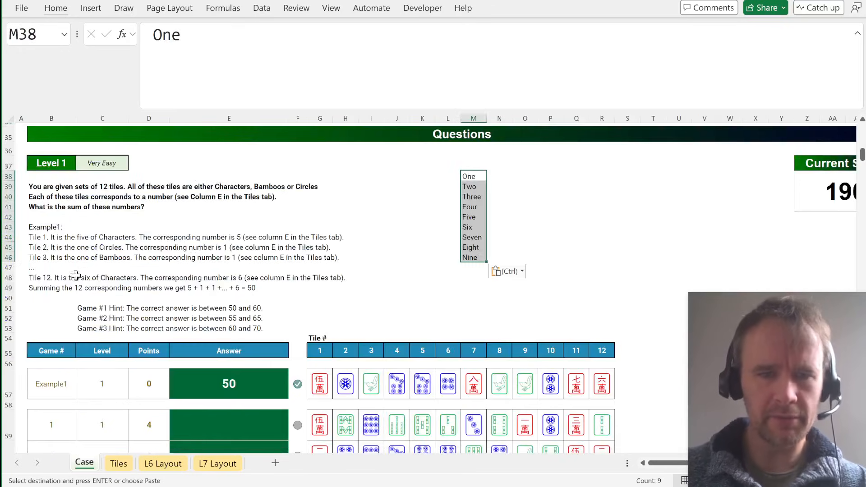
Step: Check the first Example1 tile in Case!G57 and clear the Category filter on the Tiles sheet
{"action": "left_click", "coordinate": [323, 387]}
{"action": "key", "text": "ctrl"}
{"action": "key", "text": "Escape"}
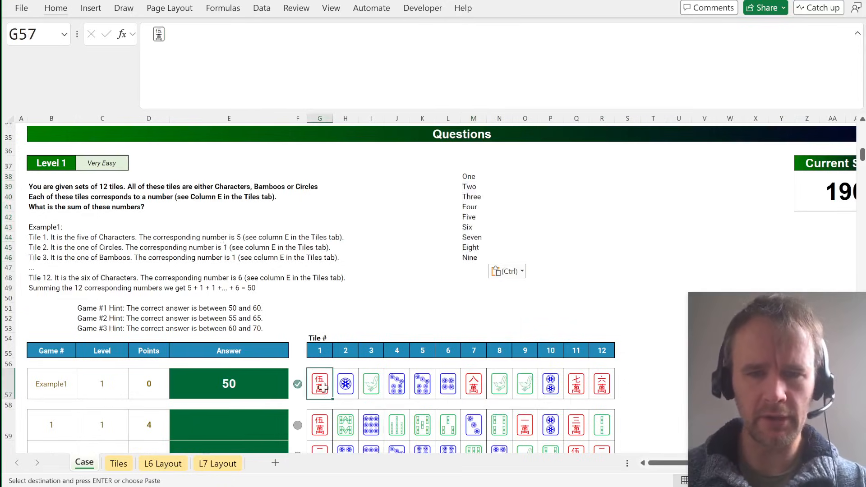
{"action": "key", "text": "Escape"}
{"action": "key", "text": "ctrl+Page_Down"}
{"action": "key", "text": "alt+d"}
{"action": "key", "text": "f"}
{"action": "key", "text": "s"}
{"action": "key", "text": "Left"}
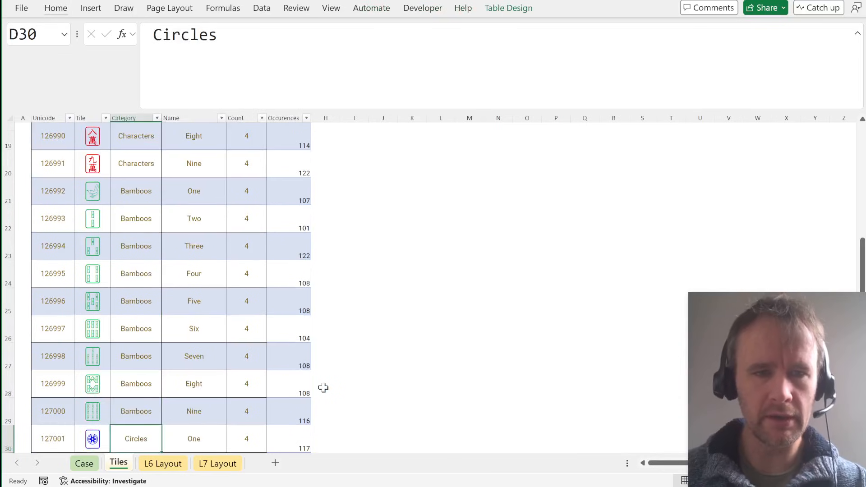
Step: Give the list of tile names One to Nine in Case!M38:M46 the range name nums
{"action": "key", "text": "ctrl+Page_Up"}
{"action": "left_click", "coordinate": [469, 176]}
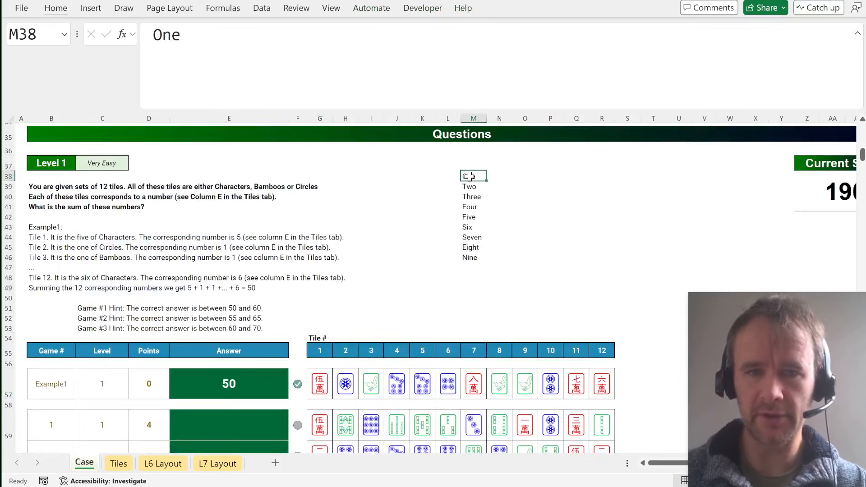
{"action": "key", "text": "ctrl+shift+Down"}
{"action": "key", "text": "ctrl+Page_Down"}
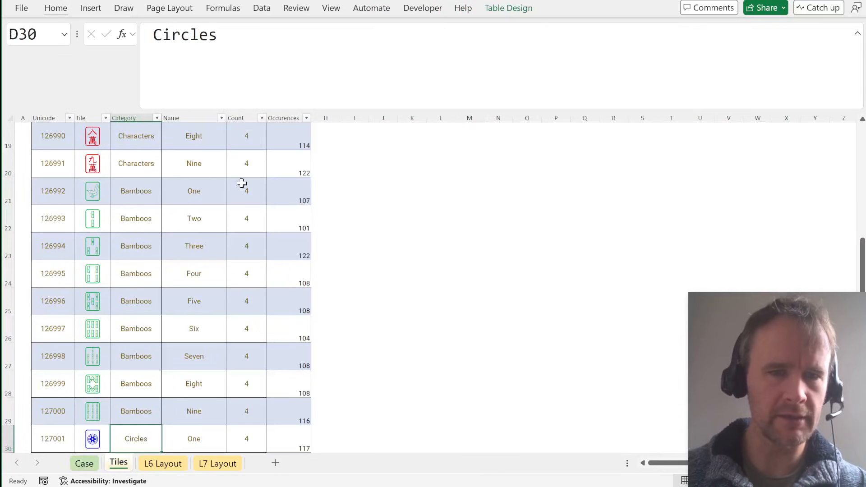
{"action": "key", "text": "ctrl+Page_Up"}
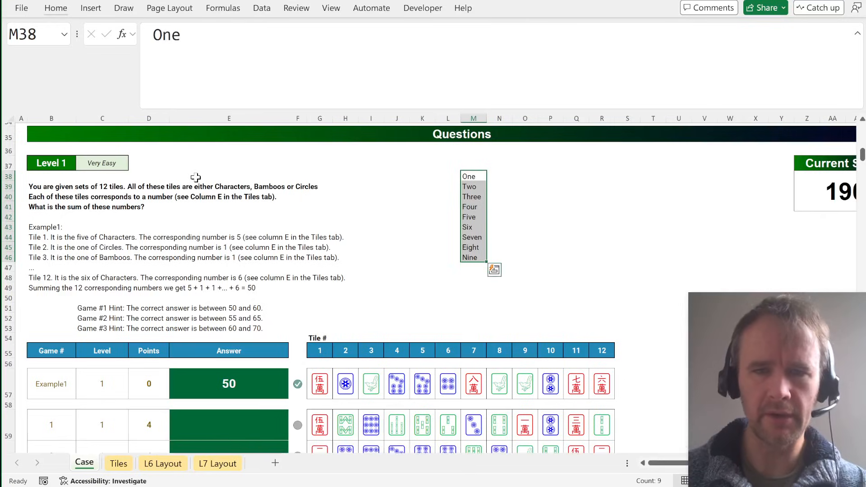
{"action": "left_click", "coordinate": [30, 34]}
{"action": "type", "text": "nums"}
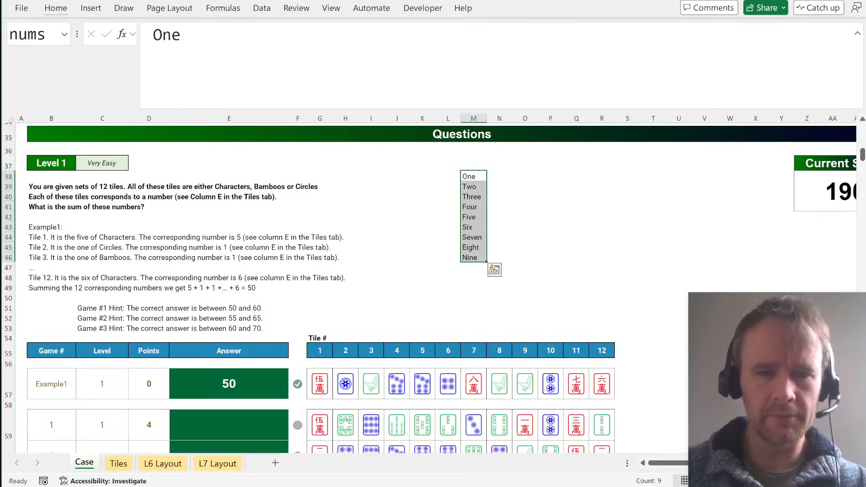
Step: Start the Example1 answer formula in E57 with SUM wrapped around XMATCH
{"action": "left_click", "coordinate": [239, 381]}
{"action": "type", "text": "=sum"}
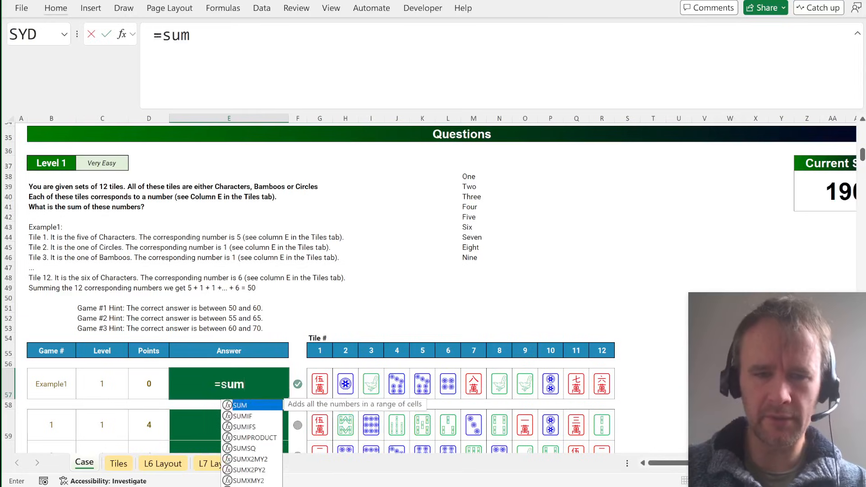
{"action": "type", "text": "(XL"}
{"action": "key", "text": "Tab"}
{"action": "key", "text": "BackSpace"}
{"action": "key", "text": "BackSpace"}
{"action": "key", "text": "BackSpace"}
{"action": "key", "text": "BackSpace"}
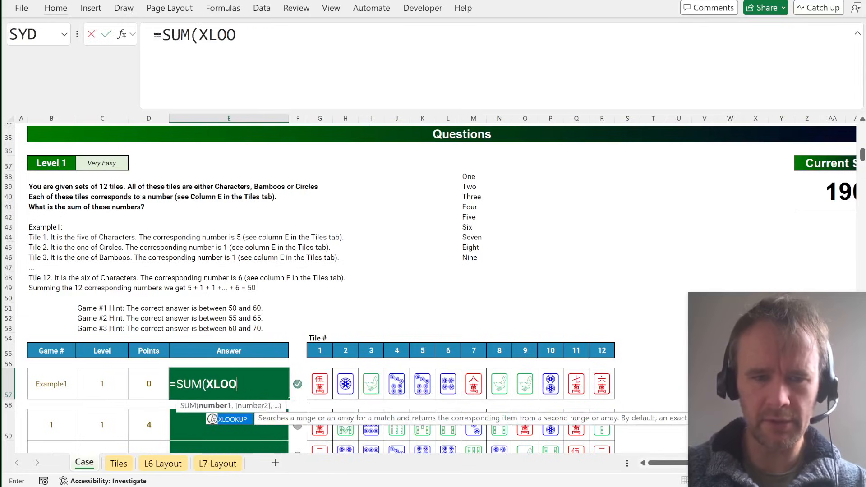
{"action": "key", "text": "BackSpace"}
{"action": "key", "text": "BackSpace"}
{"action": "key", "text": "BackSpace"}
{"action": "type", "text": "M"}
{"action": "key", "text": "Tab"}
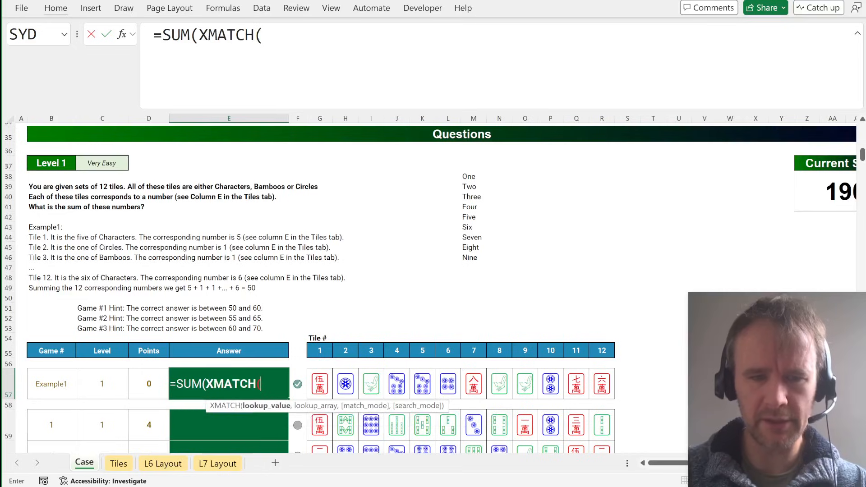
Step: Nest an XLOOKUP of the Example1 tiles G57:R57 in t[Tile] as the XMATCH lookup value
{"action": "type", "text": "XLOOKUP("}
{"action": "key", "text": "Right"}
{"action": "key", "text": "Right"}
{"action": "key", "text": "Right"}
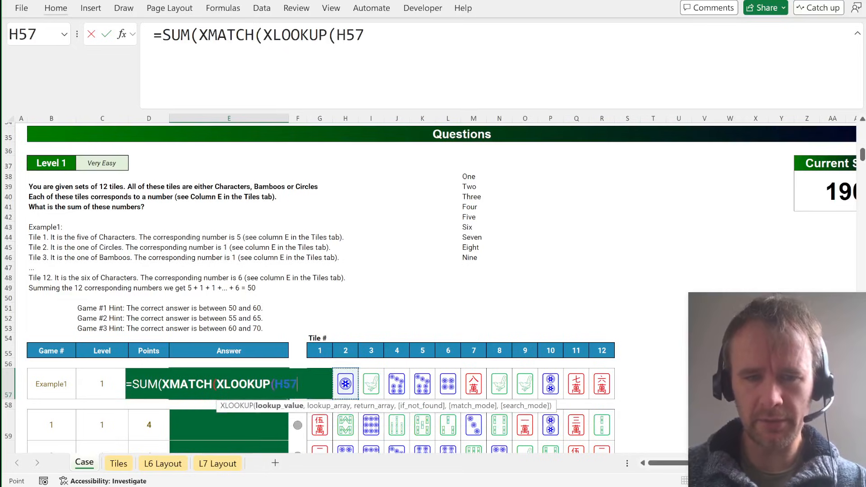
{"action": "key", "text": "Left"}
{"action": "key", "text": "ctrl+shift+Right"}
{"action": "type", "text": ",tp["}
{"action": "key", "text": "BackSpace"}
{"action": "key", "text": "BackSpace"}
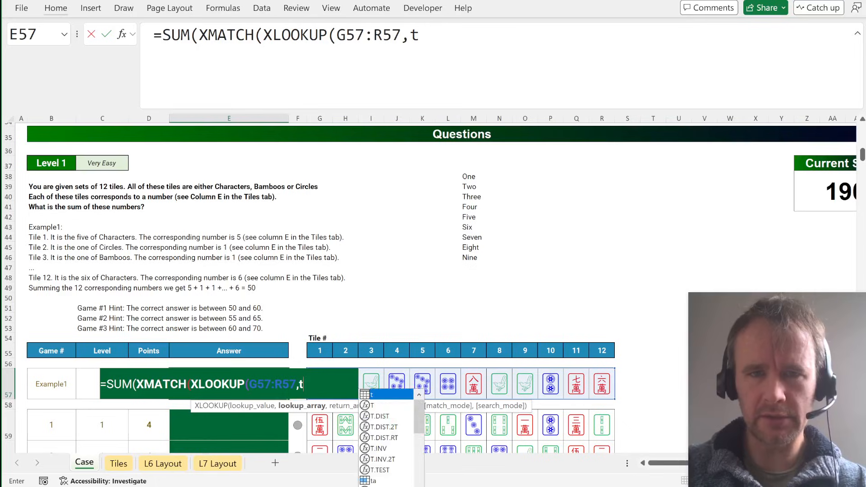
{"action": "type", "text": "[t"}
{"action": "key", "text": "Tab"}
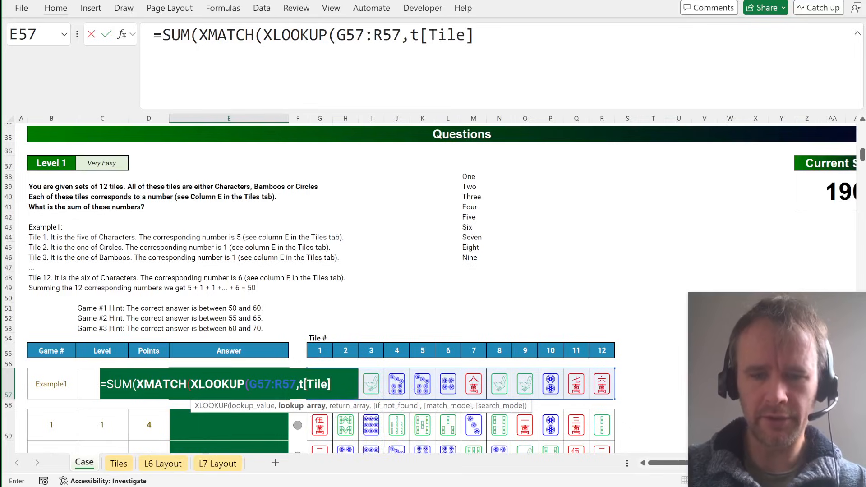
Step: Return t[Name] from the XLOOKUP, match it against nums, and complete the Example1 formula
{"action": "type", "text": ",t["}
{"action": "key", "text": "Down"}
{"action": "key", "text": "Down"}
{"action": "key", "text": "Down"}
{"action": "key", "text": "Down"}
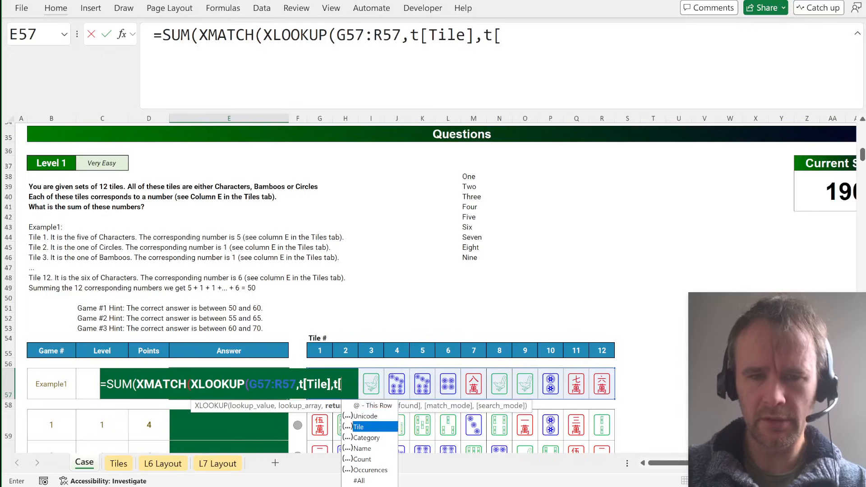
{"action": "key", "text": "Tab"}
{"action": "type", "text": "]"}
{"action": "type", "text": ")"}
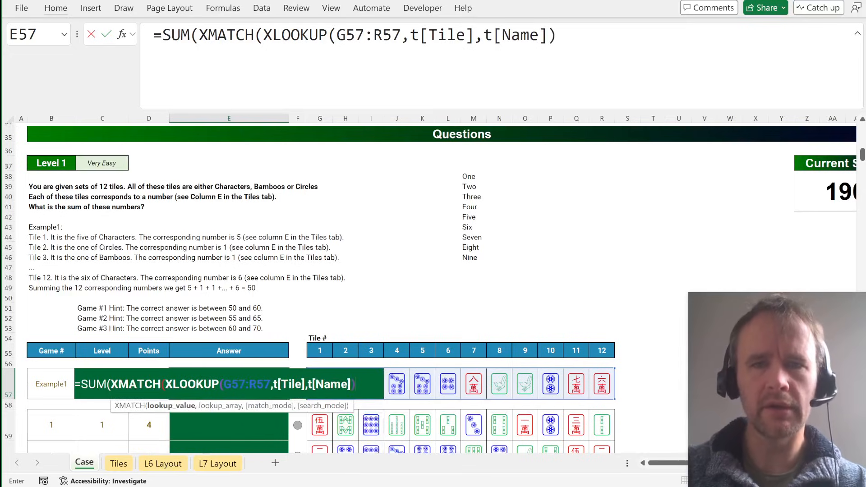
{"action": "type", "text": ","}
{"action": "type", "text": "nums))"}
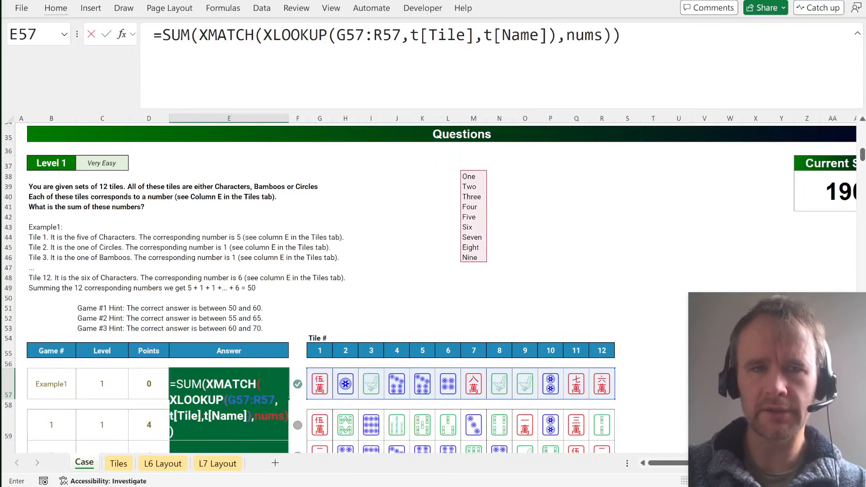
{"action": "key", "text": "Return"}
Step: Copy the Example1 formula from E57 into the answer cells of games 1 to 20, E59:E78
{"action": "key", "text": "Up"}
{"action": "key", "text": "ctrl+c"}
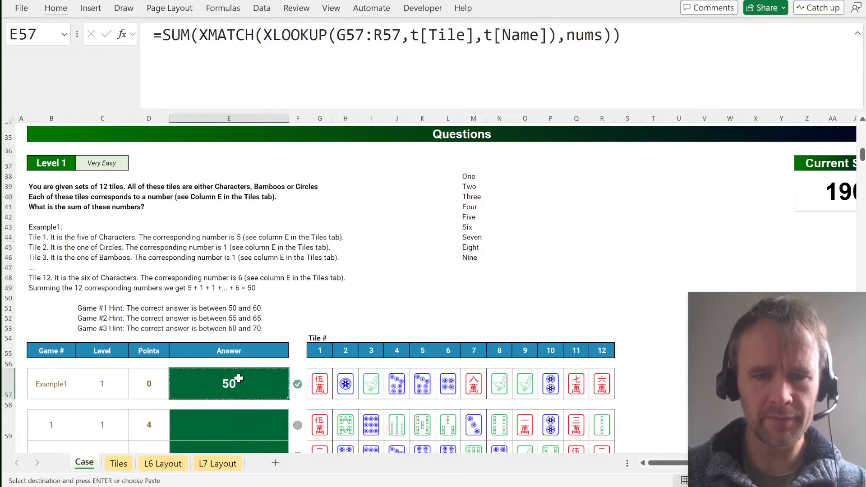
{"action": "key", "text": "Down"}
{"action": "key", "text": "Down"}
{"action": "key", "text": "Left"}
{"action": "key", "text": "ctrl+Down"}
{"action": "key", "text": "Right"}
{"action": "key", "text": "ctrl+shift+Up"}
{"action": "key", "text": "shift+Down"}
{"action": "key", "text": "shift+Down"}
{"action": "key", "text": "Return"}
{"action": "key", "text": "ctrl+Left"}
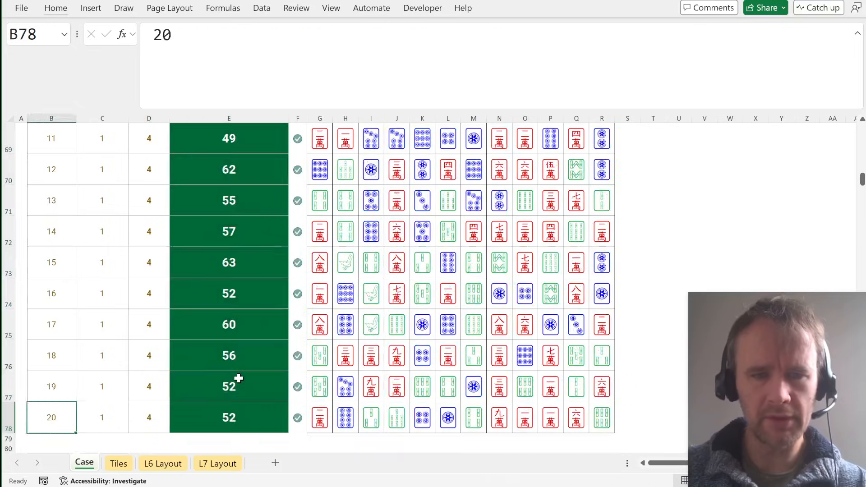
Step: Try summing the game 21 Unicode numbers in E102 with =SUM(UNICODE(G102:R102))
{"action": "key", "text": "Left"}
{"action": "key", "text": "Page_Down"}
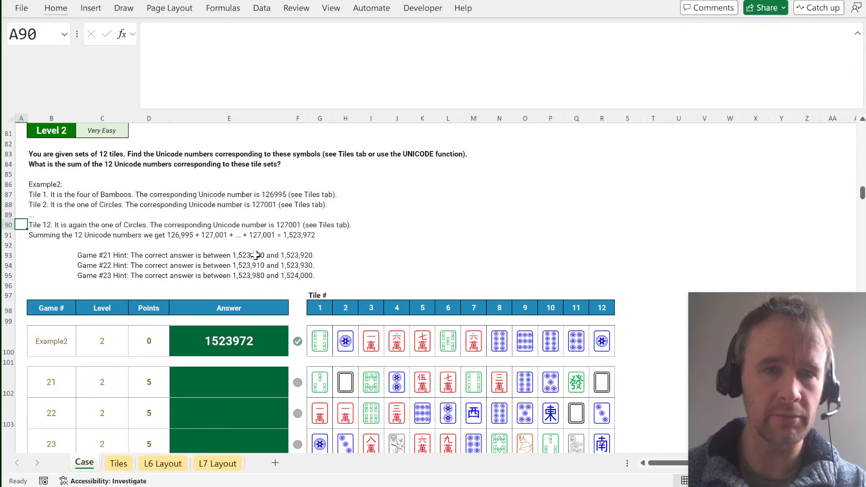
{"action": "left_click", "coordinate": [233, 370]}
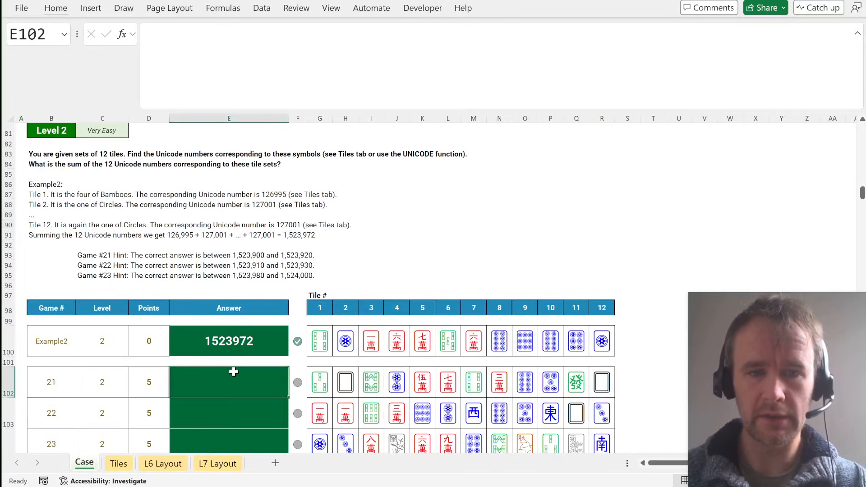
{"action": "type", "text": "=sum"}
{"action": "key", "text": "Tab"}
{"action": "type", "text": "unic"}
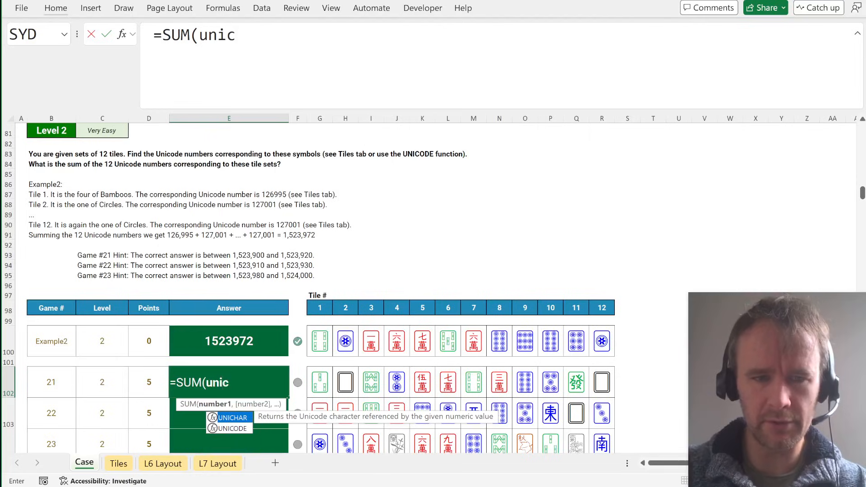
{"action": "key", "text": "Tab"}
{"action": "left_click_drag", "start_coordinate": [320, 382], "coordinate": [601, 382]}
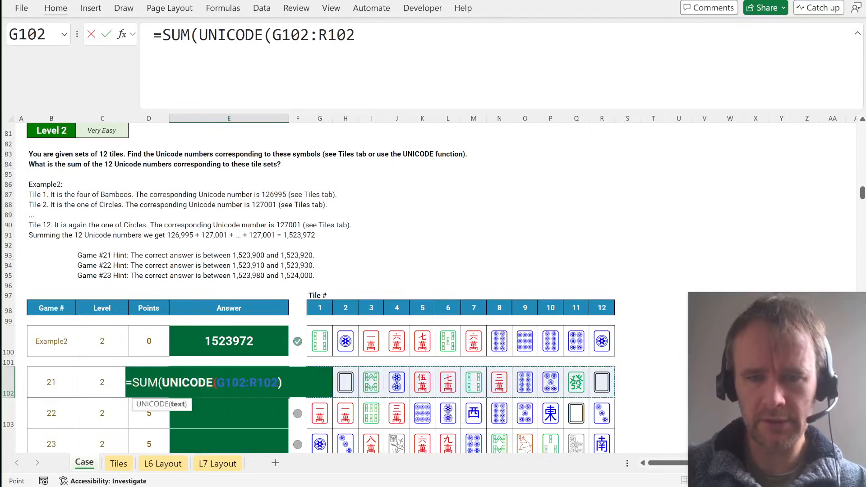
{"action": "key", "text": "Return"}
Step: Enter =SUM(XLOOKUP(G102:R102,t[Tile],t[Unicode])) as the game 21 answer in E102
{"action": "type", "text": "=sum"}
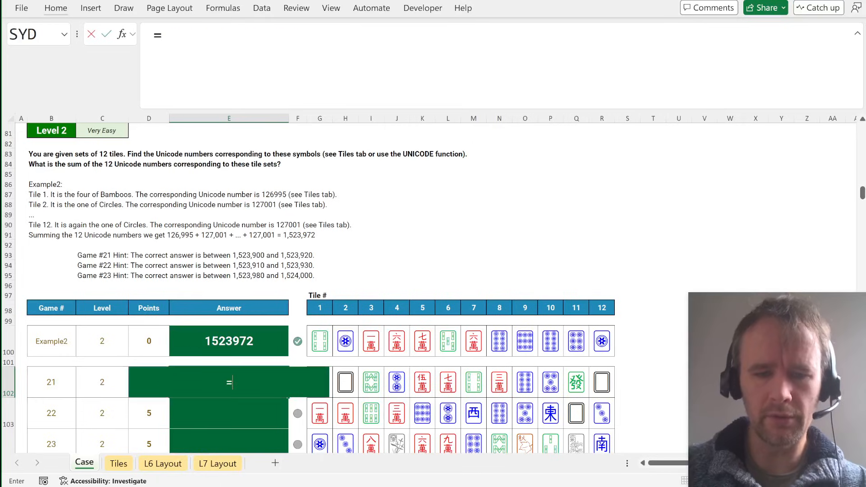
{"action": "key", "text": "Tab"}
{"action": "type", "text": "xl"}
{"action": "key", "text": "Tab"}
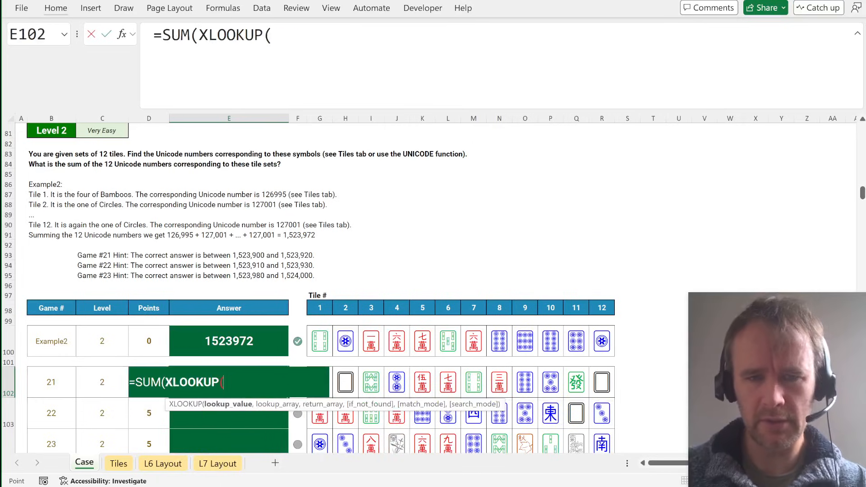
{"action": "key", "text": "Right"}
{"action": "key", "text": "Right"}
{"action": "key", "text": "ctrl+shift+Right"}
{"action": "type", "text": ",t[t"}
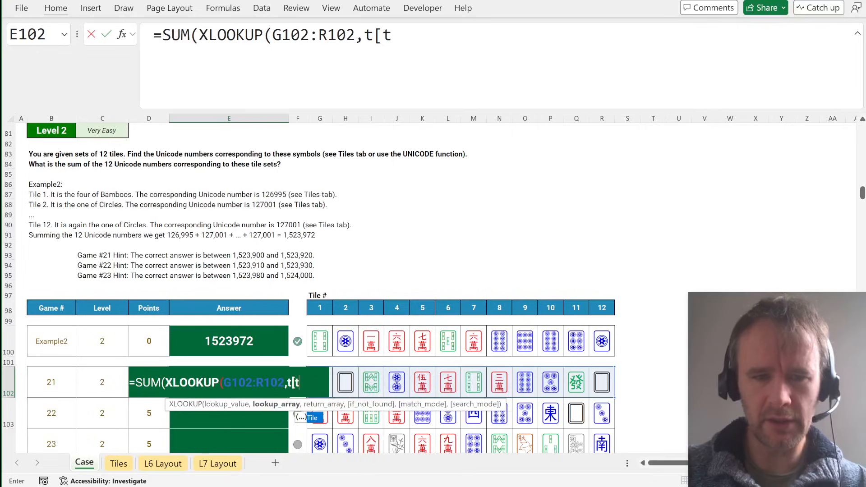
{"action": "key", "text": "Tab"}
{"action": "type", "text": "],t["}
{"action": "type", "text": "u"}
{"action": "key", "text": "Tab"}
{"action": "type", "text": "]))"}
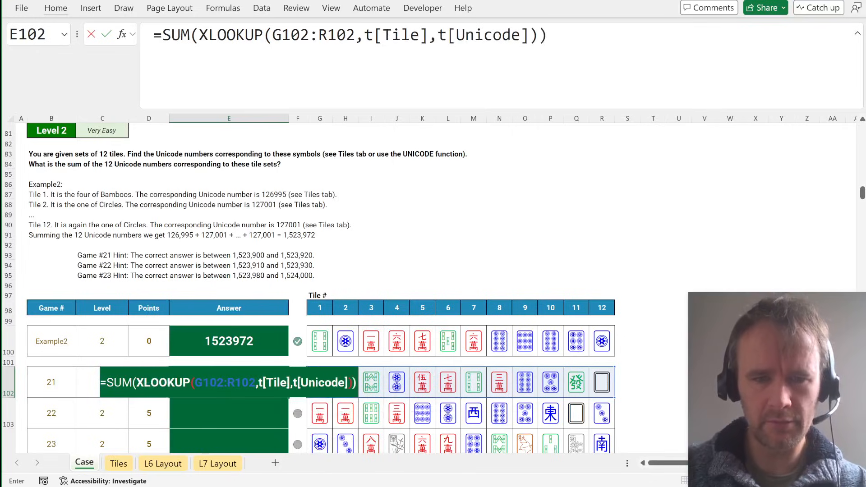
{"action": "key", "text": "Return"}
Step: Fill the game 21 formula down the Level 2 answers through game 40 in E121
{"action": "key", "text": "Up"}
{"action": "key", "text": "Left"}
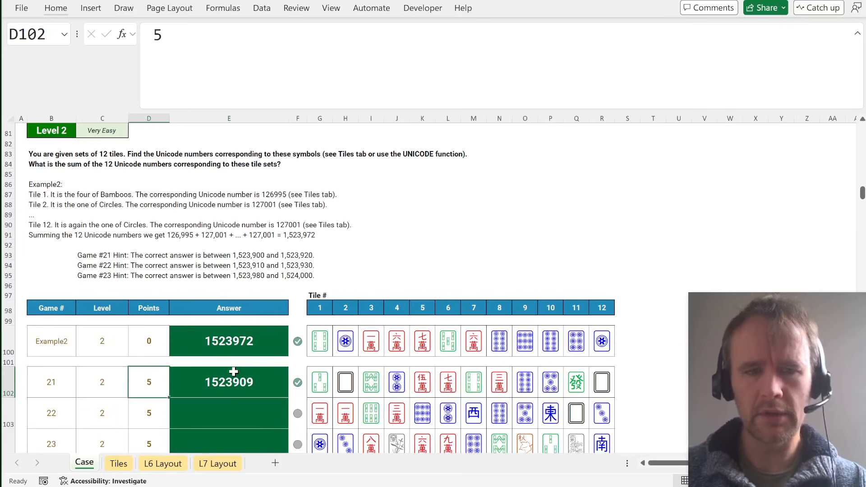
{"action": "key", "text": "ctrl+Down"}
{"action": "key", "text": "Right"}
{"action": "key", "text": "ctrl+shift+Up"}
{"action": "key", "text": "ctrl+d"}
{"action": "key", "text": "Left"}
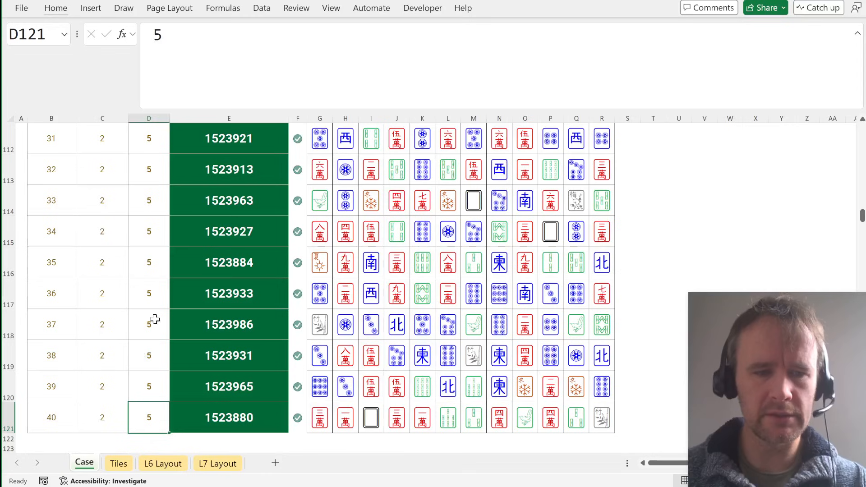
Step: Read the Level 3 rules and Example3 on the Case sheet, and go to the top of the Tiles sheet
{"action": "scroll", "coordinate": [153, 318], "scroll_direction": "down", "scroll_amount": 4}
{"action": "scroll", "coordinate": [209, 283], "scroll_direction": "down", "scroll_amount": 4}
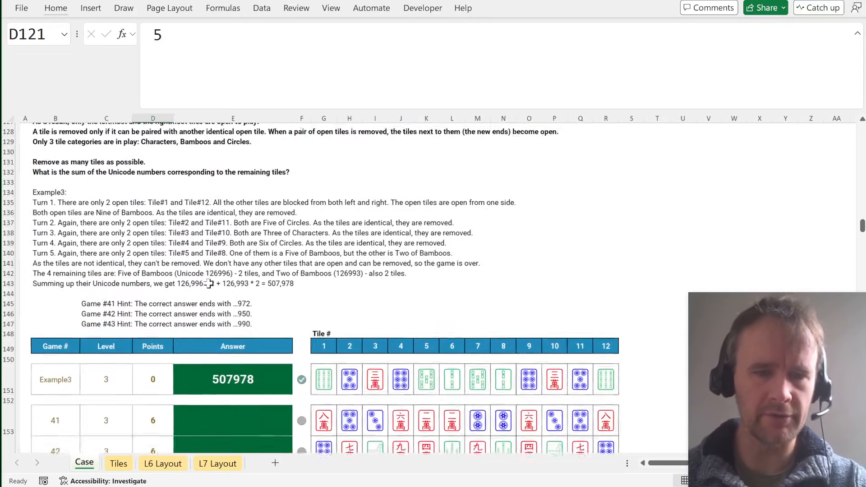
{"action": "scroll", "coordinate": [208, 280], "scroll_direction": "up", "scroll_amount": 2}
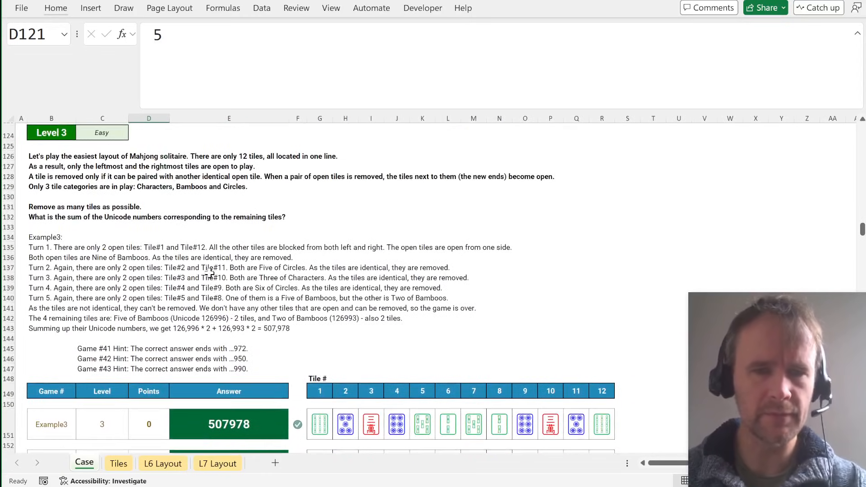
{"action": "scroll", "coordinate": [167, 199], "scroll_direction": "up", "scroll_amount": 1}
{"action": "left_click", "coordinate": [147, 174]}
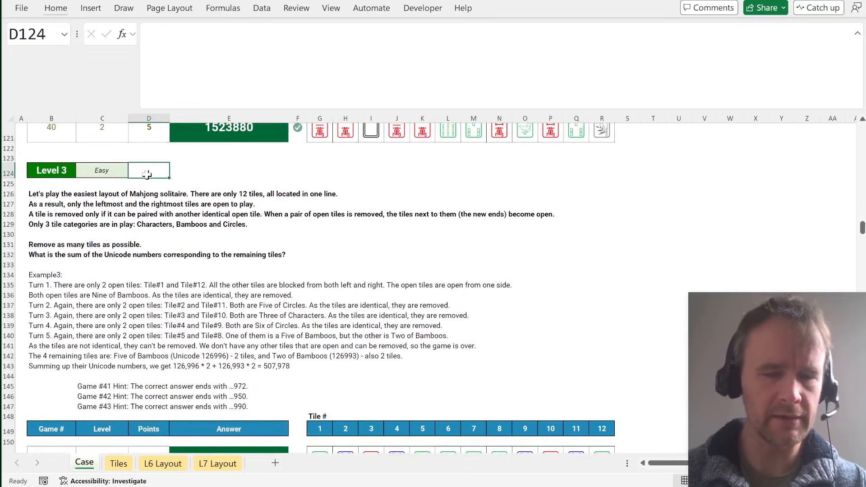
{"action": "key", "text": "ctrl+Page_Down"}
{"action": "key", "text": "ctrl+Up"}
{"action": "key", "text": "ctrl+Up"}
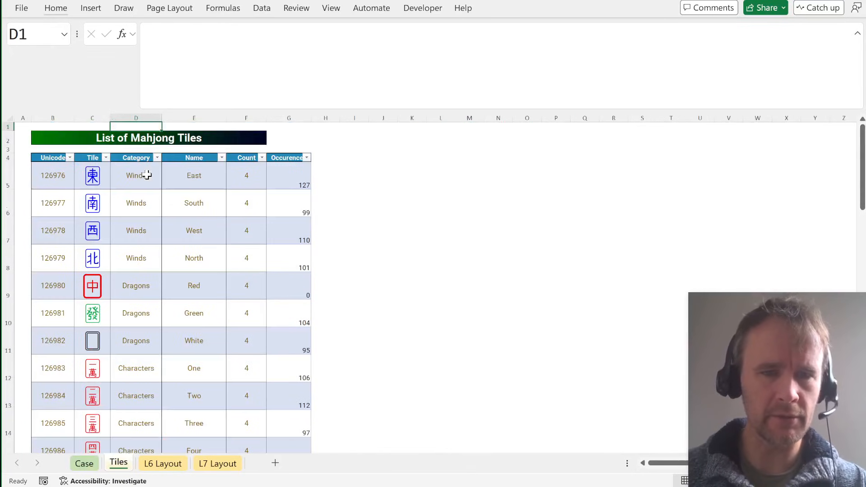
{"action": "key", "text": "Down"}
{"action": "key", "text": "Right"}
{"action": "key", "text": "Right"}
{"action": "key", "text": "Down"}
{"action": "key", "text": "Right"}
{"action": "key", "text": "Right"}
{"action": "key", "text": "Down"}
{"action": "key", "text": "Down"}
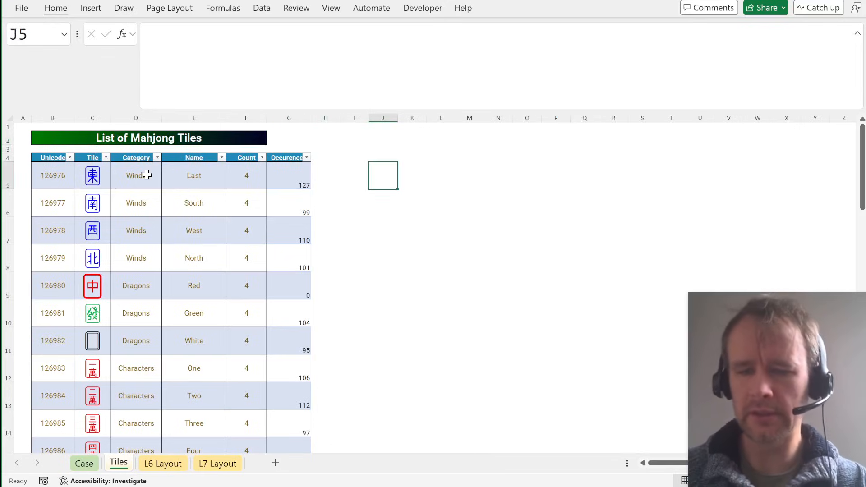
{"action": "type", "text": "="}
{"action": "key", "text": "Escape"}
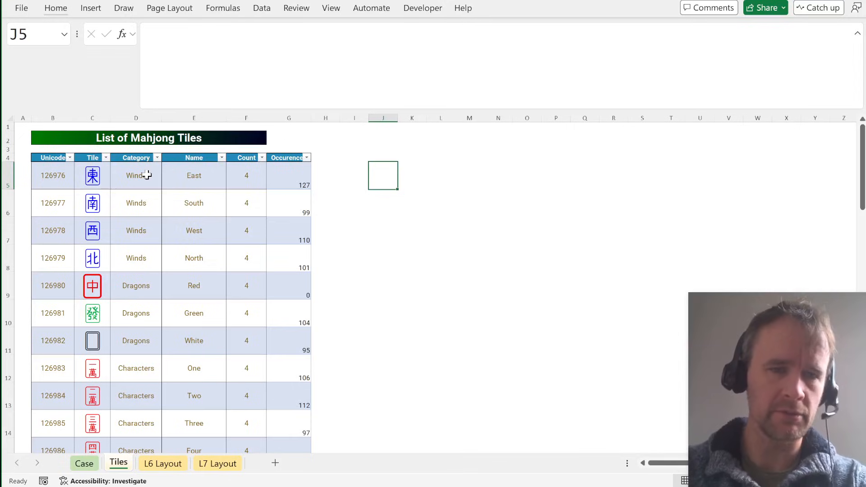
Step: Copy the South wind and Red dragon tiles from C6 and C9 into L6:L7 on the Tiles sheet
{"action": "left_click", "coordinate": [95, 208]}
{"action": "key", "text": "ctrl+c"}
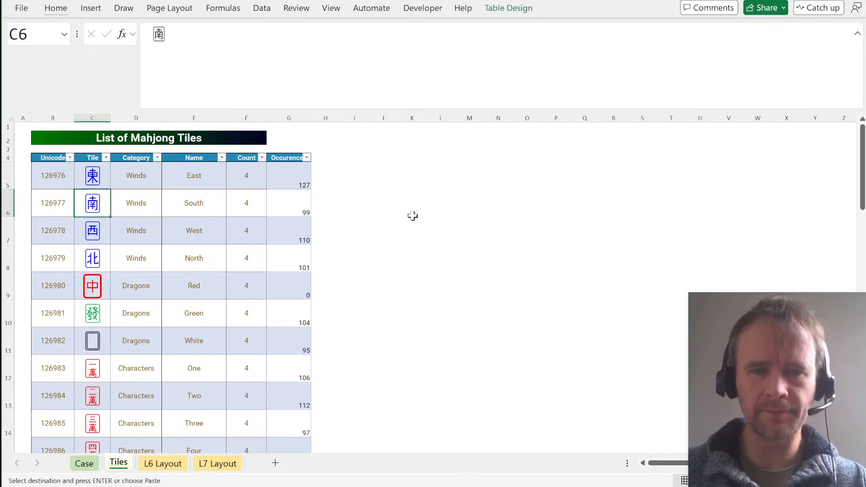
{"action": "left_click", "coordinate": [94, 286], "text": "ctrl"}
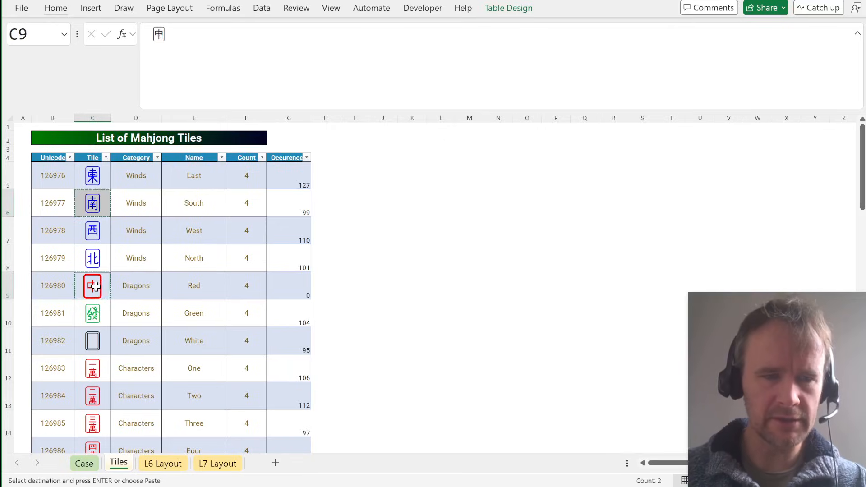
{"action": "left_click", "coordinate": [450, 203]}
{"action": "key", "text": "ctrl+v"}
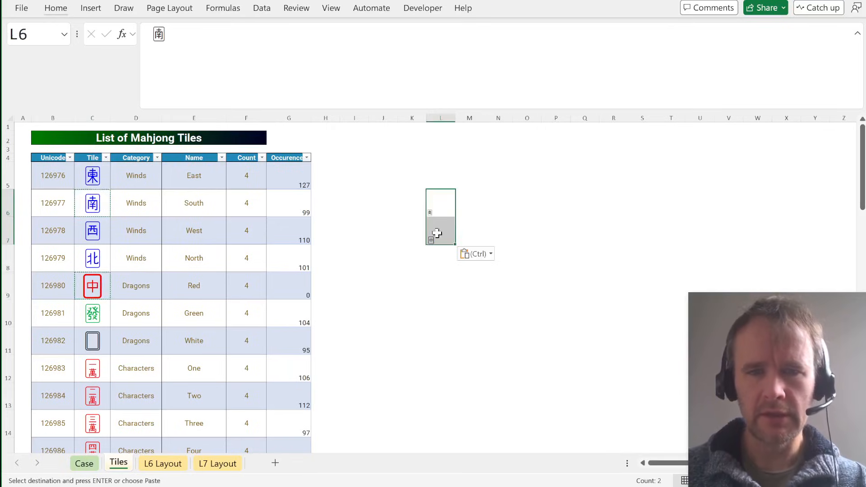
{"action": "left_click", "coordinate": [470, 209]}
{"action": "type", "text": "=pt"}
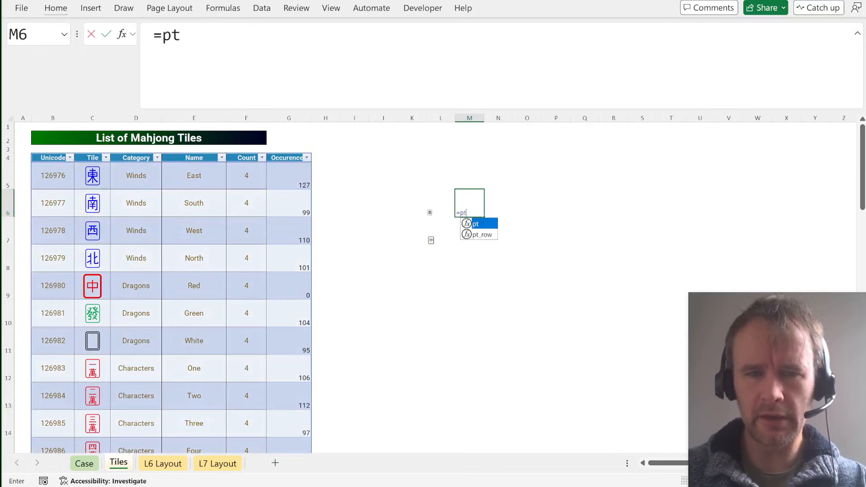
{"action": "key", "text": "Escape"}
{"action": "key", "text": "Escape"}
{"action": "left_click", "coordinate": [85, 200]}
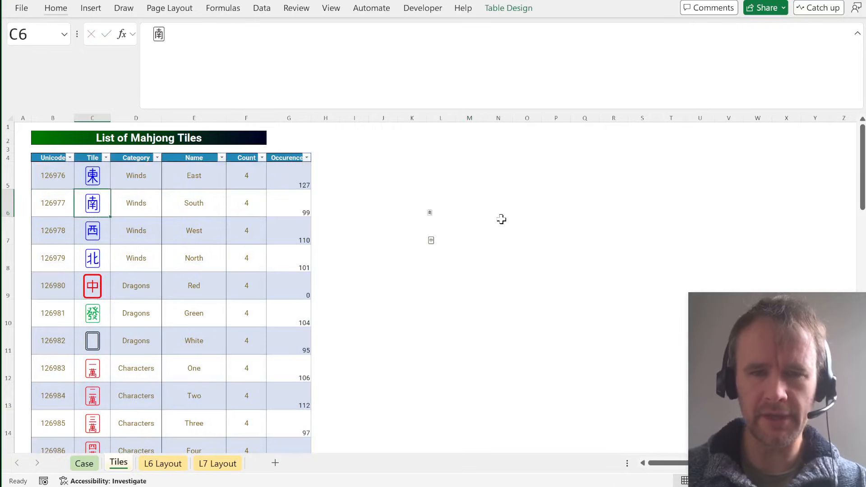
{"action": "left_click", "coordinate": [435, 212]}
{"action": "key", "text": "ctrl+Left"}
{"action": "key", "text": "ctrl+Left"}
{"action": "key", "text": "Right"}
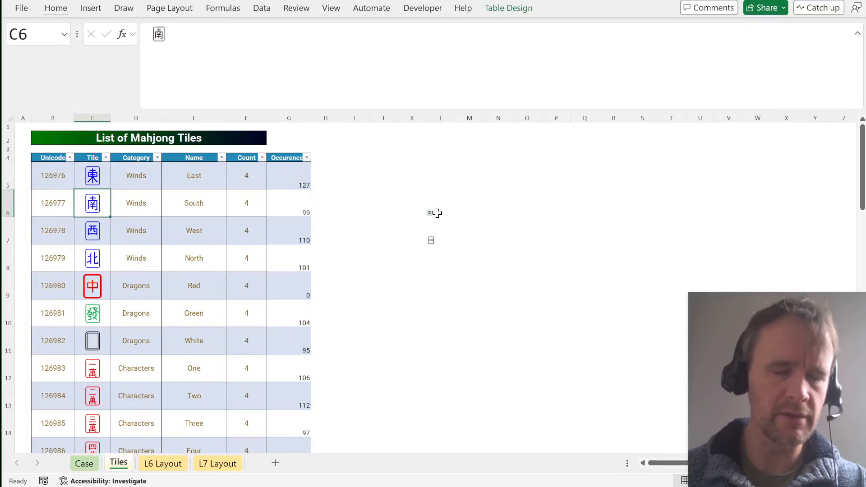
Step: Enter =pt(L6:L7) in M6 to look up the full table rows for the two copied tiles
{"action": "left_click", "coordinate": [437, 212]}
{"action": "key", "text": "Right"}
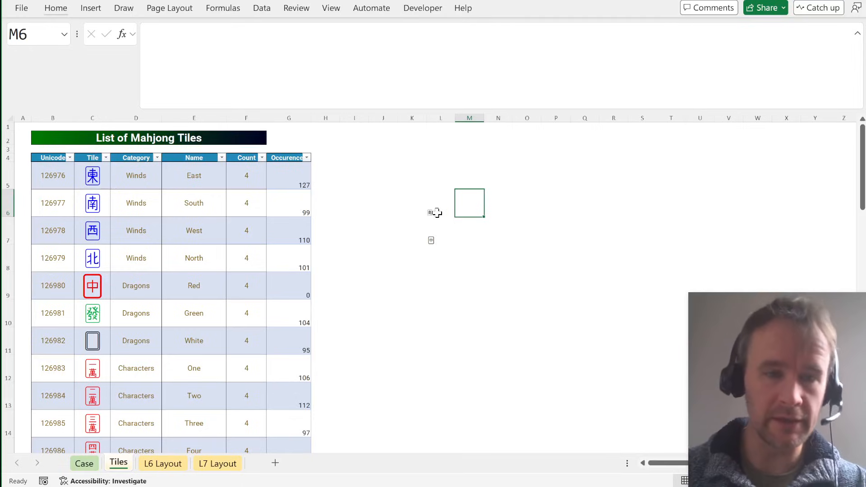
{"action": "type", "text": "=pt("}
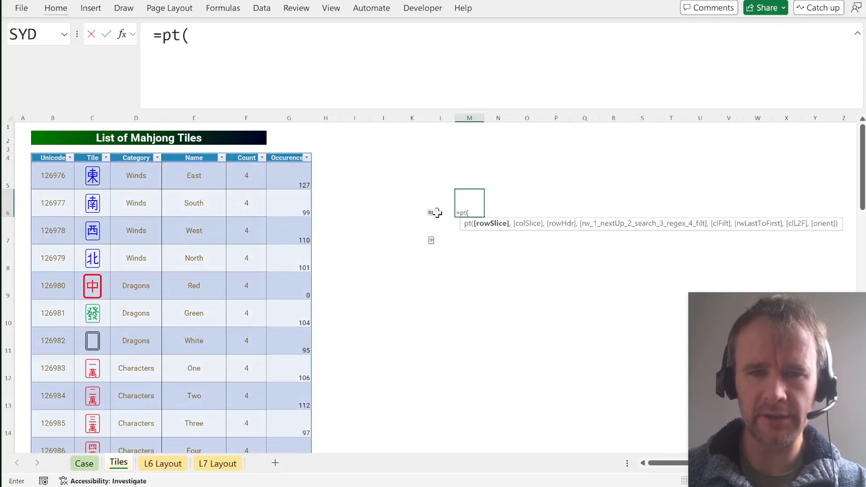
{"action": "left_click", "coordinate": [437, 212]}
{"action": "key", "text": "shift+Down"}
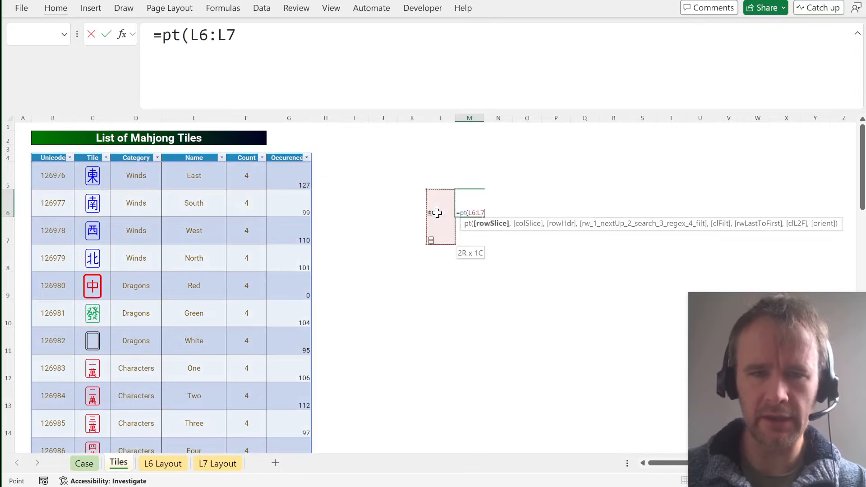
{"action": "key", "text": "Return"}
{"action": "key", "text": "Up"}
{"action": "left_click", "coordinate": [436, 213]}
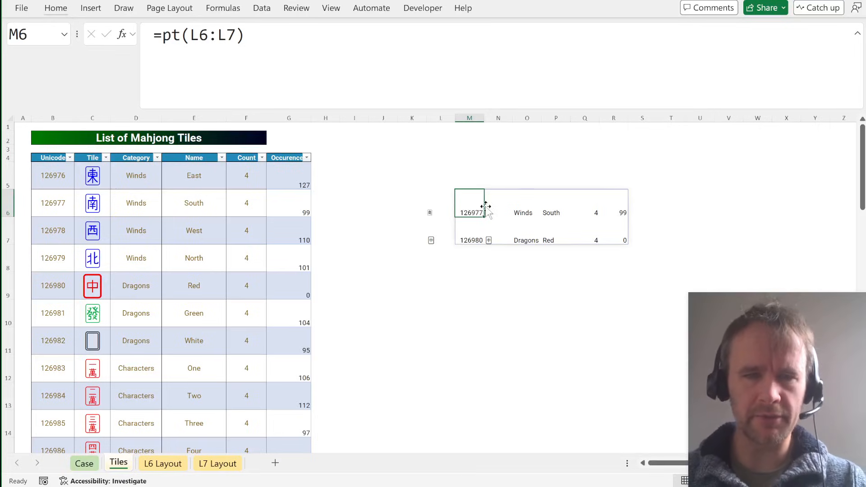
Step: Extend the M6 formula with column slice 3, making it =pt(L6:L7,3)
{"action": "key", "text": "F2"}
{"action": "key", "text": "Left"}
{"action": "type", "text": ","}
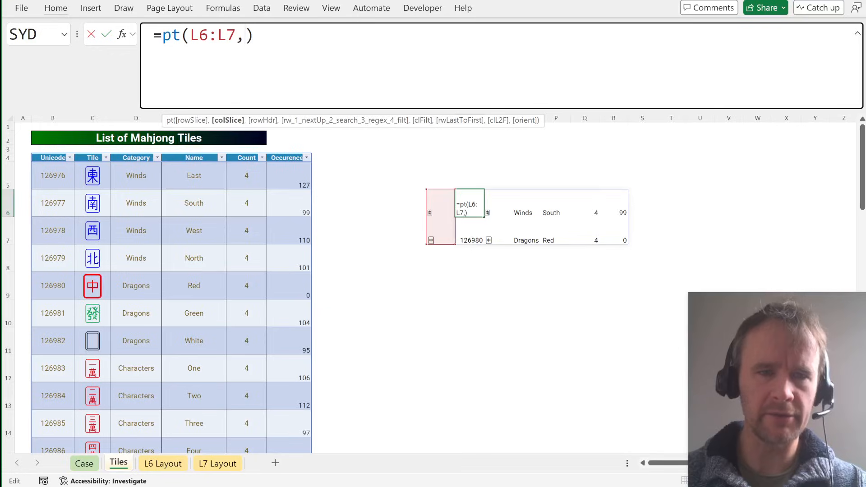
{"action": "type", "text": "3"}
{"action": "key", "text": "ctrl+Return"}
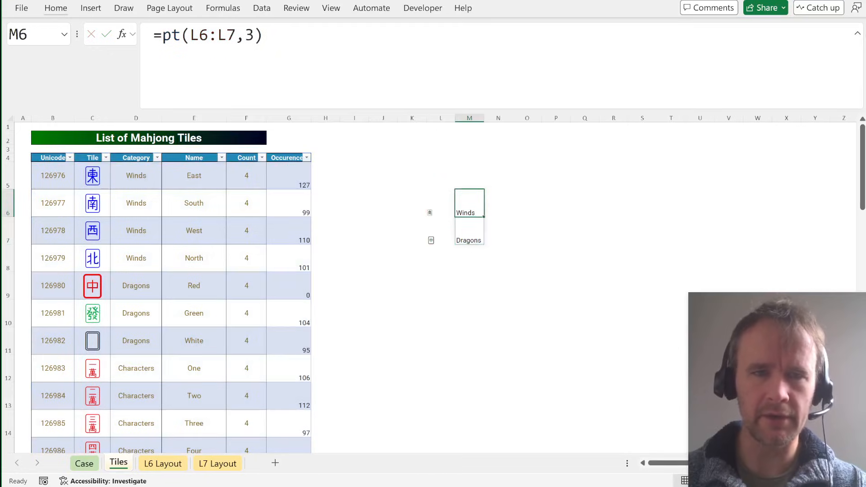
Step: Change the column slice in M6 to the Name header, making the formula =pt(L6:L7,"Name"), and review its row argument
{"action": "key", "text": "F2"}
{"action": "key", "text": "Left"}
{"action": "key", "text": "BackSpace"}
{"action": "type", "text": "\"Name"}
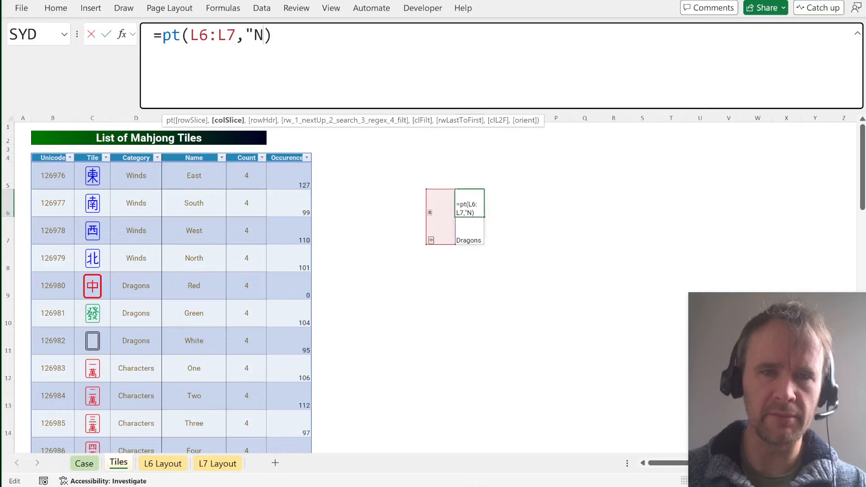
{"action": "type", "text": "\""}
{"action": "key", "text": "Return"}
{"action": "key", "text": "Up"}
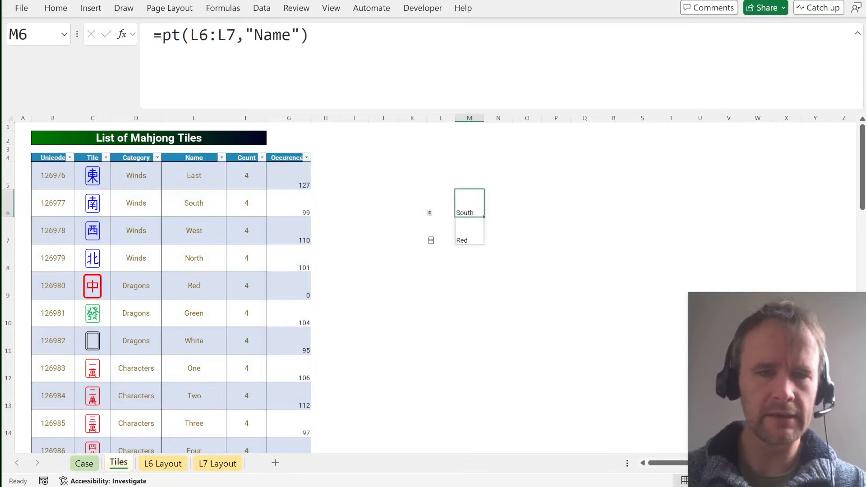
{"action": "key", "text": "Left"}
{"action": "key", "text": "Right"}
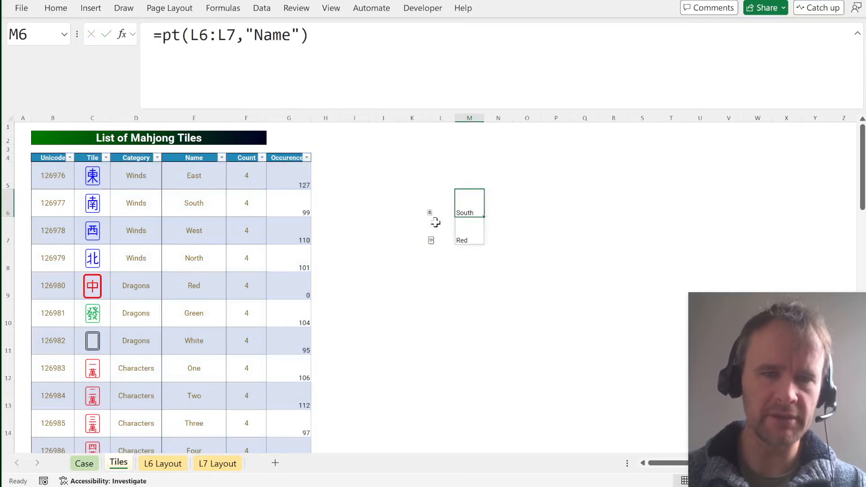
{"action": "left_click", "coordinate": [219, 35]}
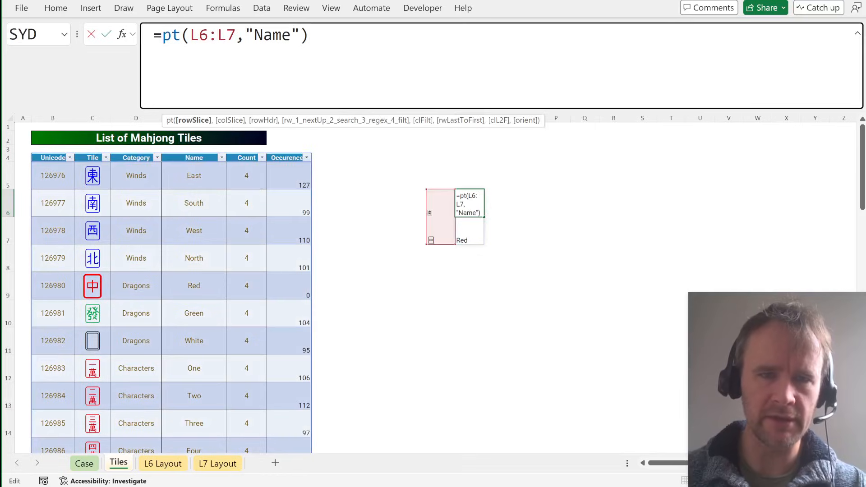
{"action": "key", "text": "Escape"}
{"action": "left_click", "coordinate": [92, 239]}
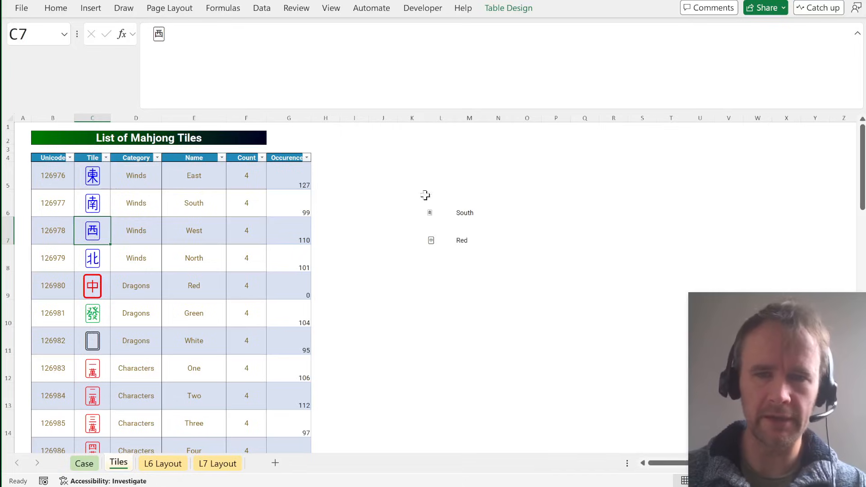
Step: Clear the copied tiles and the test pt formula from L6:M7, and go back to A1 on the Tiles sheet
{"action": "left_click_drag", "start_coordinate": [426, 195], "coordinate": [514, 272]}
{"action": "key", "text": "Delete"}
{"action": "key", "text": "ctrl+Left"}
{"action": "key", "text": "ctrl+Left"}
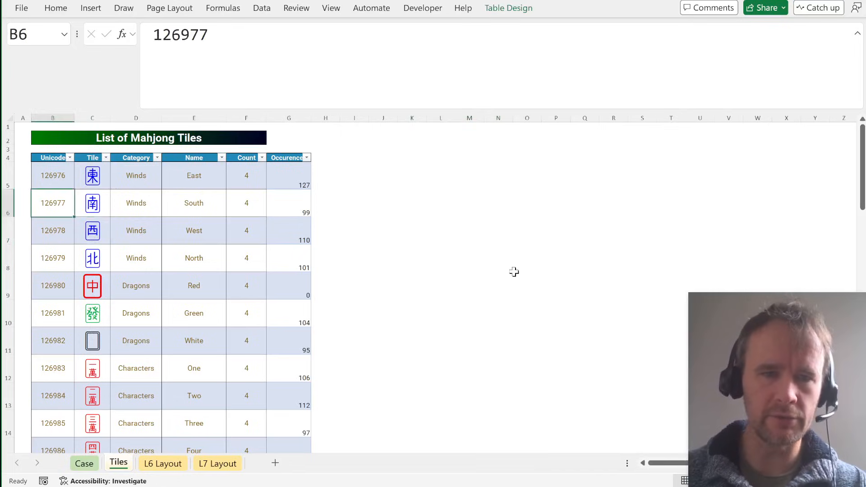
{"action": "key", "text": "ctrl+Home"}
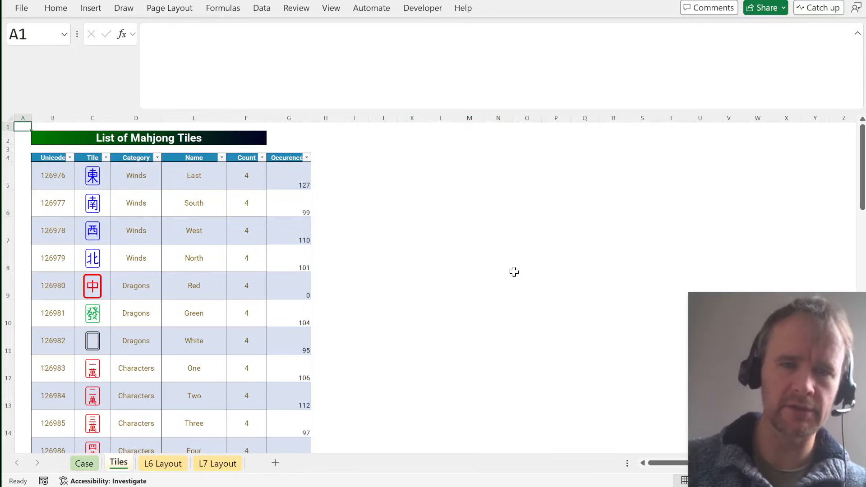
Step: Trace the matching outer tile pairs of Example3 in row 151 of the Case sheet, from tiles 1 and 12 to tiles 4 and 9
{"action": "key", "text": "ctrl+Page_Up"}
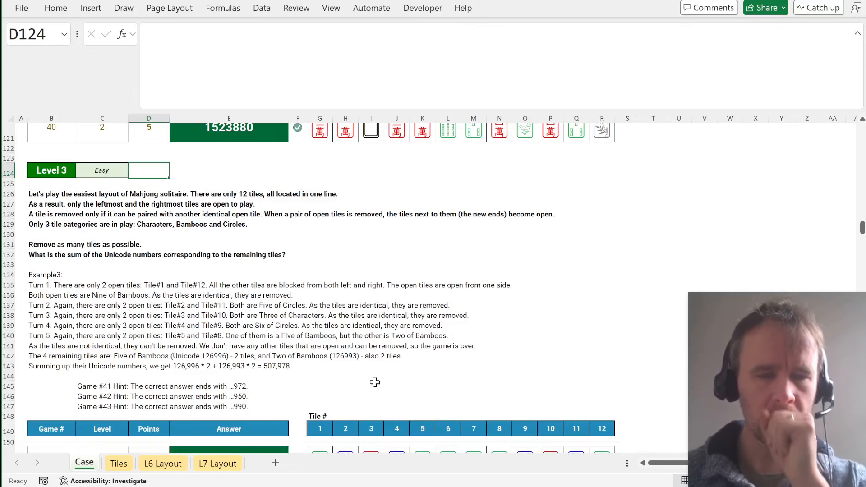
{"action": "scroll", "coordinate": [375, 383], "scroll_direction": "down", "scroll_amount": 6}
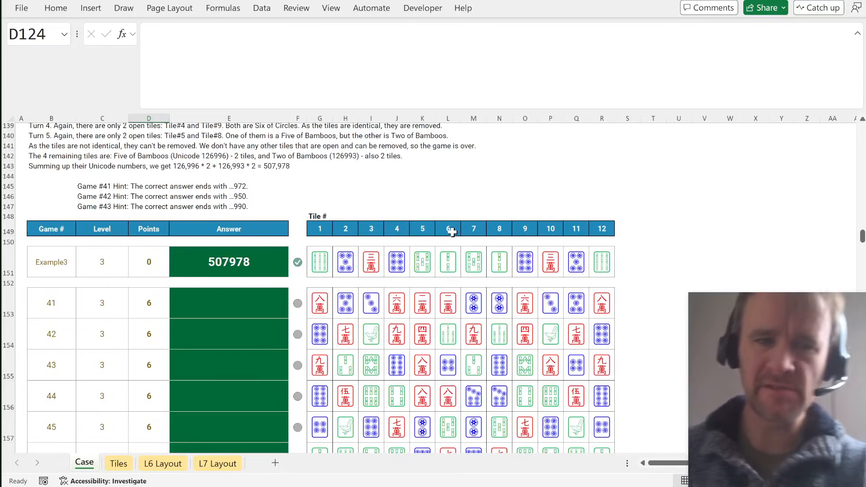
{"action": "left_click", "coordinate": [320, 262]}
{"action": "left_click", "coordinate": [601, 258]}
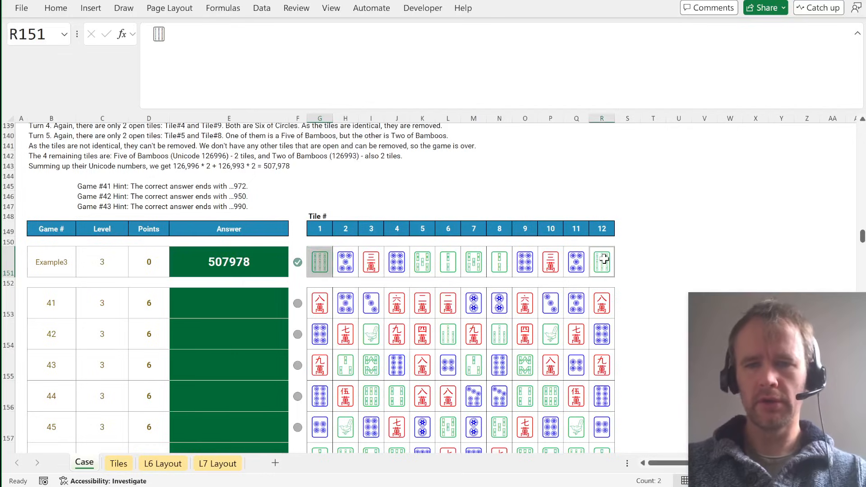
{"action": "left_click", "coordinate": [341, 264]}
{"action": "left_click", "coordinate": [575, 259]}
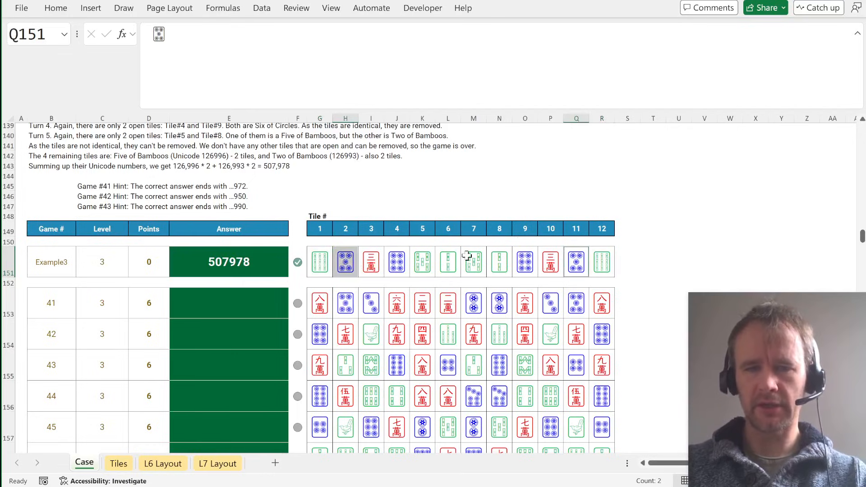
{"action": "left_click", "coordinate": [369, 257]}
{"action": "left_click", "coordinate": [547, 259], "text": "ctrl"}
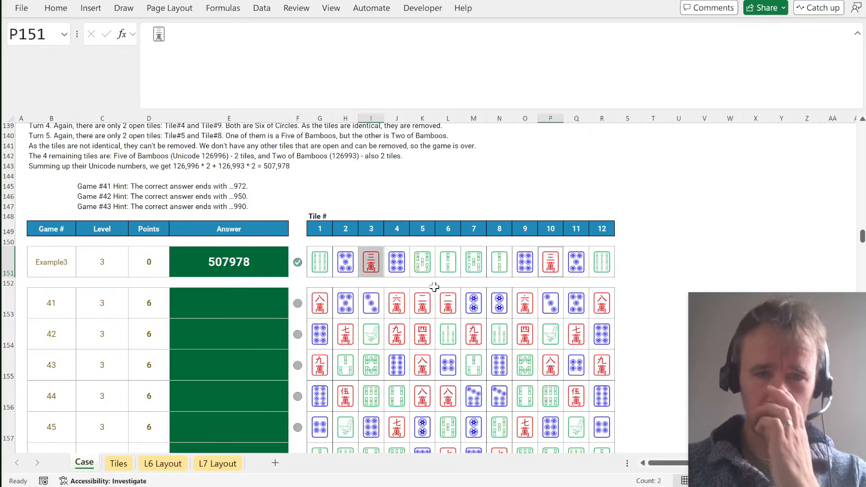
{"action": "left_click", "coordinate": [406, 269]}
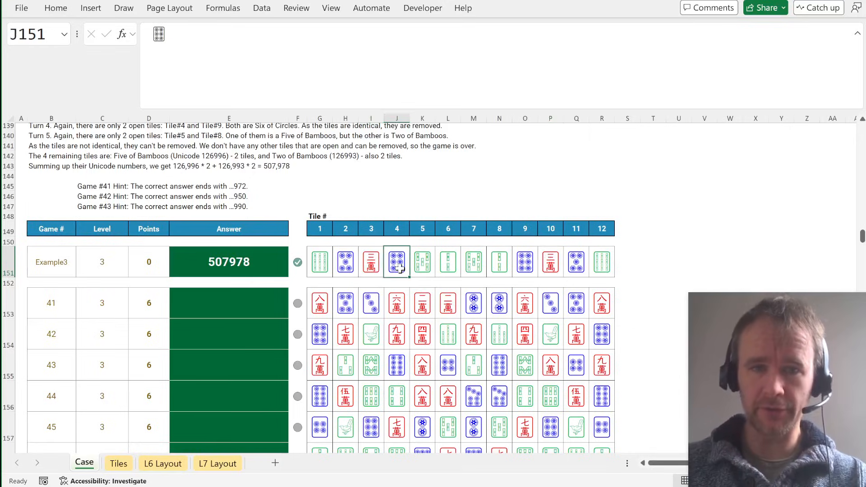
{"action": "left_click", "coordinate": [526, 264], "text": "ctrl"}
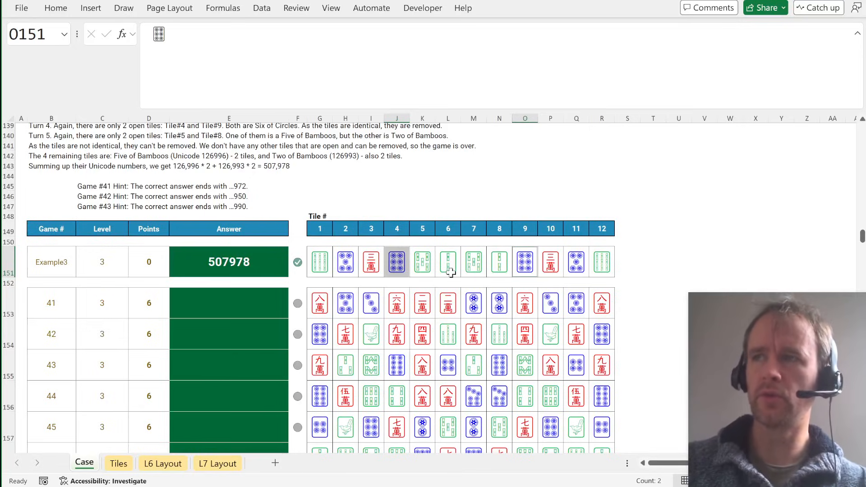
Step: Look through the Level 4 to Level 7 games on the Case sheet and return to the end of the Level 3 Example3 row
{"action": "scroll", "coordinate": [450, 273], "scroll_direction": "down", "scroll_amount": 20}
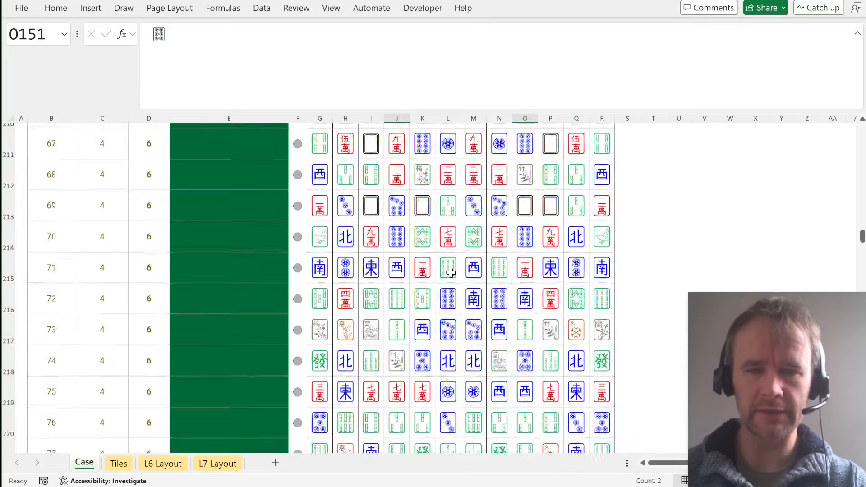
{"action": "scroll", "coordinate": [451, 272], "scroll_direction": "down", "scroll_amount": 20}
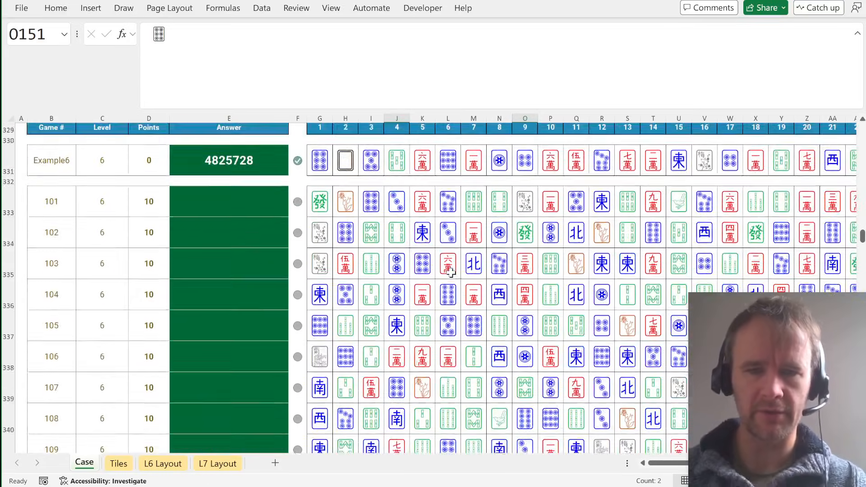
{"action": "scroll", "coordinate": [451, 273], "scroll_direction": "down", "scroll_amount": 15}
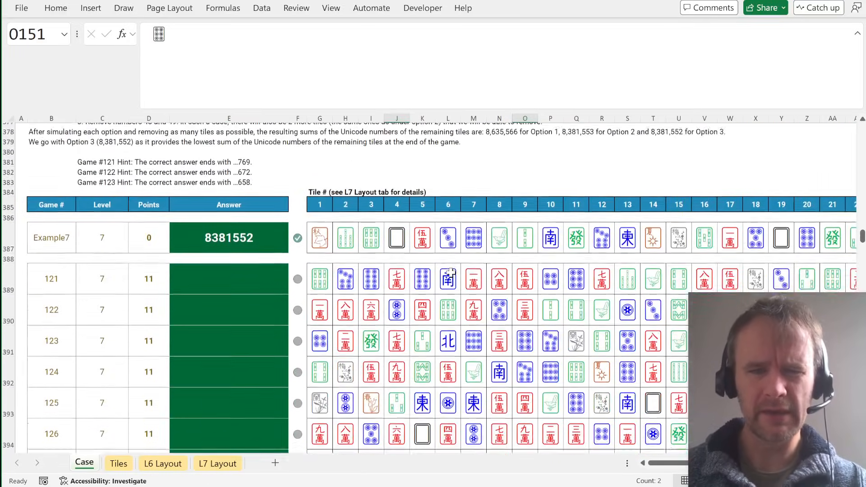
{"action": "scroll", "coordinate": [451, 272], "scroll_direction": "down", "scroll_amount": 4}
{"action": "scroll", "coordinate": [451, 273], "scroll_direction": "up", "scroll_amount": 20}
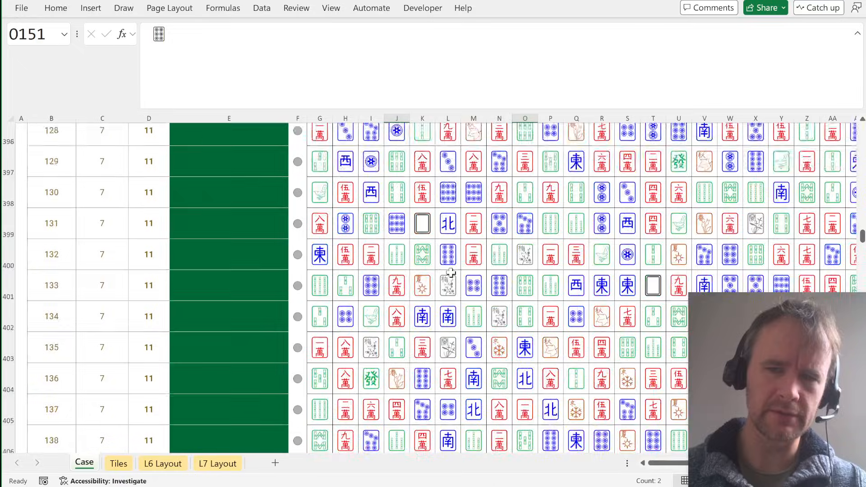
{"action": "scroll", "coordinate": [451, 272], "scroll_direction": "down", "scroll_amount": 20}
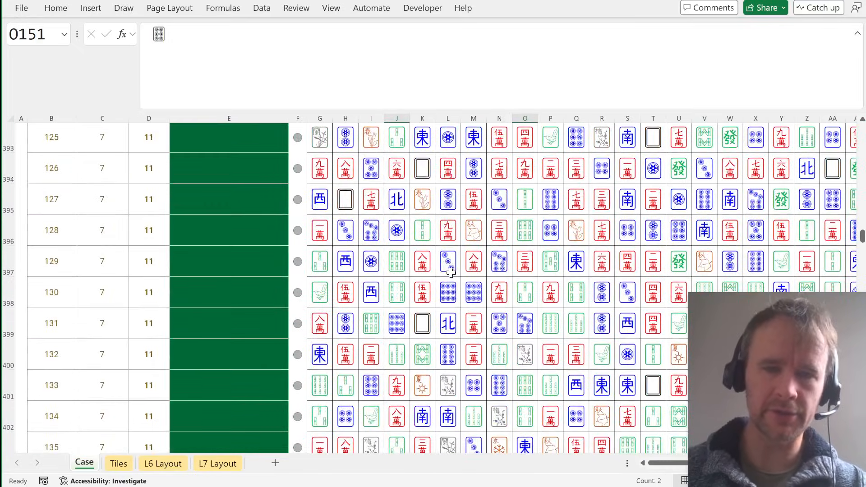
{"action": "scroll", "coordinate": [451, 273], "scroll_direction": "up", "scroll_amount": 20}
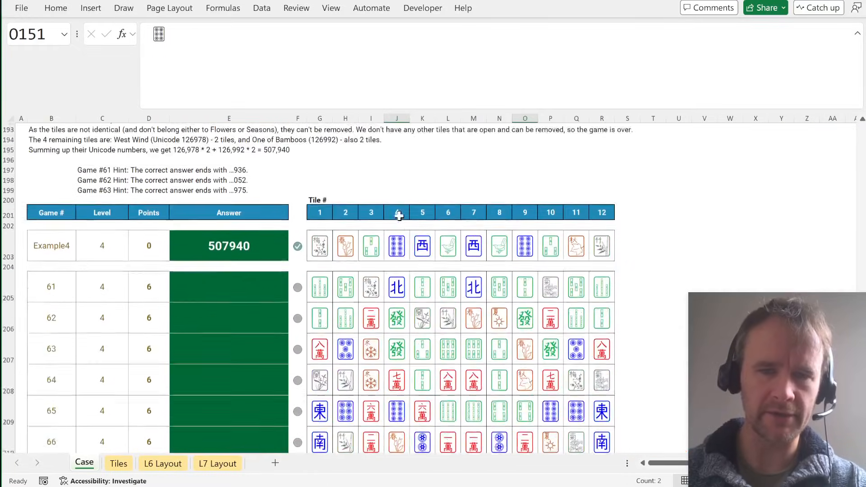
{"action": "scroll", "coordinate": [399, 216], "scroll_direction": "up", "scroll_amount": 11}
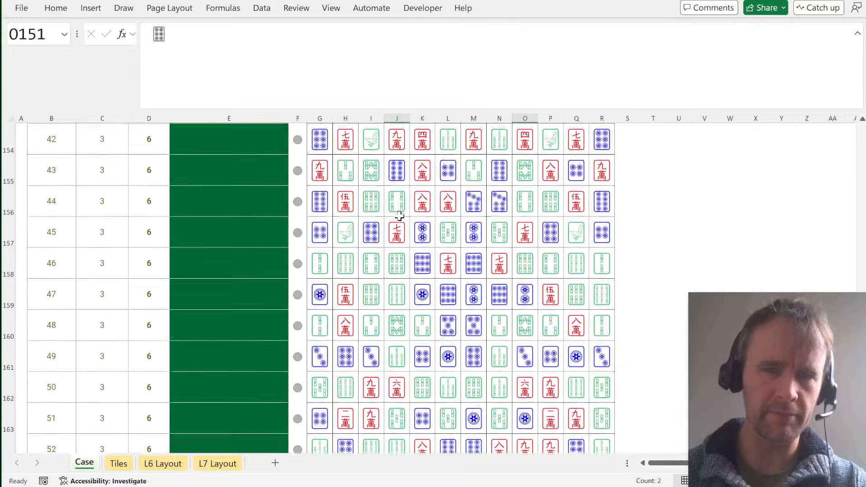
{"action": "scroll", "coordinate": [399, 216], "scroll_direction": "up", "scroll_amount": 1}
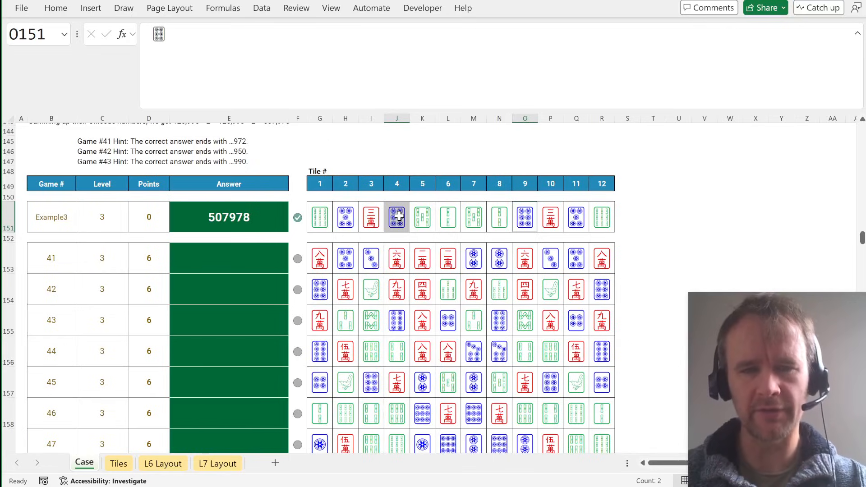
{"action": "scroll", "coordinate": [421, 233], "scroll_direction": "up", "scroll_amount": 2}
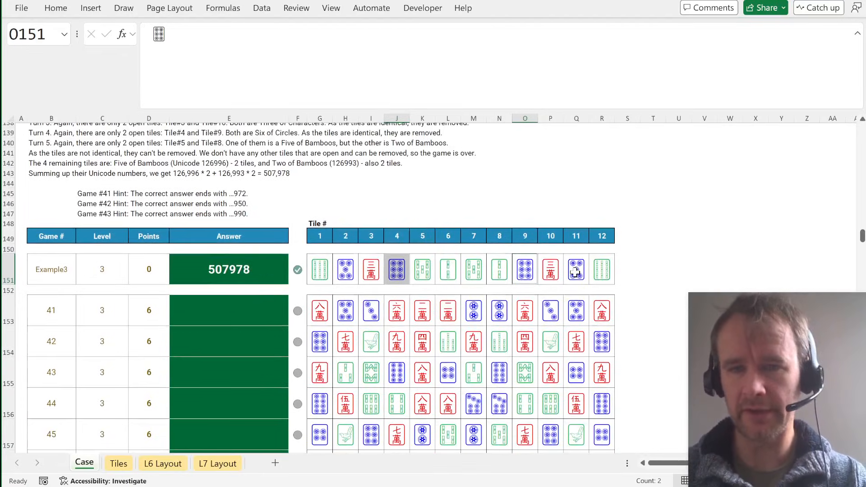
{"action": "scroll", "coordinate": [576, 271], "scroll_direction": "right", "scroll_amount": 3}
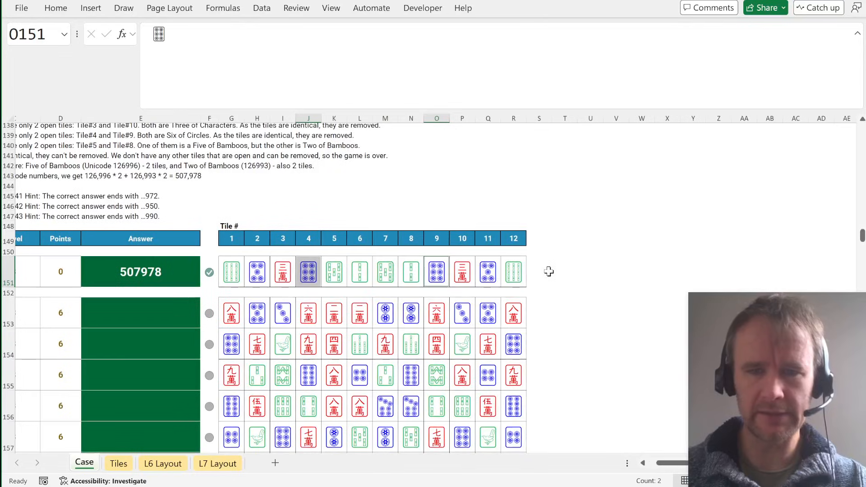
{"action": "left_click", "coordinate": [548, 271]}
{"action": "key", "text": "Right"}
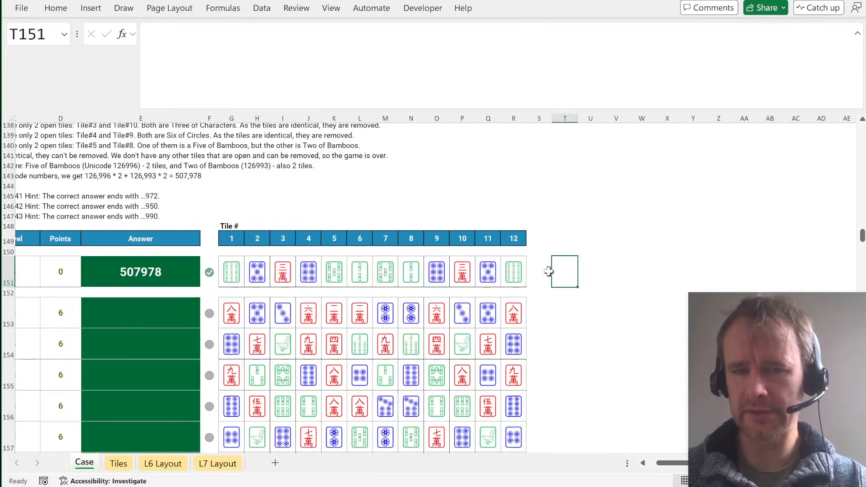
{"action": "key", "text": "Left"}
{"action": "key", "text": "Left"}
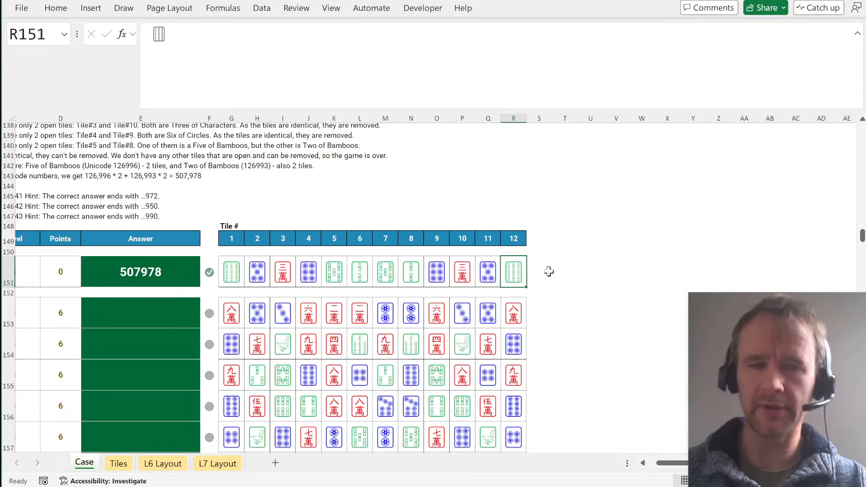
Step: Examine the twelve Example3 tiles in row 151 and look through the two-row Level 5 example before returning to Level 3
{"action": "key", "text": "shift+Left"}
{"action": "key", "text": "shift+Left"}
{"action": "key", "text": "shift+Left"}
{"action": "key", "text": "shift+Left"}
{"action": "key", "text": "shift+Left"}
{"action": "key", "text": "shift+Left"}
{"action": "key", "text": "shift+Left"}
{"action": "key", "text": "shift+Left"}
{"action": "key", "text": "shift+Left"}
{"action": "key", "text": "shift+Left"}
{"action": "key", "text": "shift+Left"}
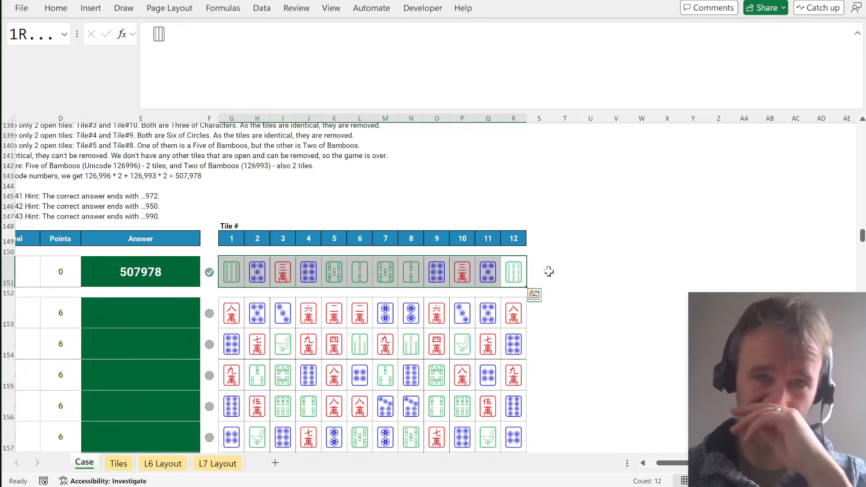
{"action": "scroll", "coordinate": [549, 272], "scroll_direction": "down", "scroll_amount": 20}
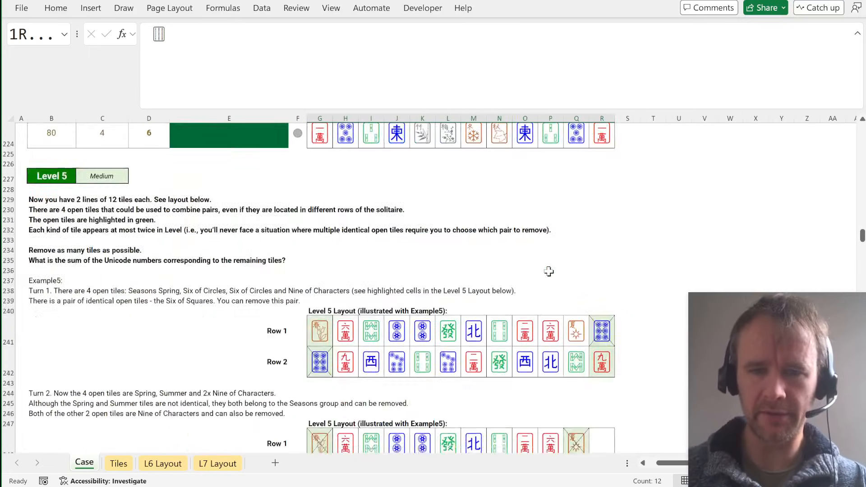
{"action": "scroll", "coordinate": [550, 271], "scroll_direction": "down", "scroll_amount": 1}
{"action": "scroll", "coordinate": [523, 266], "scroll_direction": "up", "scroll_amount": 12}
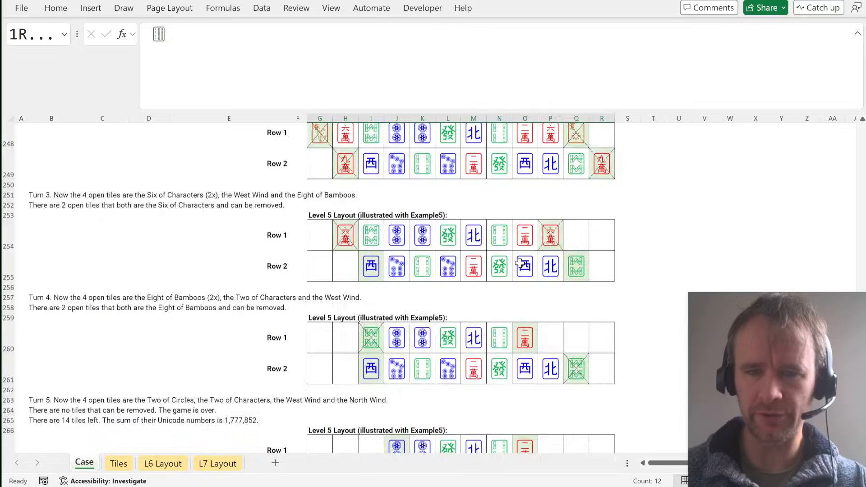
{"action": "scroll", "coordinate": [521, 264], "scroll_direction": "up", "scroll_amount": 20}
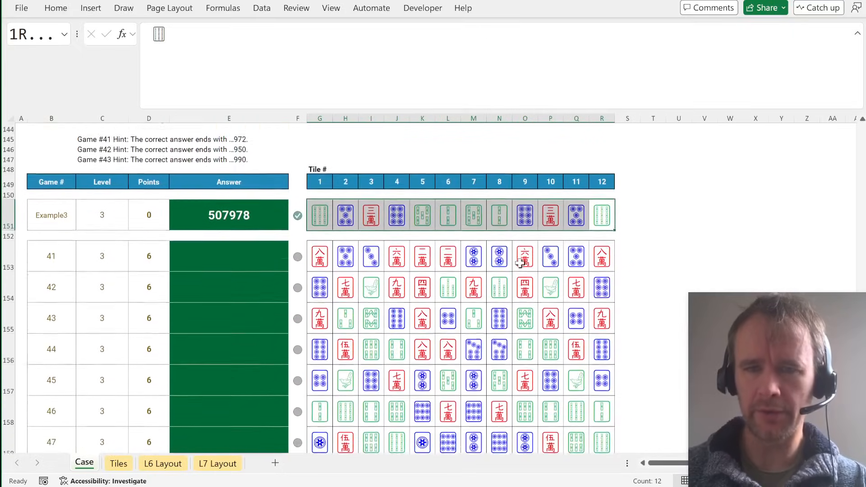
Step: Compare Example3's outer tiles 1 and 12, the inner tiles 2 to 11, and the full row of twelve
{"action": "left_click", "coordinate": [320, 298]}
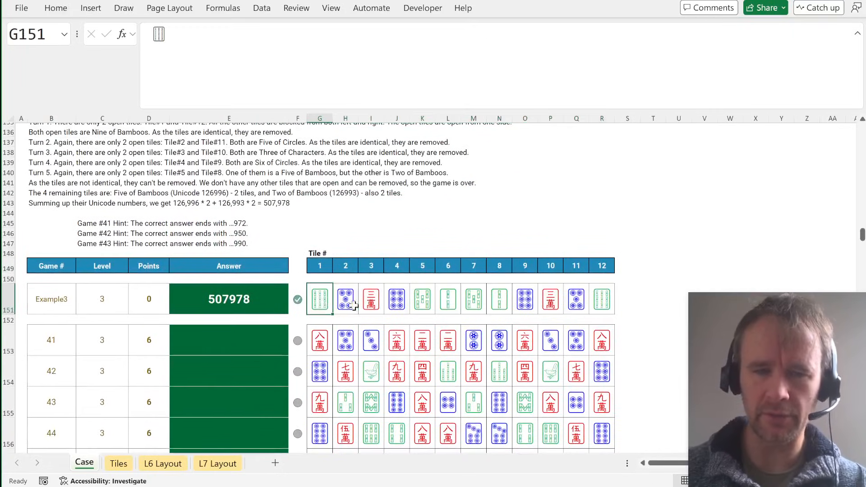
{"action": "left_click", "coordinate": [607, 299]}
{"action": "left_click_drag", "start_coordinate": [346, 299], "coordinate": [571, 293]}
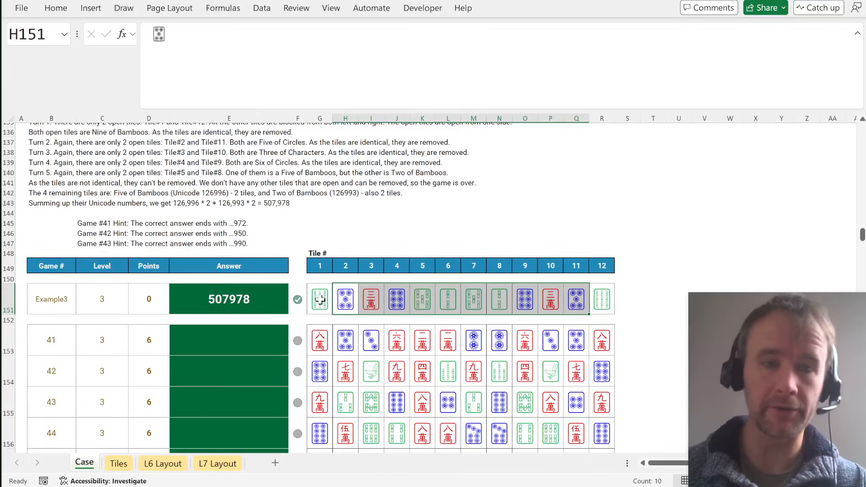
{"action": "left_click_drag", "start_coordinate": [320, 299], "coordinate": [606, 300]}
{"action": "scroll", "coordinate": [512, 333], "scroll_direction": "right", "scroll_amount": 5}
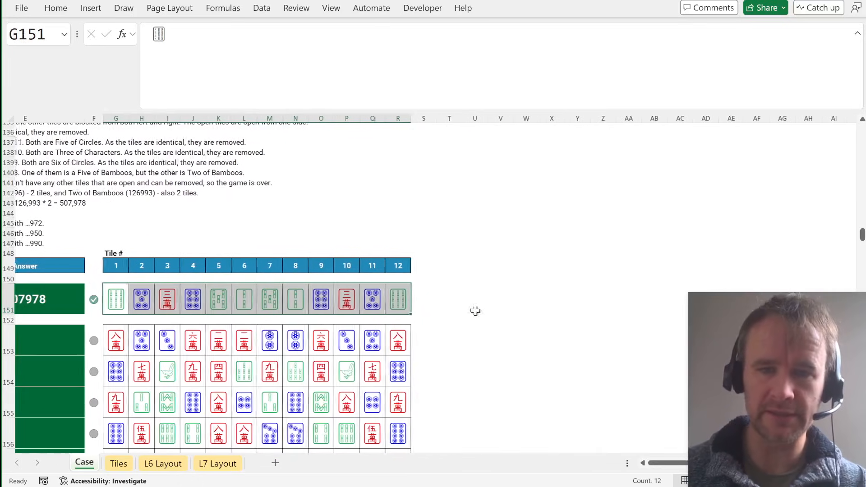
{"action": "left_click", "coordinate": [450, 294]}
{"action": "key", "text": "Left"}
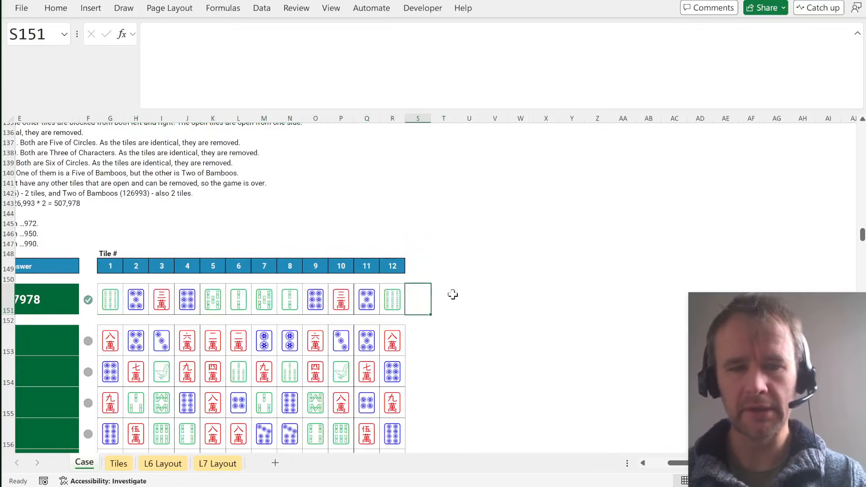
{"action": "key", "text": "Left"}
{"action": "key", "text": "Left"}
{"action": "key", "text": "Left"}
{"action": "key", "text": "Left"}
{"action": "key", "text": "Left"}
{"action": "key", "text": "Left"}
{"action": "key", "text": "Left"}
{"action": "key", "text": "Left"}
{"action": "key", "text": "Left"}
{"action": "key", "text": "Left"}
{"action": "key", "text": "Left"}
{"action": "key", "text": "Left"}
{"action": "key", "text": "Left"}
{"action": "key", "text": "Left"}
{"action": "key", "text": "Left"}
{"action": "key", "text": "Left"}
{"action": "key", "text": "Left"}
{"action": "key", "text": "Right"}
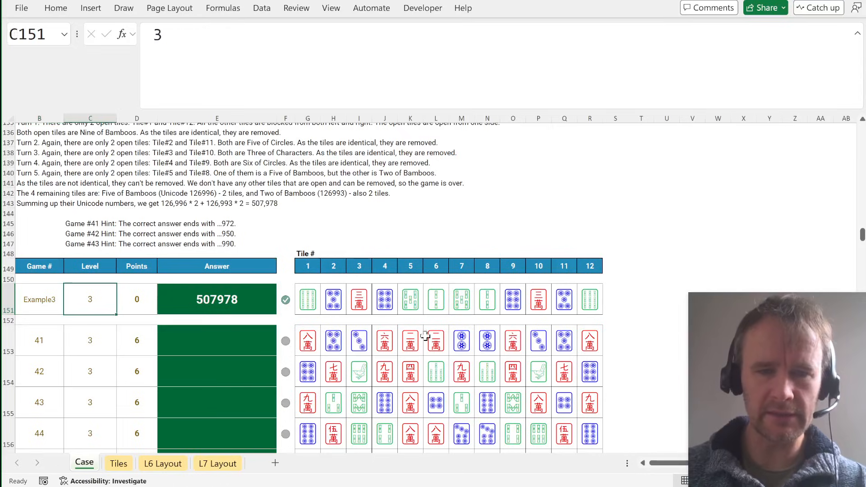
Step: Copy the Example3 tiles from G151:R151 into X151:AI151, formatted as yellow input cells
{"action": "left_click", "coordinate": [310, 300]}
{"action": "key", "text": "ctrl+shift+Right"}
{"action": "key", "text": "ctrl+c"}
{"action": "scroll", "coordinate": [499, 290], "scroll_direction": "right", "scroll_amount": 3}
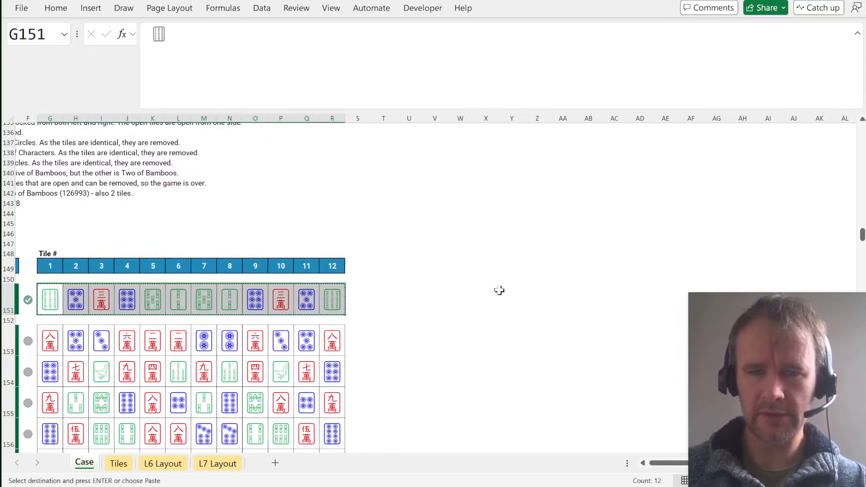
{"action": "left_click", "coordinate": [480, 299]}
{"action": "key", "text": "ctrl+q"}
{"action": "left_click", "coordinate": [479, 300]}
{"action": "key", "text": "ctrl+v"}
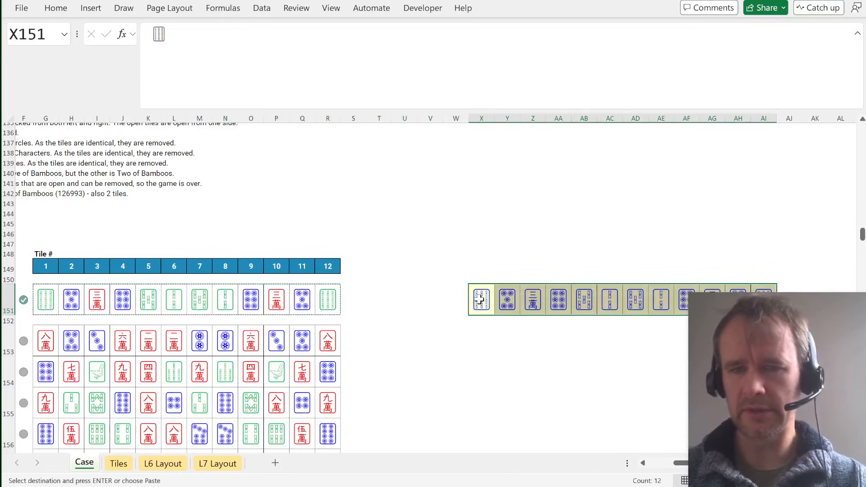
Step: Label the copied tile row by entering Tiles in X150, and go to X153 below it
{"action": "key", "text": "Left"}
{"action": "key", "text": "Up"}
{"action": "key", "text": "Down"}
{"action": "key", "text": "Right"}
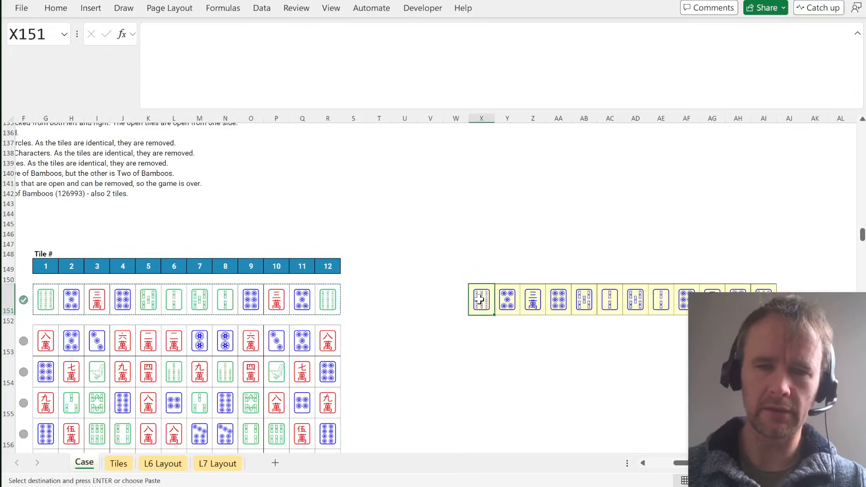
{"action": "key", "text": "Up"}
{"action": "type", "text": "Tiles"}
{"action": "key", "text": "Down"}
{"action": "key", "text": "Down"}
{"action": "key", "text": "Down"}
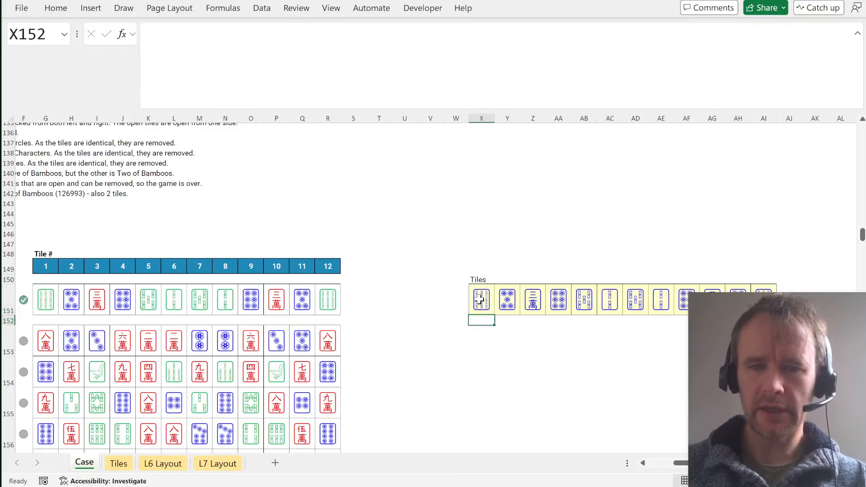
{"action": "scroll", "coordinate": [479, 299], "scroll_direction": "right", "scroll_amount": 6}
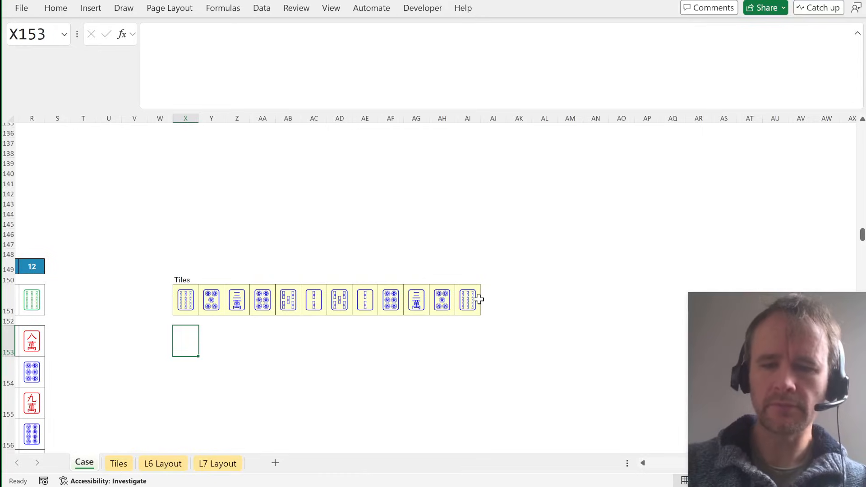
Step: Try appending the tile character from X151 to the one in AA151, and undo that edit
{"action": "type", "text": "="}
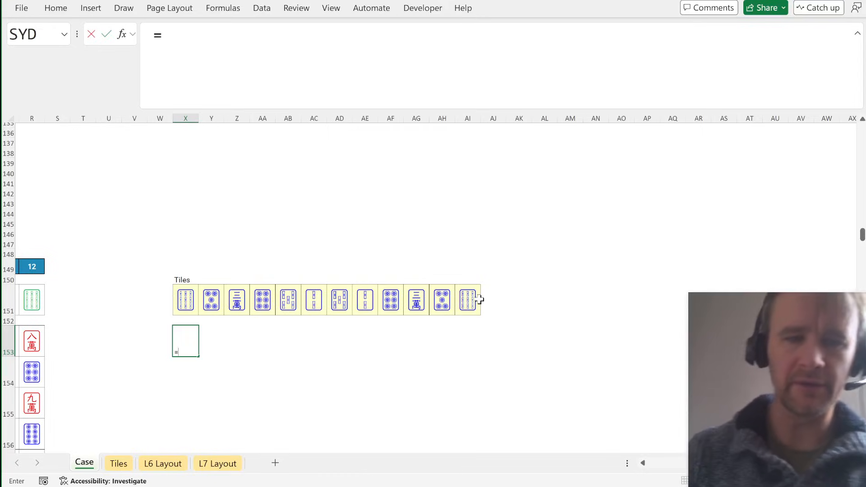
{"action": "key", "text": "Escape"}
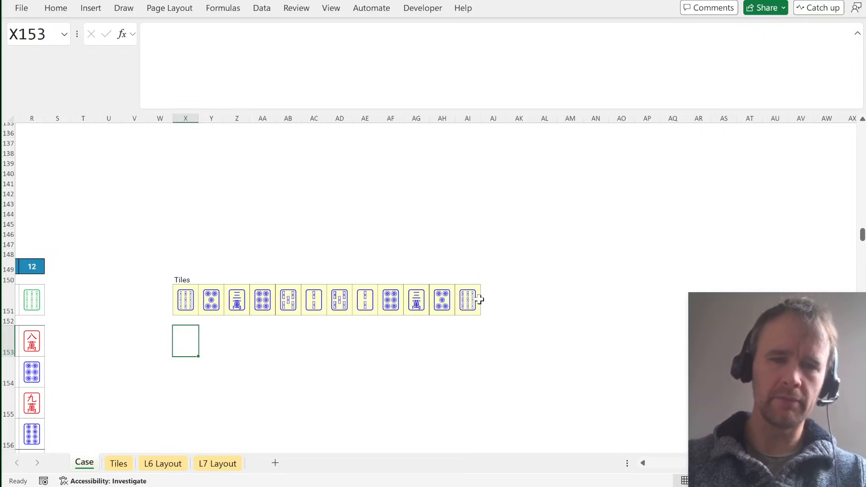
{"action": "key", "text": "Up"}
{"action": "key", "text": "Up"}
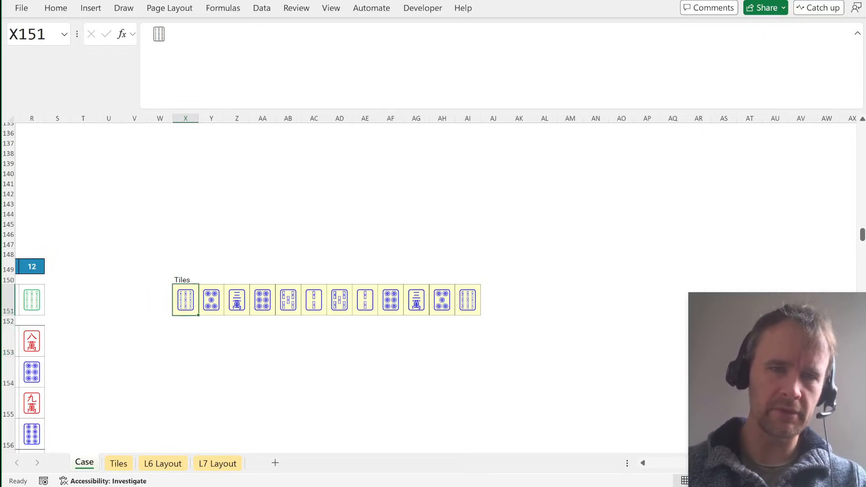
{"action": "left_click_drag", "start_coordinate": [174, 36], "coordinate": [102, 45]}
{"action": "key", "text": "ctrl+c"}
{"action": "key", "text": "Escape"}
{"action": "key", "text": "Right"}
{"action": "key", "text": "Right"}
{"action": "key", "text": "Right"}
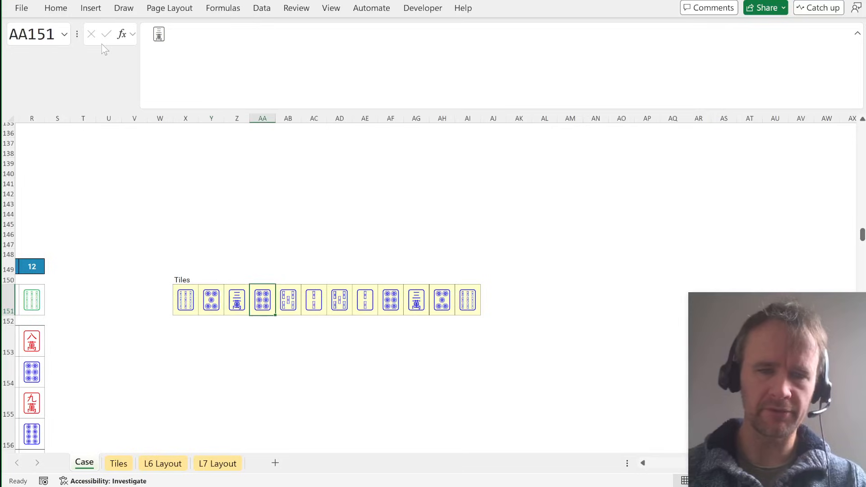
{"action": "key", "text": "F2"}
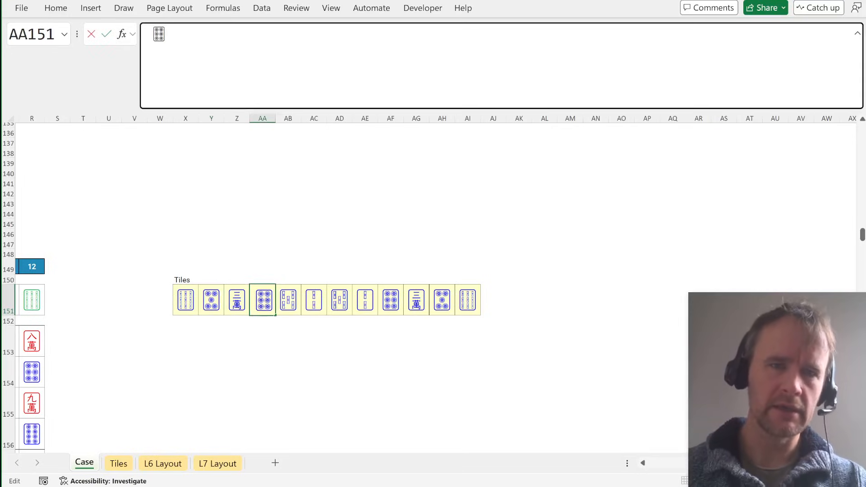
{"action": "key", "text": "shift+Left"}
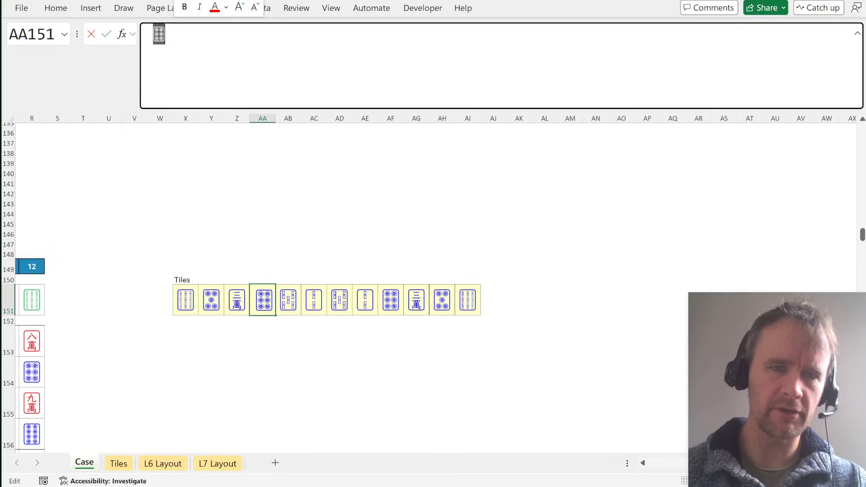
{"action": "key", "text": "Right"}
{"action": "key", "text": "ctrl+v"}
{"action": "key", "text": "Return"}
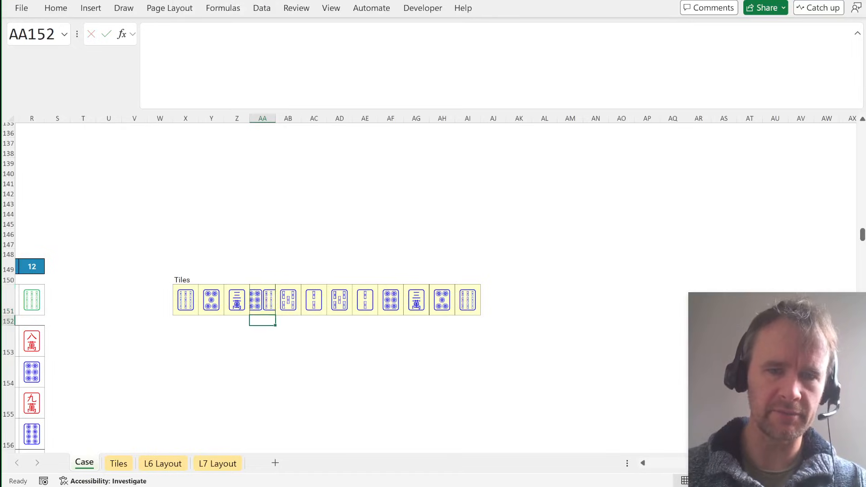
{"action": "key", "text": "Up"}
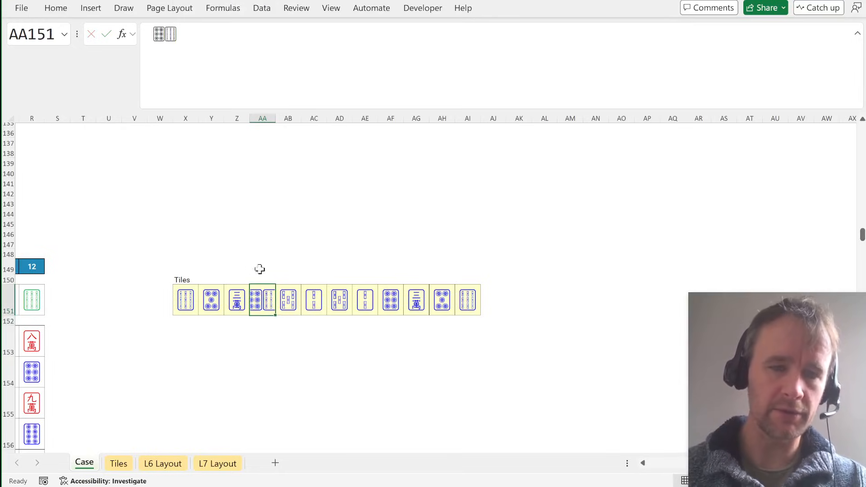
{"action": "key", "text": "ctrl+z"}
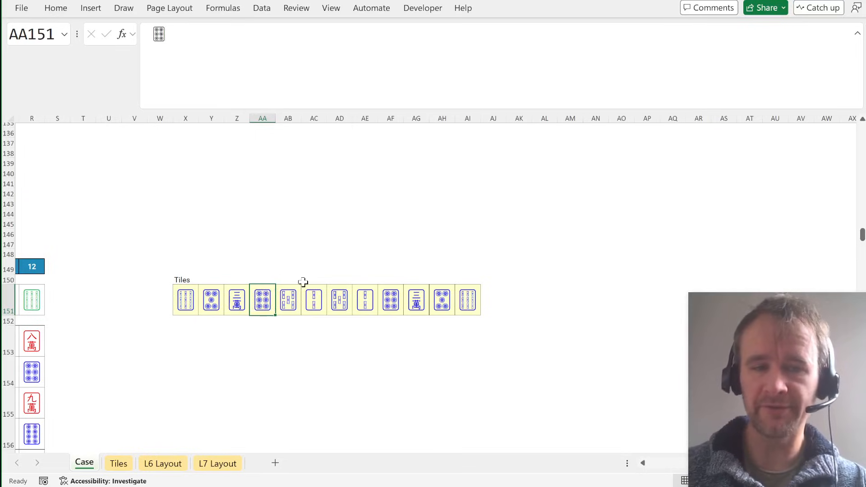
Step: Check the character length of each copied tile with =LEN(X151:AI151) in X153
{"action": "key", "text": "Down"}
{"action": "key", "text": "Down"}
{"action": "key", "text": "Left"}
{"action": "key", "text": "Left"}
{"action": "key", "text": "Left"}
{"action": "type", "text": "=len"}
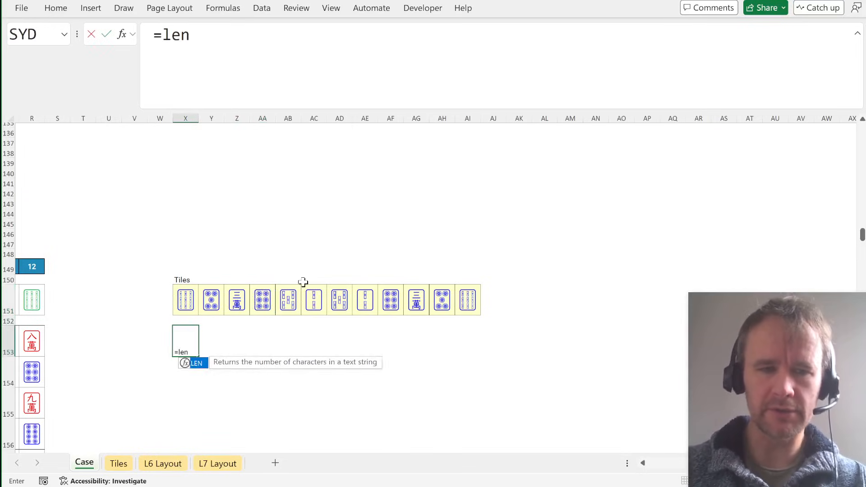
{"action": "key", "text": "Tab"}
{"action": "key", "text": "Up"}
{"action": "key", "text": "Up"}
{"action": "key", "text": "ctrl+shift+Right"}
{"action": "key", "text": "ctrl+Return"}
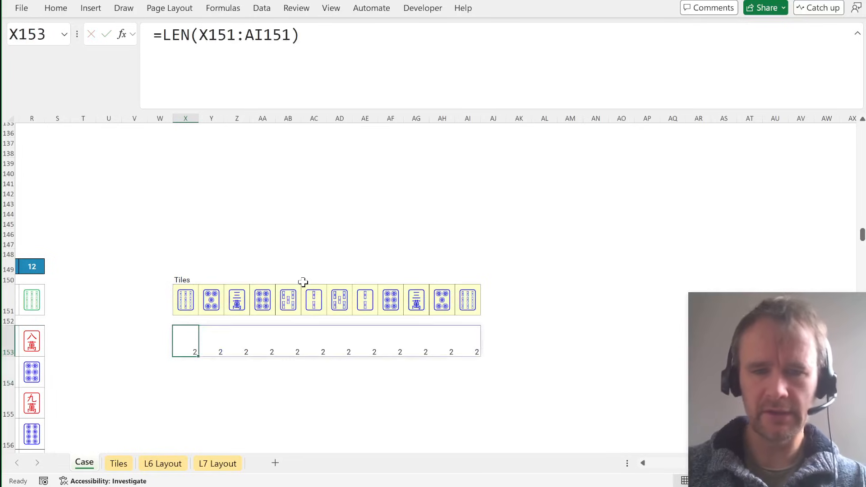
Step: Check the character length of every listed tile on the Tiles sheet with =LEN(t[Tile]) in I5
{"action": "key", "text": "ctrl+Page_Down"}
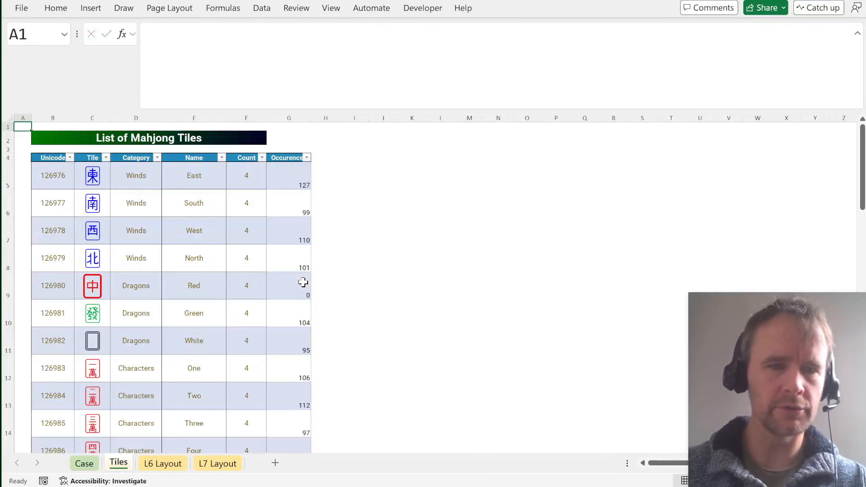
{"action": "left_click", "coordinate": [365, 174]}
{"action": "type", "text": "=len"}
{"action": "key", "text": "Tab"}
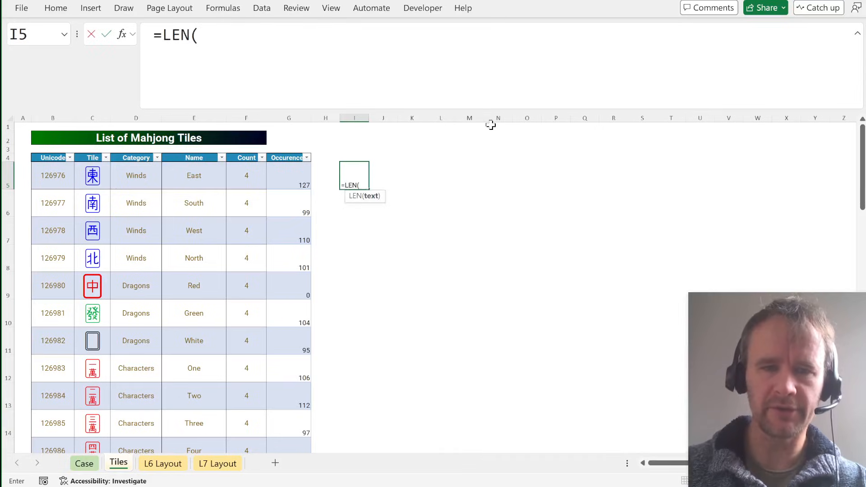
{"action": "key", "text": "ctrl+Left"}
{"action": "key", "text": "ctrl+Left"}
{"action": "key", "text": "Right"}
{"action": "key", "text": "ctrl+shift+Down"}
{"action": "type", "text": ")"}
{"action": "key", "text": "ctrl+Return"}
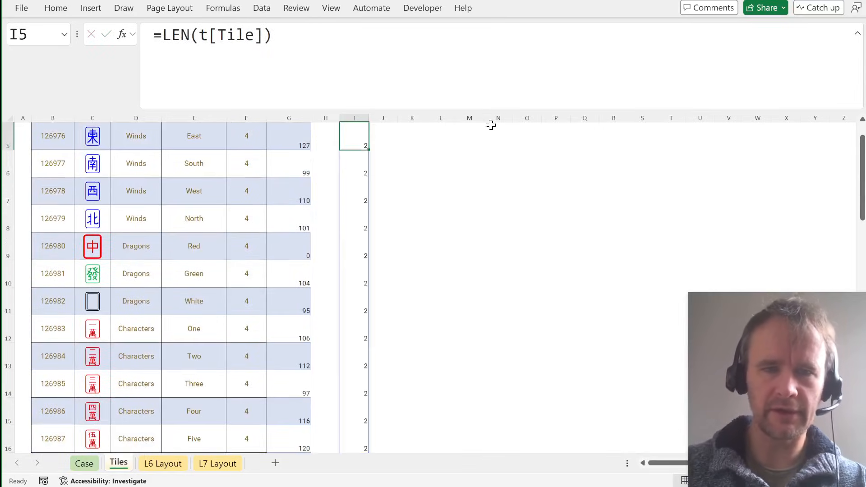
Step: Select the whole LEN result range in column I, clear it, and return to the top of the sheet
{"action": "key", "text": "ctrl+shift+Down"}
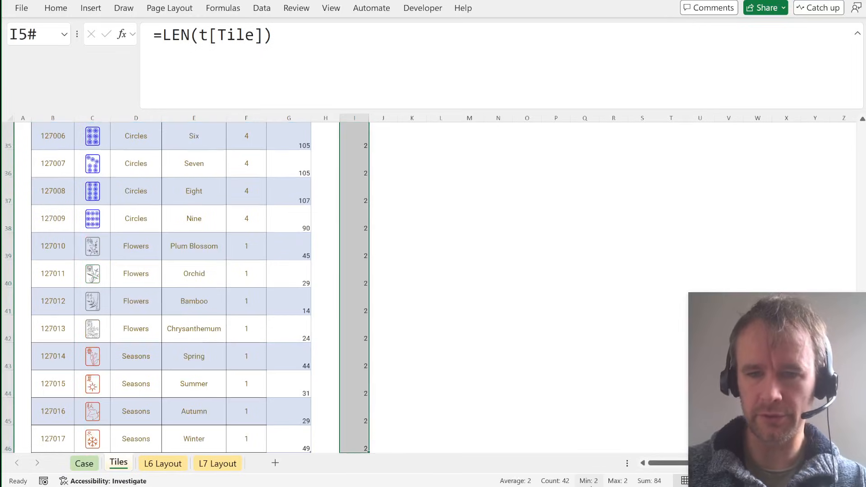
{"action": "key", "text": "Delete"}
{"action": "key", "text": "ctrl+Up"}
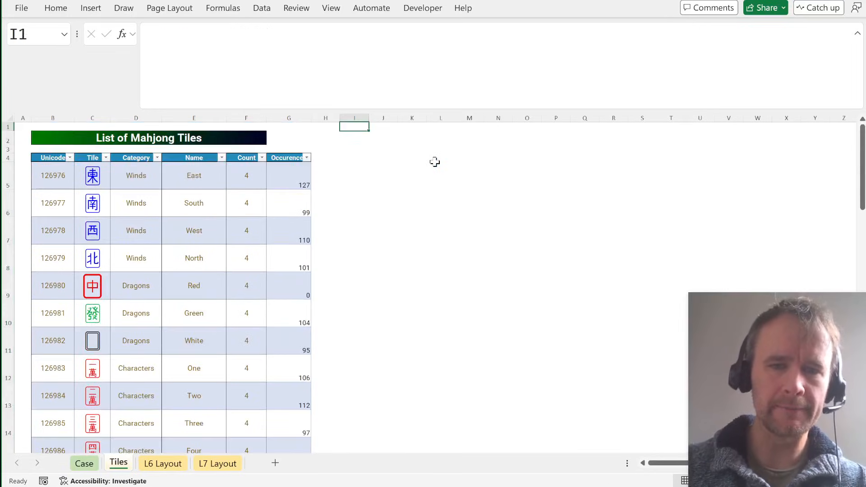
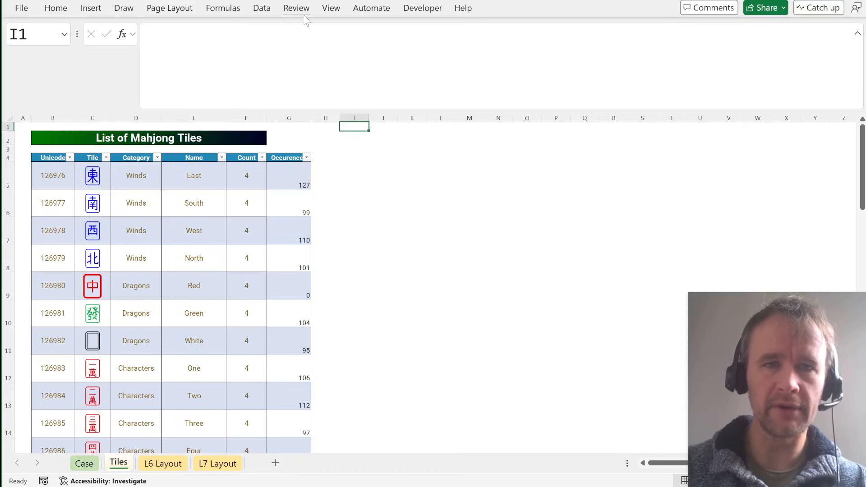
Step: Set the workbook's calculation compatibility version to Version 2 (Latest) and select I5 on the Tiles sheet
{"action": "left_click", "coordinate": [223, 8]}
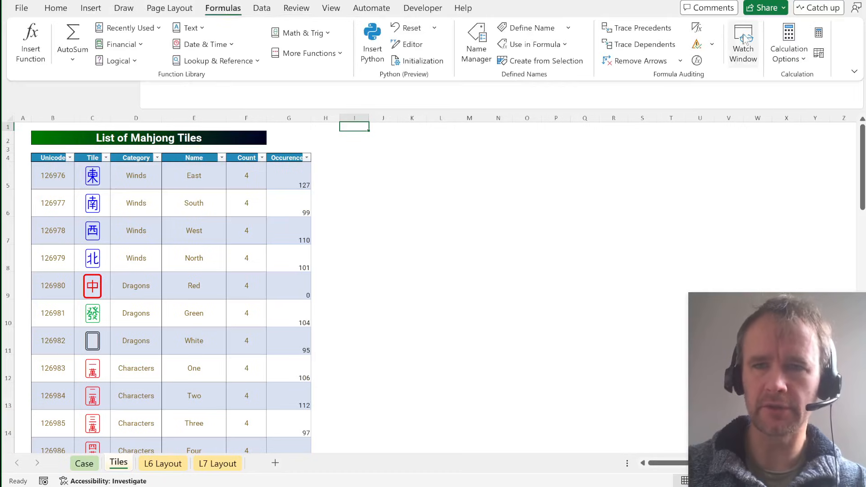
{"action": "left_click", "coordinate": [789, 43]}
{"action": "mouse_move", "coordinate": [806, 161]}
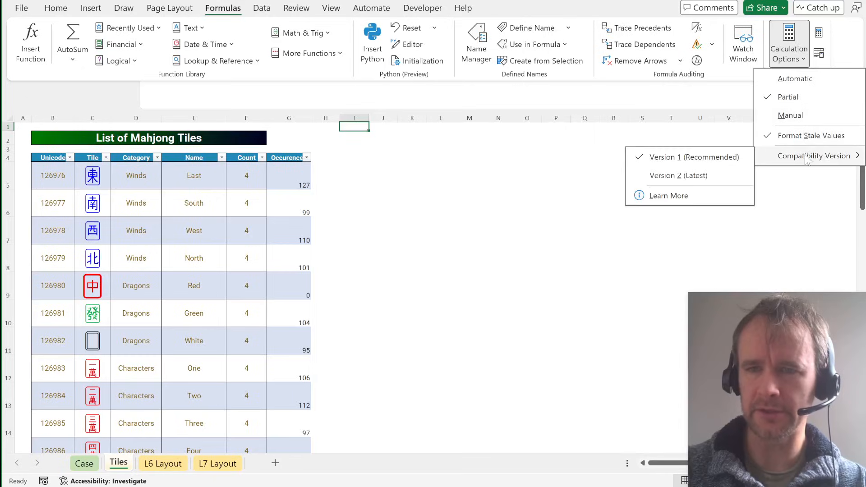
{"action": "left_click", "coordinate": [700, 177]}
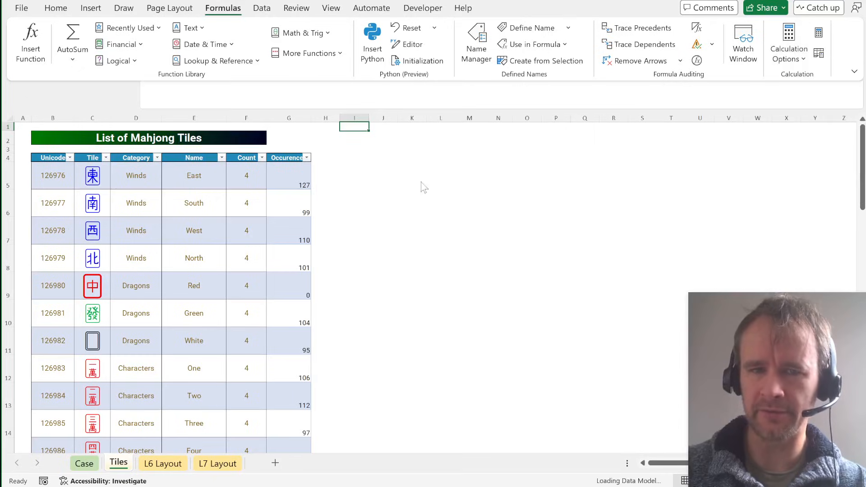
{"action": "left_click", "coordinate": [359, 177]}
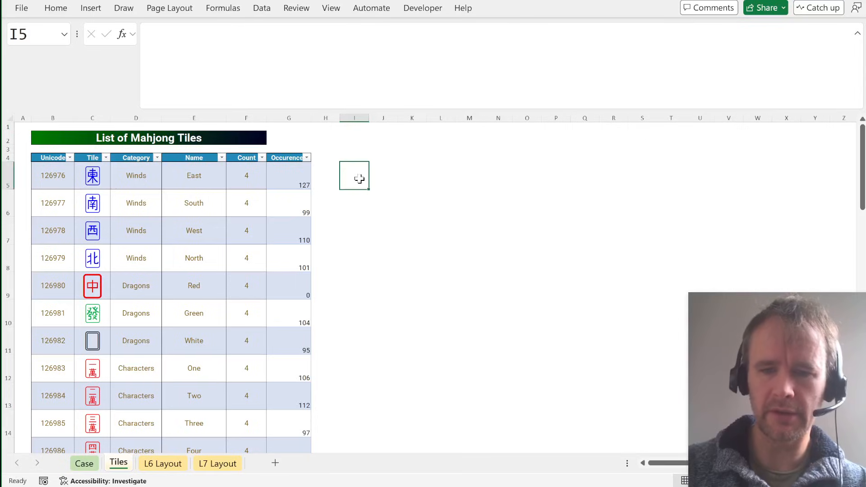
Step: Recheck the character length of every listed tile with =LEN(t[Tile]) in I5 and clear the result
{"action": "type", "text": "=len"}
{"action": "key", "text": "Tab"}
{"action": "key", "text": "ctrl+Left"}
{"action": "key", "text": "ctrl+Left"}
{"action": "key", "text": "Right"}
{"action": "key", "text": "ctrl+shift+Down"}
{"action": "type", "text": ")"}
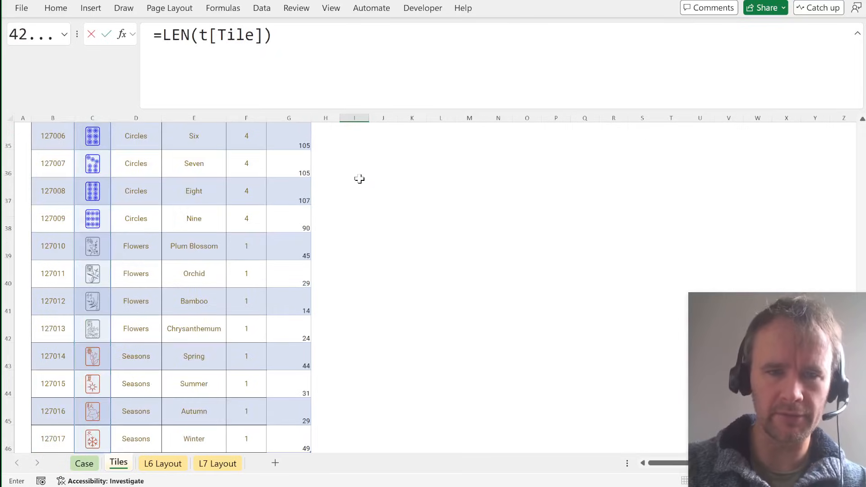
{"action": "key", "text": "ctrl+Return"}
{"action": "scroll", "coordinate": [360, 179], "scroll_direction": "up", "scroll_amount": 1}
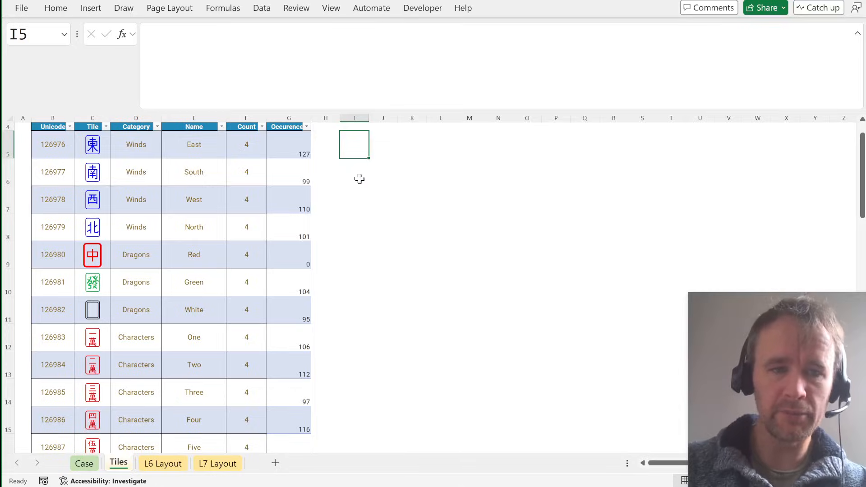
Step: On the Case sheet, clear the first and last tiles in X151 and AI151 to test the lengths, and undo the deletion
{"action": "key", "text": "ctrl+Page_Up"}
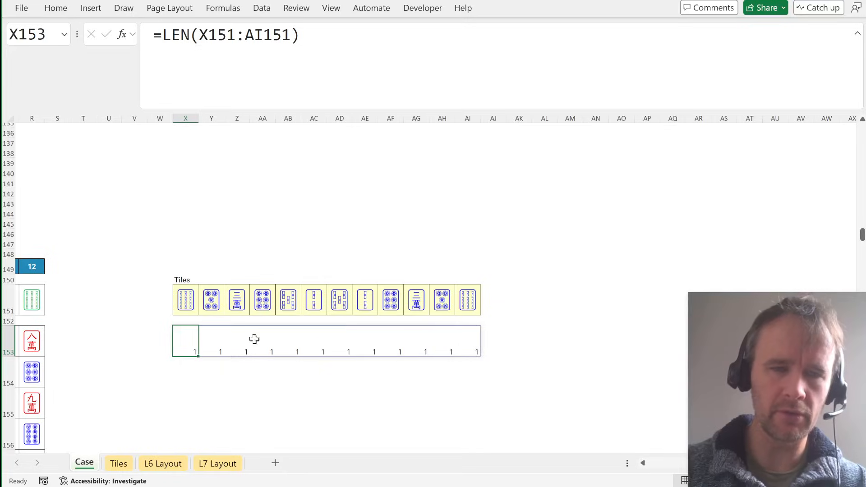
{"action": "left_click", "coordinate": [189, 301]}
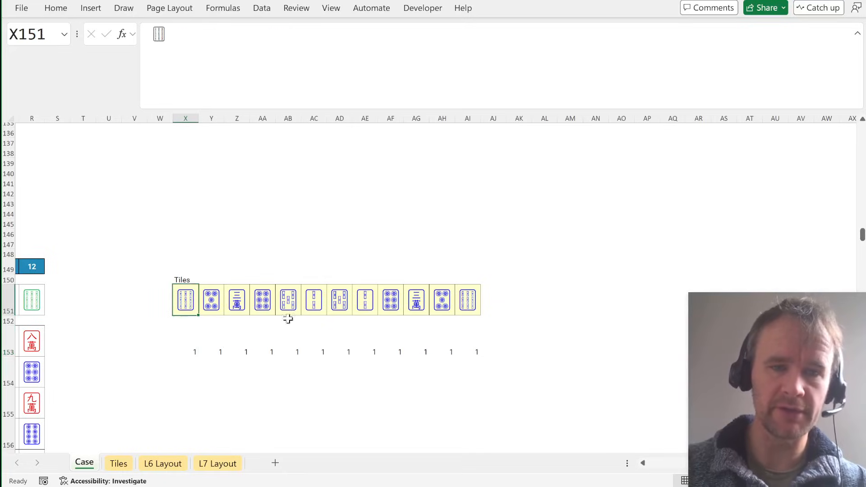
{"action": "left_click", "coordinate": [467, 300], "text": "ctrl"}
{"action": "key", "text": "Delete"}
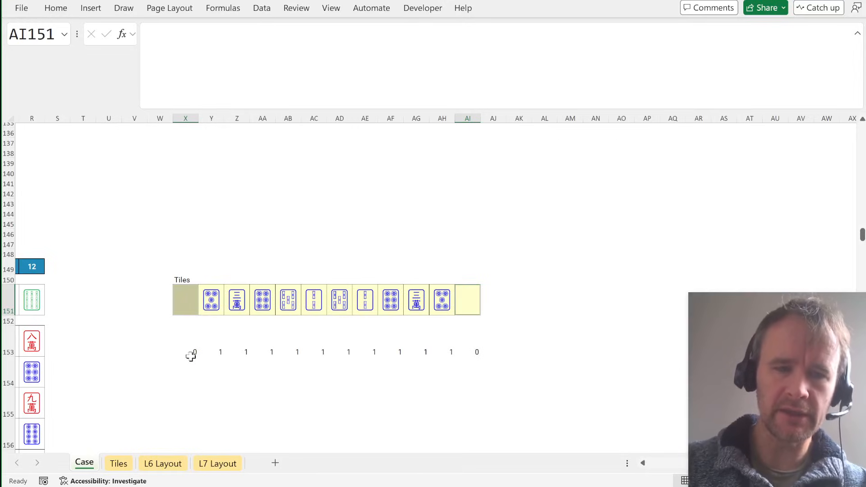
{"action": "left_click", "coordinate": [213, 352]}
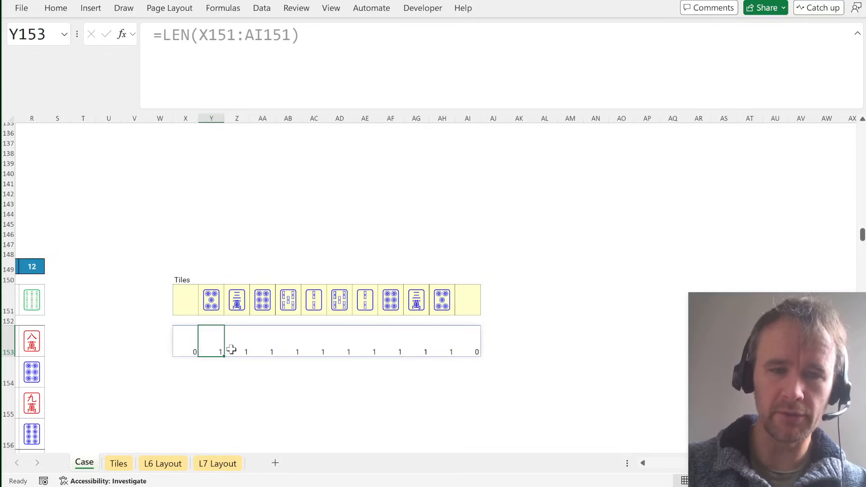
{"action": "key", "text": "ctrl+z"}
{"action": "left_click", "coordinate": [195, 352]}
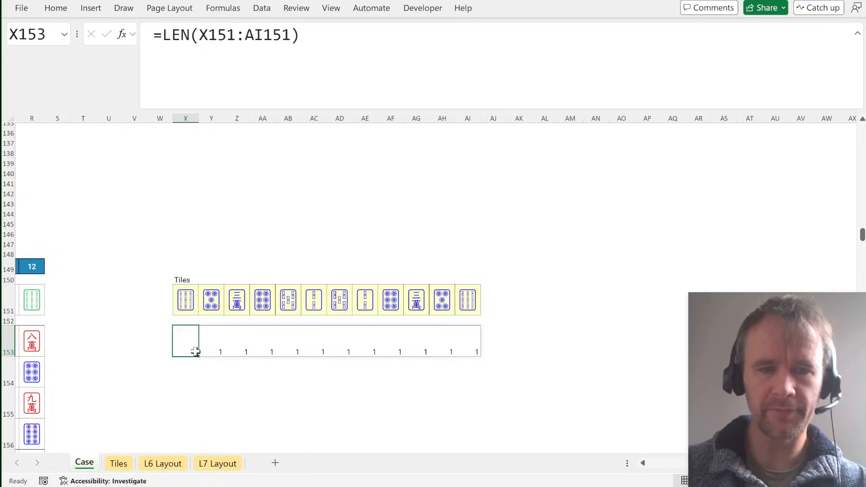
{"action": "key", "text": "F2"}
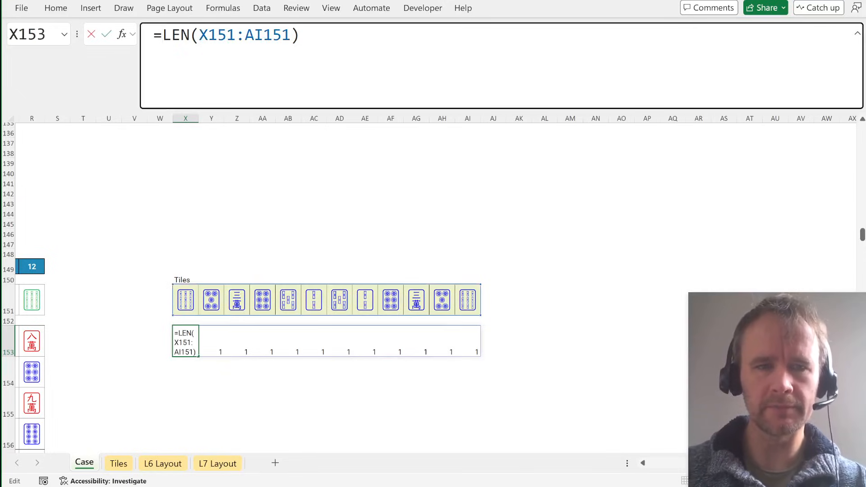
{"action": "key", "text": "Escape"}
Step: Enter =_prev(X153#,,0) in X155 to shift the length row by one tile with 0 as the fill value
{"action": "key", "text": "Down"}
{"action": "key", "text": "Down"}
{"action": "type", "text": "="}
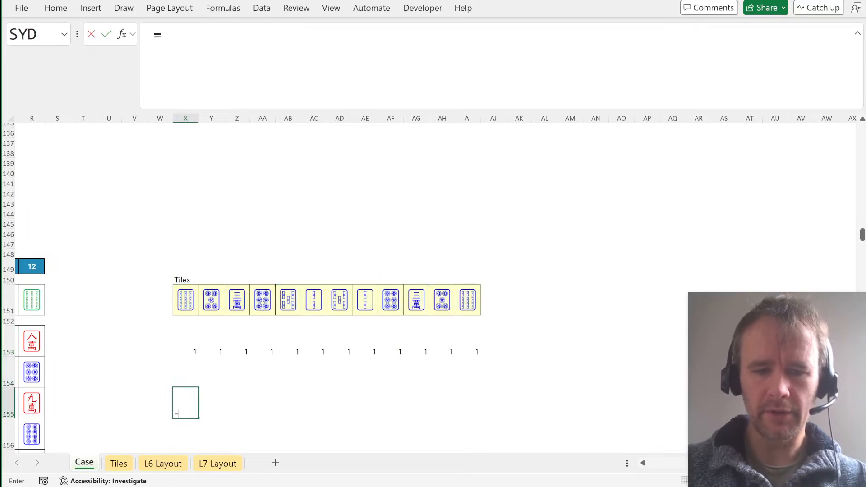
{"action": "type", "text": "_prev"}
{"action": "key", "text": "Tab"}
{"action": "key", "text": "Up"}
{"action": "key", "text": "Up"}
{"action": "key", "text": "Up"}
{"action": "key", "text": "Down"}
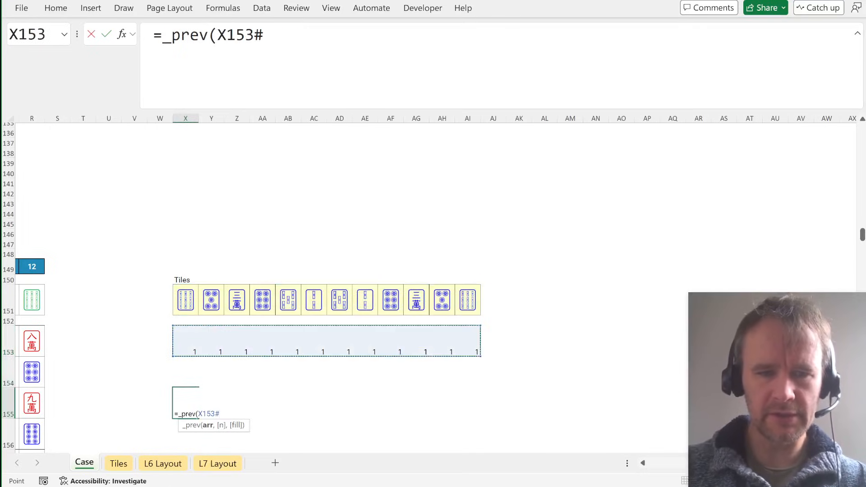
{"action": "type", "text": ",,0"}
{"action": "key", "text": "Return"}
{"action": "key", "text": "Up"}
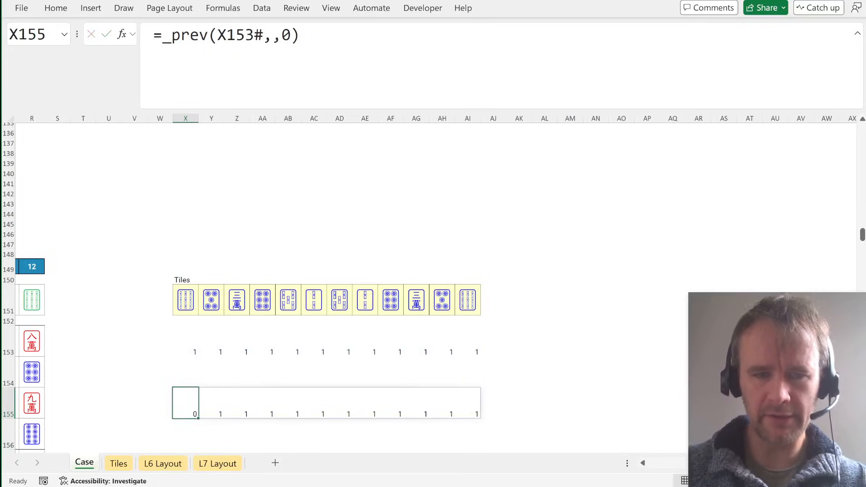
Step: Duplicate the tile character inside AA151 and check how the length row and its shifted copy respond
{"action": "key", "text": "Right"}
{"action": "key", "text": "Right"}
{"action": "key", "text": "Up"}
{"action": "key", "text": "Up"}
{"action": "key", "text": "Right"}
{"action": "key", "text": "Up"}
{"action": "key", "text": "Up"}
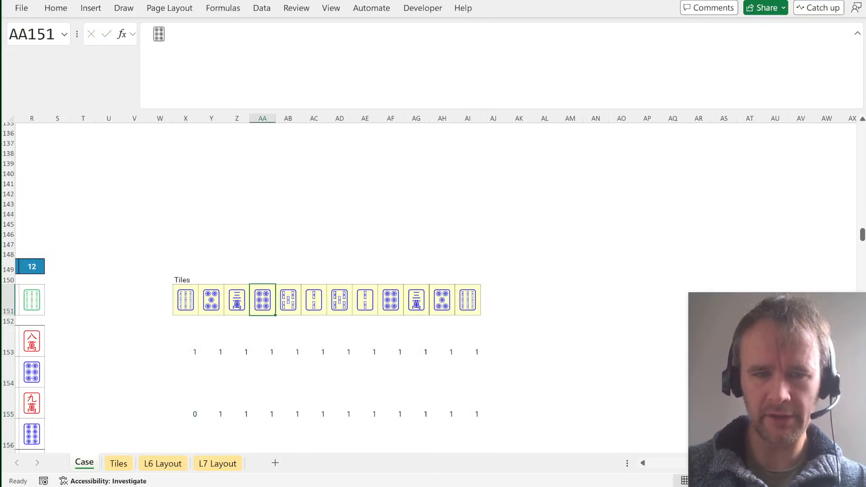
{"action": "left_click_drag", "start_coordinate": [171, 37], "coordinate": [131, 41]}
{"action": "key", "text": "ctrl+c"}
{"action": "key", "text": "Right"}
{"action": "key", "text": "ctrl+v"}
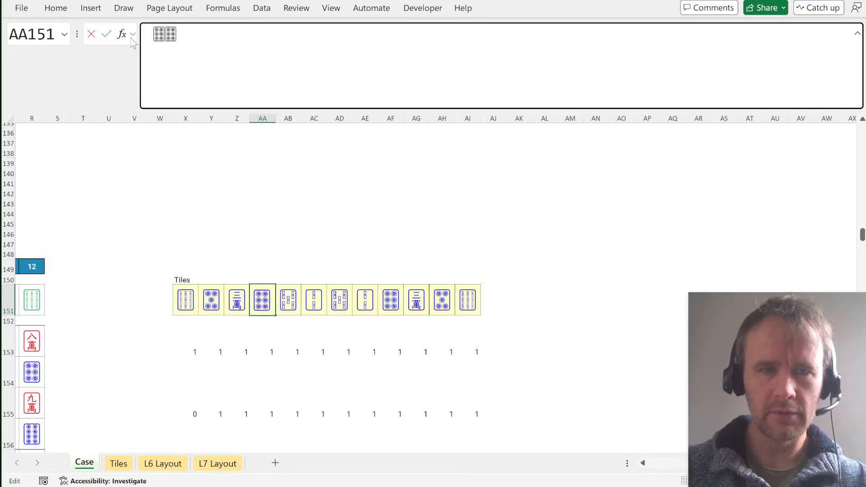
{"action": "key", "text": "Return"}
{"action": "key", "text": "Down"}
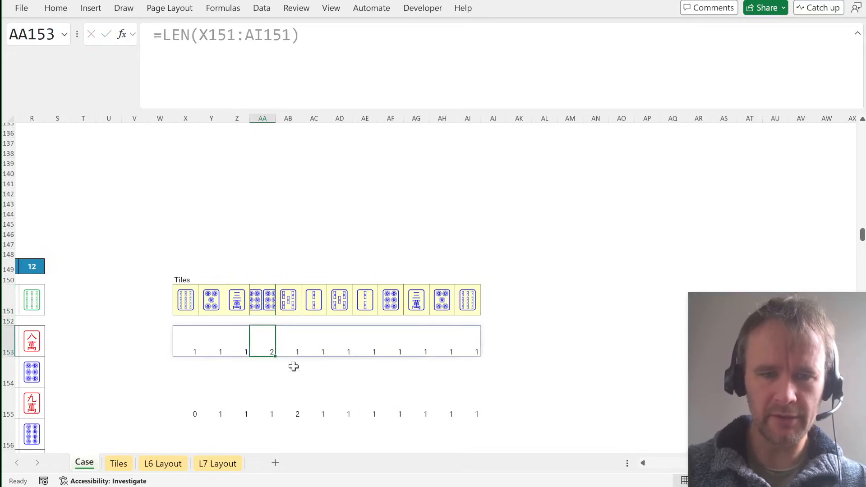
{"action": "key", "text": "Right"}
{"action": "key", "text": "Down"}
{"action": "key", "text": "Down"}
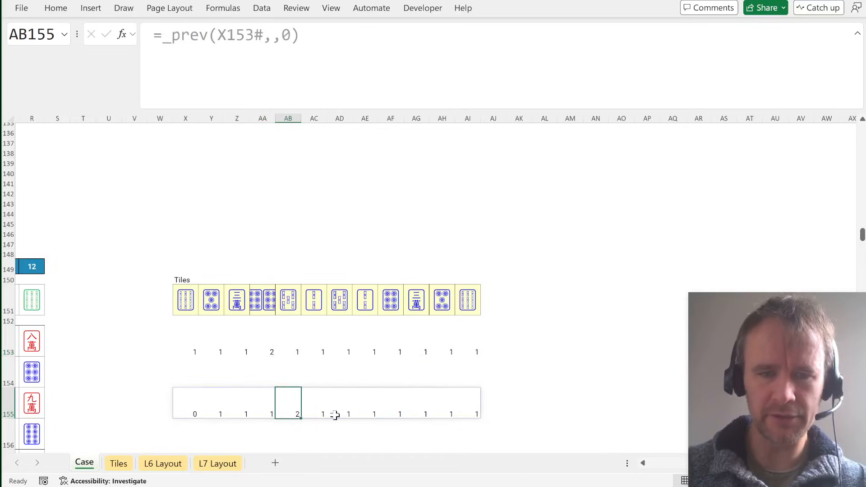
Step: Restore AA151 to a single tile by removing the duplicated character
{"action": "key", "text": "ctrl+Left"}
{"action": "left_click", "coordinate": [266, 311]}
{"action": "key", "text": "F2"}
{"action": "key", "text": "BackSpace"}
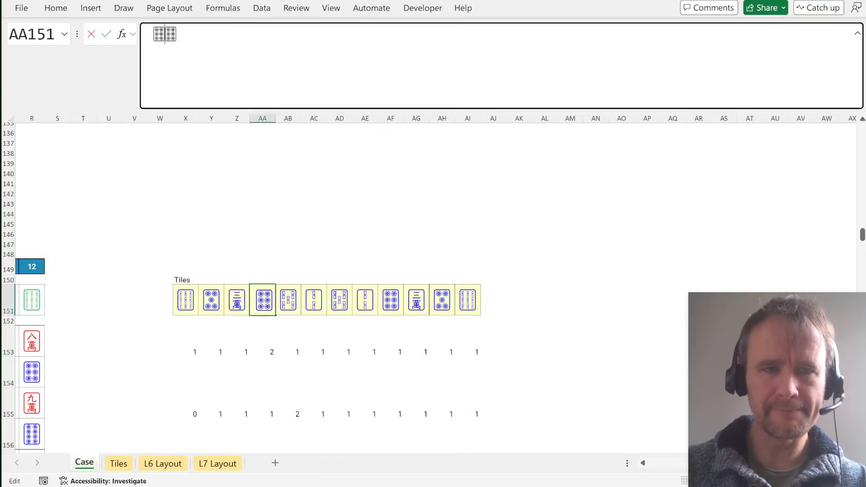
{"action": "key", "text": "Return"}
Step: Extend the X155 formula to compare the previous lengths with the current ones as =(_prev(X153#,,0)<X153#)
{"action": "key", "text": "Down"}
{"action": "key", "text": "Down"}
{"action": "key", "text": "Left"}
{"action": "key", "text": "Down"}
{"action": "key", "text": "Left"}
{"action": "key", "text": "Left"}
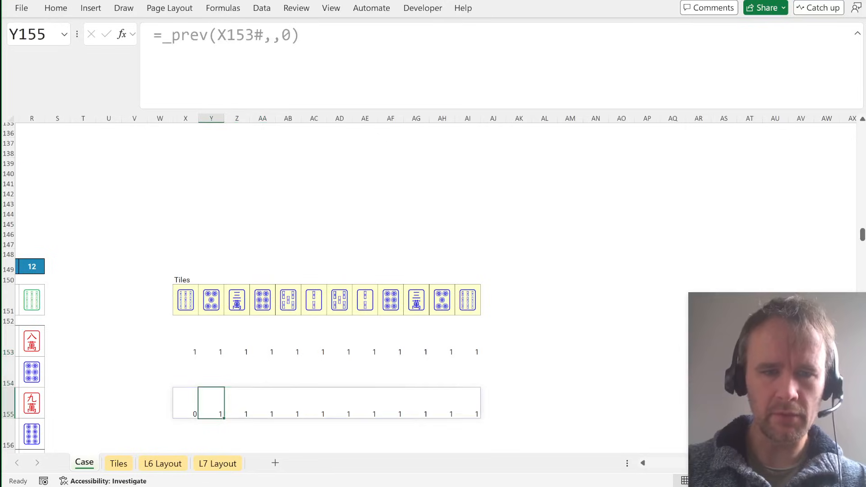
{"action": "key", "text": "F2"}
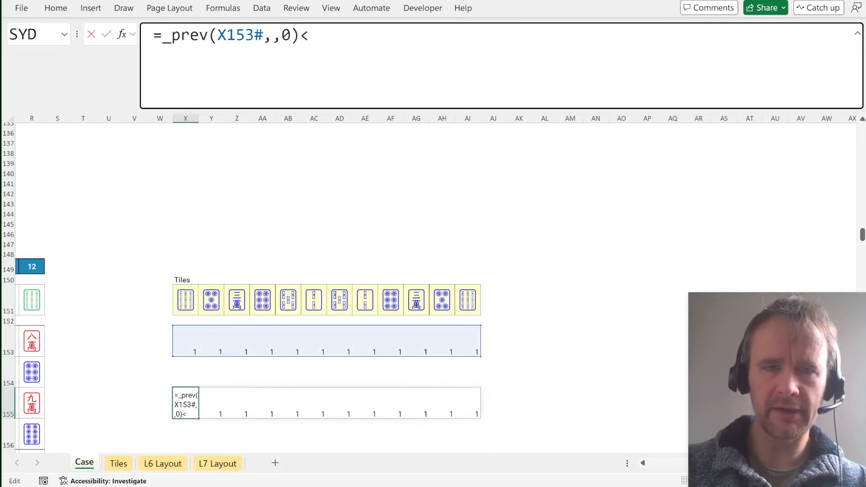
{"action": "type", "text": "<"}
{"action": "left_click", "coordinate": [184, 341]}
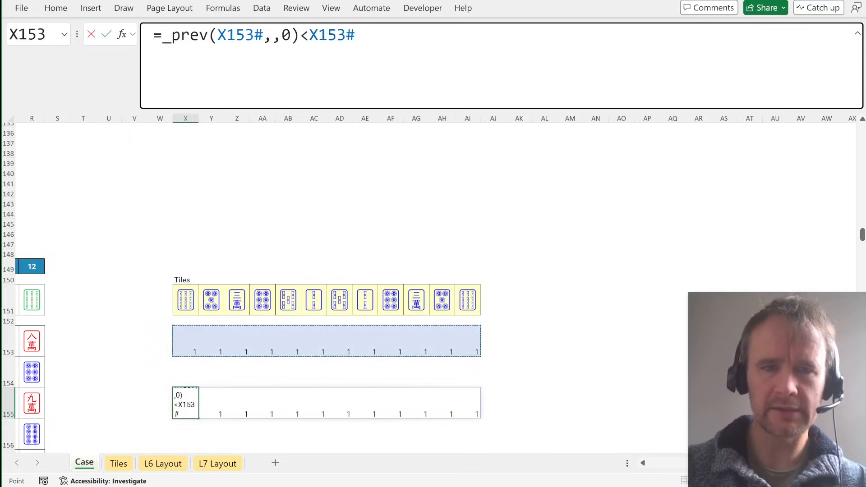
{"action": "key", "text": "F2"}
{"action": "key", "text": "Home"}
{"action": "key", "text": "Right"}
{"action": "type", "text": "("}
{"action": "key", "text": "End"}
{"action": "type", "text": ")"}
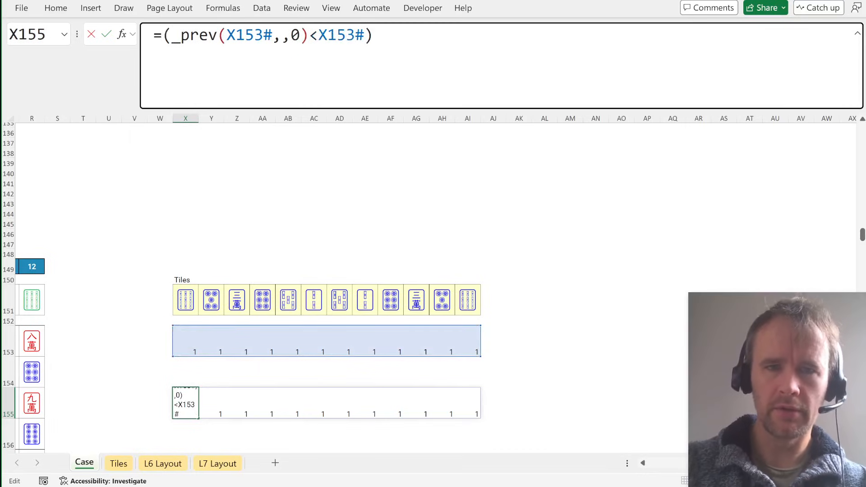
Step: Add the next-tile comparison +(_nxt(X153#)<X153#) to the formula in X155
{"action": "type", "text": "+(_nxt("}
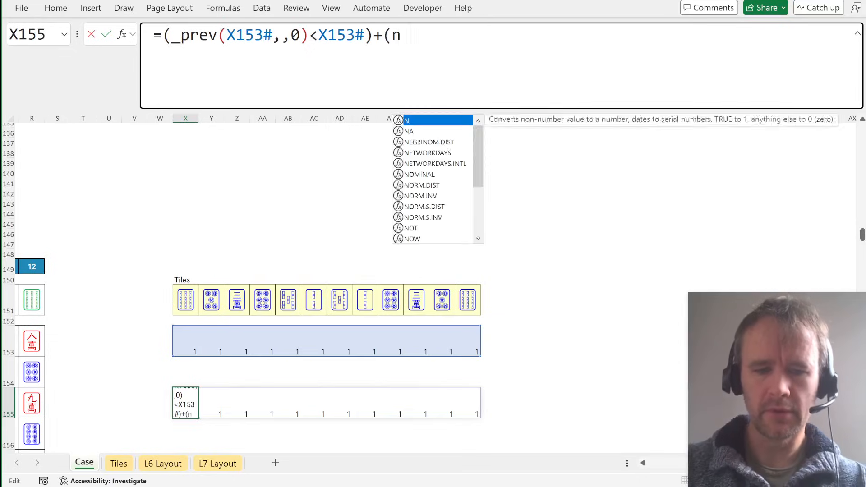
{"action": "left_click", "coordinate": [189, 342]}
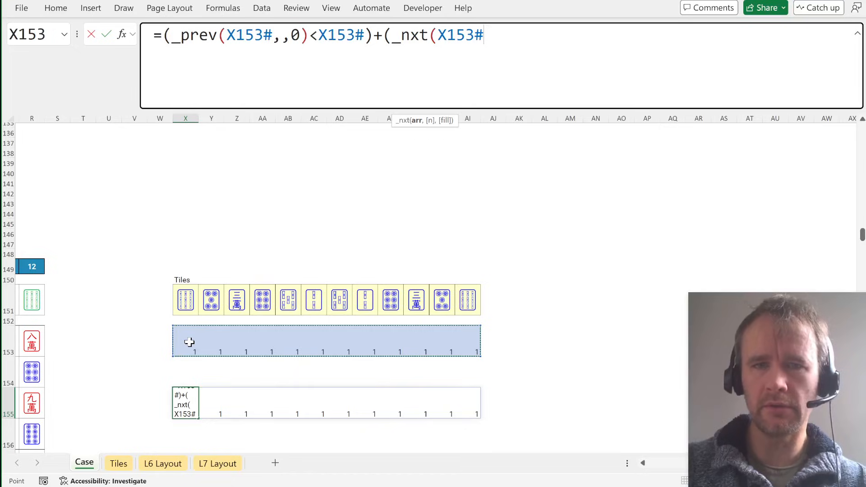
{"action": "type", "text": ")<"}
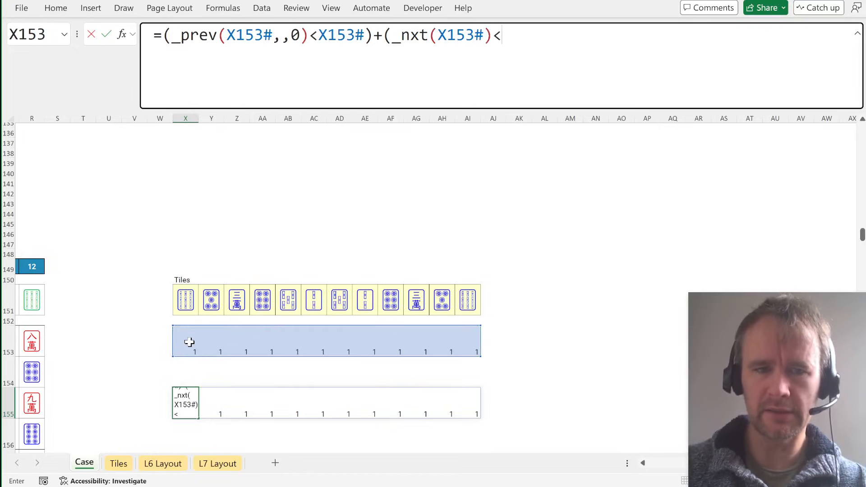
{"action": "left_click", "coordinate": [189, 342]}
{"action": "type", "text": ")"}
{"action": "key", "text": "Return"}
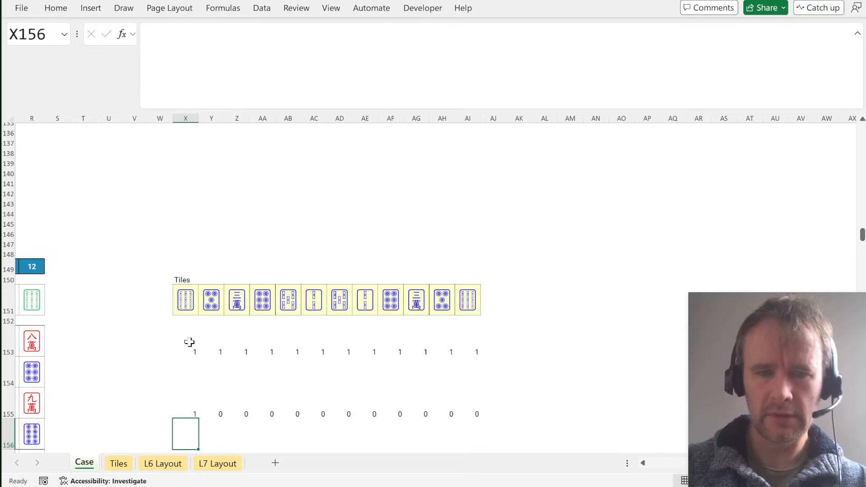
Step: Give the _nxt function in X155 a fill value of 0 and check the results for both end tiles
{"action": "key", "text": "Up"}
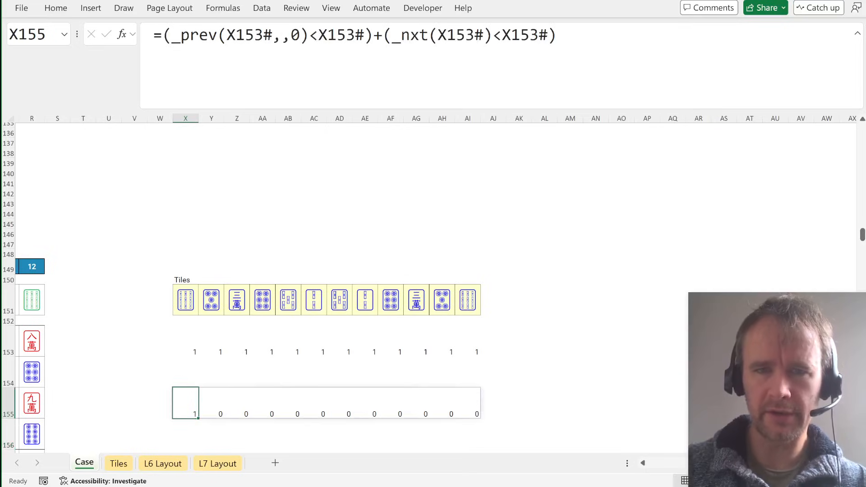
{"action": "left_click", "coordinate": [484, 35]}
{"action": "type", "text": ",,0"}
{"action": "key", "text": "Return"}
{"action": "key", "text": "Up"}
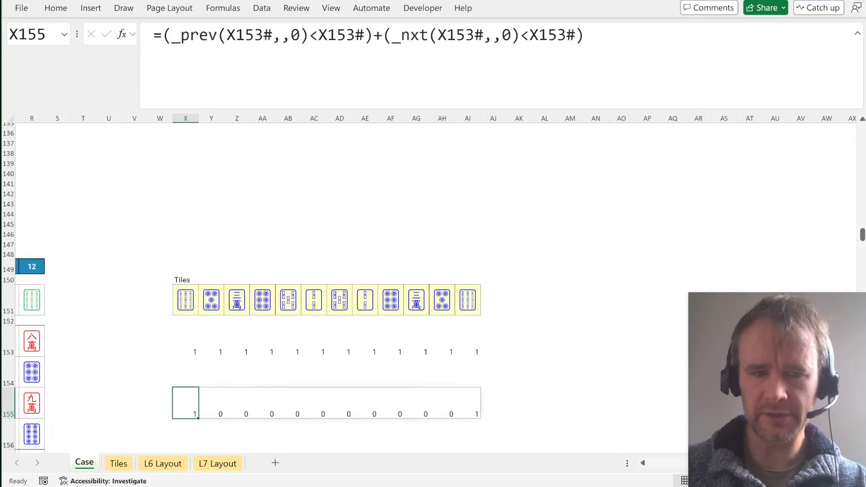
{"action": "left_click", "coordinate": [473, 401], "text": "ctrl"}
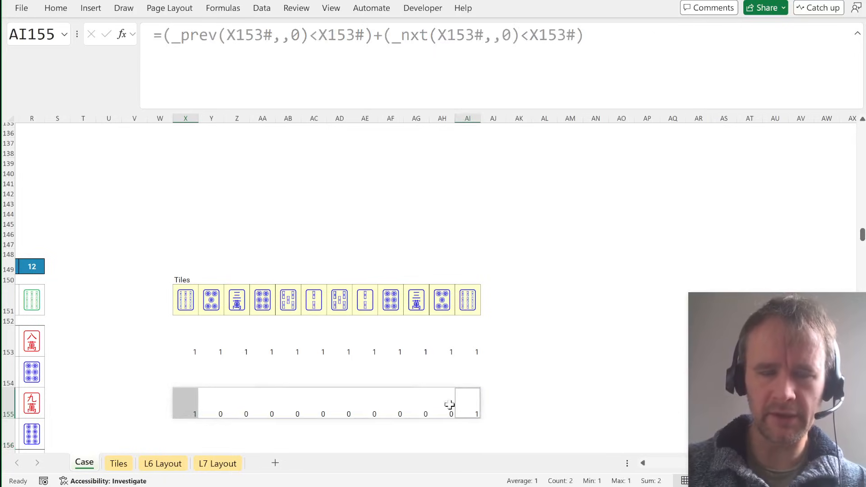
Step: Label the helper rows in column W: length in W153, isOpen in W155 and openTiles in W157
{"action": "left_click", "coordinate": [203, 346]}
{"action": "key", "text": "Left"}
{"action": "key", "text": "Left"}
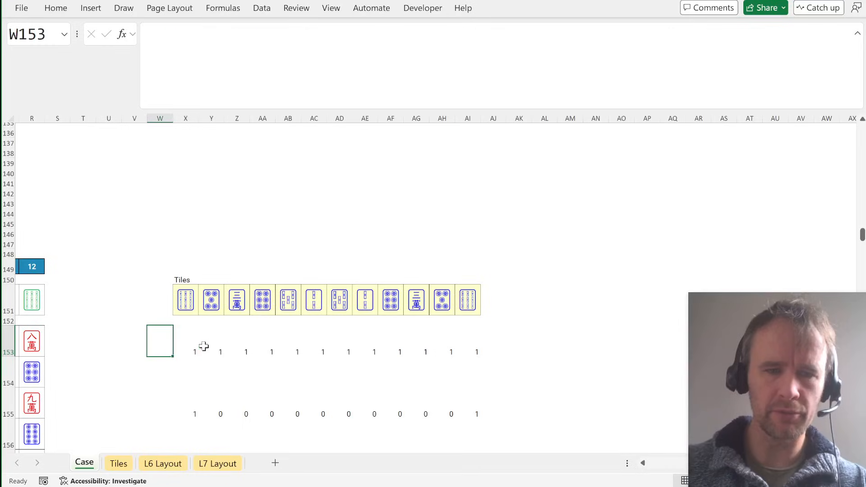
{"action": "type", "text": "length"}
{"action": "key", "text": "Return"}
{"action": "key", "text": "Down"}
{"action": "key", "text": "Down"}
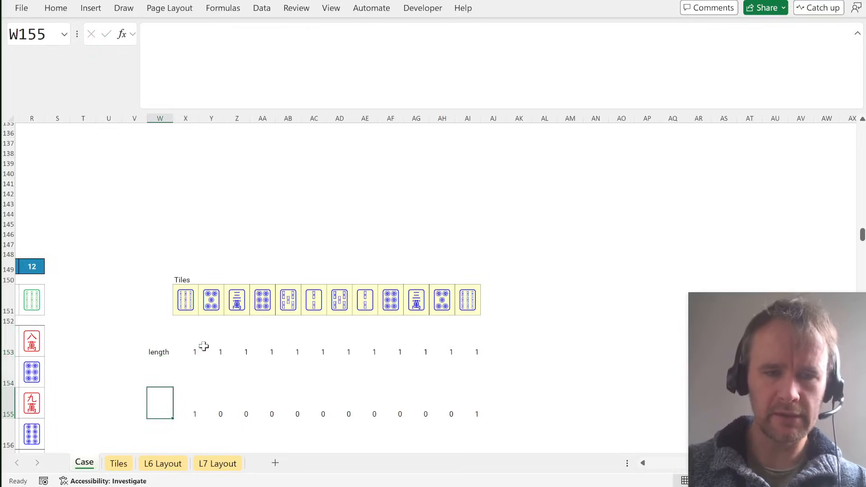
{"action": "key", "text": "Up"}
{"action": "type", "text": "isOpen"}
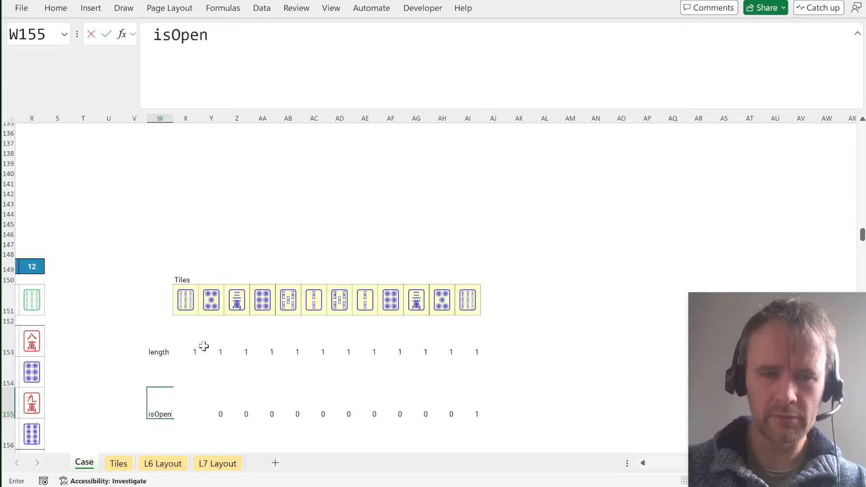
{"action": "key", "text": "Return"}
{"action": "key", "text": "Down"}
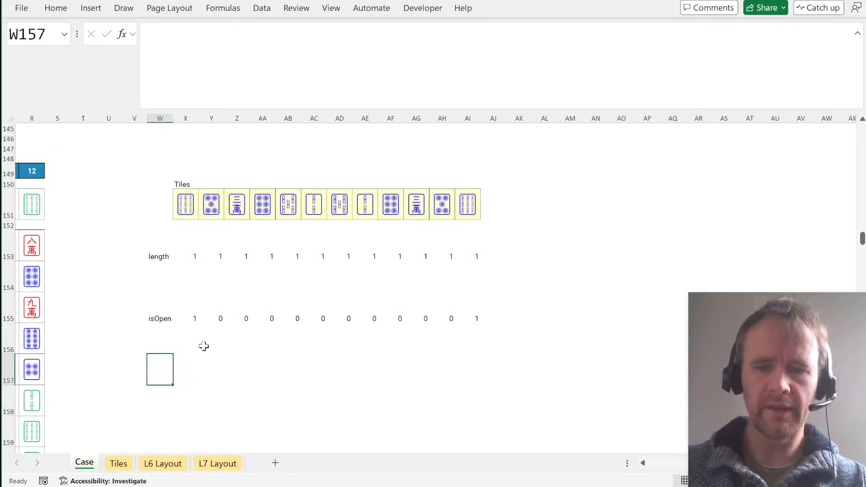
{"action": "type", "text": "openTile"}
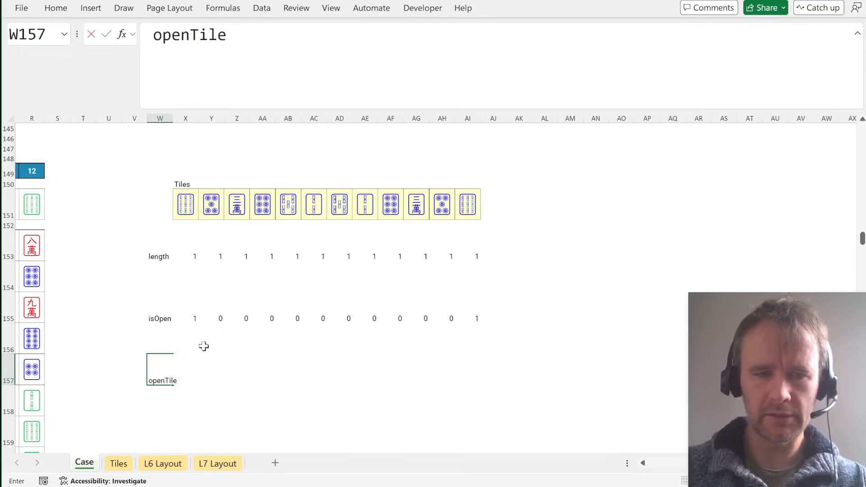
{"action": "key", "text": "Tab"}
{"action": "key", "text": "Tab"}
{"action": "key", "text": "Left"}
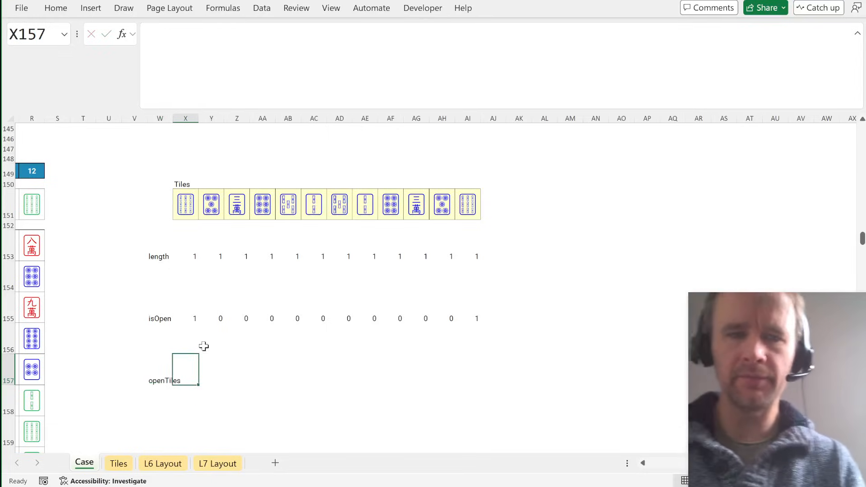
Step: Start the openTiles formula in X157 as =TOCOL(IFS(X155#, with the isOpen flags as the logical test
{"action": "type", "text": "=toc"}
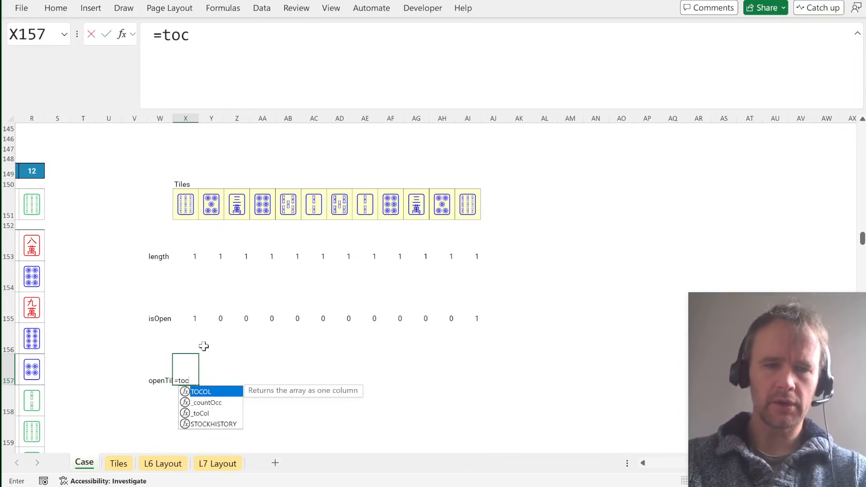
{"action": "key", "text": "Tab"}
{"action": "type", "text": "ifs"}
{"action": "key", "text": "Tab"}
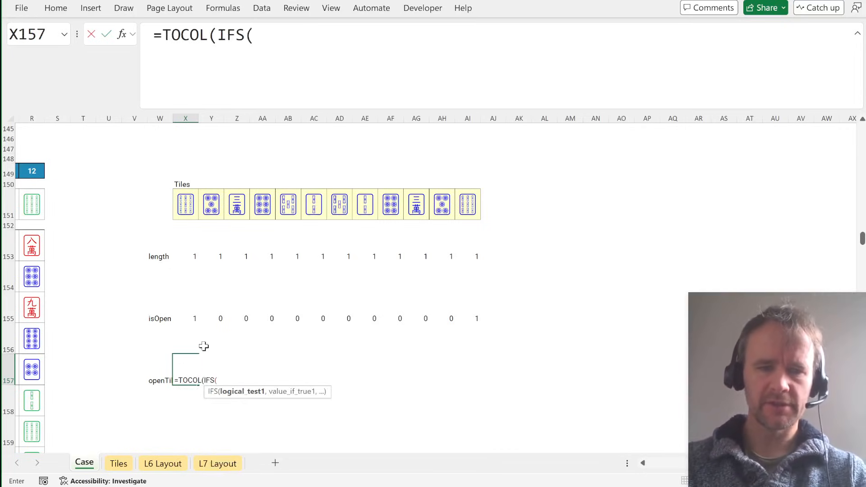
{"action": "key", "text": "Up"}
{"action": "key", "text": "Up"}
{"action": "type", "text": ","}
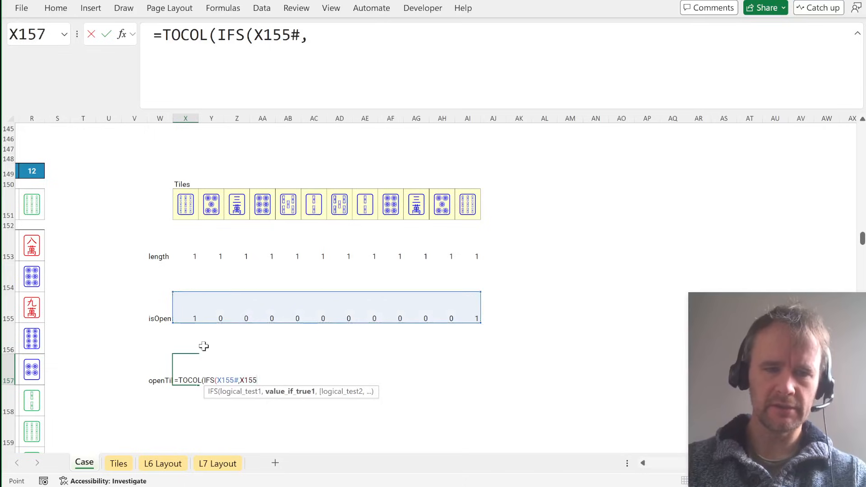
Step: Complete the X157 formula with the tile range X151:AI151 and ignore option 3, as =TOCOL(IFS(X155#,X151:AI151),3)
{"action": "key", "text": "Up"}
{"action": "key", "text": "Up"}
{"action": "key", "text": "Up"}
{"action": "key", "text": "Up"}
{"action": "key", "text": "Up"}
{"action": "key", "text": "Up"}
{"action": "key", "text": "ctrl+shift+Right"}
{"action": "type", "text": "),"}
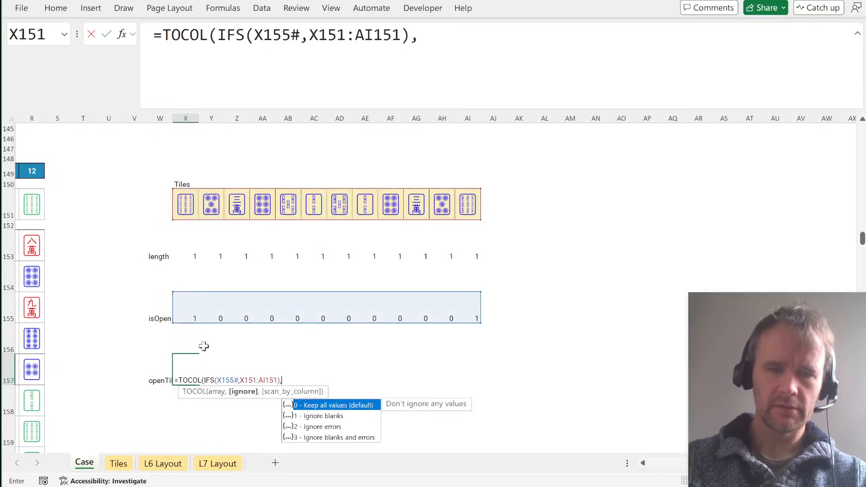
{"action": "type", "text": "3)"}
{"action": "key", "text": "Return"}
{"action": "key", "text": "Up"}
{"action": "key", "text": "shift+Down"}
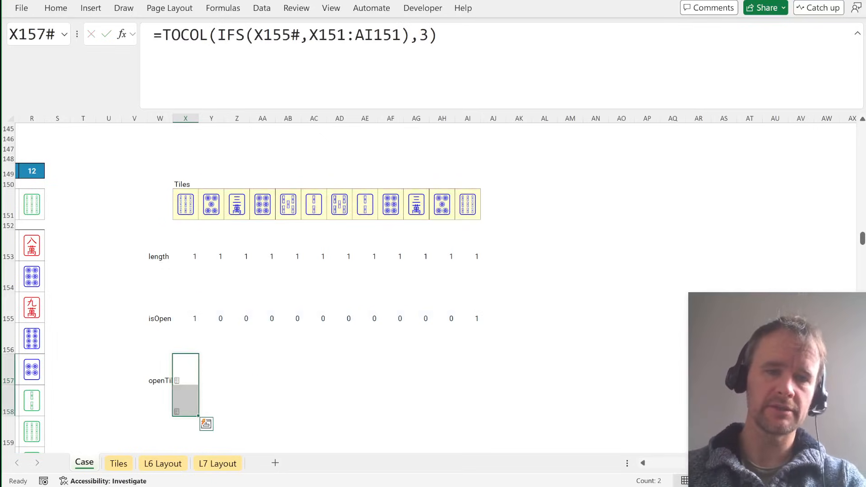
Step: Examine the isOpen test, the tile range and the ignore argument in the X157 formula
{"action": "left_click", "coordinate": [246, 35]}
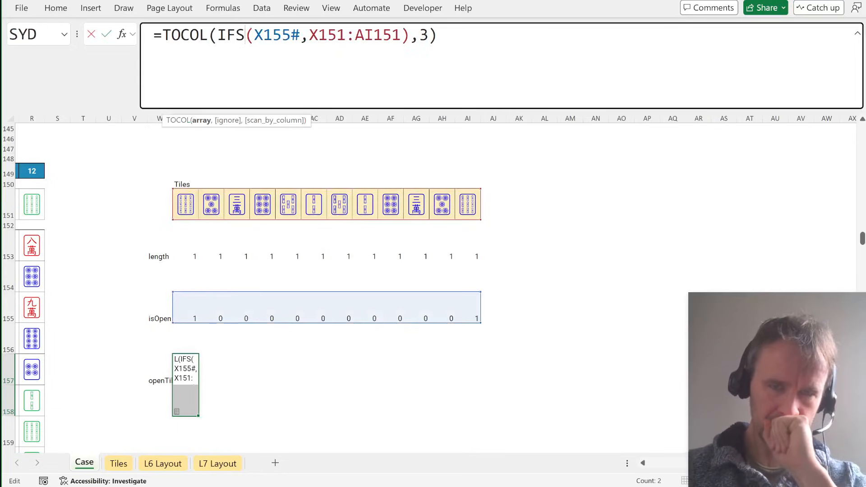
{"action": "left_click", "coordinate": [273, 35]}
{"action": "left_click", "coordinate": [256, 121]}
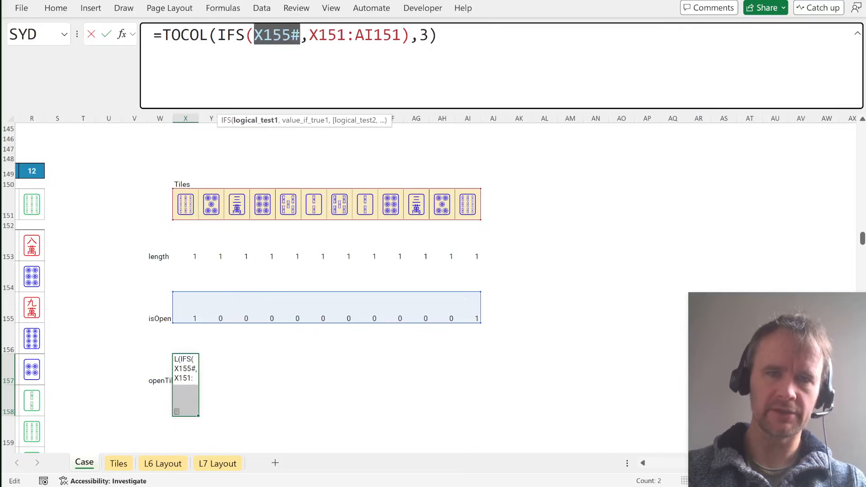
{"action": "left_click", "coordinate": [328, 35]}
{"action": "left_click", "coordinate": [303, 120]}
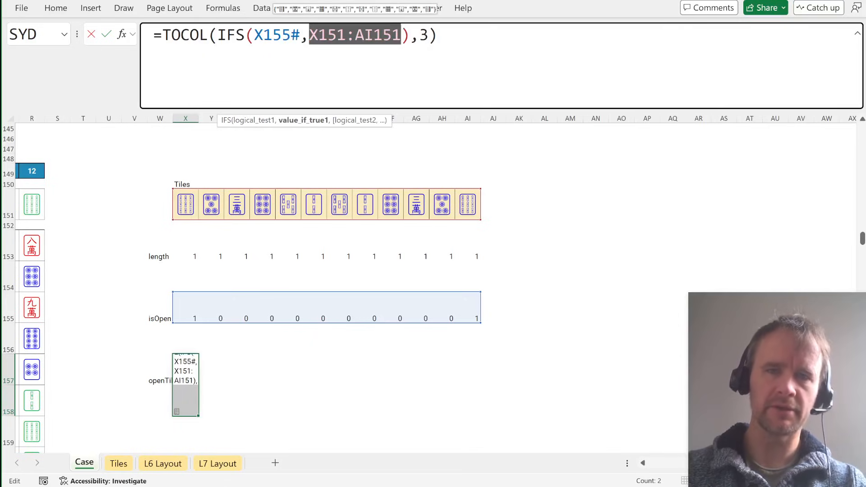
{"action": "left_click", "coordinate": [356, 35]}
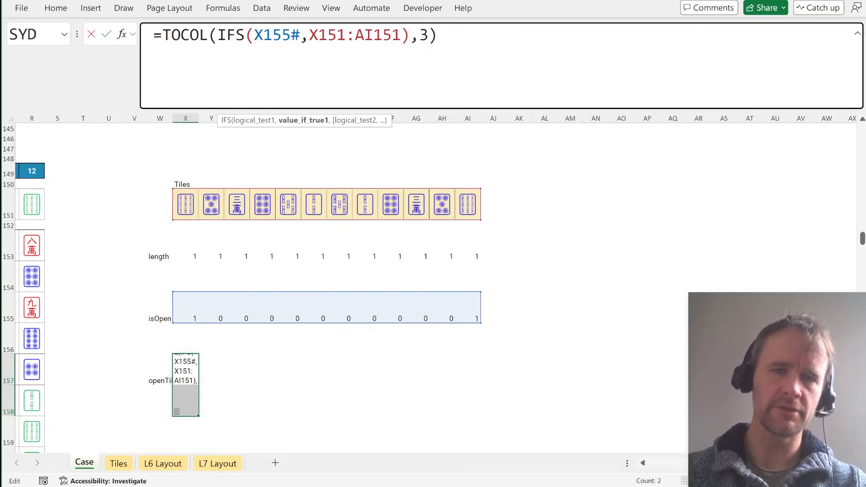
{"action": "double_click", "coordinate": [423, 35]}
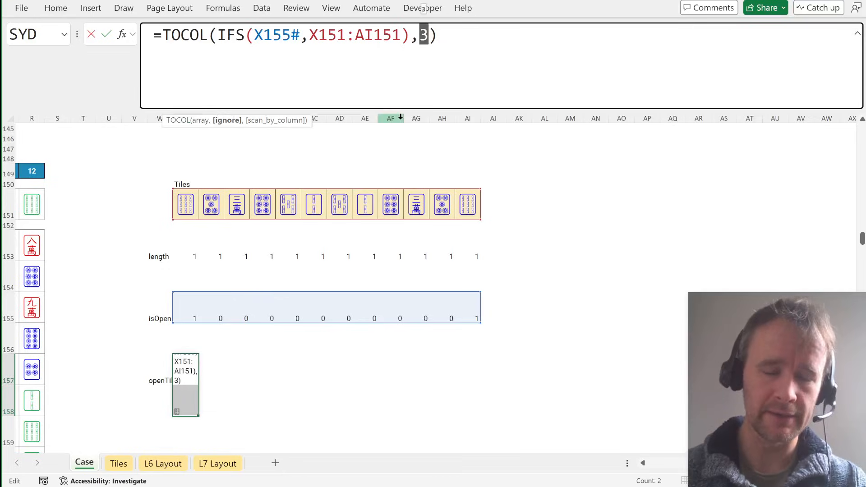
{"action": "key", "text": "Return"}
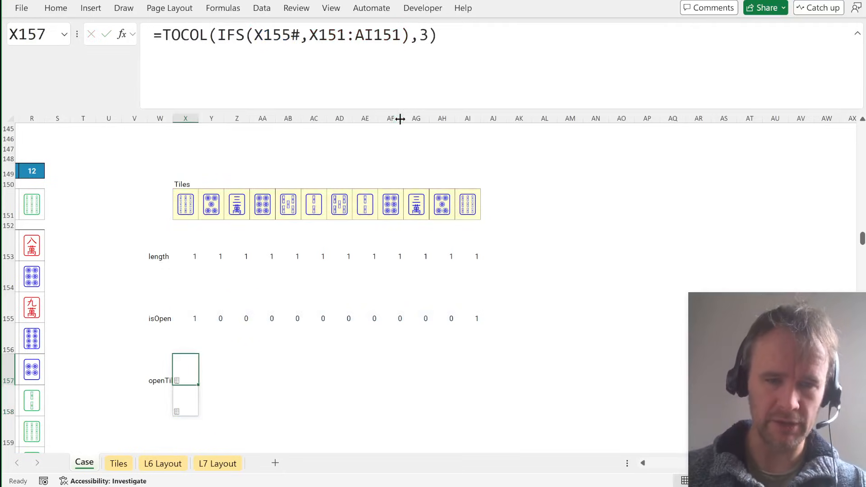
Step: Autofit the width of column W to the openTiles label
{"action": "key", "text": "Left"}
{"action": "key", "text": "alt+h"}
{"action": "key", "text": "o"}
{"action": "key", "text": "i"}
{"action": "key", "text": "Right"}
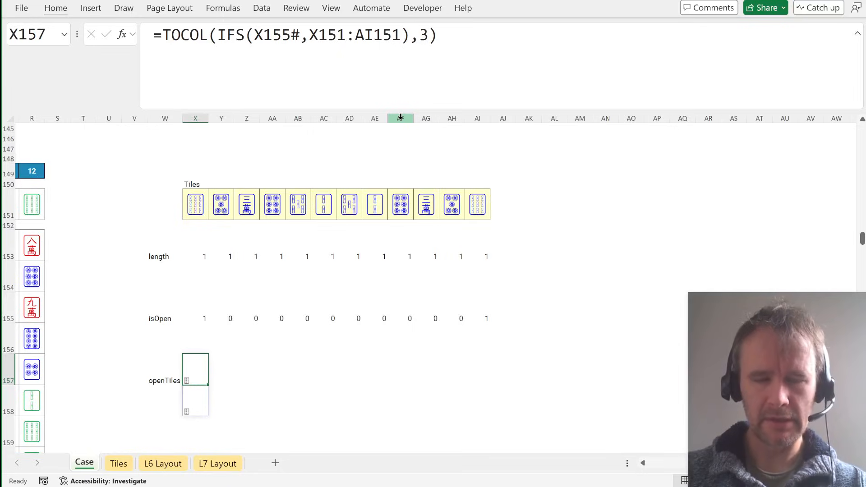
Step: Wrap the tile range in the X157 formula in LEFT so it reads LEFT(X151:AI151)
{"action": "left_click", "coordinate": [309, 35]}
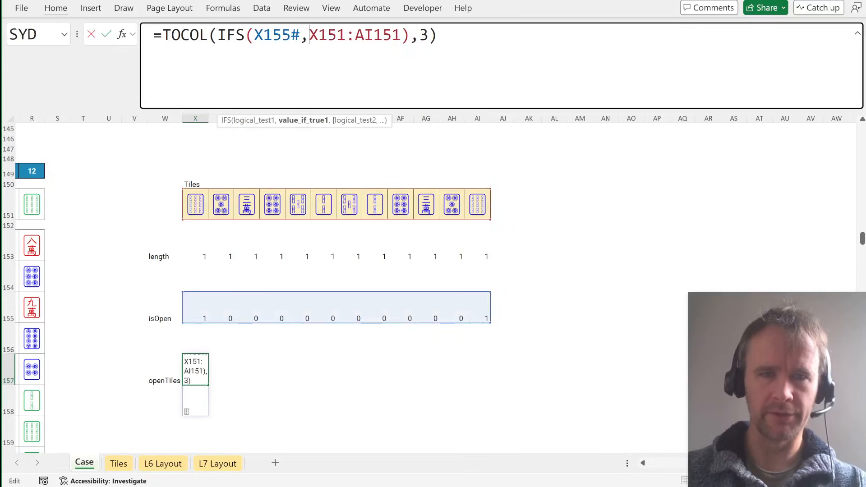
{"action": "type", "text": "LEFT("}
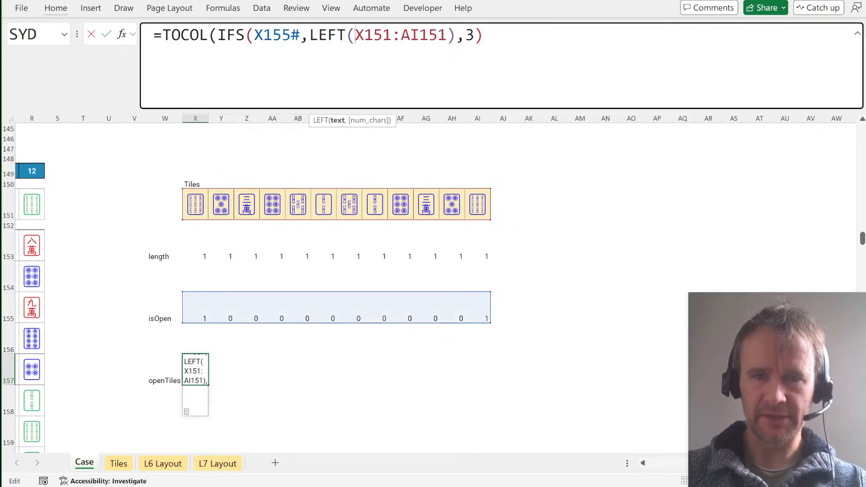
{"action": "type", "text": ")"}
{"action": "key", "text": "Return"}
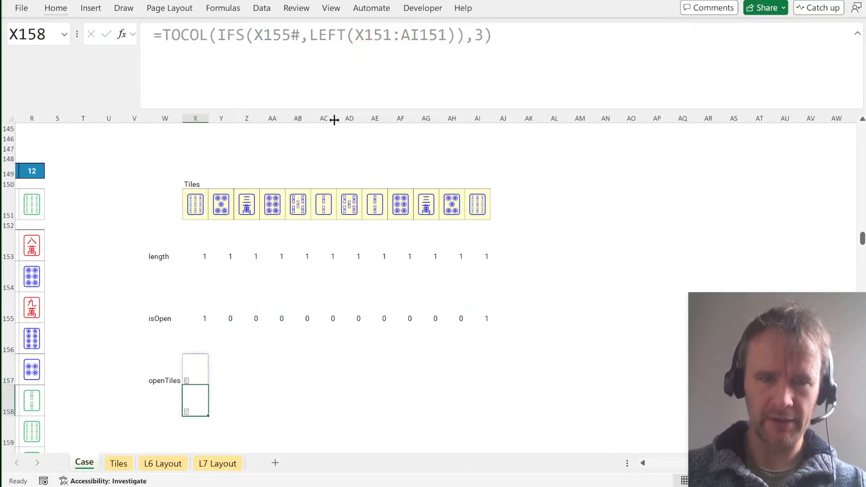
Step: Try stacking a second tile in X151 to test the open tile formulas, and undo the edit
{"action": "left_click", "coordinate": [195, 203]}
{"action": "left_click", "coordinate": [198, 34]}
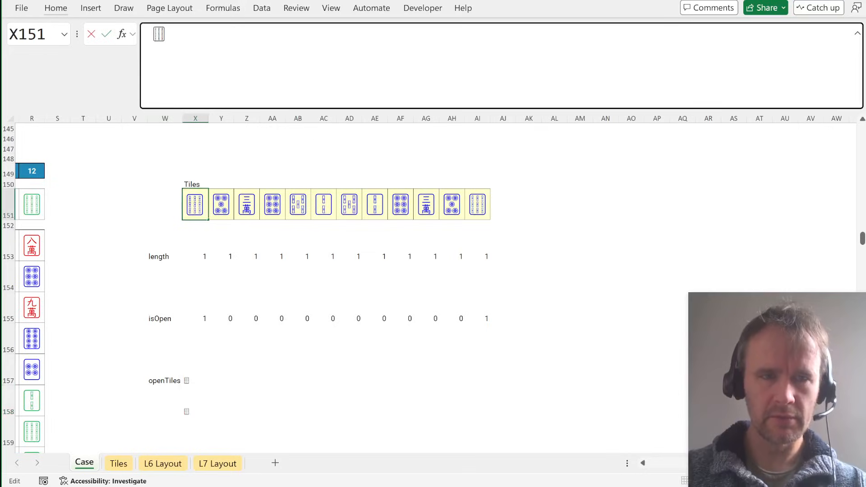
{"action": "key", "text": "ctrl+v"}
{"action": "key", "text": "Return"}
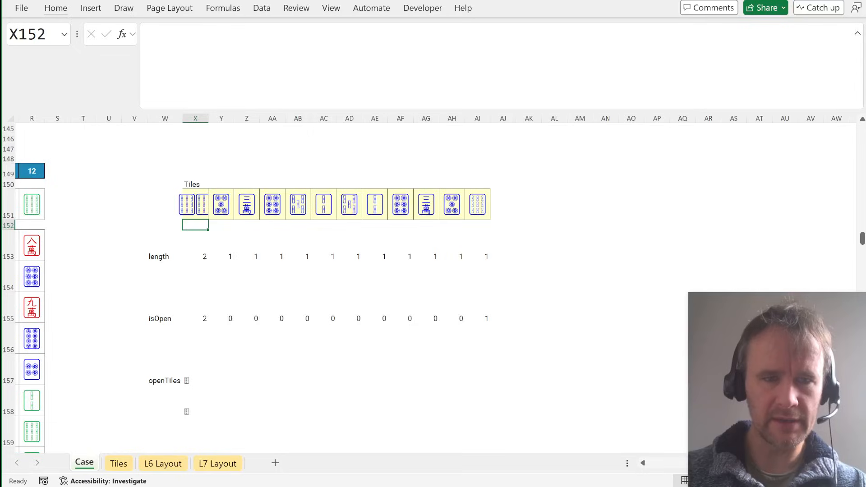
{"action": "key", "text": "Up"}
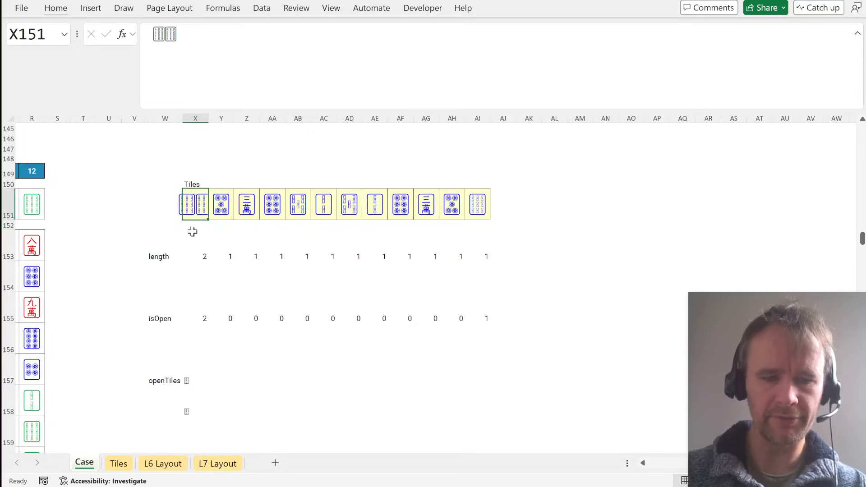
{"action": "key", "text": "ctrl+z"}
Step: Label cell Z157 as group
{"action": "left_click", "coordinate": [191, 378]}
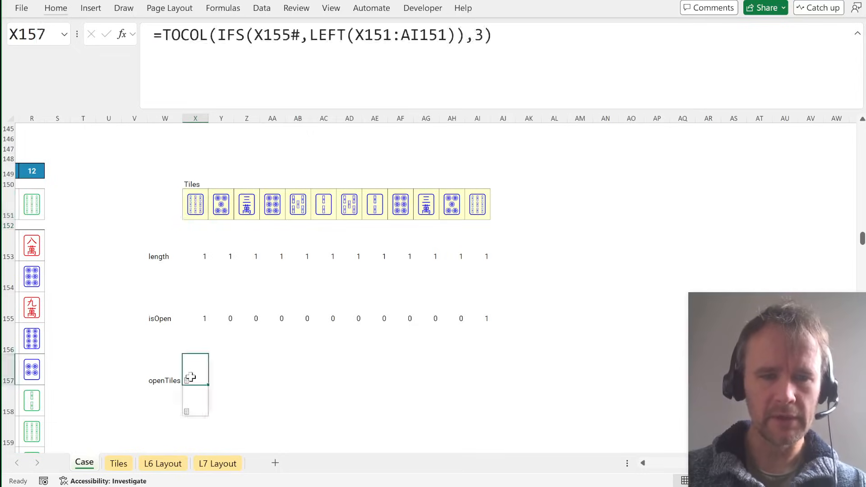
{"action": "key", "text": "Right"}
{"action": "key", "text": "Right"}
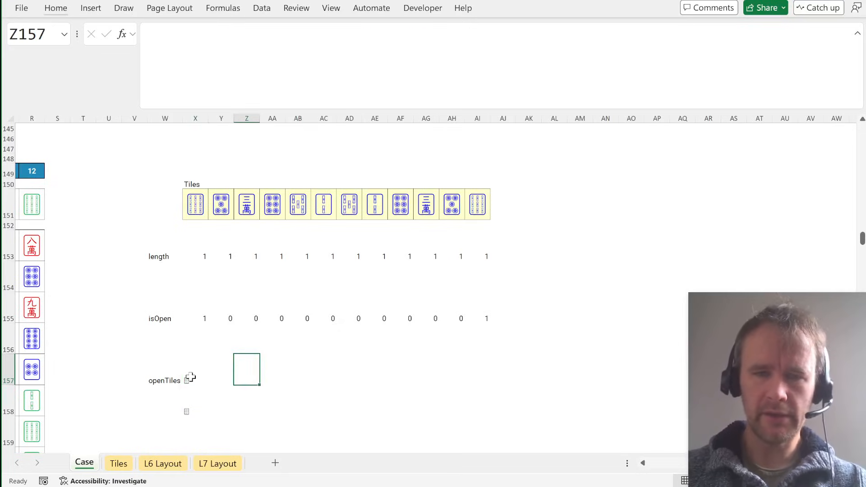
{"action": "type", "text": "group"}
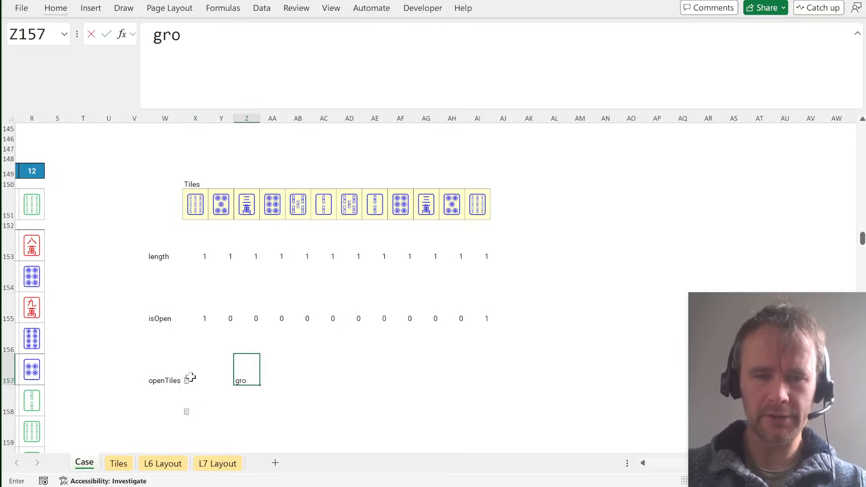
{"action": "key", "text": "Right"}
Step: Count the open tiles by type in AA157 with =GROUPBY(X157#,X157#,ROWS,0,0)
{"action": "type", "text": "=group"}
{"action": "key", "text": "Tab"}
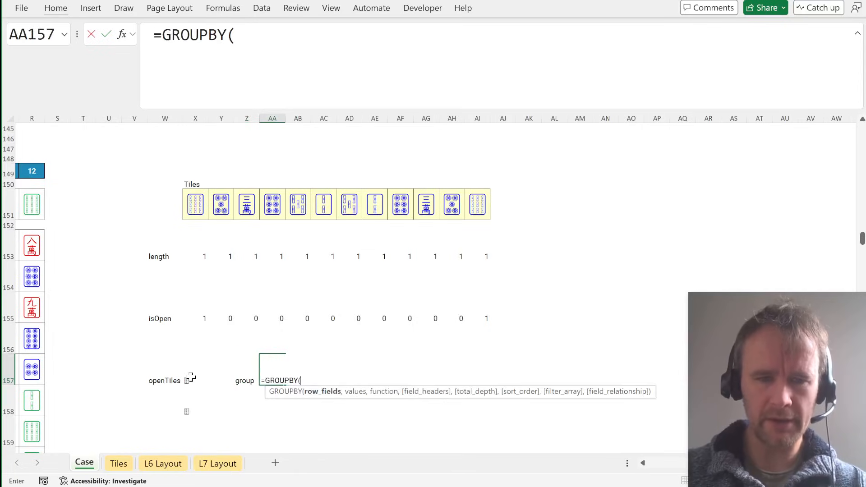
{"action": "left_click", "coordinate": [191, 378]}
{"action": "type", "text": "#,"}
{"action": "key", "text": "Left"}
{"action": "left_click", "coordinate": [191, 379]}
{"action": "type", "text": "#"}
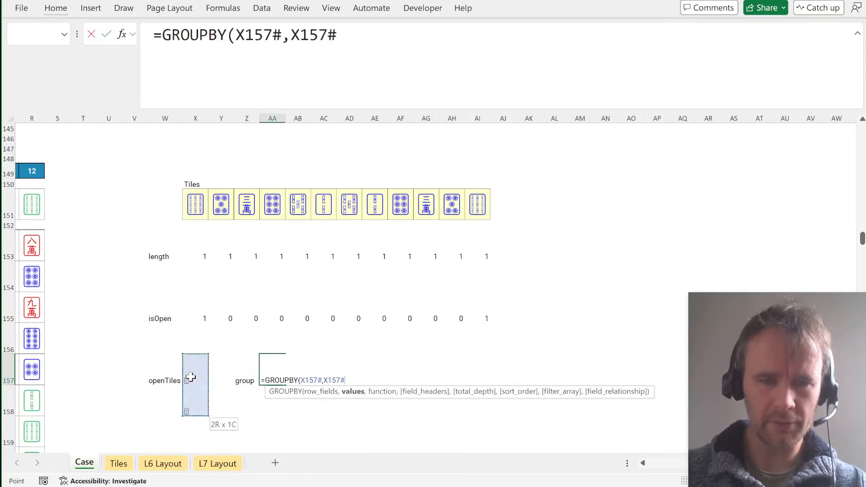
{"action": "type", "text": ",rows,0,0)"}
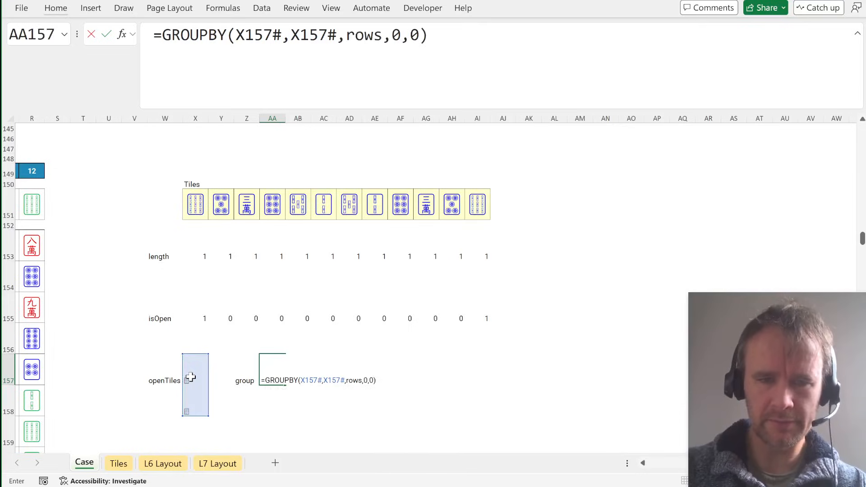
{"action": "key", "text": "Return"}
{"action": "key", "text": "Up"}
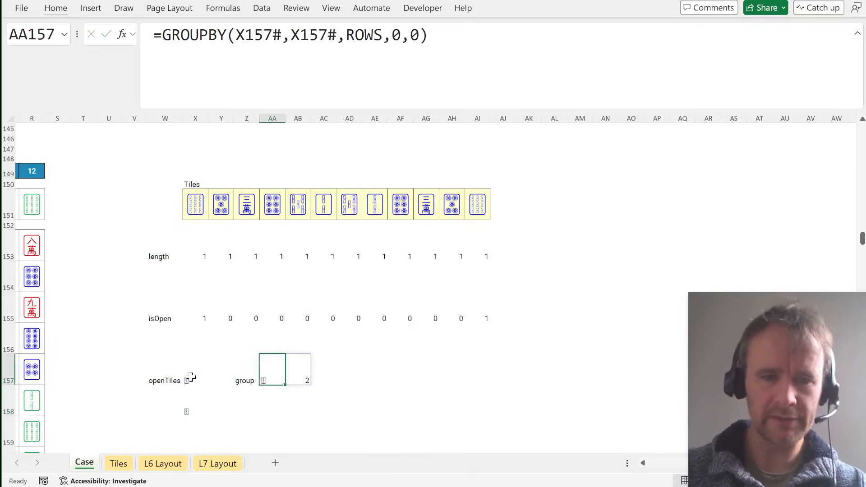
{"action": "key", "text": "shift+Right"}
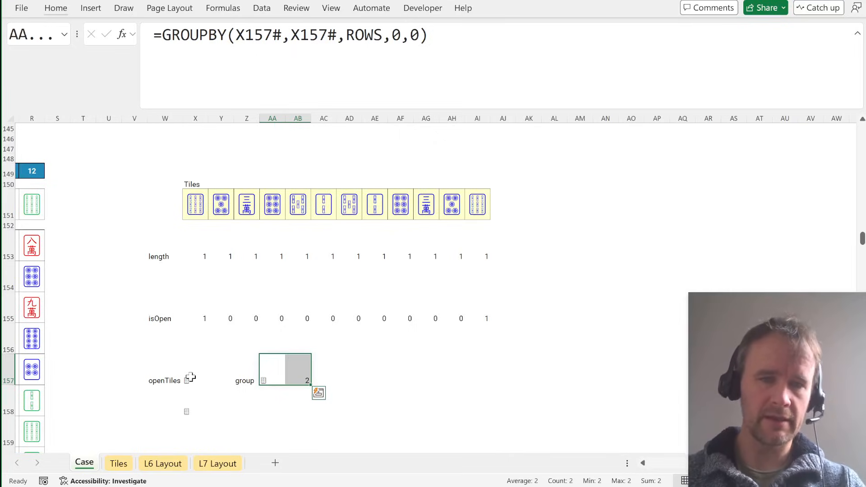
Step: Replace the _prev call in the X155 isOpen formula with _Shift(X153#,,1,,0)
{"action": "left_click_drag", "start_coordinate": [199, 202], "coordinate": [483, 223]}
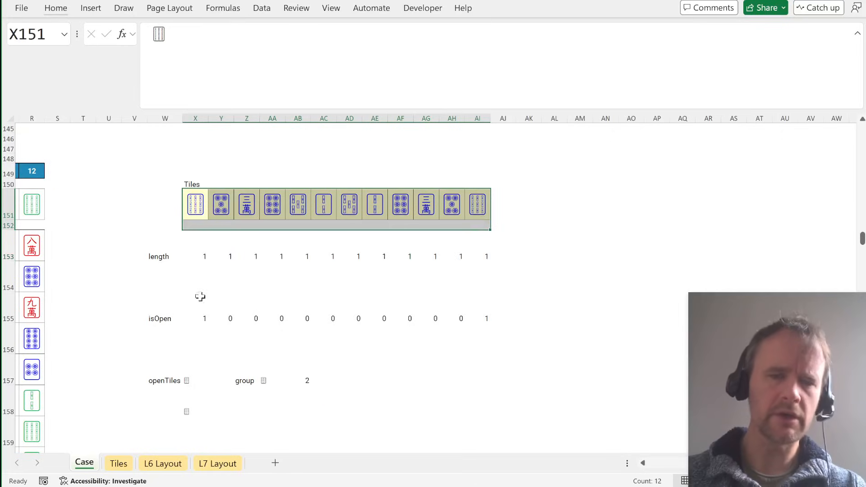
{"action": "left_click", "coordinate": [202, 319]}
{"action": "left_click", "coordinate": [190, 36]}
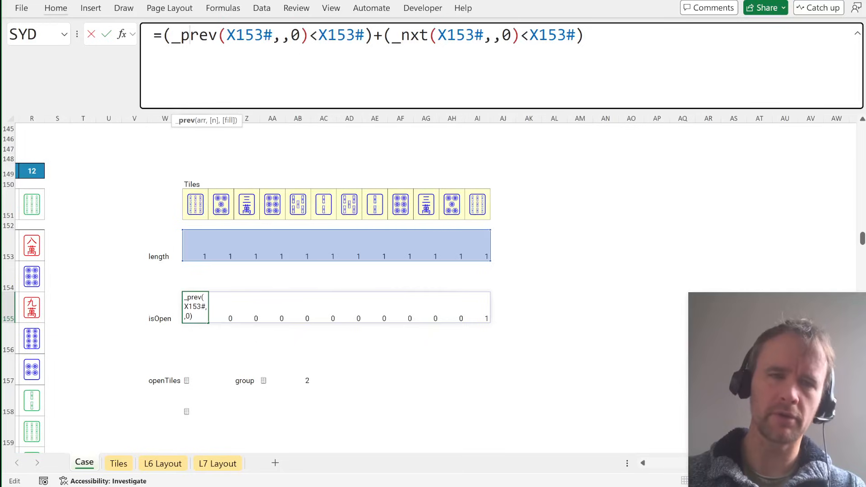
{"action": "double_click", "coordinate": [190, 36]}
{"action": "type", "text": "_Shift"}
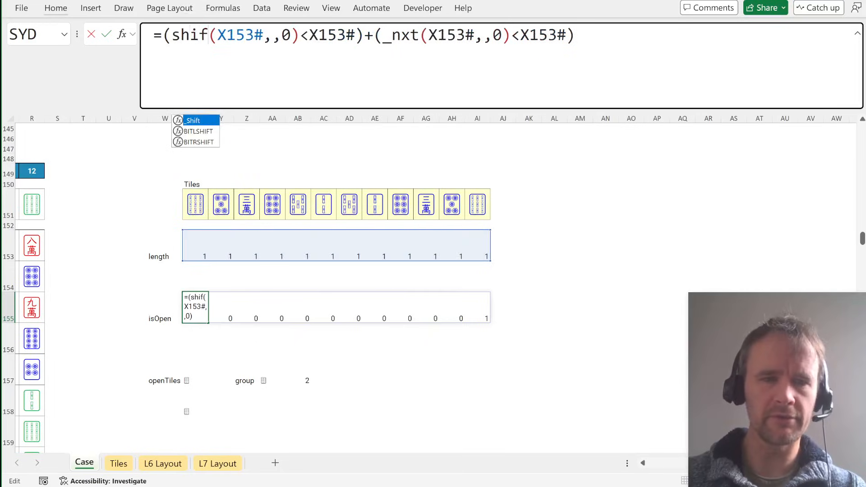
{"action": "key", "text": "Tab"}
{"action": "left_click", "coordinate": [290, 36]}
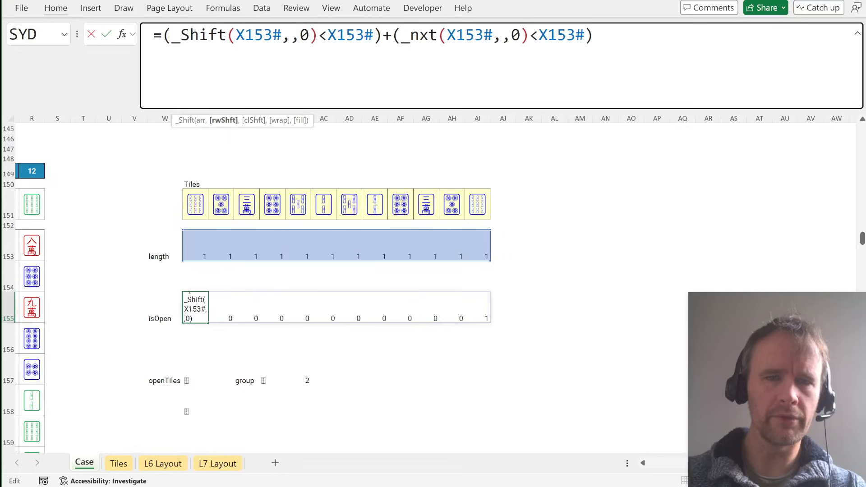
{"action": "type", "text": ",1,"}
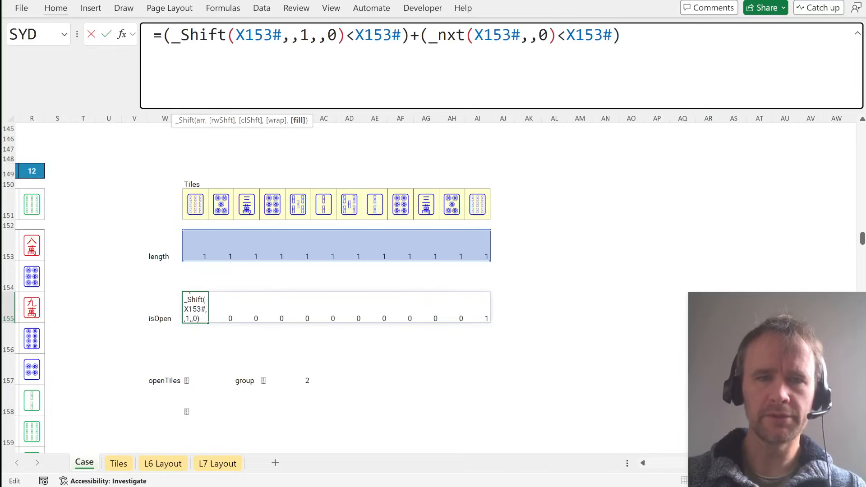
{"action": "left_click_drag", "start_coordinate": [282, 35], "coordinate": [291, 36]}
Step: Replace the _nxt call in the X155 formula with a copy of the _Shift call using a column shift of -1
{"action": "left_click_drag", "start_coordinate": [172, 36], "coordinate": [346, 35]}
{"action": "key", "text": "ctrl+c"}
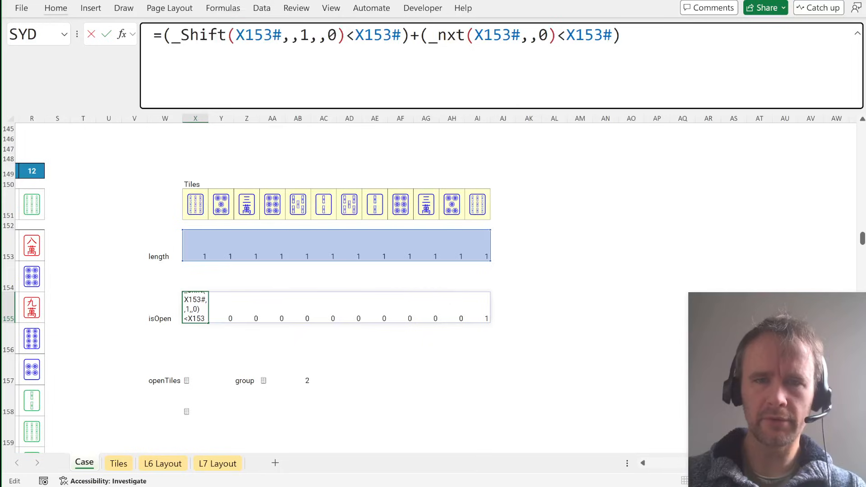
{"action": "left_click_drag", "start_coordinate": [427, 35], "coordinate": [558, 35]}
{"action": "key", "text": "ctrl+v"}
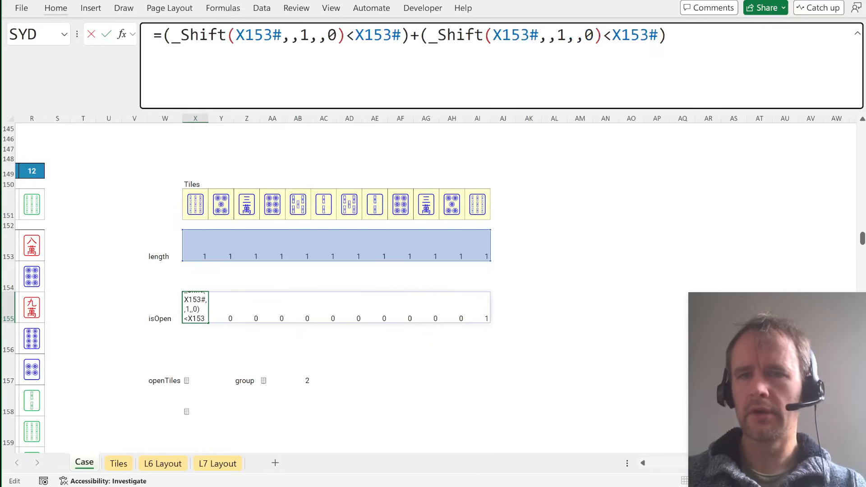
{"action": "left_click", "coordinate": [558, 35]}
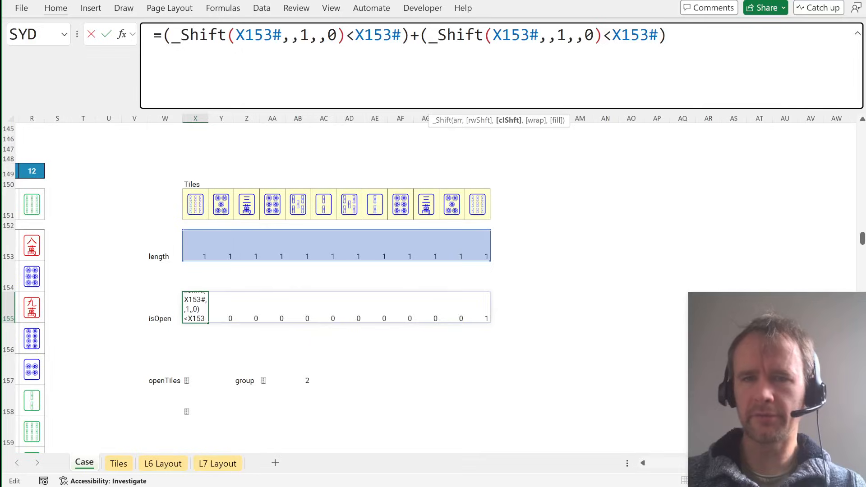
{"action": "type", "text": "-"}
{"action": "key", "text": "Return"}
{"action": "key", "text": "Return"}
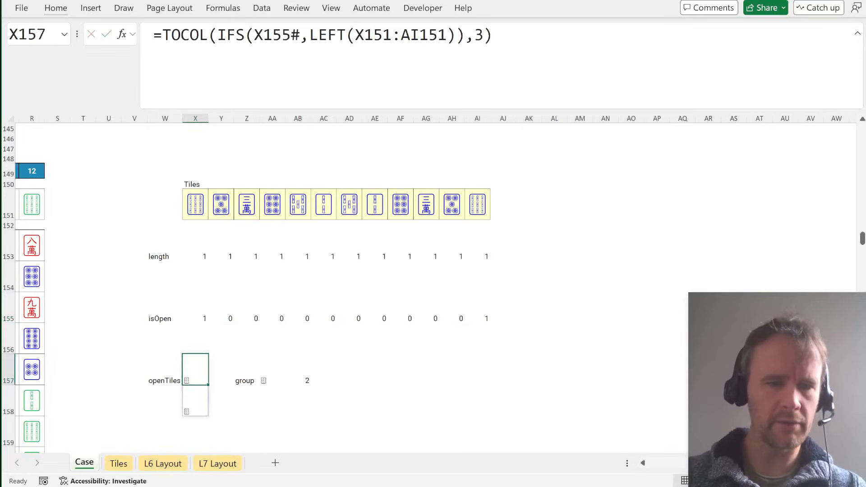
Step: Label cell AD157 as clean
{"action": "key", "text": "Right"}
{"action": "key", "text": "Right"}
{"action": "key", "text": "Right"}
{"action": "key", "text": "Right"}
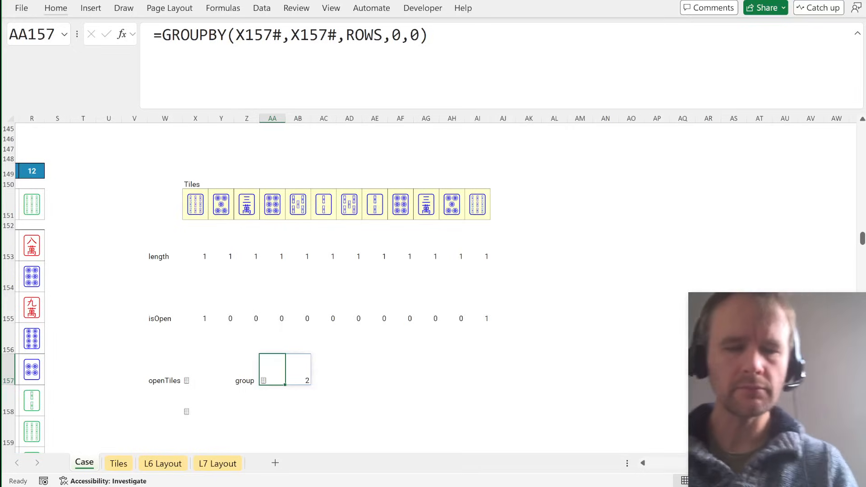
{"action": "key", "text": "Right"}
{"action": "key", "text": "Right"}
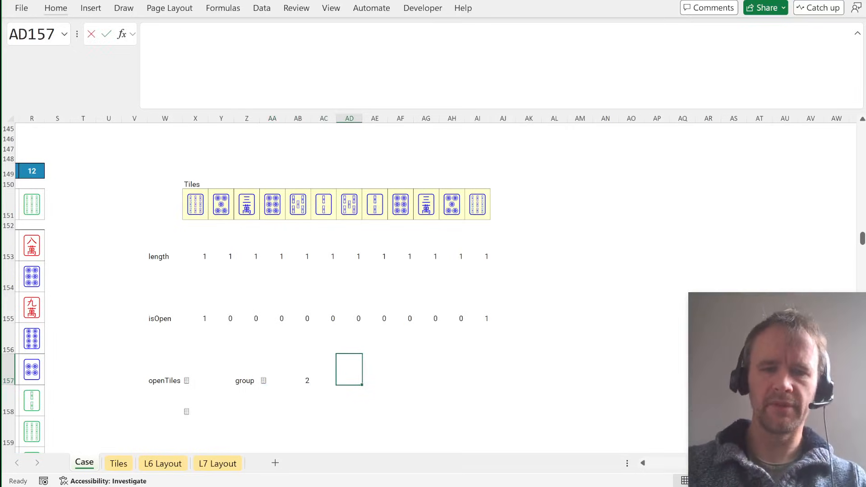
{"action": "type", "text": "="}
{"action": "key", "text": "Escape"}
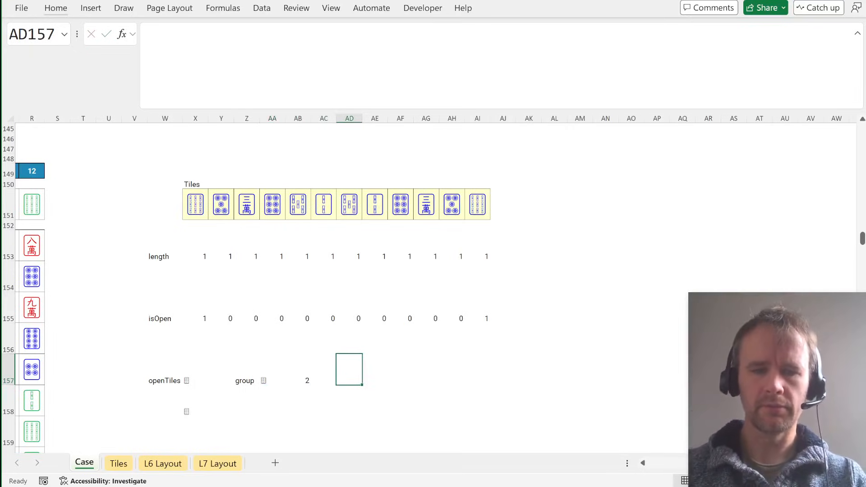
{"action": "type", "text": "clean"}
{"action": "key", "text": "Tab"}
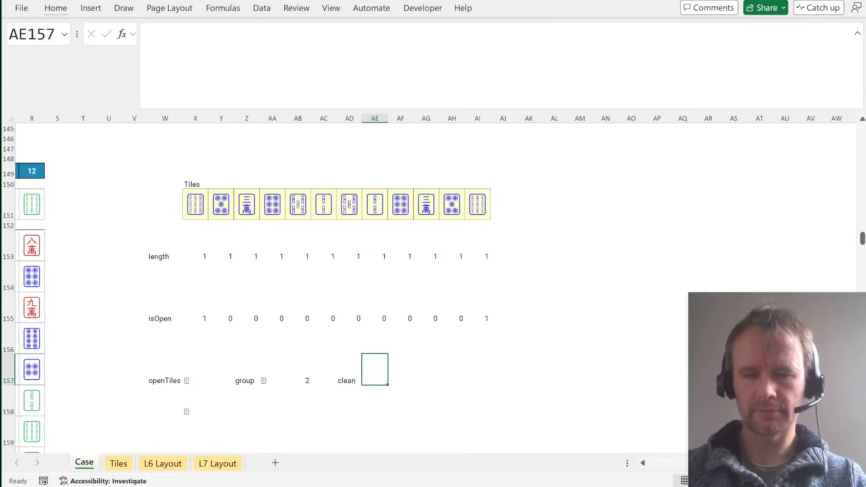
Step: Start a REDUCE formula in AE157 with the tile row X151:AI151 as its initial value
{"action": "type", "text": "=red"}
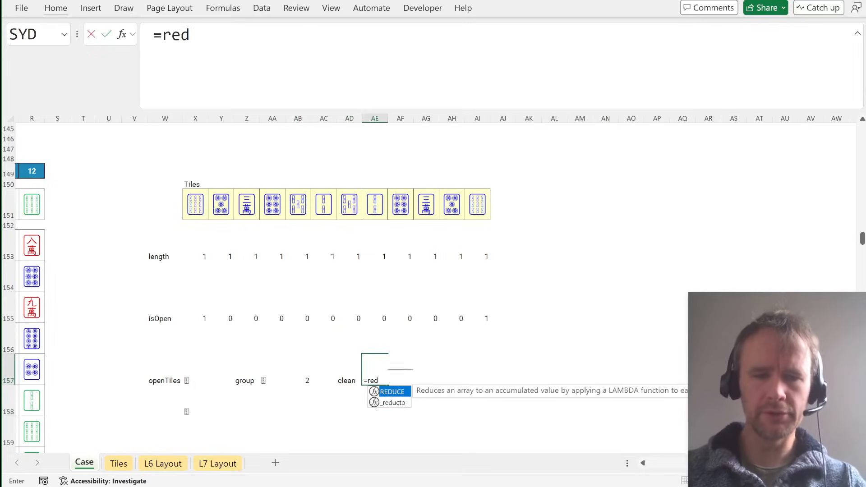
{"action": "key", "text": "Tab"}
{"action": "left_click", "coordinate": [189, 203]}
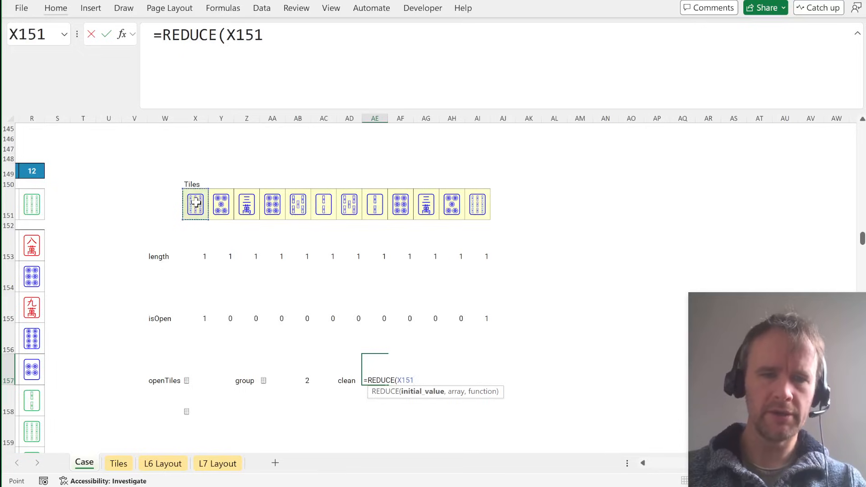
{"action": "key", "text": "ctrl+shift+Right"}
{"action": "type", "text": ","}
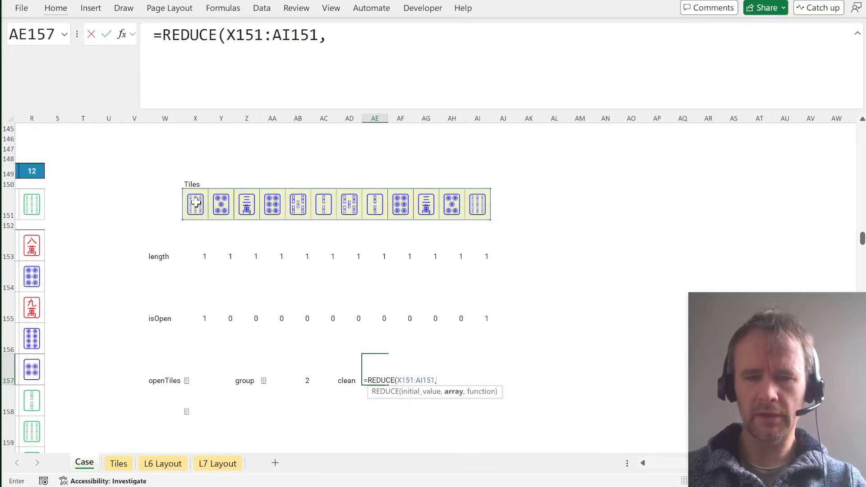
Step: Give the REDUCE formula SEQUENCE(ROWS(AA157#)) as its array argument
{"action": "type", "text": "seq"}
{"action": "key", "text": "Tab"}
{"action": "type", "text": "rows"}
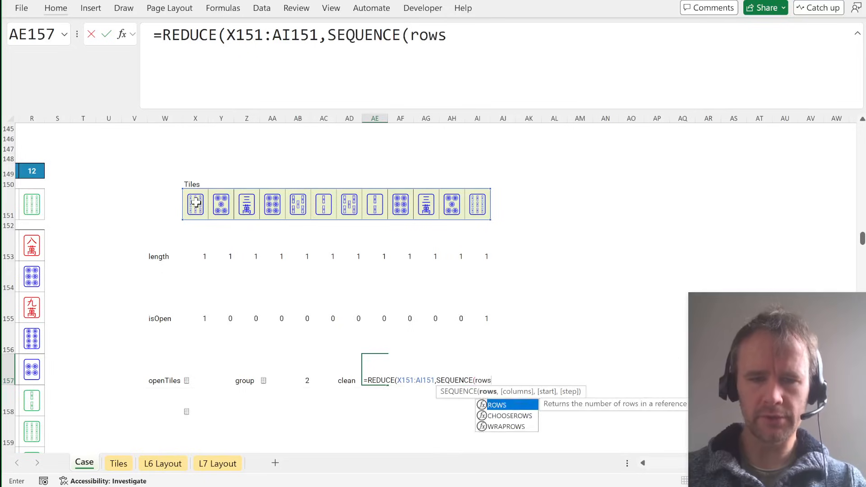
{"action": "key", "text": "Tab"}
{"action": "key", "text": "Left"}
{"action": "key", "text": "Left"}
{"action": "key", "text": "Left"}
{"action": "key", "text": "Left"}
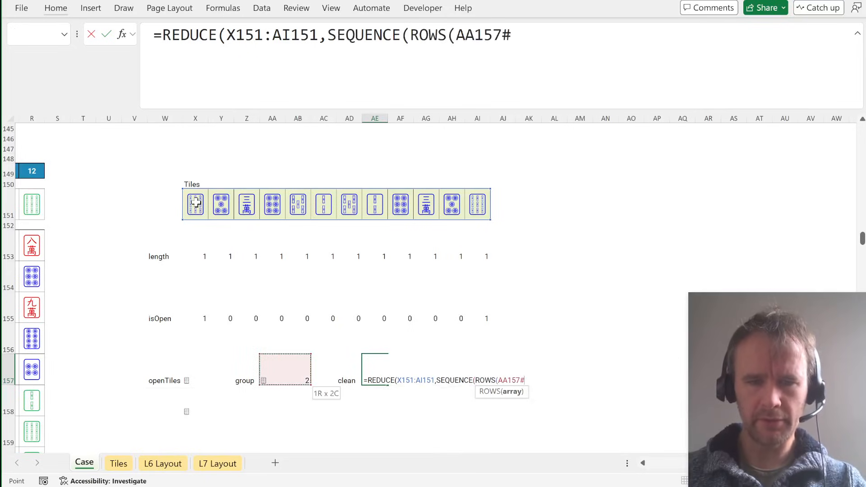
{"action": "type", "text": ")),"}
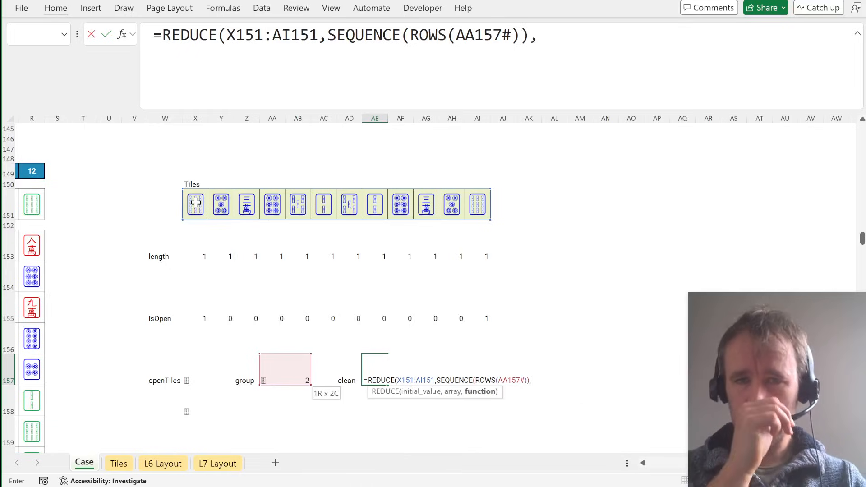
Step: Add LAMBDA(a,v, as the REDUCE function and continue the formula on a new line
{"action": "type", "text": "lam"}
{"action": "key", "text": "Tab"}
{"action": "type", "text": "a,v,"}
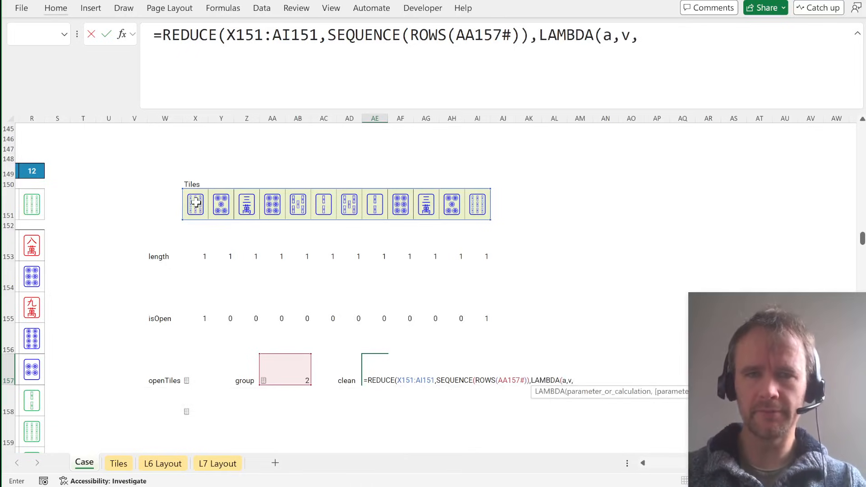
{"action": "key", "text": "alt+Return"}
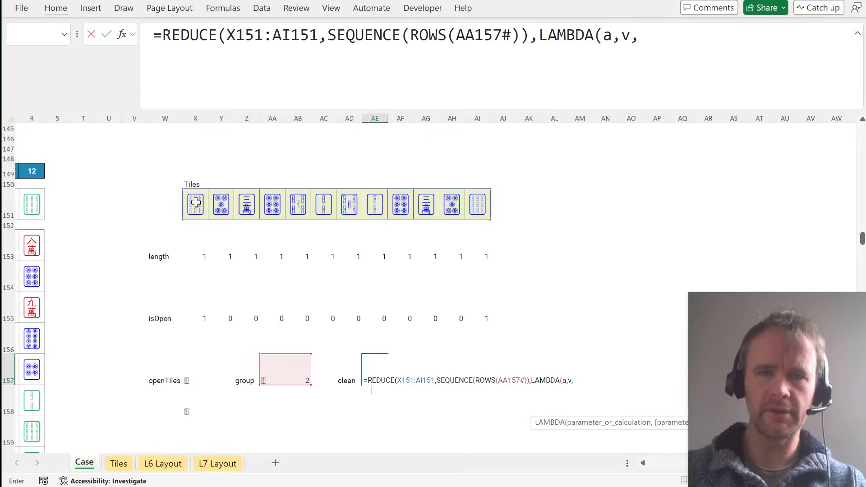
Step: Open an IF inside the LAMBDA that tests the isOpen flags in X155#
{"action": "type", "text": "if"}
{"action": "key", "text": "Tab"}
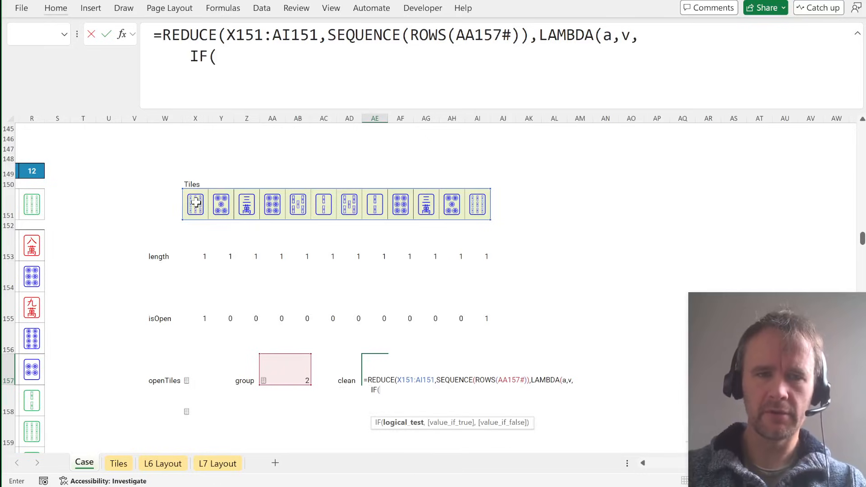
{"action": "type", "text": "ispo"}
{"action": "key", "text": "BackSpace"}
{"action": "key", "text": "BackSpace"}
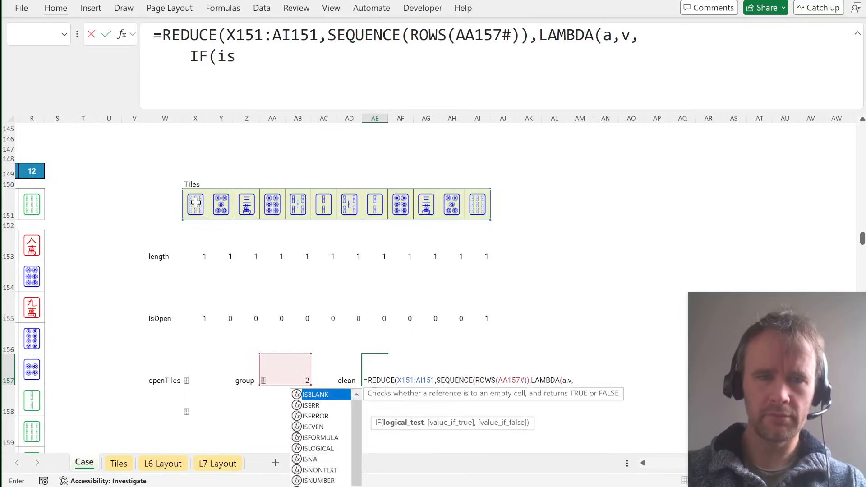
{"action": "type", "text": "op"}
{"action": "key", "text": "Return"}
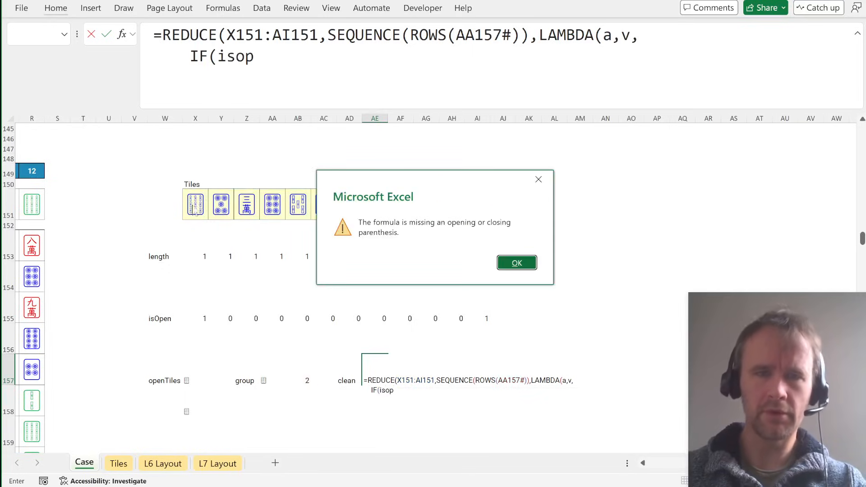
{"action": "key", "text": "Return"}
{"action": "left_click", "coordinate": [202, 315]}
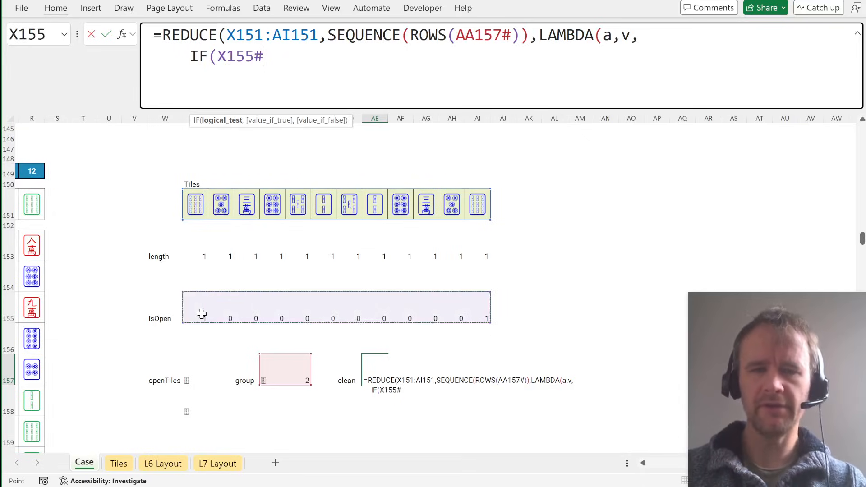
{"action": "type", "text": ","}
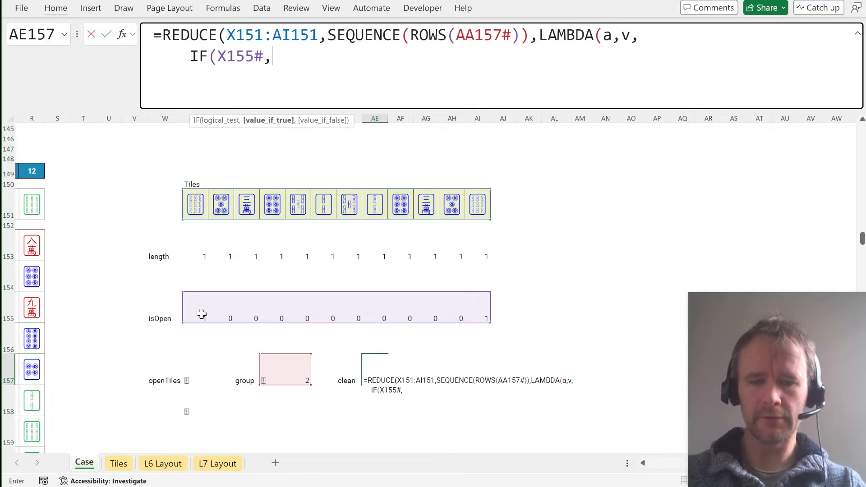
Step: Begin the IF's true value with a SUBSTITUTE call that takes a as its text
{"action": "type", "text": "sub"}
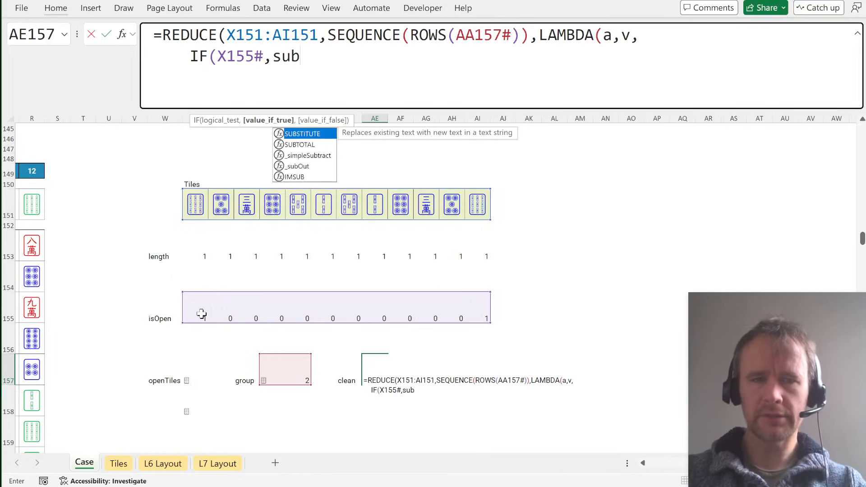
{"action": "key", "text": "Tab"}
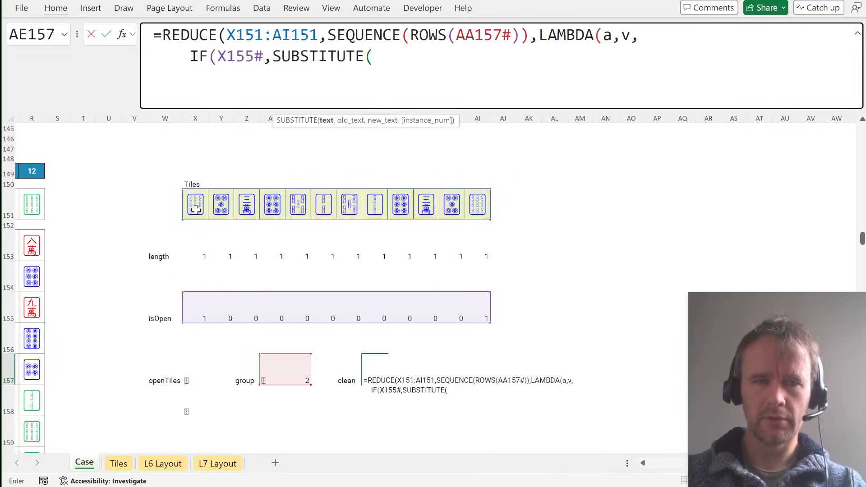
{"action": "type", "text": "a,"}
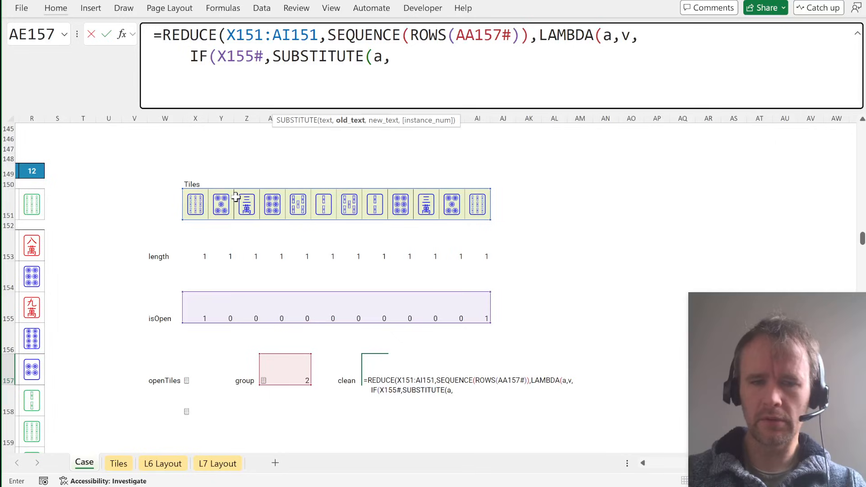
{"action": "type", "text": "ind"}
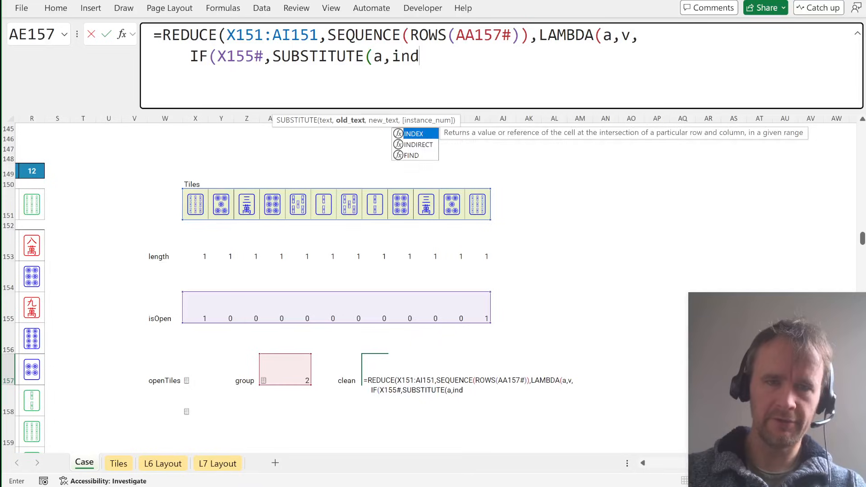
Step: Extend the IF test to X155#*(INDEX(AA157#,v,2)>1), requiring more than one open tile of the type
{"action": "left_click", "coordinate": [263, 57]}
{"action": "type", "text": "*inde"}
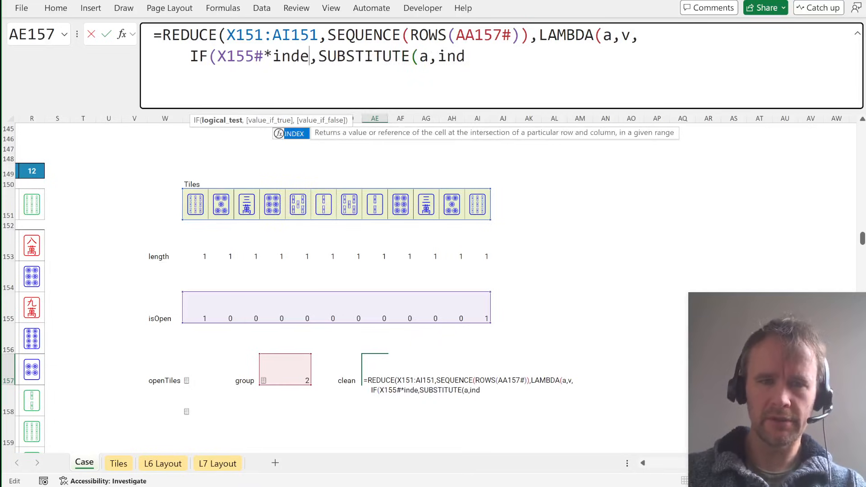
{"action": "key", "text": "Tab"}
{"action": "left_click", "coordinate": [284, 373]}
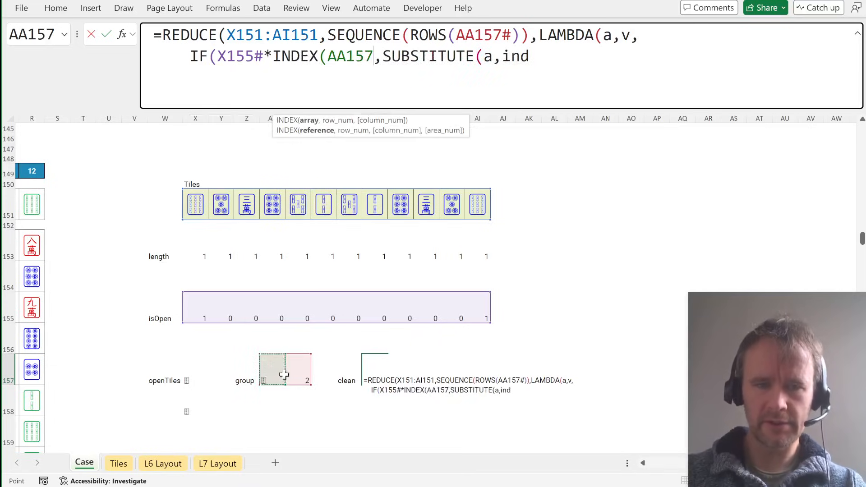
{"action": "type", "text": ",v,2"}
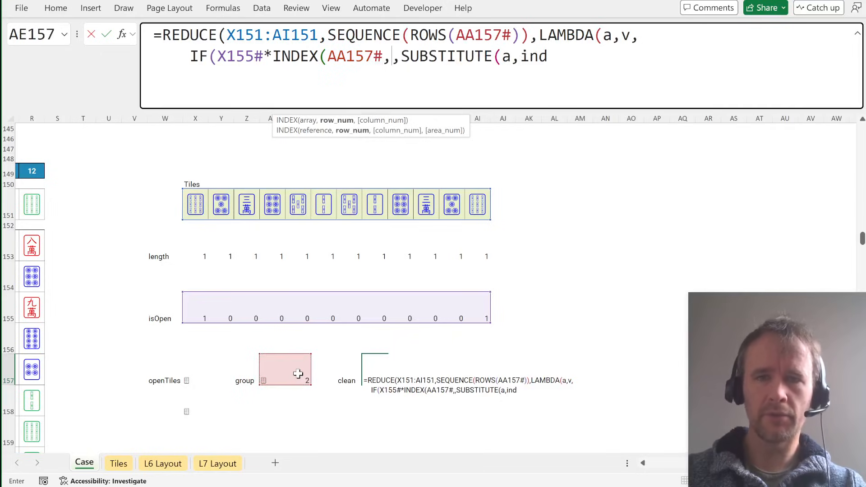
{"action": "type", "text": ")"}
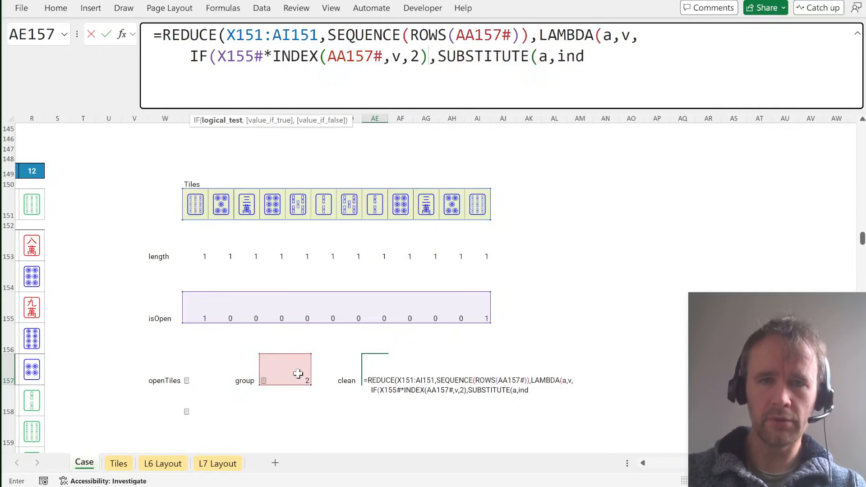
{"action": "type", "text": ">1"}
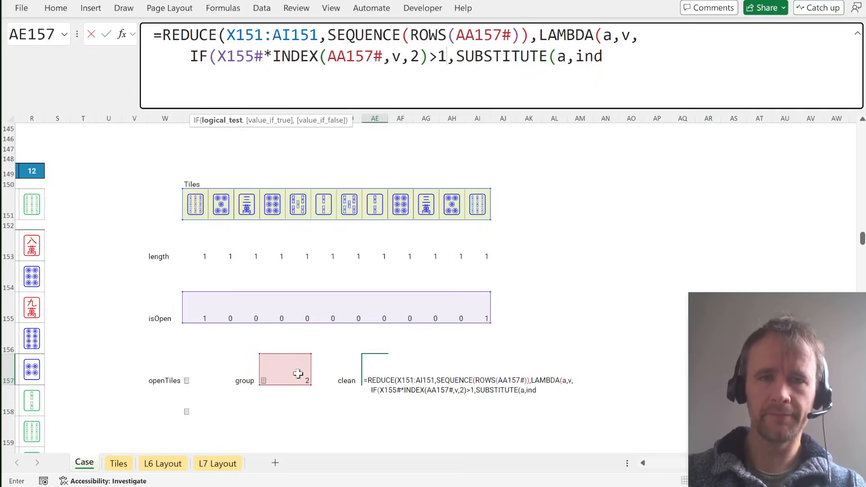
{"action": "type", "text": ")"}
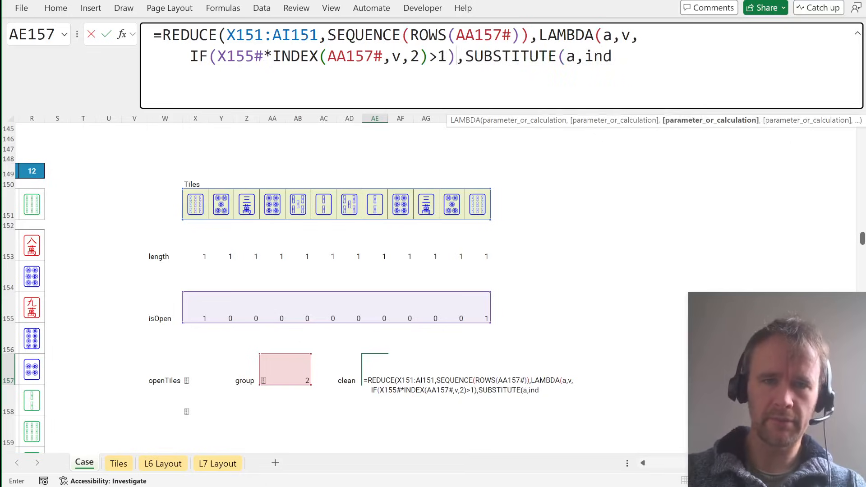
{"action": "left_click", "coordinate": [273, 56]}
{"action": "type", "text": "("}
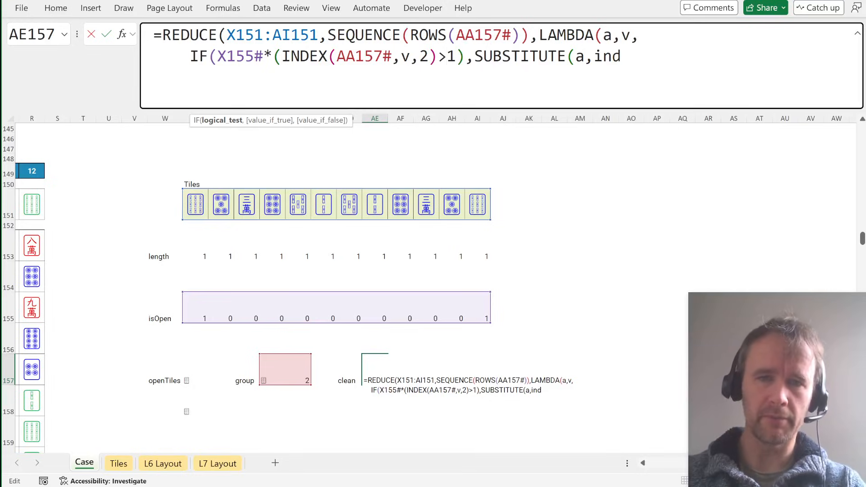
Step: Complete the SUBSTITUTE call as SUBSTITUTE(a,INDEX(AA157#,v,1),"",1) to remove the first instance of the grouped tile
{"action": "left_click", "coordinate": [621, 57]}
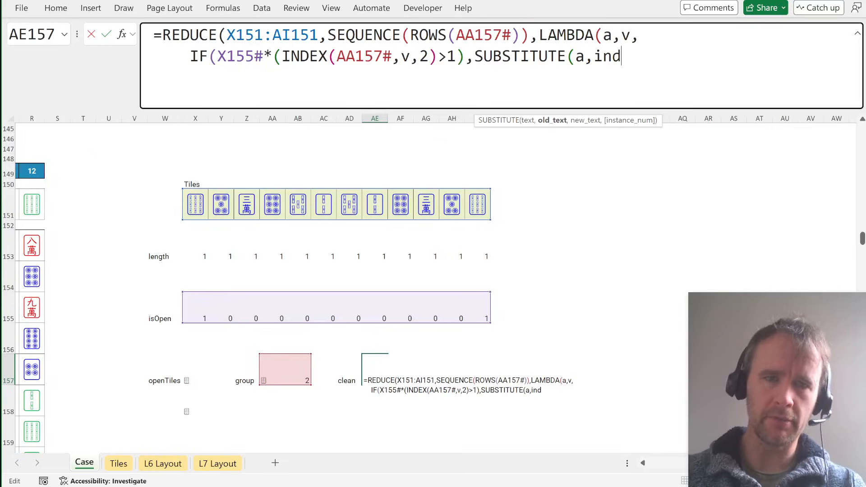
{"action": "left_click", "coordinate": [282, 56]}
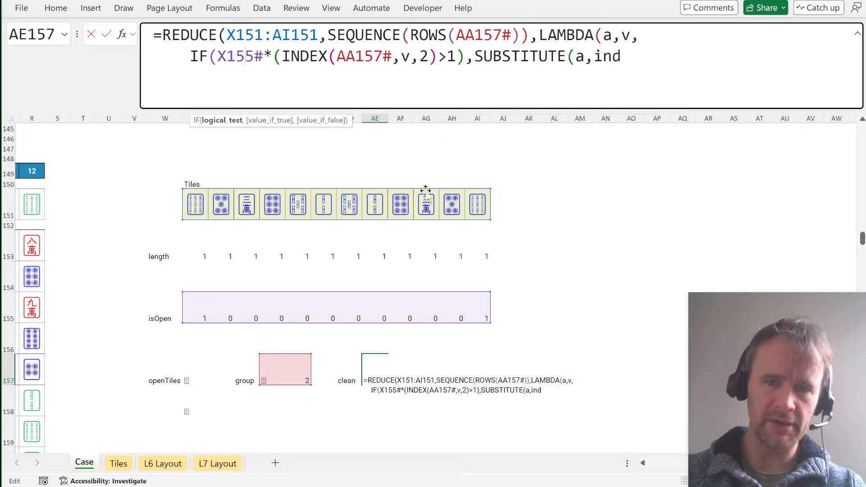
{"action": "left_click", "coordinate": [622, 56]}
{"action": "type", "text": "ex"}
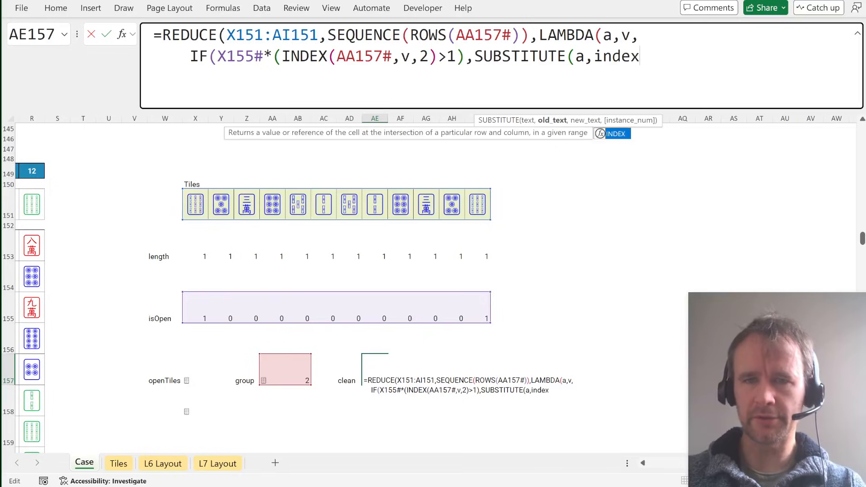
{"action": "key", "text": "Tab"}
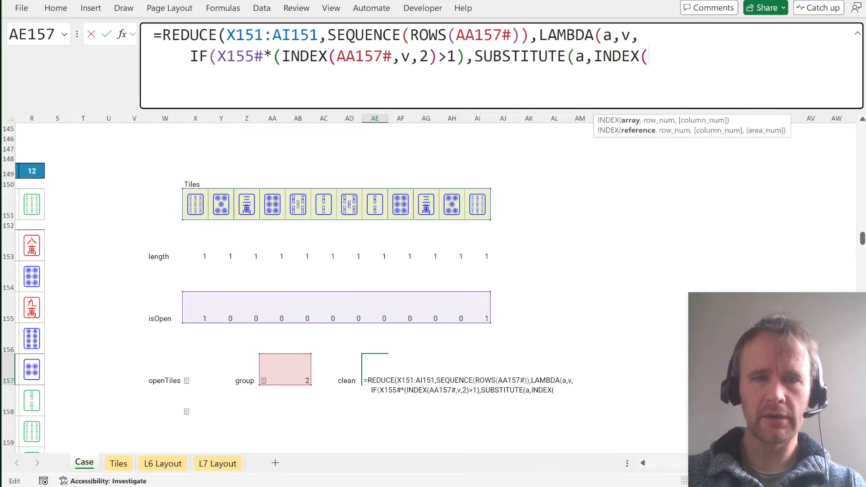
{"action": "left_click_drag", "start_coordinate": [270, 371], "coordinate": [291, 368]}
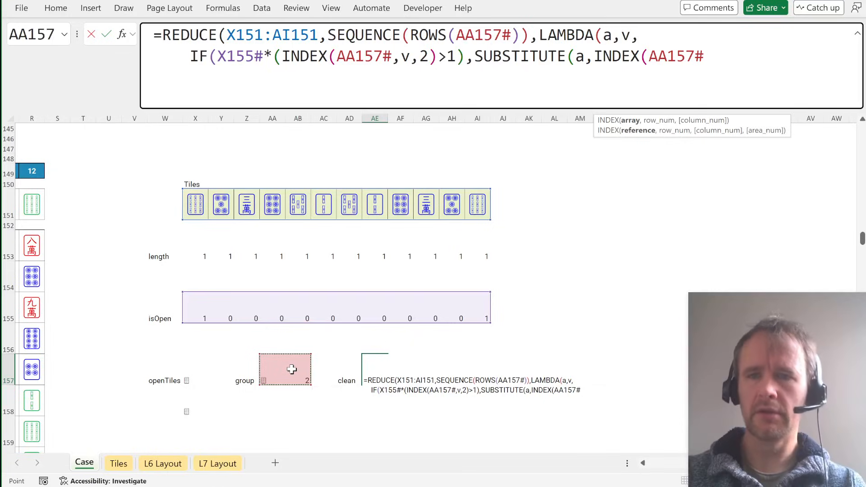
{"action": "type", "text": ",v,1),"}
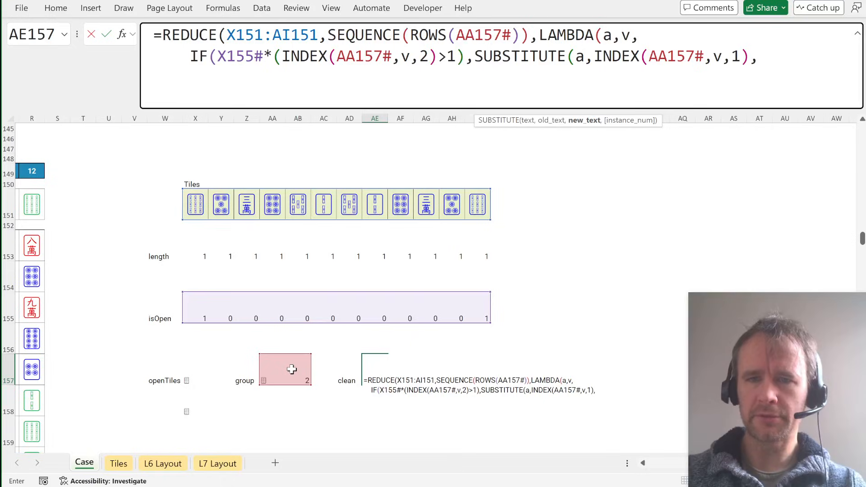
{"action": "type", "text": "\"\",1)"}
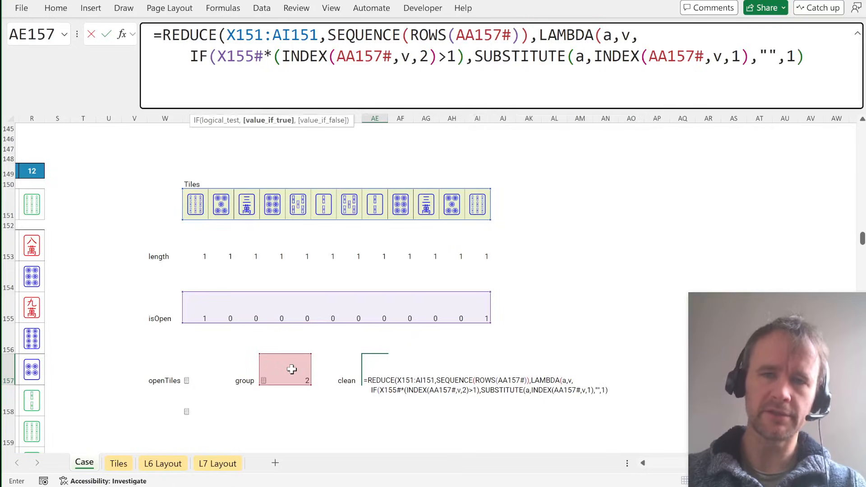
Step: Close the IF, LAMBDA and REDUCE calls and enter the formula in AE157
{"action": "type", "text": ")))"}
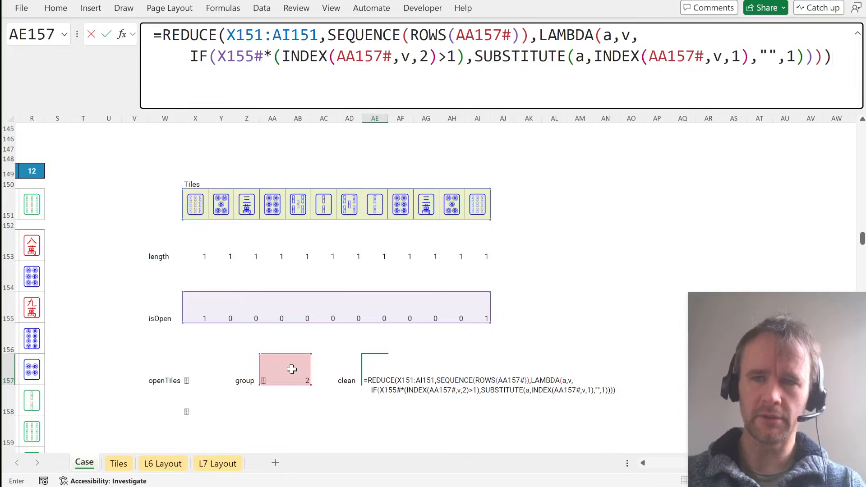
{"action": "key", "text": "Return"}
{"action": "key", "text": "Up"}
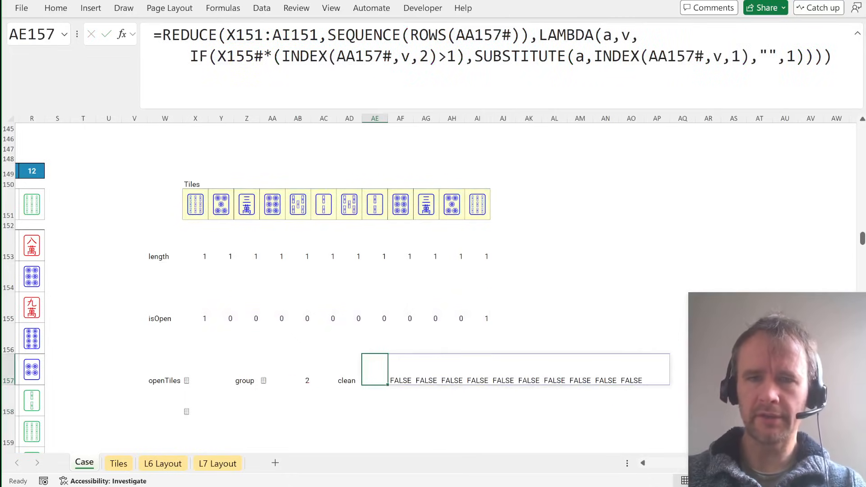
Step: Add a as the IF's value if false in the AE157 formula, re-enter it and check the spilled clean row
{"action": "left_click", "coordinate": [483, 57]}
{"action": "left_click", "coordinate": [279, 121]}
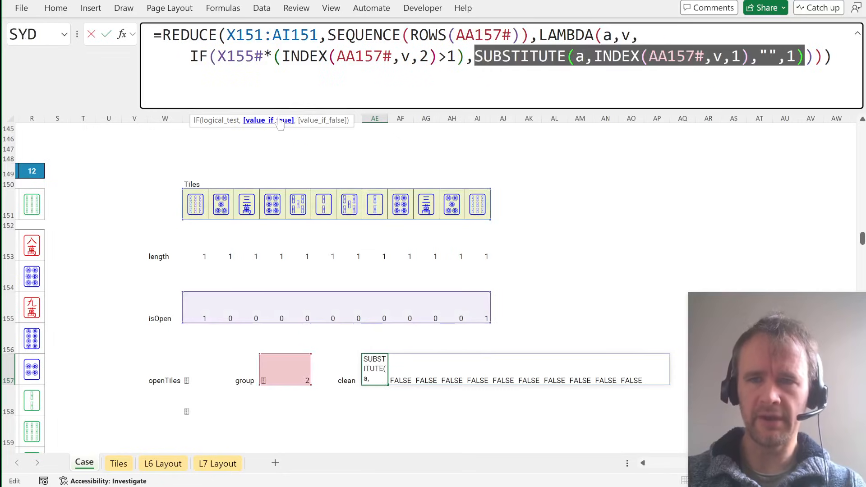
{"action": "key", "text": "Right"}
{"action": "type", "text": ",a"}
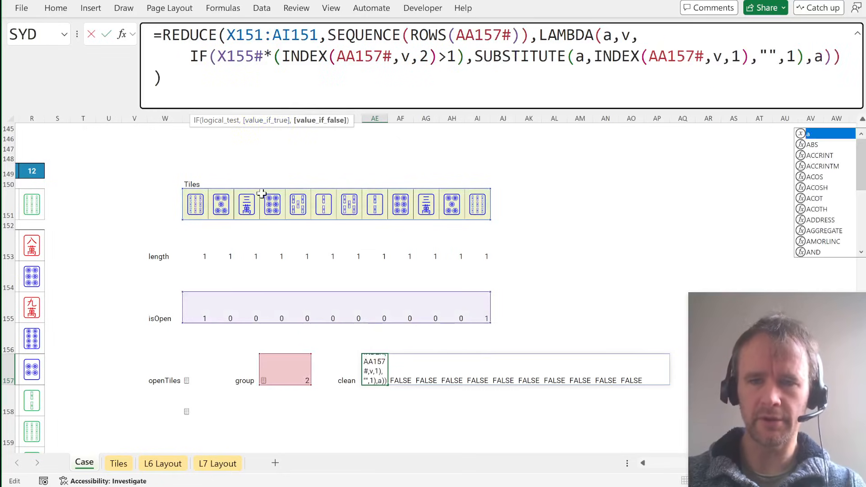
{"action": "key", "text": "Return"}
{"action": "key", "text": "Up"}
{"action": "key", "text": "ctrl+shift+Right"}
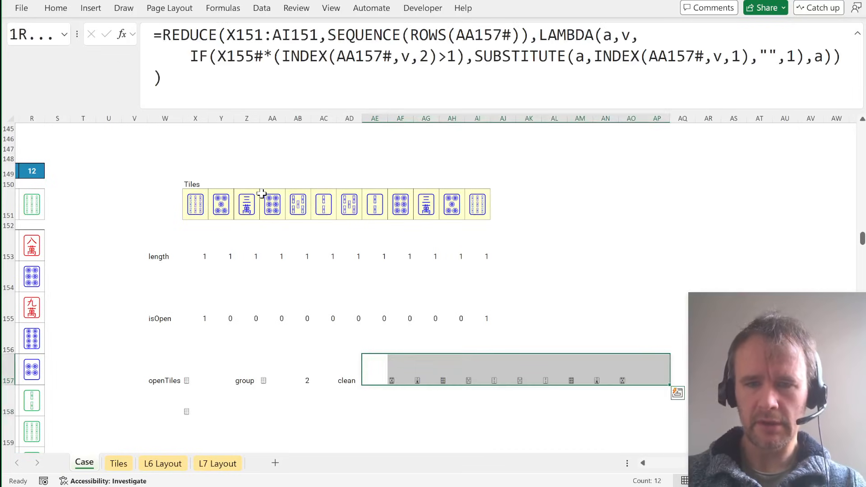
{"action": "scroll", "coordinate": [382, 344], "scroll_direction": "down", "scroll_amount": 2}
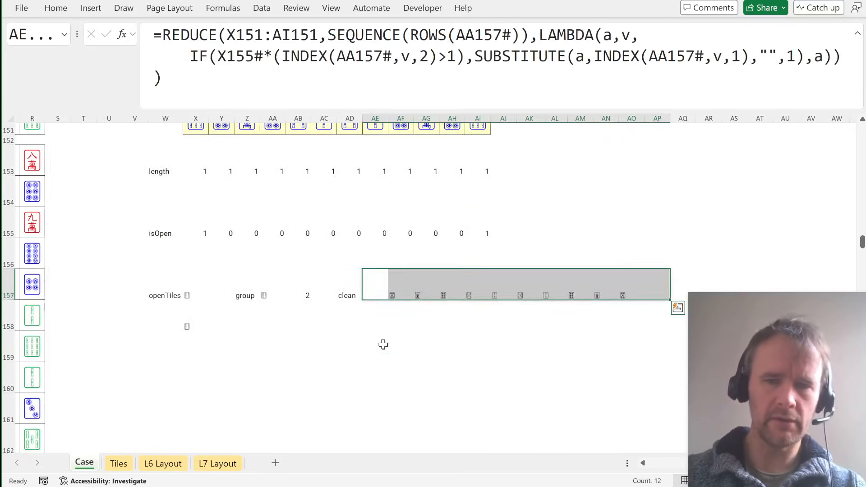
{"action": "scroll", "coordinate": [373, 289], "scroll_direction": "up", "scroll_amount": 2}
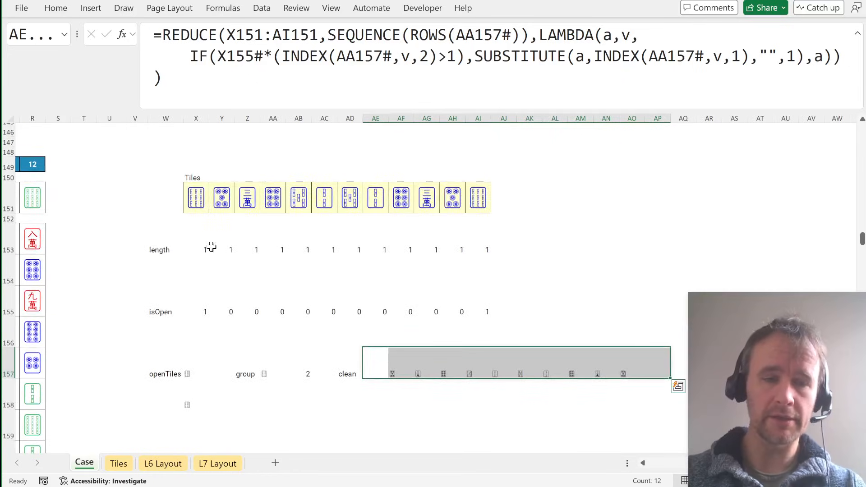
Step: Save the AE157 calculation as a Lambda named oneStep, with X151:AI151 as its tiles parameter
{"action": "key", "text": "Left"}
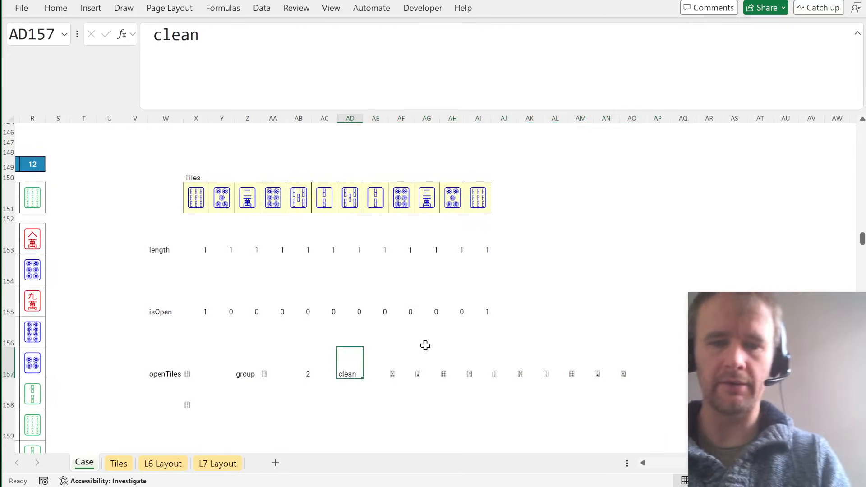
{"action": "key", "text": "Right"}
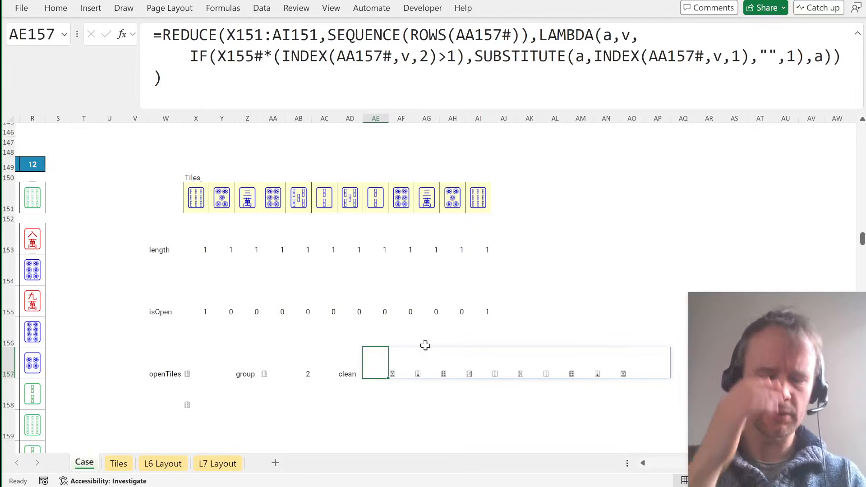
{"action": "key", "text": "ctrl+shift+r"}
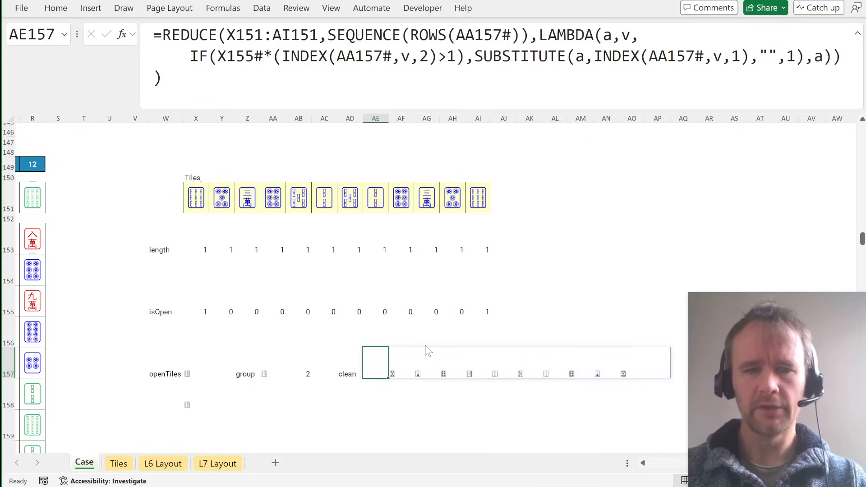
{"action": "type", "text": "sl"}
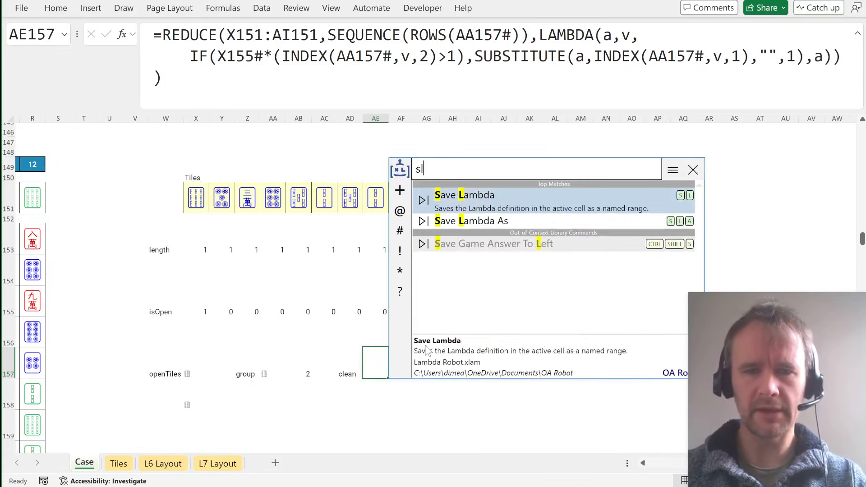
{"action": "key", "text": "Return"}
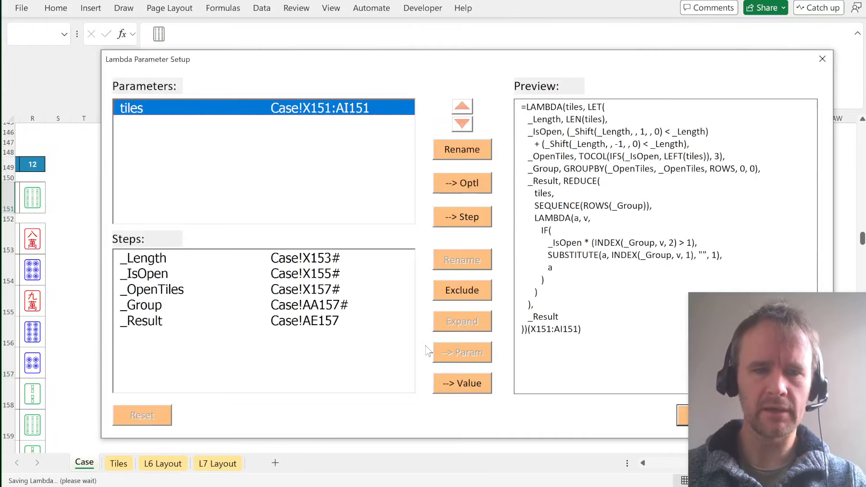
{"action": "left_click_drag", "start_coordinate": [524, 62], "coordinate": [424, 62]}
{"action": "left_click", "coordinate": [612, 410]}
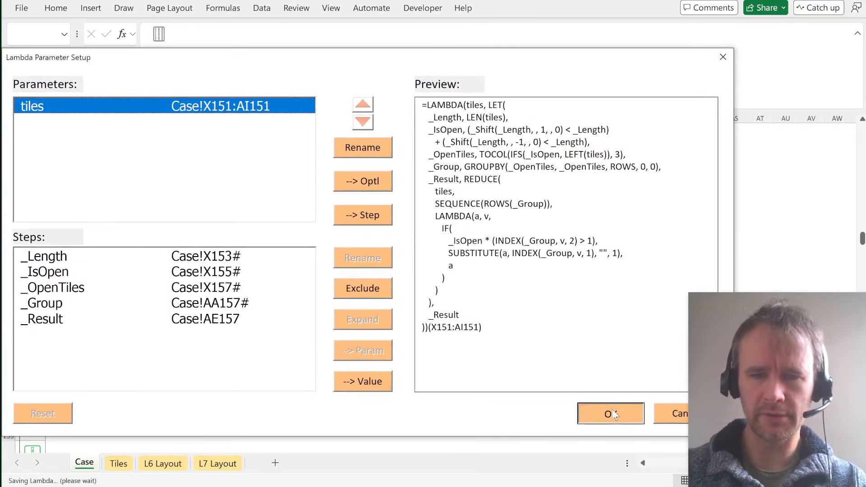
{"action": "double_click", "coordinate": [350, 210]}
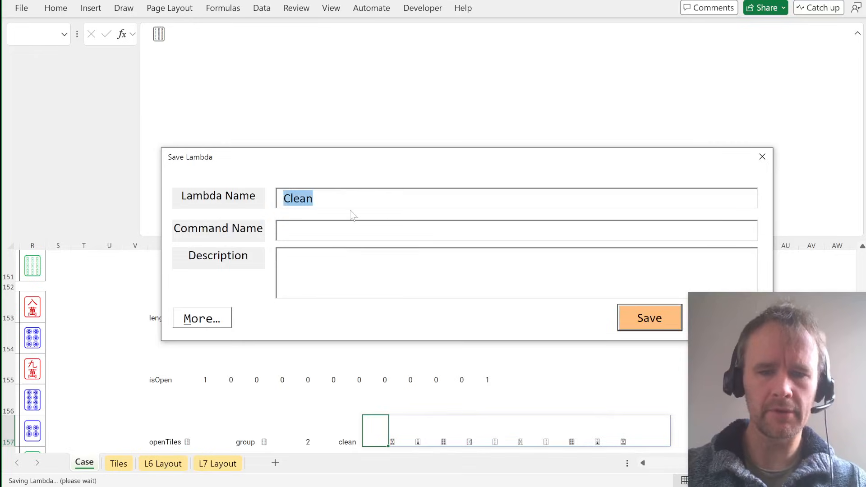
{"action": "type", "text": "oneStep"}
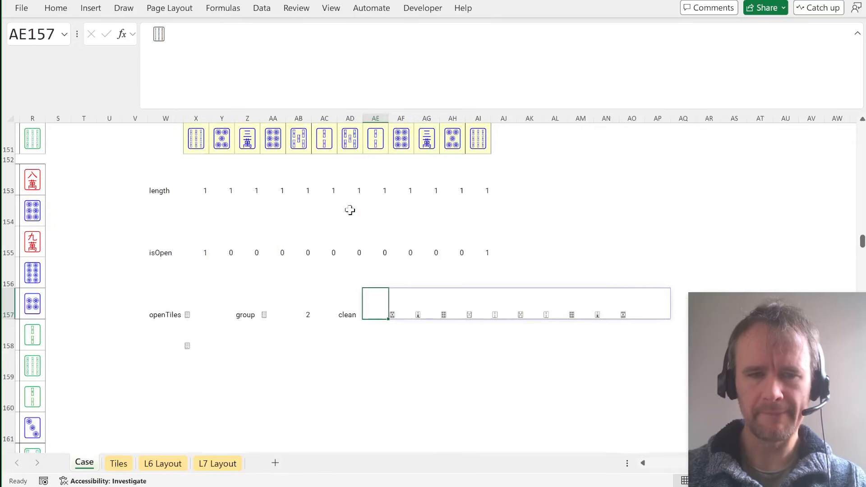
Step: Open the oneStep Lambda definition for editing and add an optional parameter [_] after tiles
{"action": "key", "text": "ctrl+shift+r"}
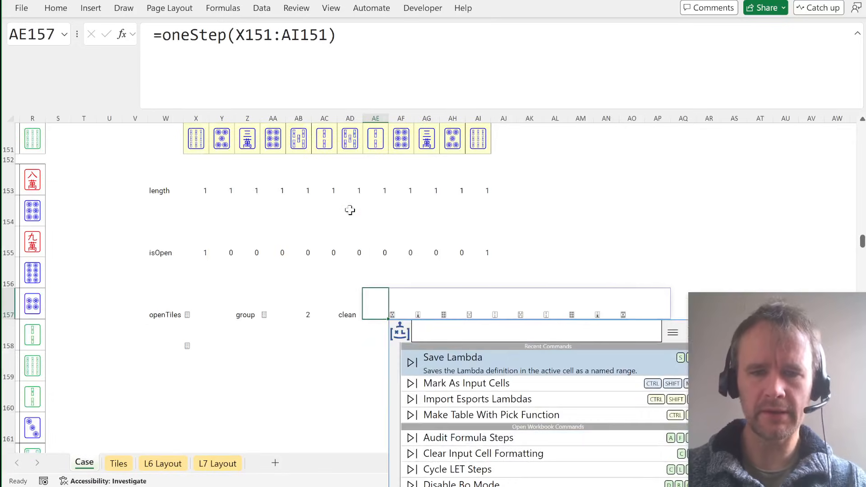
{"action": "type", "text": "el"}
{"action": "key", "text": "Return"}
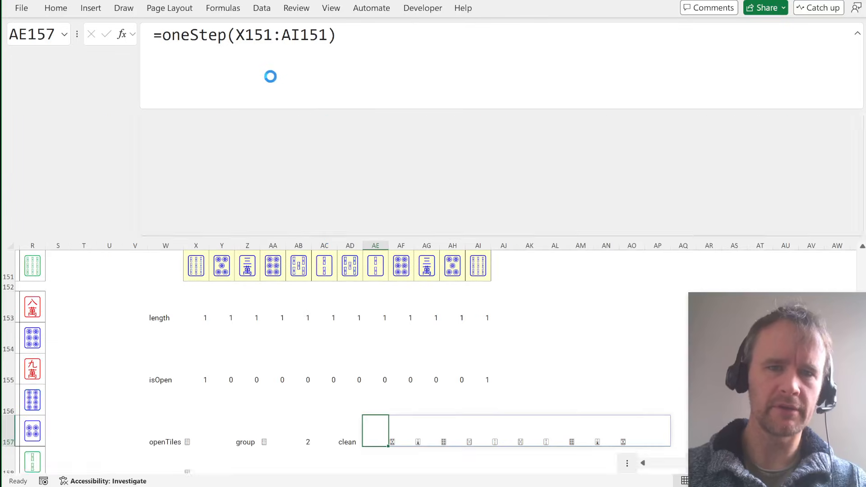
{"action": "left_click", "coordinate": [273, 35]}
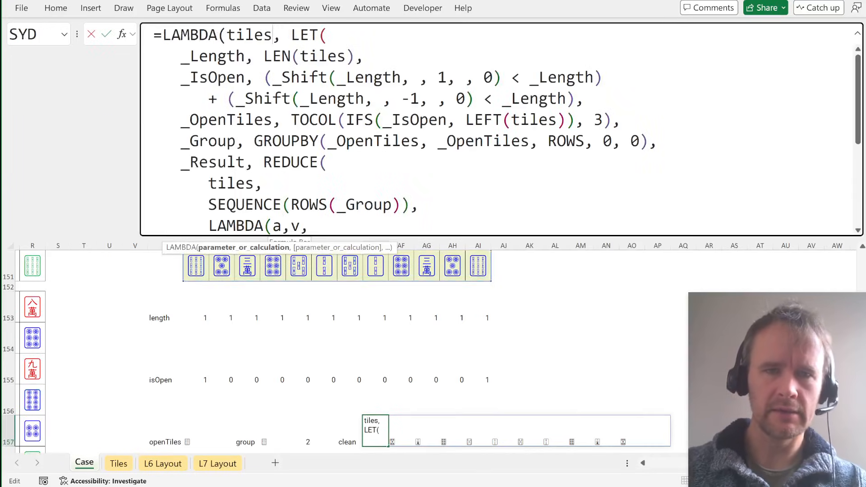
{"action": "type", "text": ",[_],"}
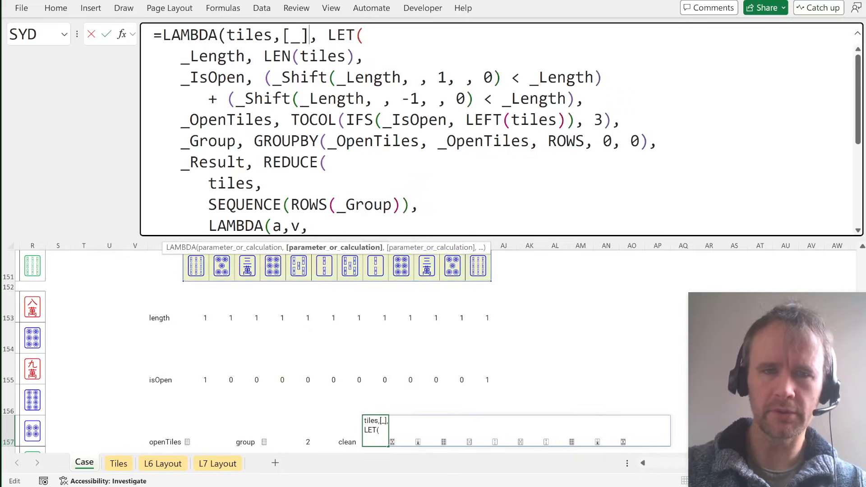
{"action": "key", "text": "Return"}
Step: Save the edited definition in AE157 back to the oneStep Lambda
{"action": "key", "text": "Up"}
{"action": "key", "text": "ctrl+shift+space"}
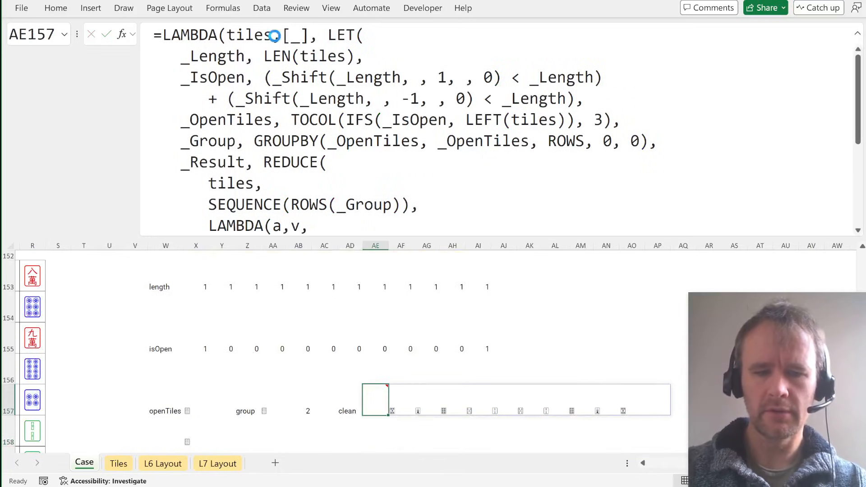
{"action": "type", "text": "sl"}
{"action": "key", "text": "Return"}
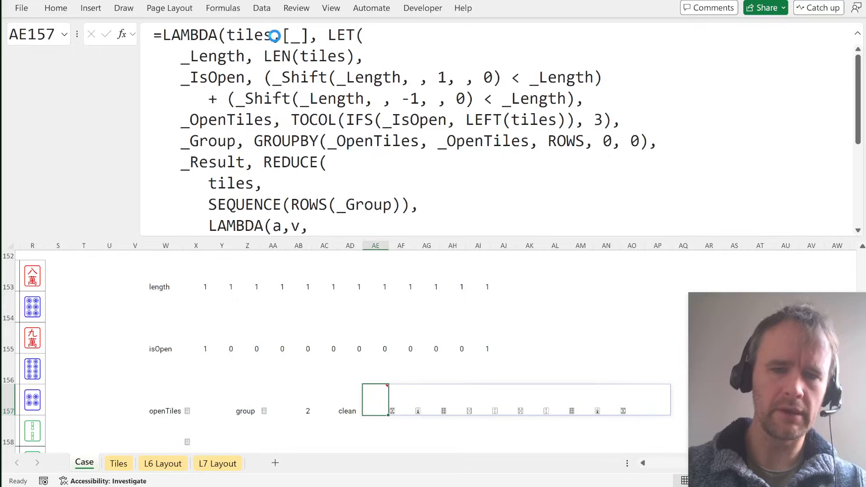
{"action": "scroll", "coordinate": [301, 246], "scroll_direction": "up", "scroll_amount": 5}
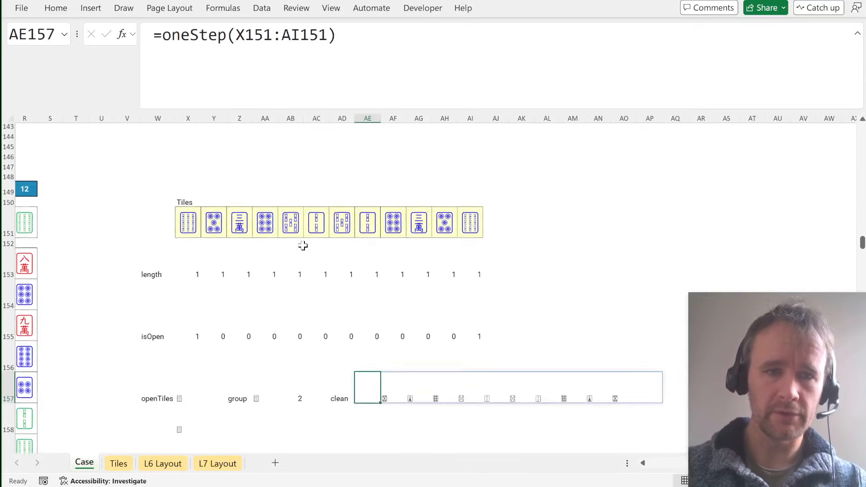
Step: Enter =REDUCE(X151:AI151,SEQUENCE(6),oneStep) in cell X147 above the Tiles row
{"action": "left_click", "coordinate": [191, 208]}
{"action": "type", "text": "=red"}
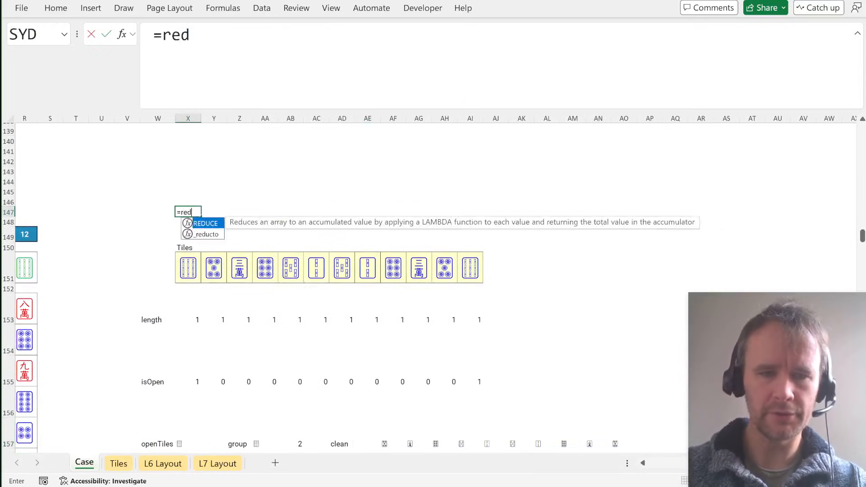
{"action": "key", "text": "Tab"}
{"action": "key", "text": "Down"}
{"action": "key", "text": "Down"}
{"action": "key", "text": "Down"}
{"action": "key", "text": "Down"}
{"action": "key", "text": "ctrl+shift+Right"}
{"action": "type", "text": ",seq"}
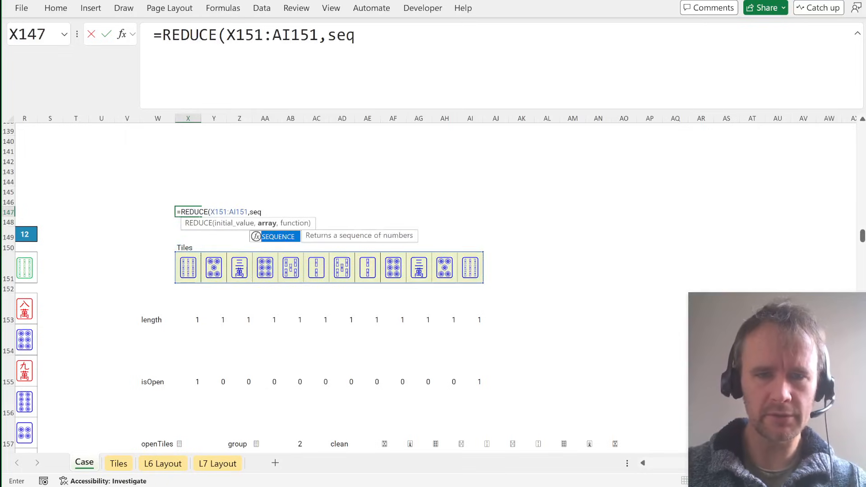
{"action": "key", "text": "Tab"}
{"action": "type", "text": "6)"}
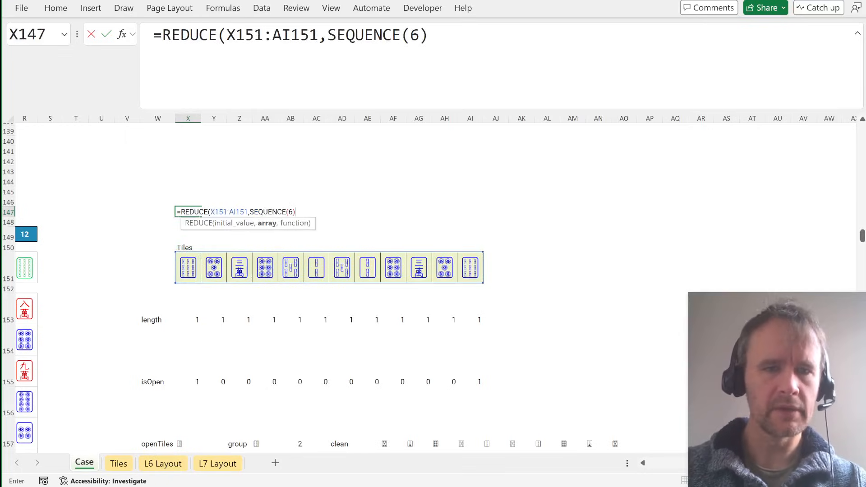
{"action": "type", "text": ","}
{"action": "type", "text": "oneStep)"}
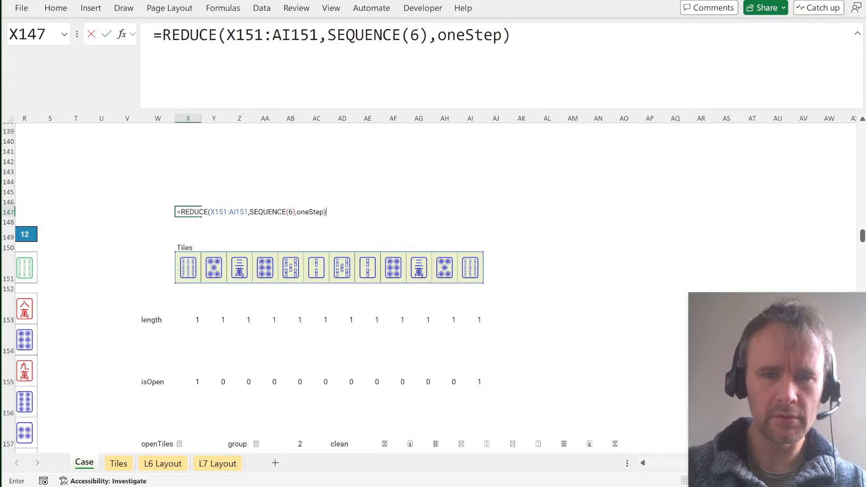
{"action": "key", "text": "Return"}
Step: Check the spilled REDUCE result against Example3, and wrap the X147 formula in UNICODE
{"action": "left_click", "coordinate": [193, 211]}
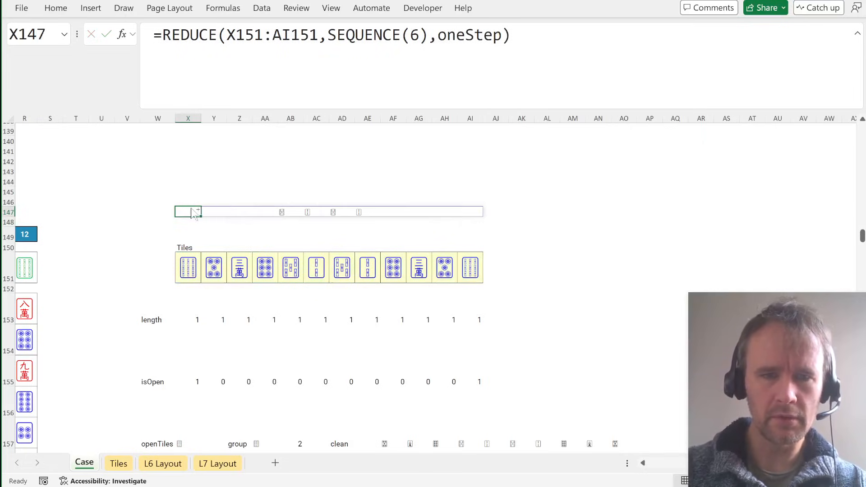
{"action": "key", "text": "ctrl+shift+Right"}
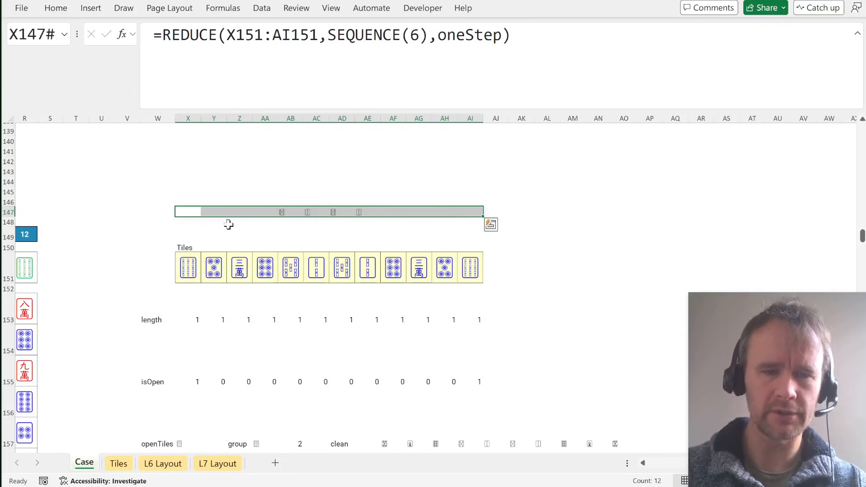
{"action": "scroll", "coordinate": [184, 223], "scroll_direction": "left", "scroll_amount": 5}
{"action": "scroll", "coordinate": [185, 223], "scroll_direction": "left", "scroll_amount": 2}
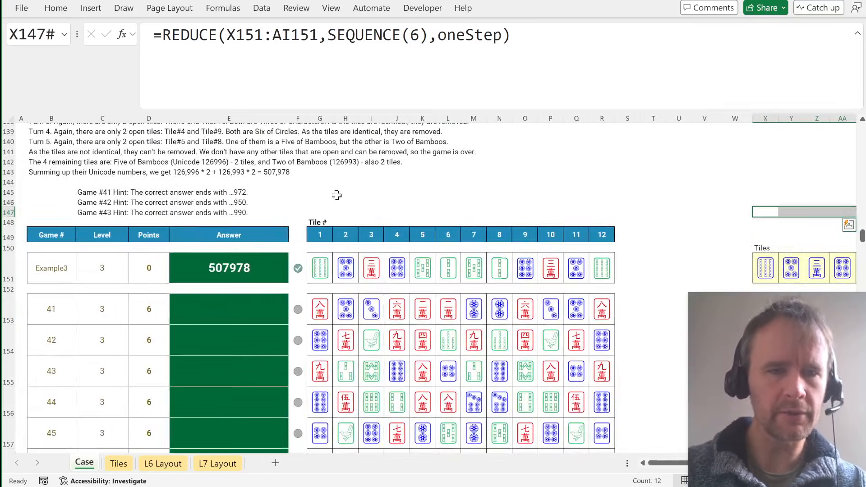
{"action": "scroll", "coordinate": [335, 193], "scroll_direction": "right", "scroll_amount": 6}
{"action": "scroll", "coordinate": [337, 195], "scroll_direction": "right", "scroll_amount": 1}
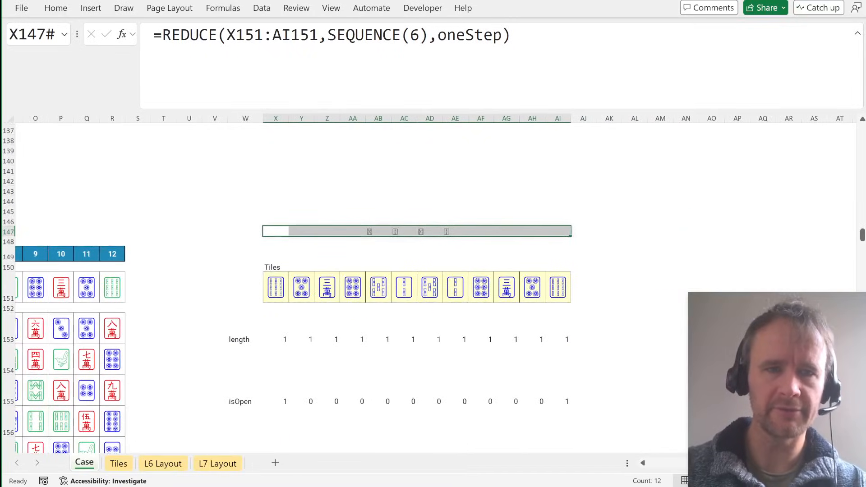
{"action": "key", "text": "F2"}
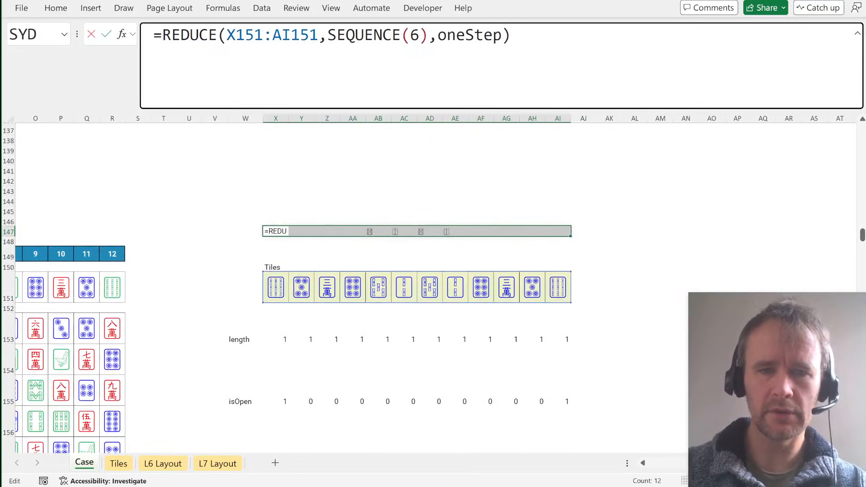
{"action": "type", "text": "unic"}
{"action": "key", "text": "Down"}
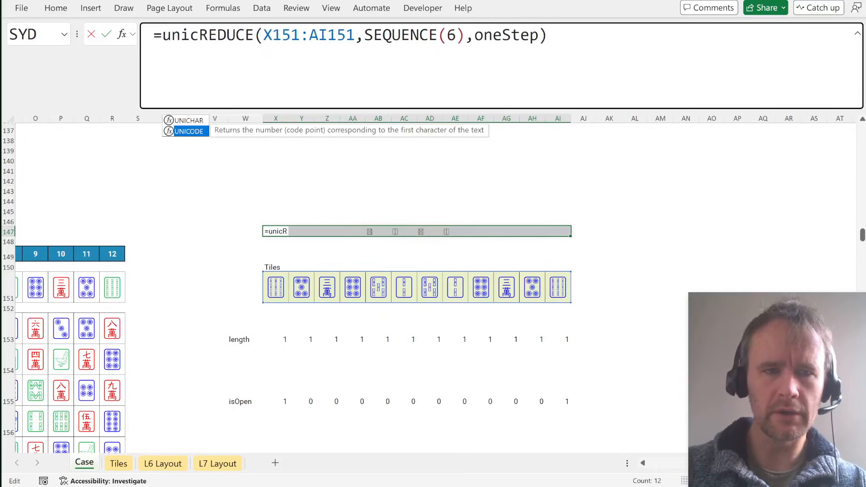
{"action": "key", "text": "Tab"}
{"action": "key", "text": "End"}
{"action": "type", "text": ")"}
{"action": "key", "text": "Return"}
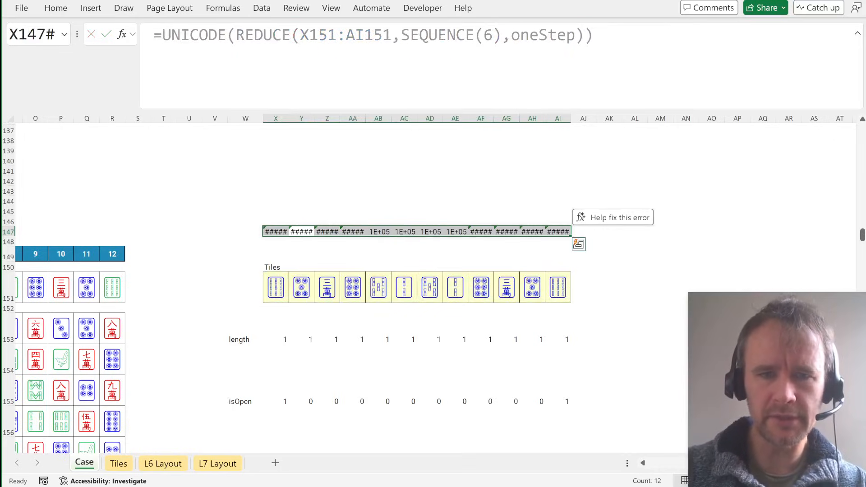
Step: Wrap the UNICODE formula in X147 in SUM and IFERROR, with 0 as the error value
{"action": "key", "text": "Up"}
{"action": "key", "text": "Left"}
{"action": "key", "text": "Down"}
{"action": "key", "text": "F2"}
{"action": "key", "text": "Home"}
{"action": "key", "text": "Right"}
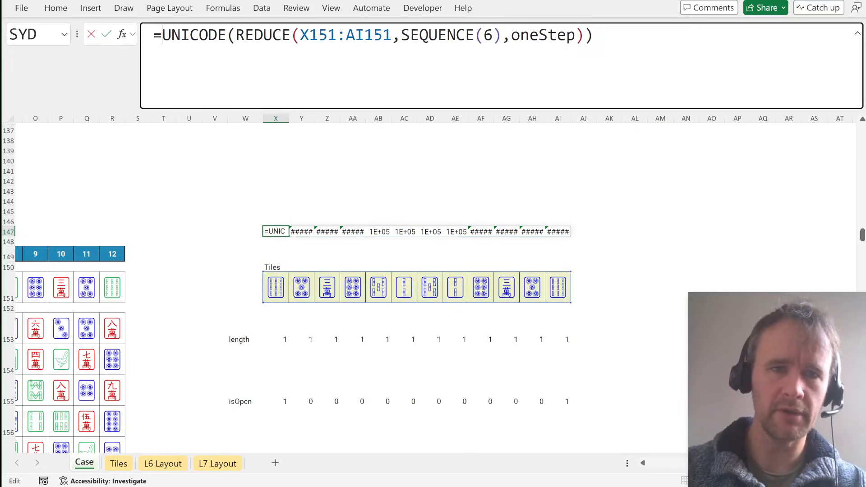
{"action": "type", "text": "sum"}
{"action": "key", "text": "Tab"}
{"action": "type", "text": "ifer"}
{"action": "key", "text": "Tab"}
{"action": "key", "text": "End"}
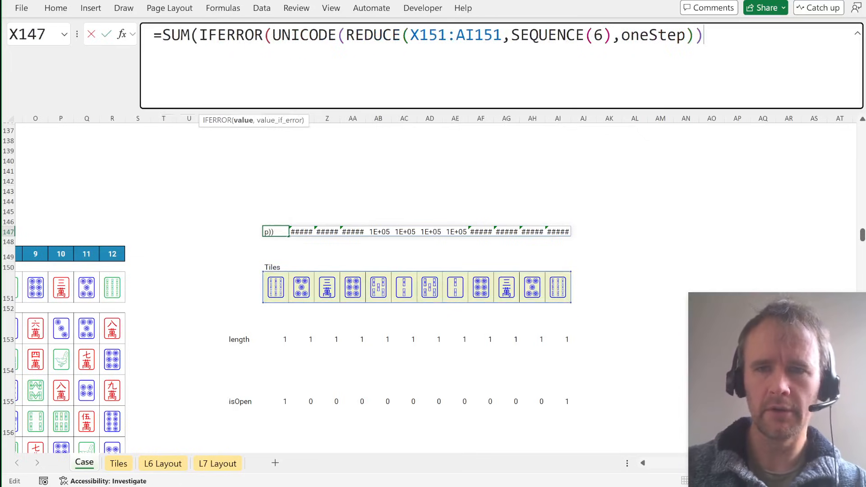
{"action": "type", "text": ",0))"}
{"action": "key", "text": "Return"}
{"action": "key", "text": "Up"}
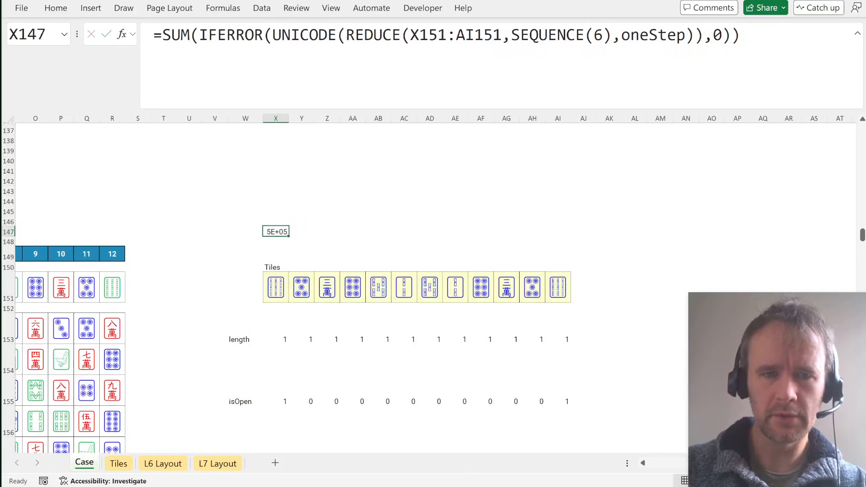
Step: Copy the SUM formula from X147 to the answer cells of Example3 (E151) and game 41 (E153)
{"action": "key", "text": "ctrl+c"}
{"action": "key", "text": "Left"}
{"action": "key", "text": "Left"}
{"action": "key", "text": "Down"}
{"action": "key", "text": "Down"}
{"action": "key", "text": "Left"}
{"action": "key", "text": "Left"}
{"action": "key", "text": "Down"}
{"action": "key", "text": "Left"}
{"action": "key", "text": "Left"}
{"action": "key", "text": "Down"}
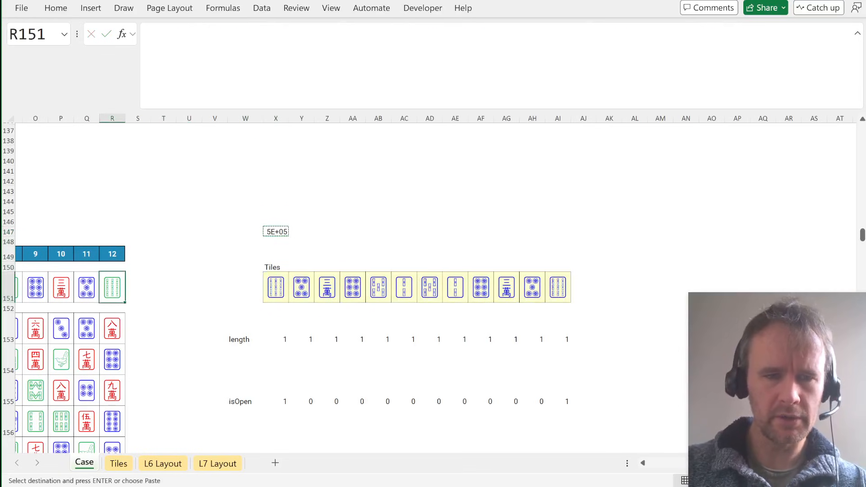
{"action": "key", "text": "Home"}
{"action": "key", "text": "Right"}
{"action": "key", "text": "Right"}
{"action": "key", "text": "Right"}
{"action": "key", "text": "Right"}
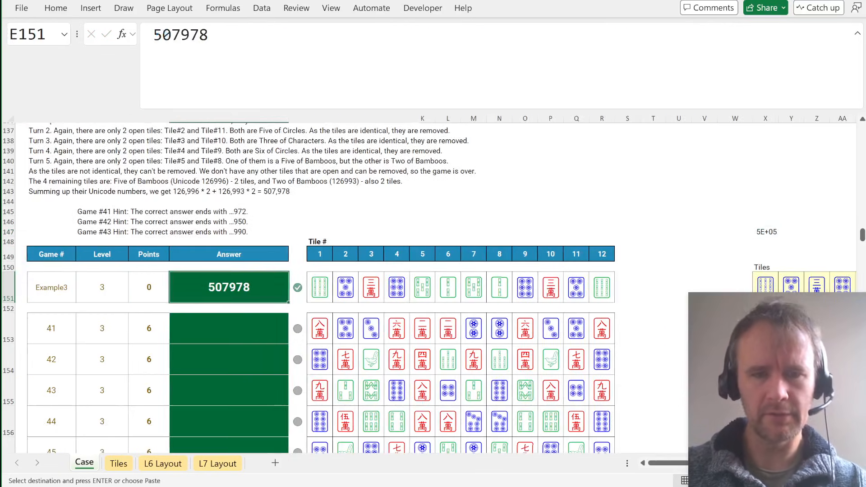
{"action": "key", "text": "Down"}
{"action": "key", "text": "Down"}
{"action": "key", "text": "ctrl+v"}
{"action": "key", "text": "Left"}
{"action": "key", "text": "ctrl+Down"}
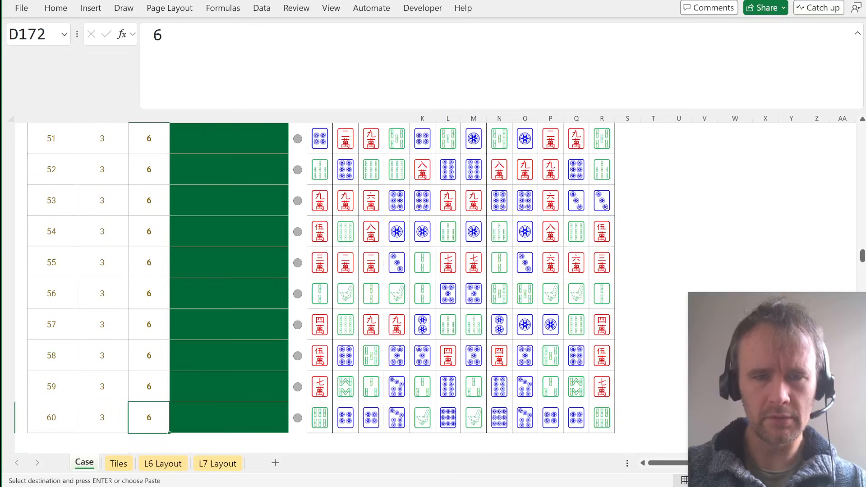
{"action": "key", "text": "ctrl+Up"}
{"action": "key", "text": "Right"}
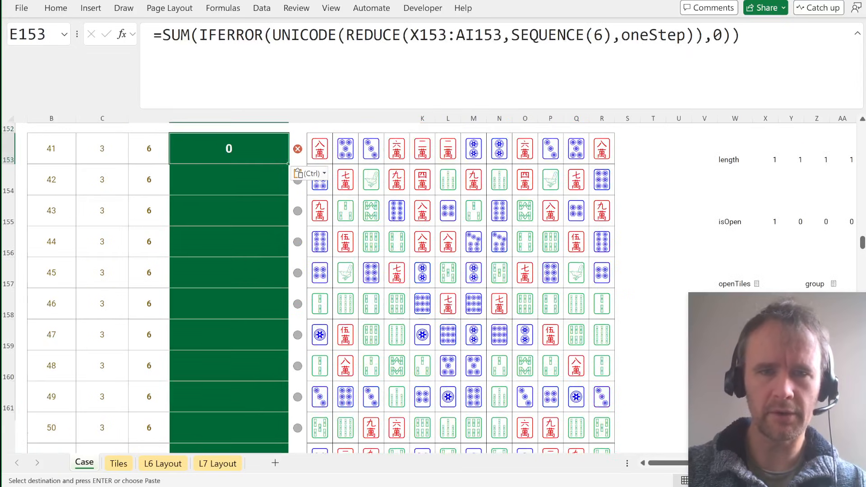
Step: Check the range used by game 41's formula, and change the REDUCE initial value in E151 to G151:R151
{"action": "key", "text": "F2"}
{"action": "scroll", "coordinate": [446, 271], "scroll_direction": "up", "scroll_amount": 2}
{"action": "scroll", "coordinate": [617, 292], "scroll_direction": "right", "scroll_amount": 2}
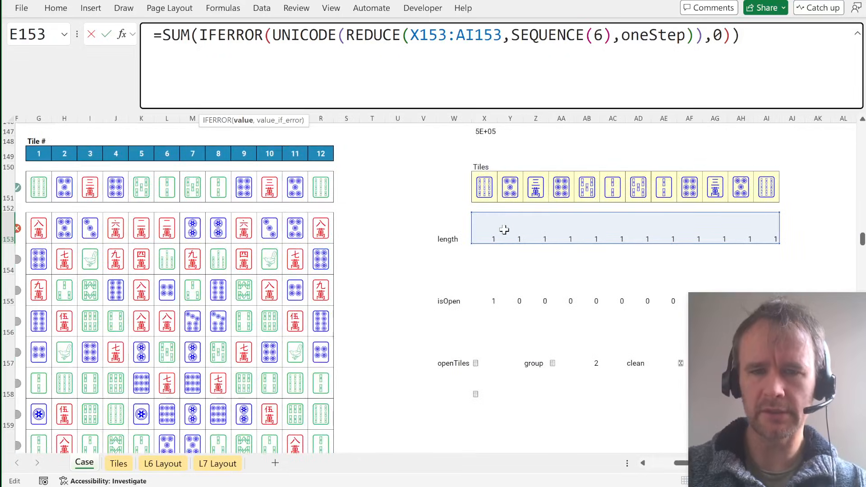
{"action": "key", "text": "Escape"}
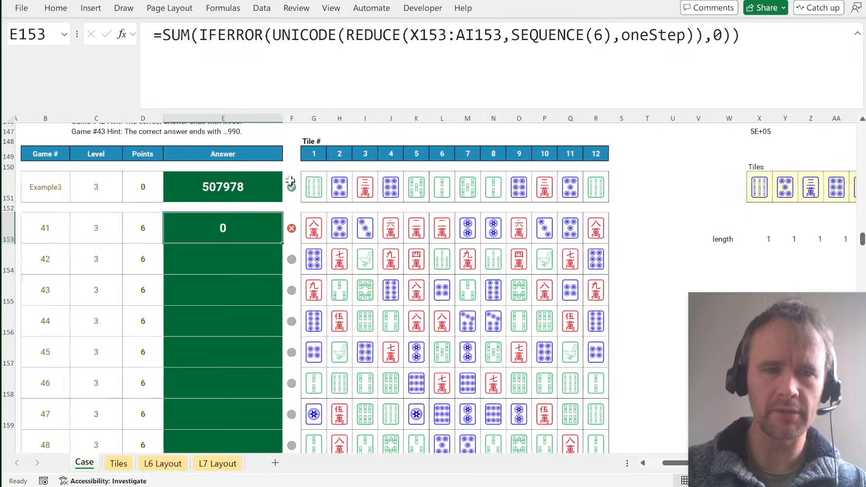
{"action": "left_click", "coordinate": [244, 189]}
{"action": "double_click", "coordinate": [244, 189]}
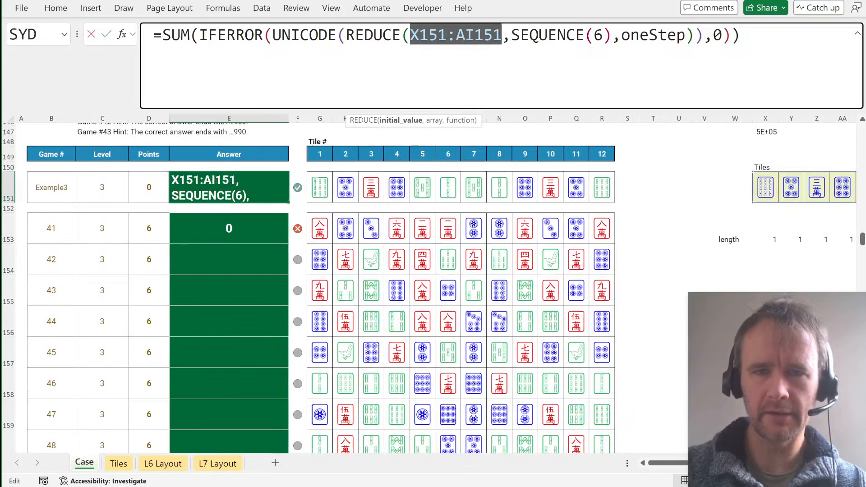
{"action": "left_click", "coordinate": [320, 188]}
{"action": "key", "text": "ctrl+shift+Right"}
{"action": "key", "text": "ctrl+Return"}
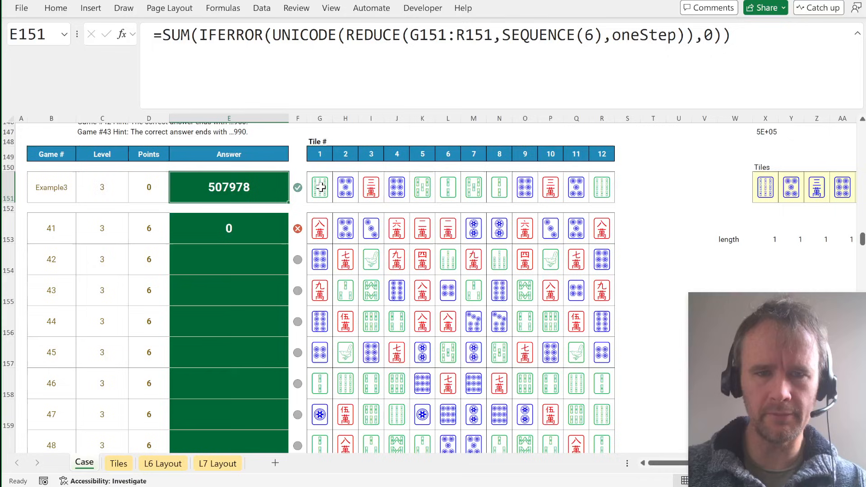
Step: Copy Example3's answer formula from E151 to the answers of games 41 to 60 in E153:E172
{"action": "key", "text": "ctrl+c"}
{"action": "key", "text": "Down"}
{"action": "key", "text": "Down"}
{"action": "key", "text": "ctrl+v"}
{"action": "key", "text": "Left"}
{"action": "key", "text": "ctrl+Down"}
{"action": "key", "text": "Right"}
{"action": "key", "text": "ctrl+shift+Up"}
{"action": "key", "text": "Return"}
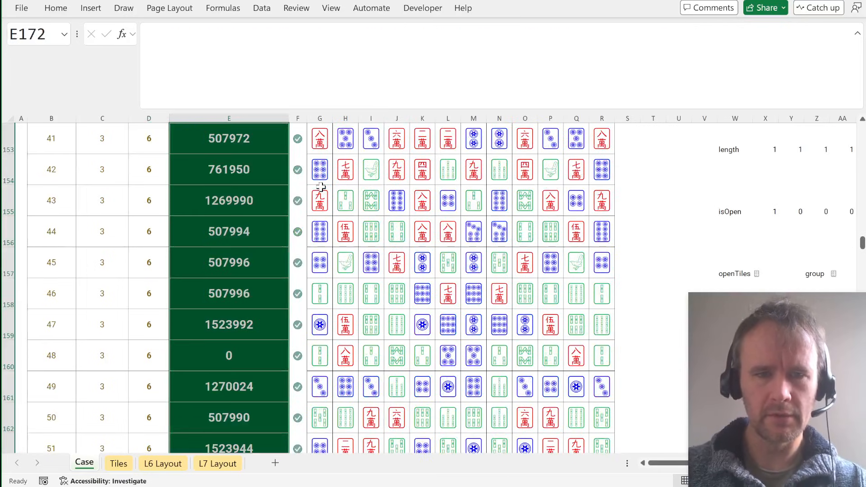
Step: Read the Level 4 rules on Flowers and Seasons, and examine the openTiles and group helper formulas in row 157
{"action": "scroll", "coordinate": [185, 290], "scroll_direction": "down", "scroll_amount": 2}
{"action": "scroll", "coordinate": [184, 290], "scroll_direction": "down", "scroll_amount": 3}
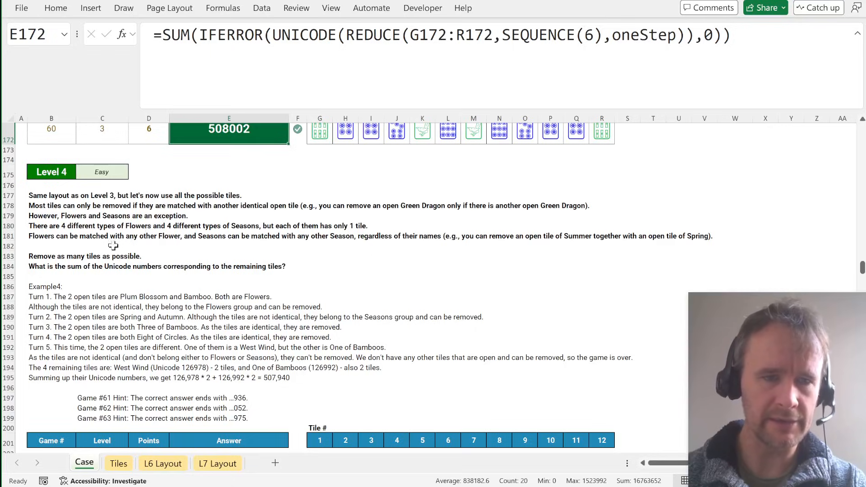
{"action": "left_click", "coordinate": [66, 215]}
{"action": "scroll", "coordinate": [345, 282], "scroll_direction": "right", "scroll_amount": 2}
{"action": "scroll", "coordinate": [344, 281], "scroll_direction": "up", "scroll_amount": 1}
{"action": "scroll", "coordinate": [345, 281], "scroll_direction": "up", "scroll_amount": 7}
{"action": "scroll", "coordinate": [345, 282], "scroll_direction": "right", "scroll_amount": 5}
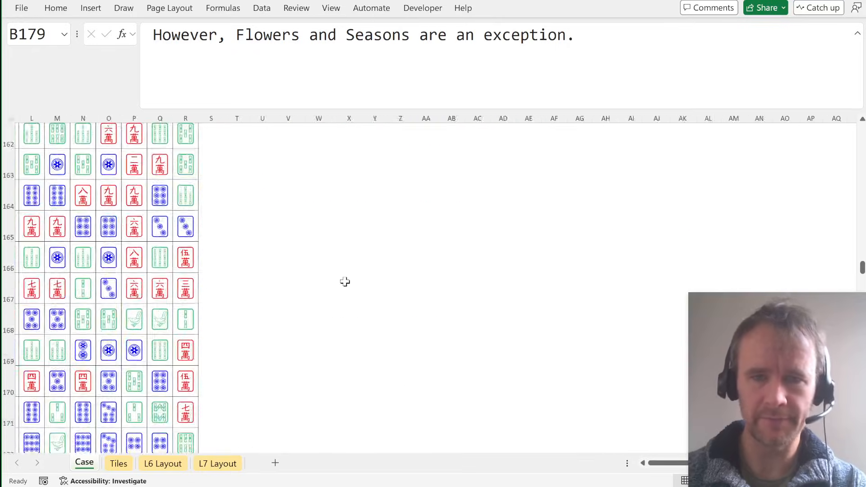
{"action": "scroll", "coordinate": [344, 282], "scroll_direction": "left", "scroll_amount": 1}
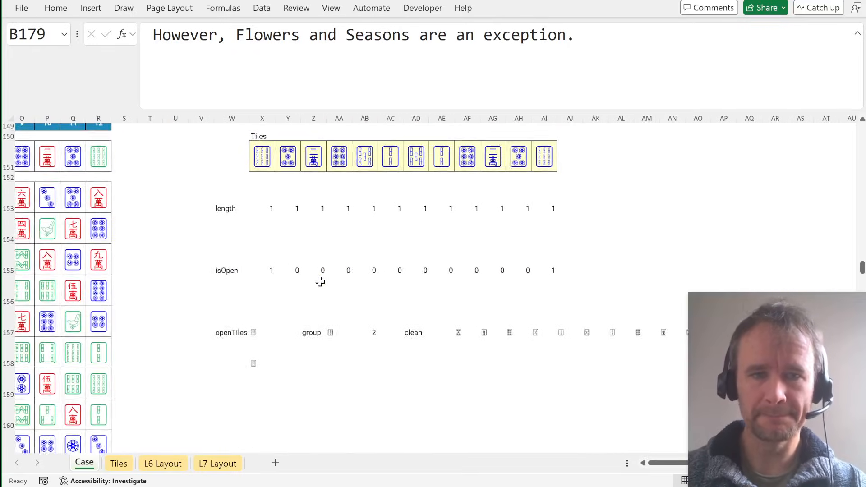
{"action": "left_click", "coordinate": [267, 327]}
{"action": "key", "text": "Right"}
{"action": "key", "text": "Right"}
{"action": "key", "text": "Right"}
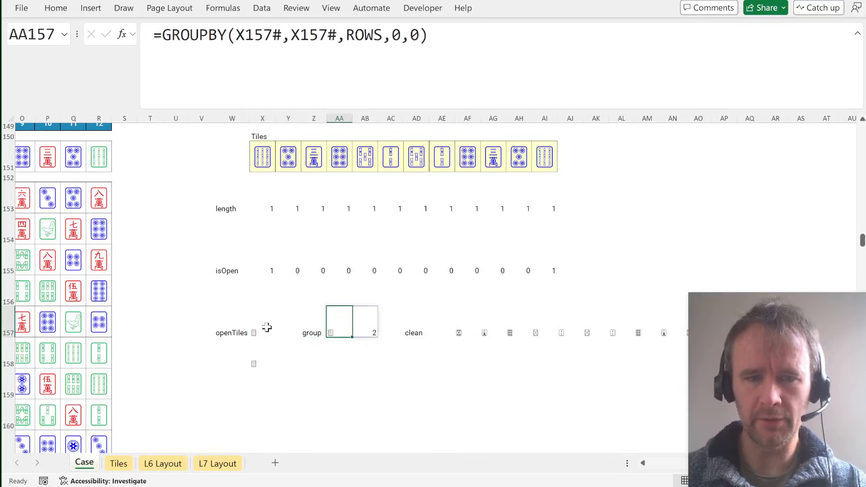
Step: Add a column headed "Group" in H4 beside the tile table on the Tiles sheet
{"action": "key", "text": "ctrl+Page_Down"}
{"action": "key", "text": "Left"}
{"action": "key", "text": "Left"}
{"action": "key", "text": "Up"}
{"action": "key", "text": "Up"}
{"action": "key", "text": "Left"}
{"action": "key", "text": "Right"}
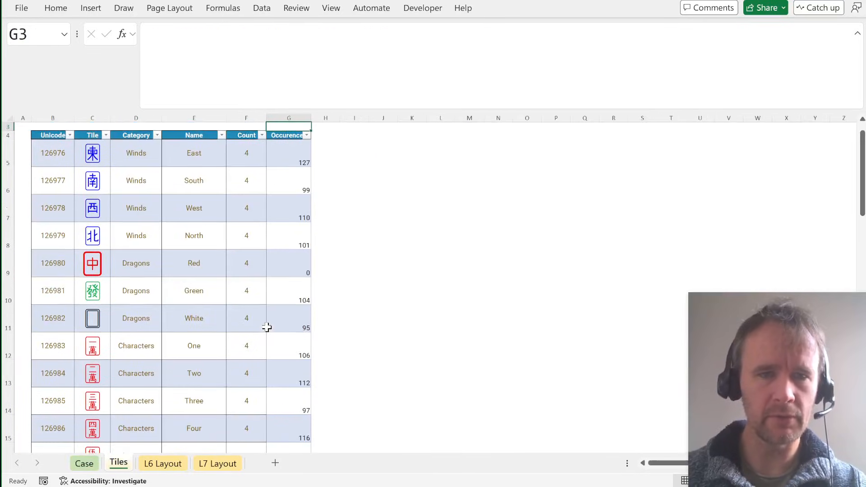
{"action": "key", "text": "Down"}
{"action": "key", "text": "Right"}
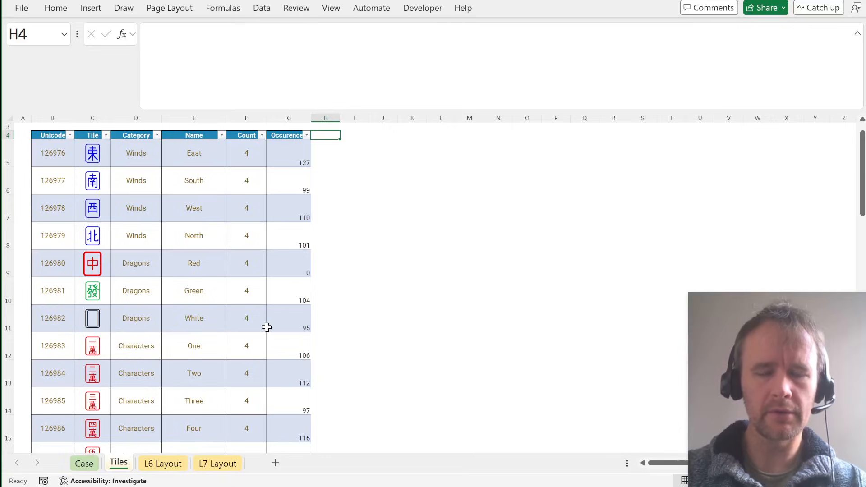
{"action": "type", "text": "Group"}
{"action": "key", "text": "Return"}
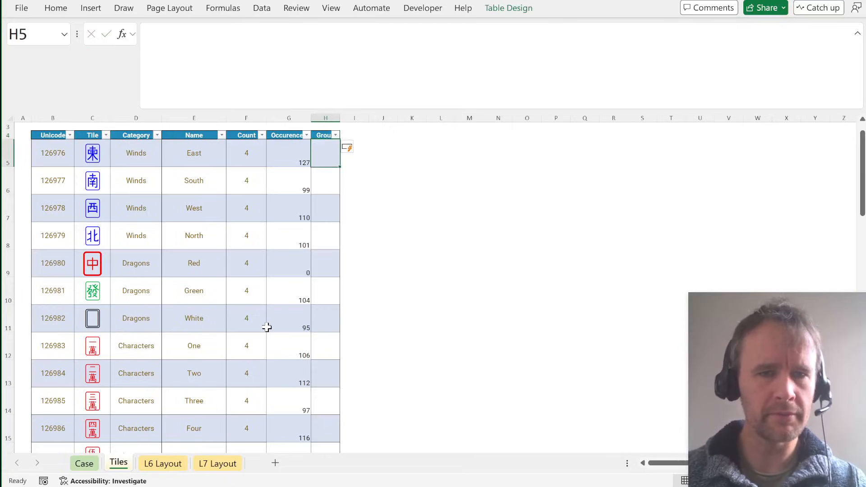
Step: Widen column H to fit the whole Group header
{"action": "key", "text": "Up"}
{"action": "key", "text": "alt+h"}
{"action": "key", "text": "o"}
{"action": "key", "text": "i"}
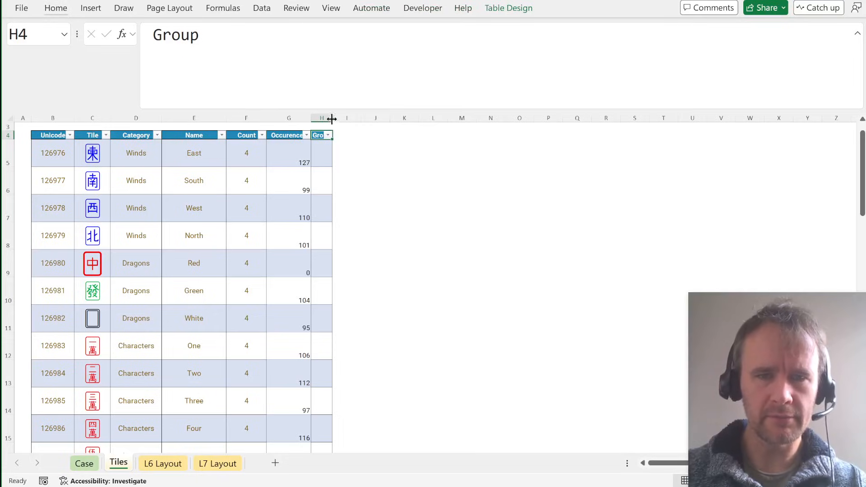
{"action": "left_click_drag", "start_coordinate": [332, 118], "coordinate": [353, 120]}
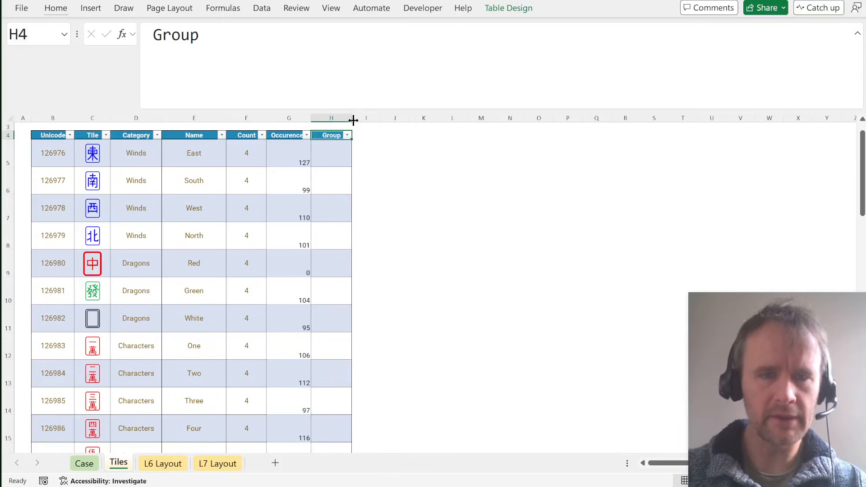
Step: Copy all tile symbols from the Tile column into the Group column, starting at H5
{"action": "left_click", "coordinate": [333, 152]}
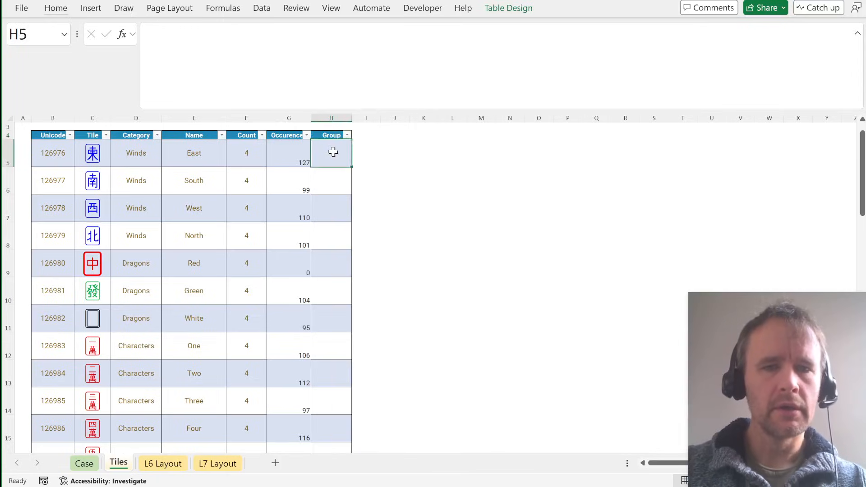
{"action": "key", "text": "Left"}
{"action": "key", "text": "Left"}
{"action": "key", "text": "Left"}
{"action": "key", "text": "Left"}
{"action": "key", "text": "Left"}
{"action": "key", "text": "ctrl+shift+Down"}
{"action": "key", "text": "ctrl+c"}
{"action": "key", "text": "Right"}
{"action": "key", "text": "Right"}
{"action": "key", "text": "Right"}
{"action": "key", "text": "Right"}
{"action": "key", "text": "Right"}
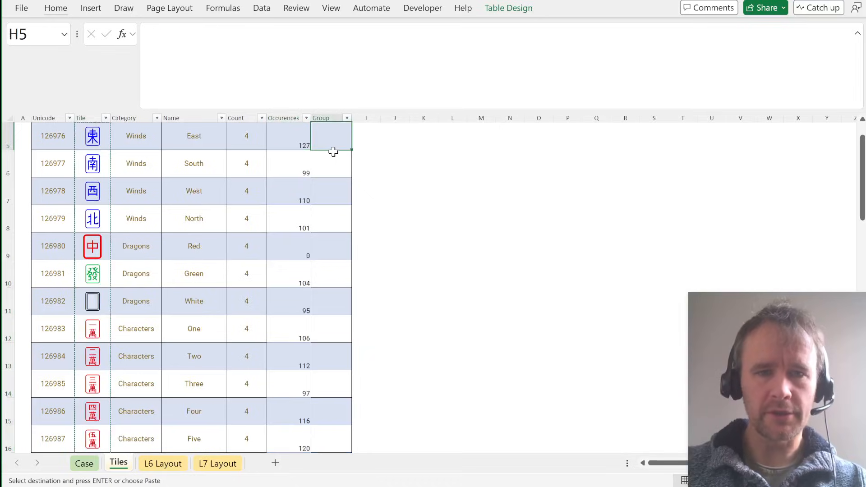
{"action": "key", "text": "ctrl+v"}
Step: Filter the tile table's Category column to show only Flowers
{"action": "key", "text": "Up"}
{"action": "key", "text": "Left"}
{"action": "key", "text": "Left"}
{"action": "key", "text": "Left"}
{"action": "key", "text": "Left"}
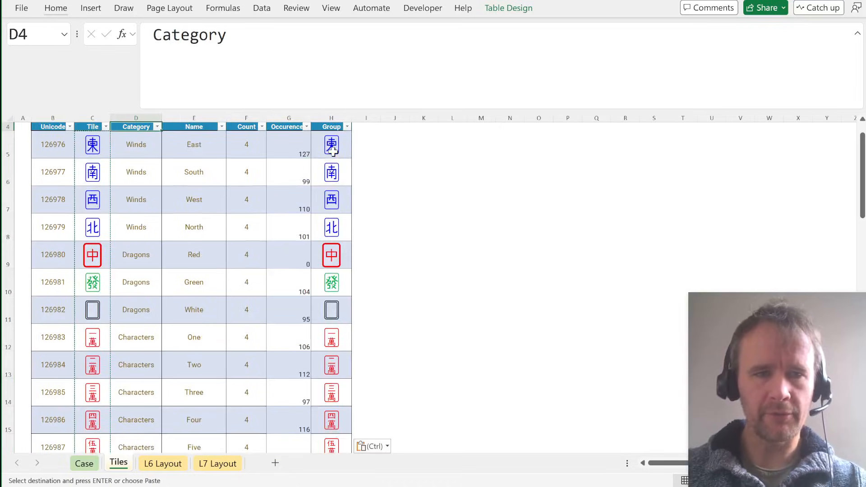
{"action": "key", "text": "alt+Down"}
{"action": "key", "text": "e"}
{"action": "key", "text": "Down"}
{"action": "key", "text": "Down"}
{"action": "key", "text": "Up"}
{"action": "key", "text": "space"}
{"action": "key", "text": "f"}
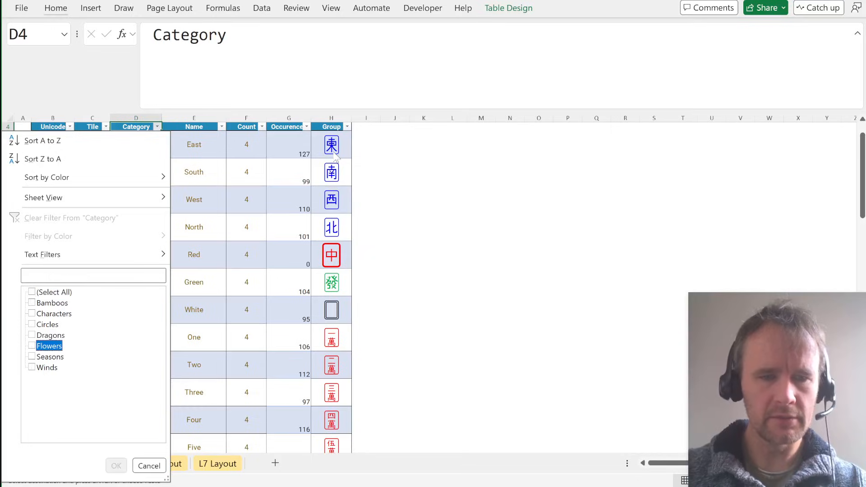
{"action": "key", "text": "space"}
{"action": "key", "text": "Return"}
Step: Fill the Group cells of the four Flowers tiles, H39:H42, with F
{"action": "key", "text": "Right"}
{"action": "key", "text": "Right"}
{"action": "key", "text": "Right"}
{"action": "key", "text": "Down"}
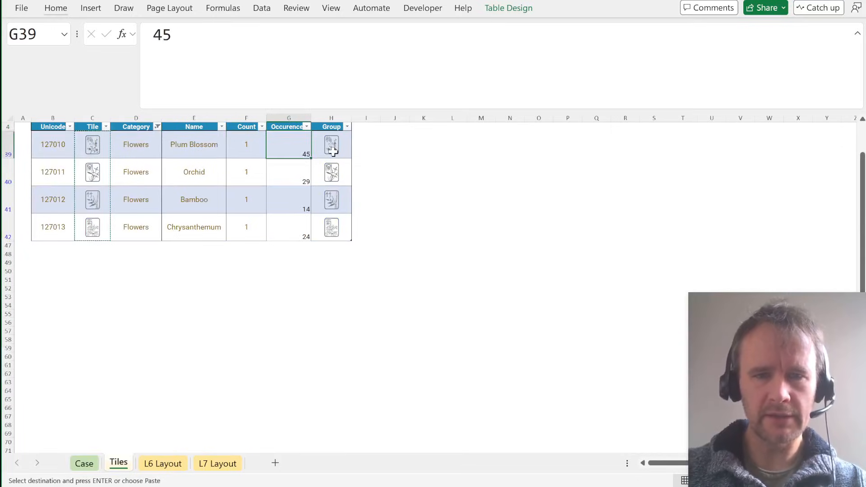
{"action": "left_click_drag", "start_coordinate": [333, 152], "coordinate": [331, 227]}
{"action": "type", "text": "F"}
{"action": "key", "text": "ctrl+Return"}
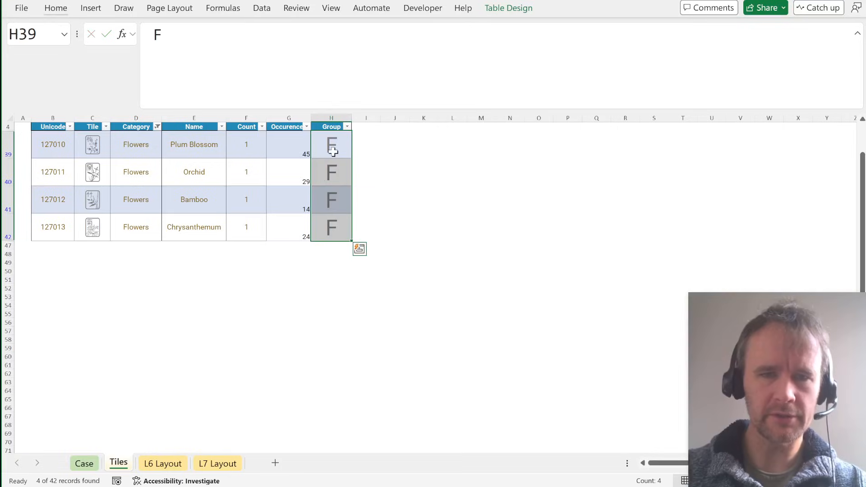
Step: Change the Category filter to show only Seasons instead of Flowers
{"action": "key", "text": "Up"}
{"action": "key", "text": "Left"}
{"action": "key", "text": "Left"}
{"action": "key", "text": "Left"}
{"action": "key", "text": "Left"}
{"action": "key", "text": "alt+Down"}
{"action": "key", "text": "e"}
{"action": "key", "text": "Down"}
{"action": "key", "text": "Down"}
{"action": "key", "text": "Down"}
{"action": "key", "text": "Down"}
{"action": "key", "text": "Down"}
{"action": "key", "text": "Down"}
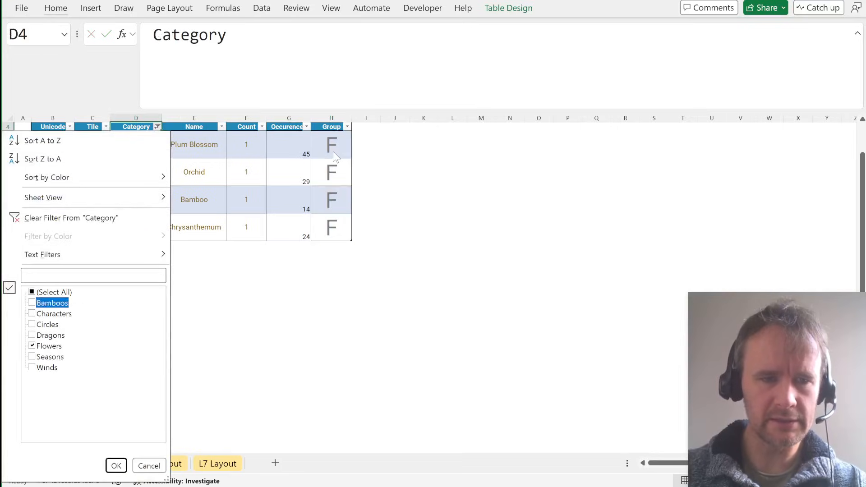
{"action": "key", "text": "space"}
{"action": "key", "text": "Down"}
{"action": "key", "text": "space"}
{"action": "key", "text": "Return"}
Step: Fill the Group cells of the four Seasons tiles, H43:H46, with S
{"action": "key", "text": "Right"}
{"action": "key", "text": "Right"}
{"action": "key", "text": "Right"}
{"action": "key", "text": "Right"}
{"action": "left_click_drag", "start_coordinate": [333, 152], "coordinate": [331, 226]}
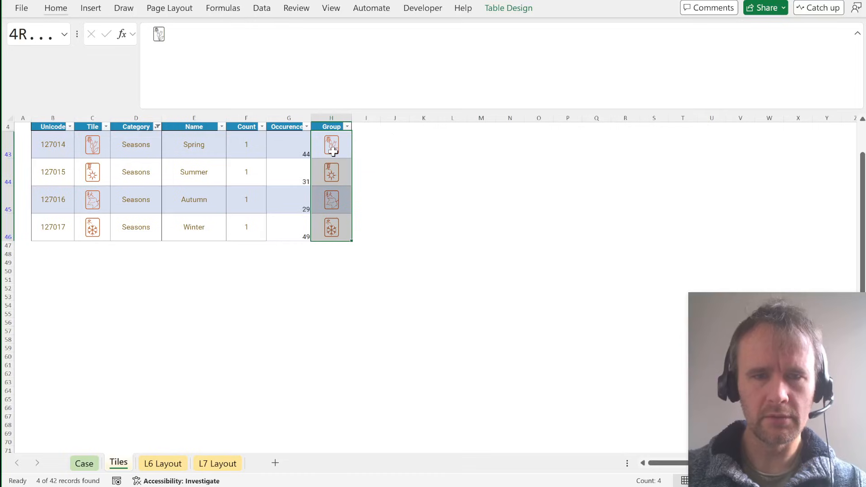
{"action": "type", "text": "S"}
{"action": "key", "text": "ctrl+Return"}
Step: Clear the Category filter so all tiles are listed again
{"action": "key", "text": "Up"}
{"action": "key", "text": "alt"}
{"action": "key", "text": "a"}
{"action": "key", "text": "c"}
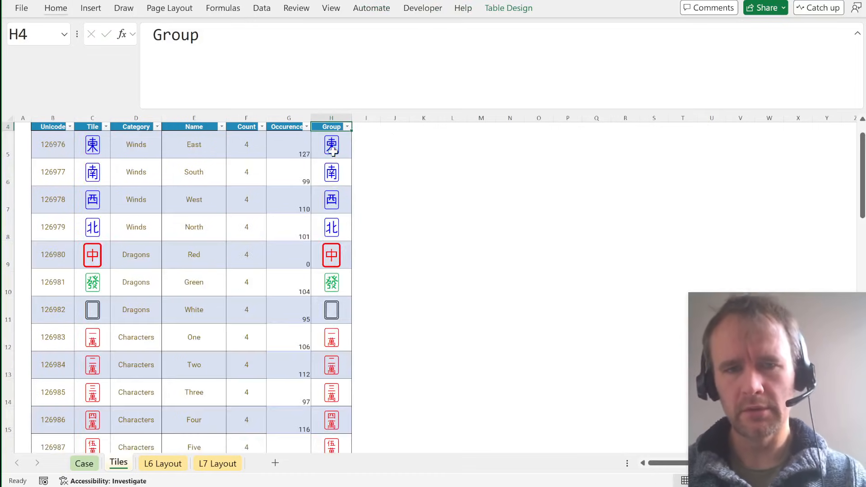
Step: On the Case sheet, move the clean label and its tile formula in row 157 one column over, with the label in AE157
{"action": "key", "text": "ctrl+Page_Up"}
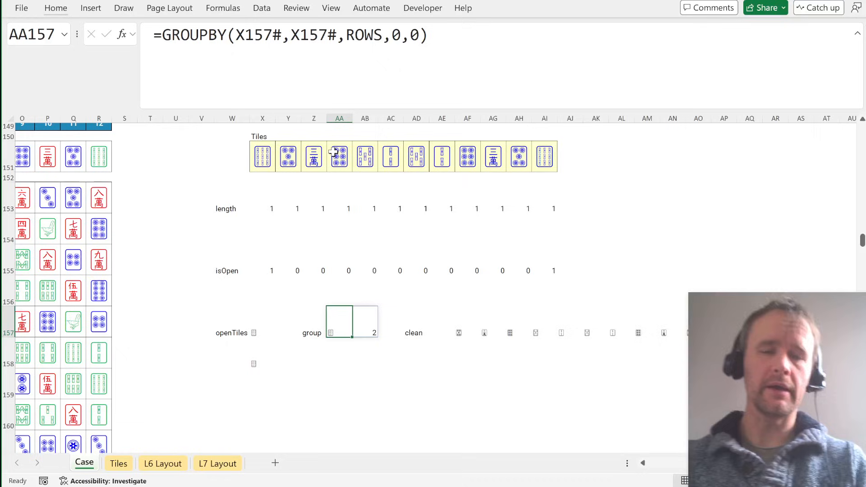
{"action": "key", "text": "F2"}
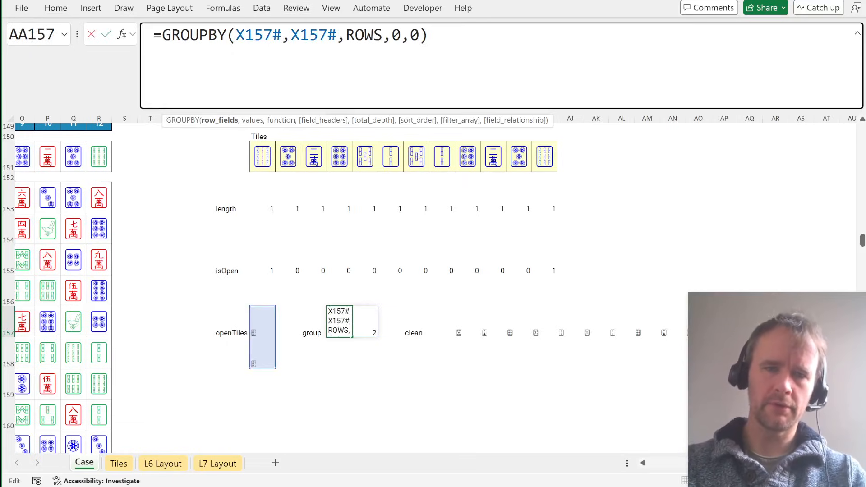
{"action": "key", "text": "Escape"}
{"action": "left_click", "coordinate": [414, 333]}
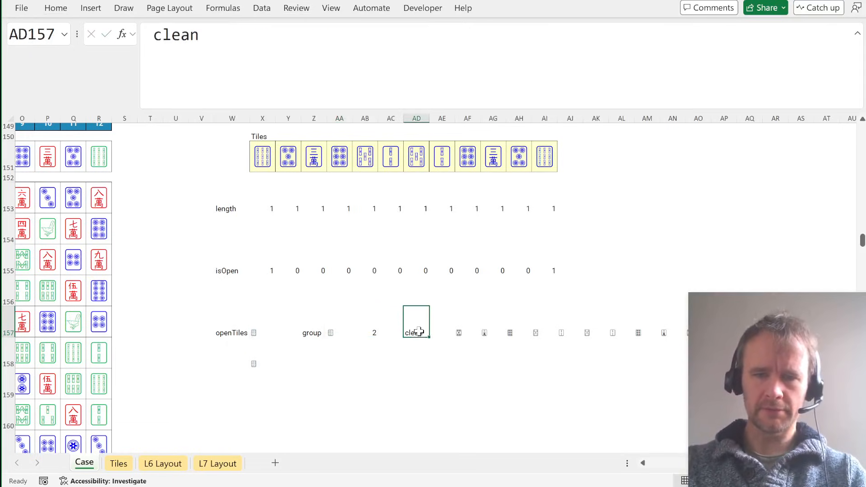
{"action": "key", "text": "ctrl+shift+Right"}
{"action": "key", "text": "ctrl+x"}
{"action": "key", "text": "Right"}
{"action": "key", "text": "ctrl+v"}
Step: In AA157's GROUPBY formula, change the row fields argument to pt(X157#,"Group")
{"action": "key", "text": "Left"}
{"action": "key", "text": "Left"}
{"action": "key", "text": "Left"}
{"action": "key", "text": "Left"}
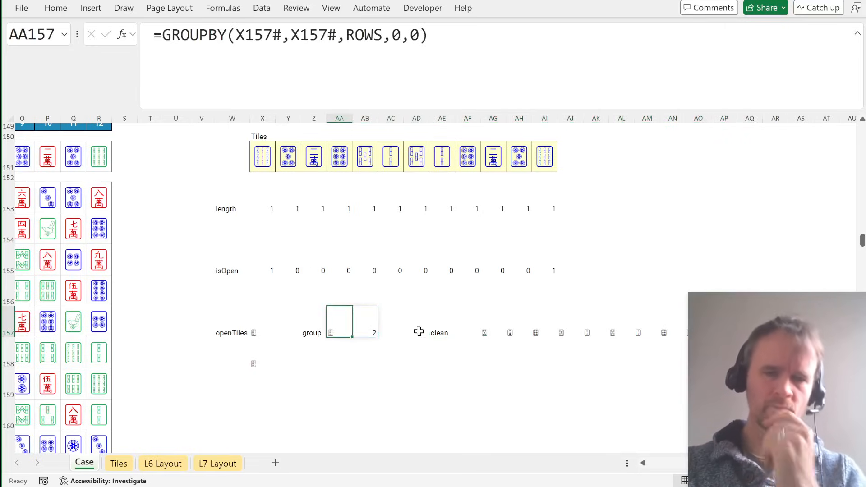
{"action": "left_click", "coordinate": [245, 35]}
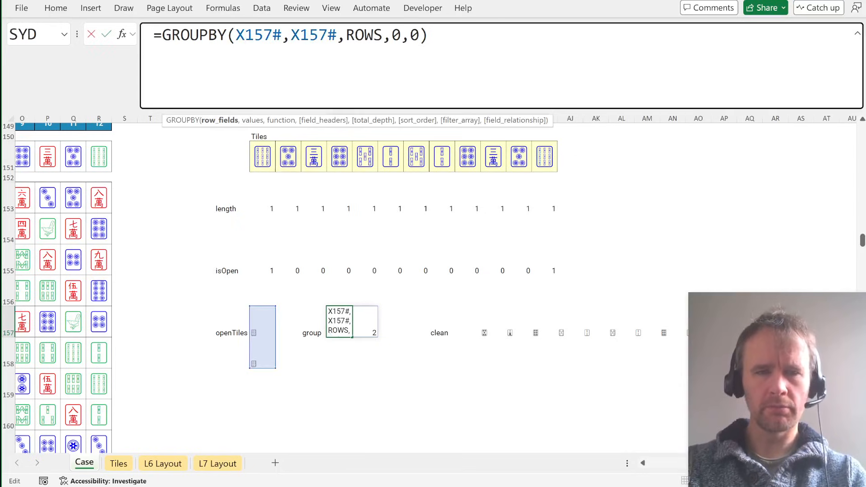
{"action": "key", "text": "Left"}
{"action": "type", "text": "pt(X157#"}
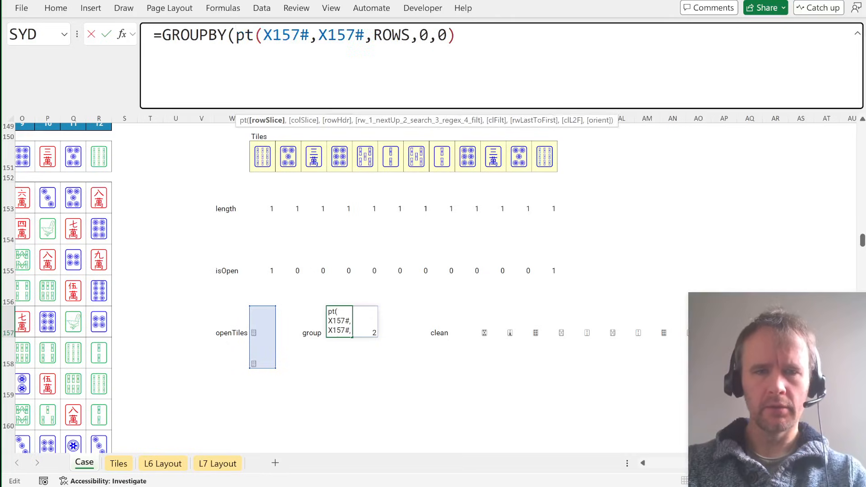
{"action": "type", "text": ",\"Group"}
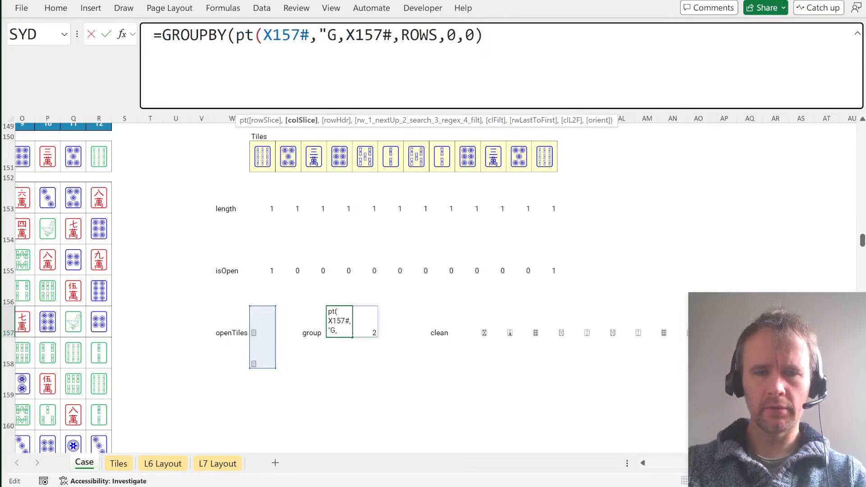
{"action": "type", "text": "\")"}
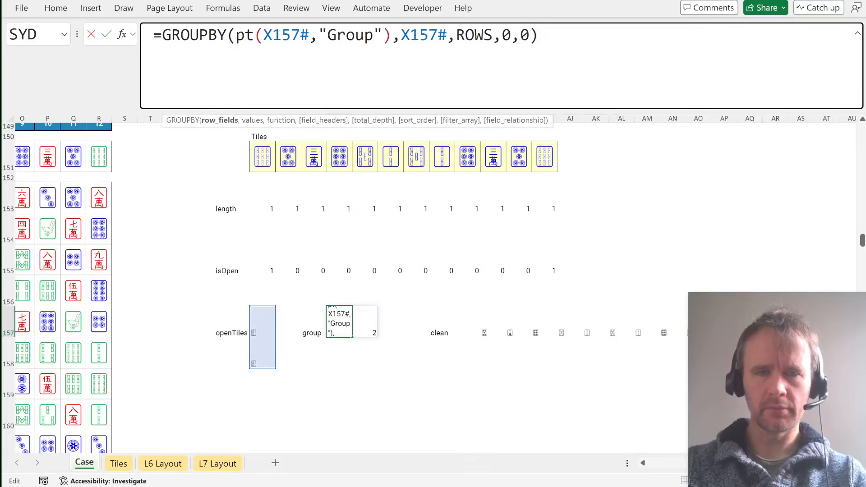
Step: Replace the values argument of AA157's GROUPBY formula with pt(X157#,"Group") as well
{"action": "key", "text": "ctrl+shift+Left"}
{"action": "key", "text": "ctrl+shift+Left"}
{"action": "key", "text": "ctrl+shift+Left"}
{"action": "key", "text": "ctrl+c"}
{"action": "key", "text": "Right"}
{"action": "key", "text": "Right"}
{"action": "key", "text": "ctrl+shift+Right"}
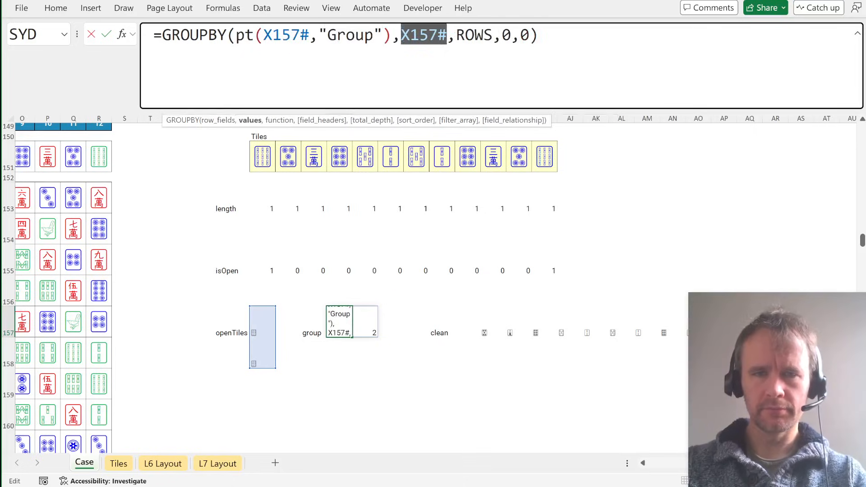
{"action": "key", "text": "ctrl+v"}
{"action": "key", "text": "Return"}
{"action": "key", "text": "Up"}
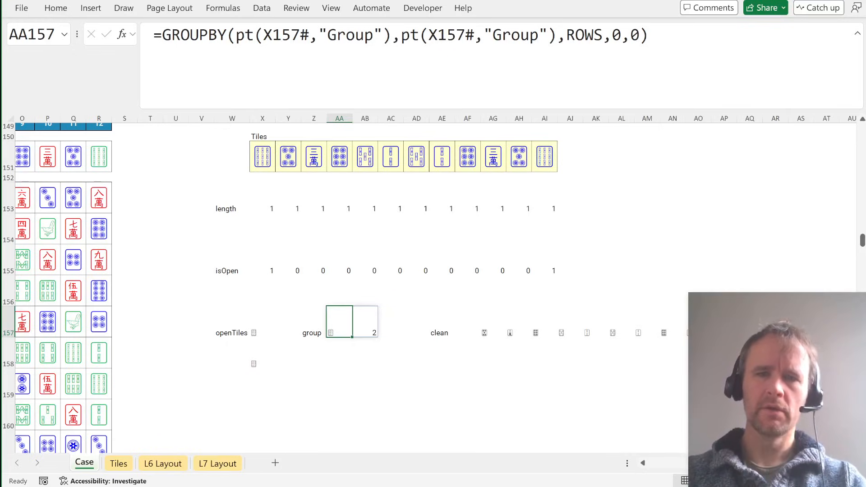
{"action": "key", "text": "F2"}
{"action": "key", "text": "Escape"}
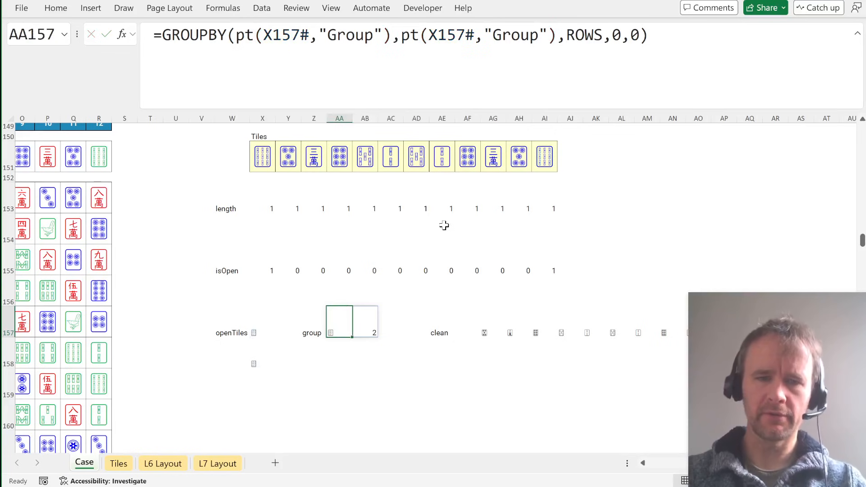
Step: Copy the twelve tiles of the Level 4 example row, G203:R203
{"action": "scroll", "coordinate": [228, 225], "scroll_direction": "left", "scroll_amount": 5}
{"action": "scroll", "coordinate": [229, 225], "scroll_direction": "down", "scroll_amount": 8}
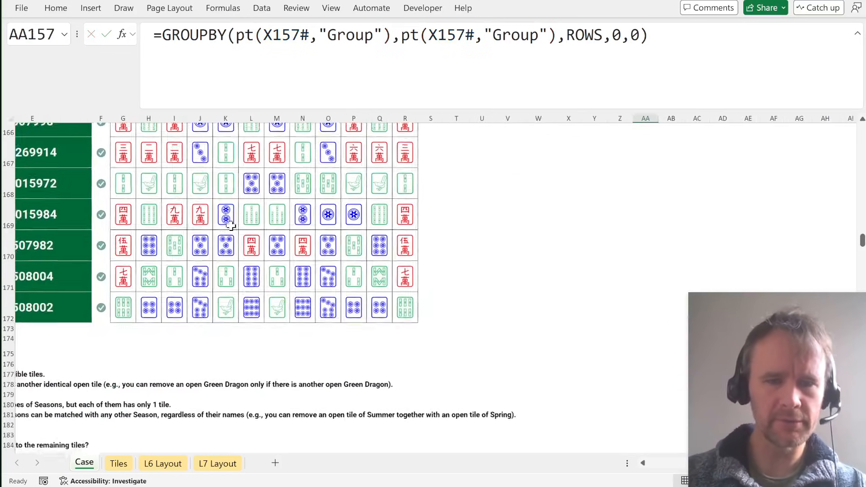
{"action": "scroll", "coordinate": [230, 225], "scroll_direction": "down", "scroll_amount": 5}
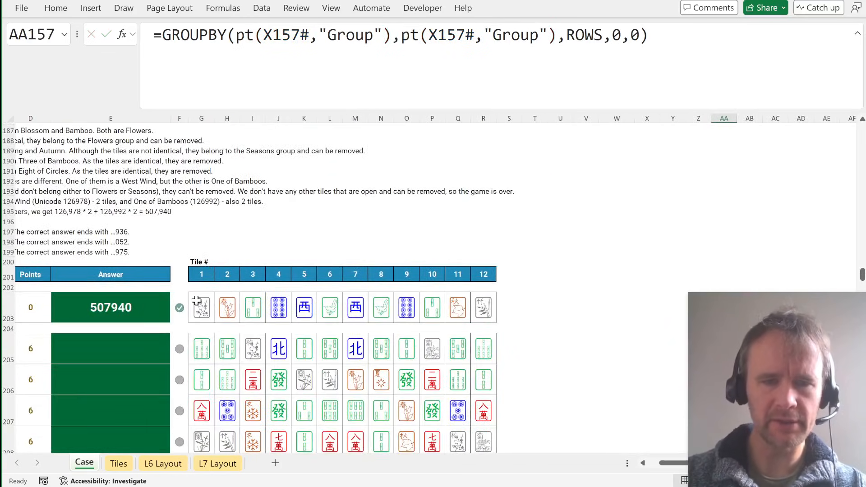
{"action": "left_click", "coordinate": [196, 300]}
{"action": "key", "text": "ctrl+shift+Right"}
{"action": "key", "text": "ctrl+c"}
Step: Paste the Level 4 example tiles over the helper's Tiles input row starting at X151
{"action": "scroll", "coordinate": [534, 223], "scroll_direction": "up", "scroll_amount": 10}
{"action": "scroll", "coordinate": [534, 222], "scroll_direction": "right", "scroll_amount": 2}
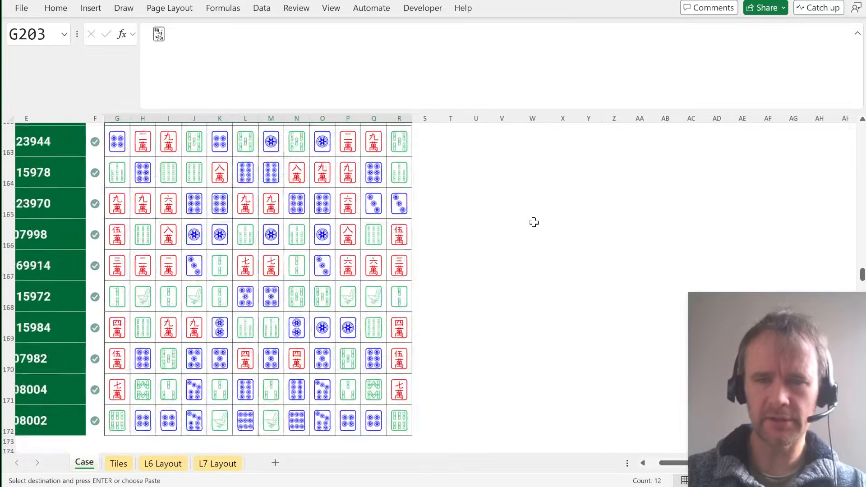
{"action": "scroll", "coordinate": [534, 222], "scroll_direction": "up", "scroll_amount": 3}
{"action": "scroll", "coordinate": [533, 224], "scroll_direction": "right", "scroll_amount": 1}
{"action": "left_click", "coordinate": [464, 272]}
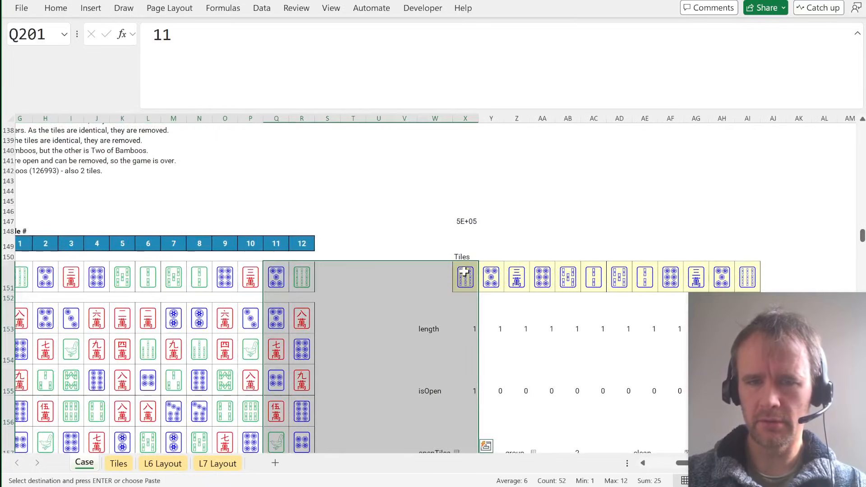
{"action": "left_click", "coordinate": [464, 272]}
{"action": "key", "text": "ctrl+v"}
Step: Examine the openTiles and group results in row 157 for the pasted example tiles
{"action": "scroll", "coordinate": [464, 270], "scroll_direction": "down", "scroll_amount": 4}
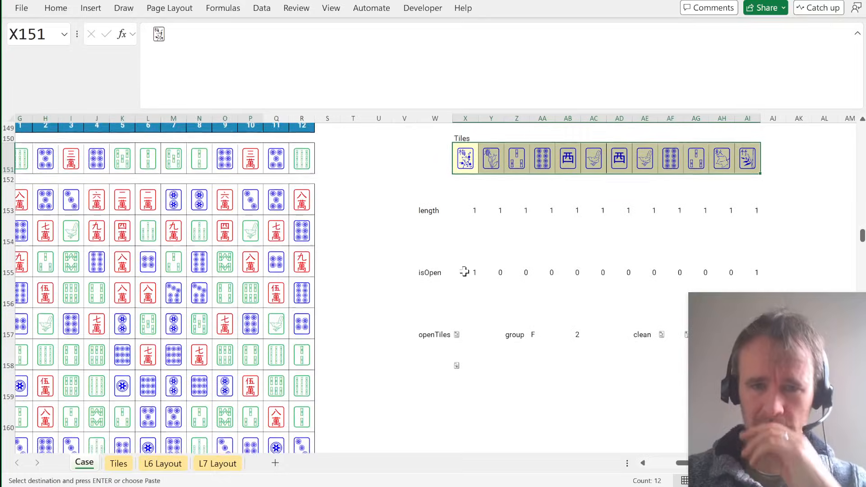
{"action": "scroll", "coordinate": [464, 271], "scroll_direction": "right", "scroll_amount": 3}
{"action": "left_click", "coordinate": [413, 333]}
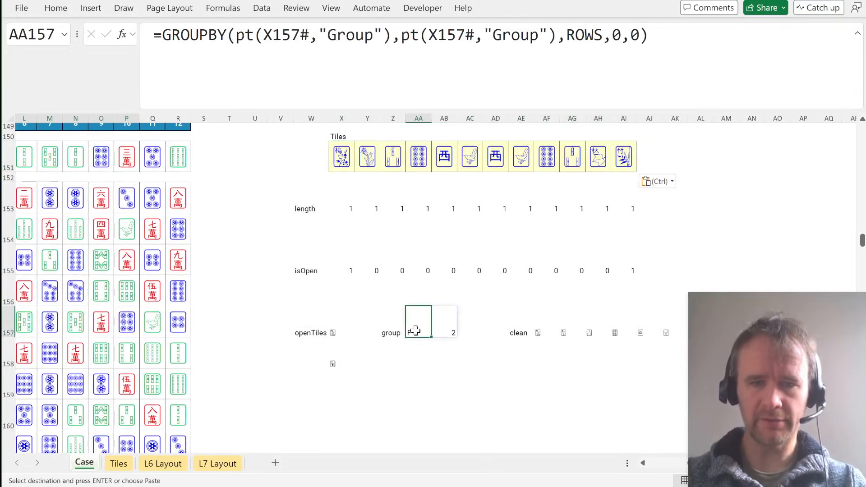
{"action": "key", "text": "Left"}
{"action": "key", "text": "Left"}
{"action": "key", "text": "Left"}
{"action": "key", "text": "shift+Down"}
{"action": "key", "text": "Right"}
{"action": "key", "text": "Right"}
{"action": "key", "text": "Right"}
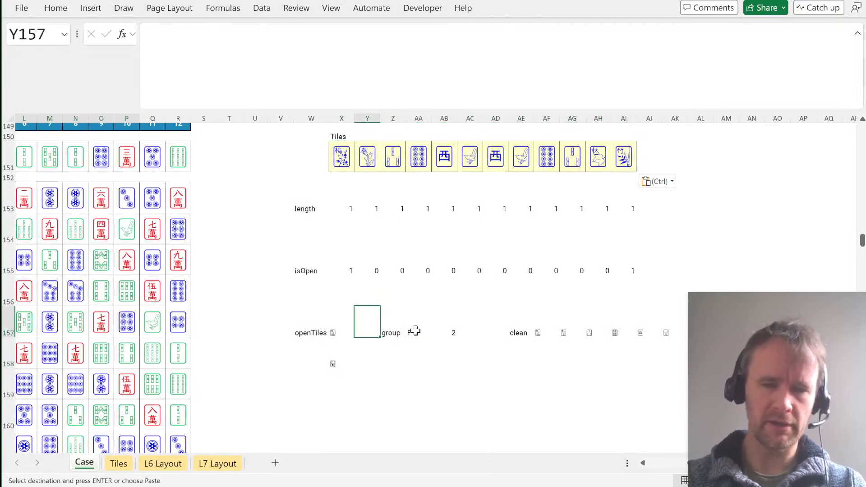
{"action": "key", "text": "shift+Right"}
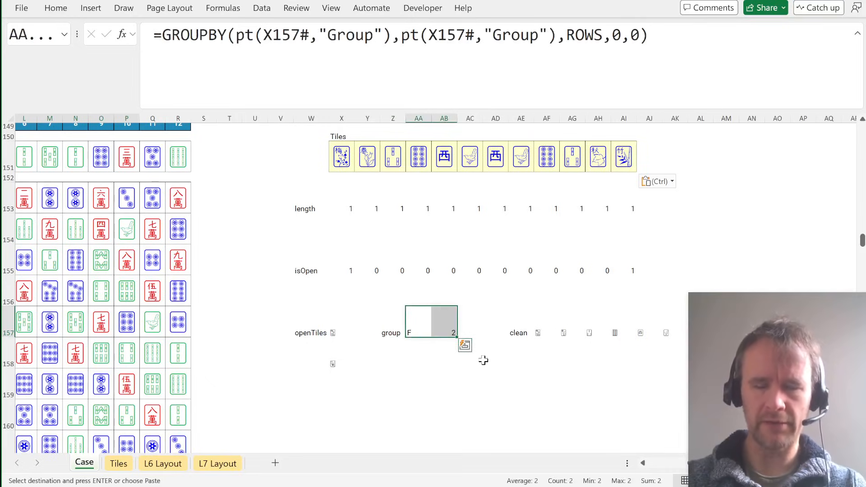
{"action": "key", "text": "Right"}
{"action": "key", "text": "Right"}
{"action": "key", "text": "Left"}
{"action": "key", "text": "Left"}
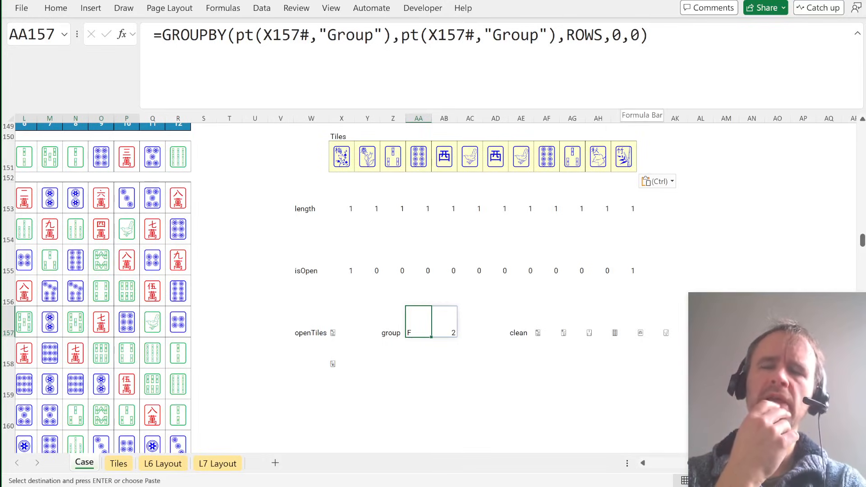
{"action": "left_click", "coordinate": [341, 155]}
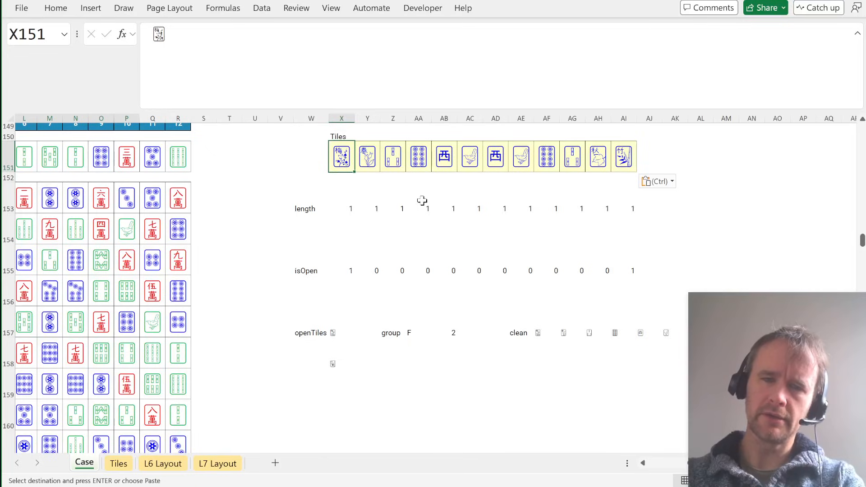
Step: Change the function argument of AA157's GROUPBY formula to HSTACK(ROWS,CONCAT)
{"action": "left_click", "coordinate": [415, 324]}
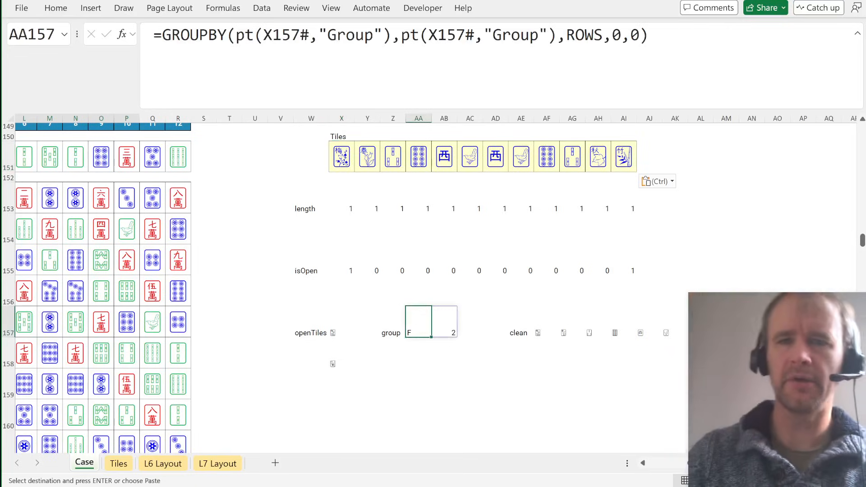
{"action": "left_click", "coordinate": [566, 36]}
{"action": "type", "text": "hsta"}
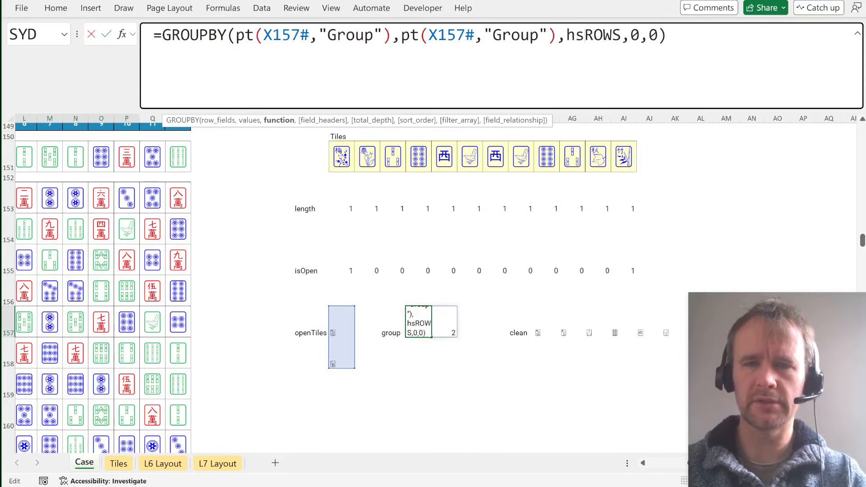
{"action": "type", "text": "ck(ROWS,"}
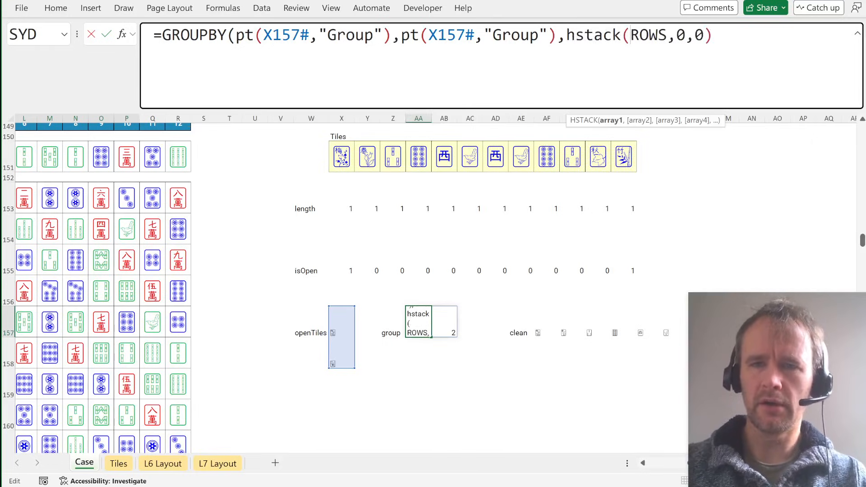
{"action": "type", "text": "concat),"}
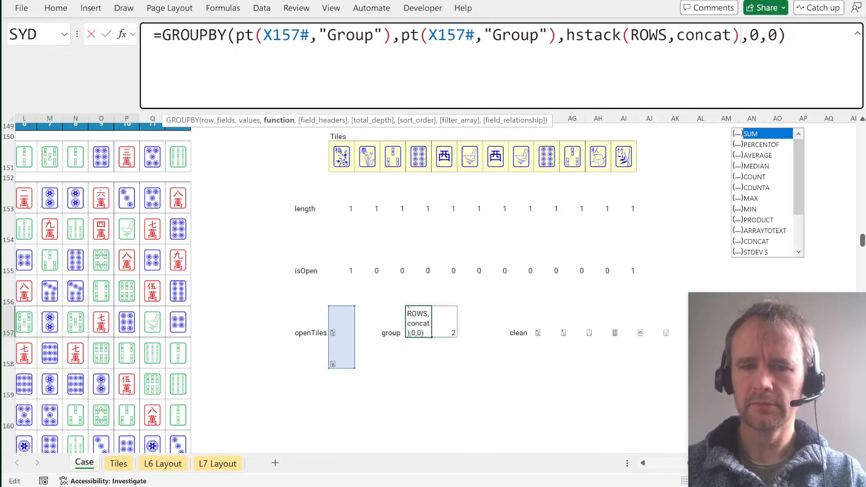
{"action": "key", "text": "Return"}
{"action": "key", "text": "Up"}
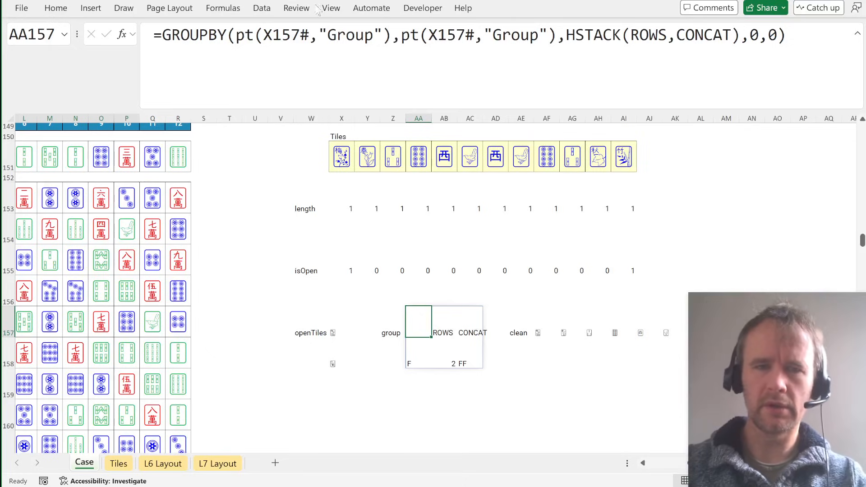
Step: Wrap the GROUPBY formula in AA157 in a DROP function that removes the first row
{"action": "left_click", "coordinate": [161, 35]}
{"action": "type", "text": "dro"}
{"action": "key", "text": "Tab"}
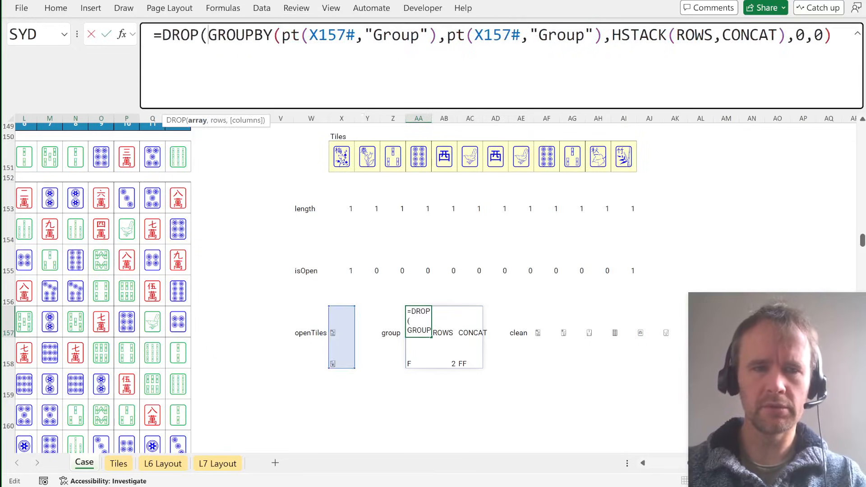
{"action": "key", "text": "End"}
{"action": "type", "text": ","}
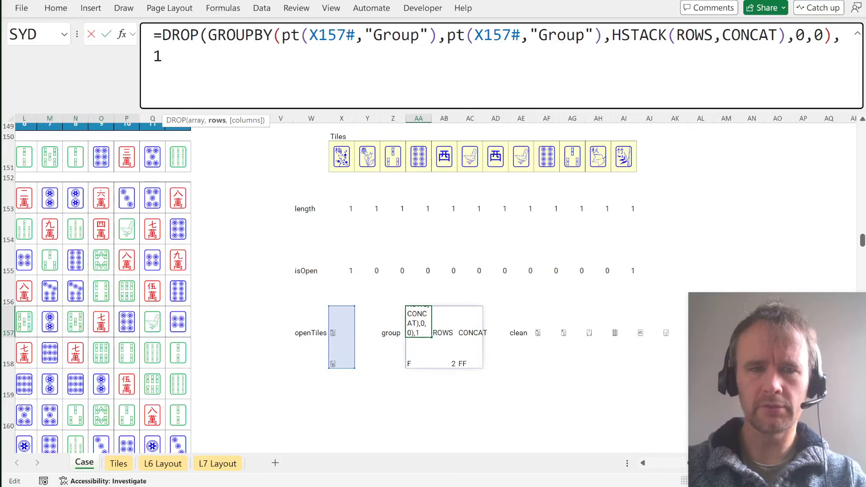
{"action": "type", "text": "1"}
{"action": "key", "text": "Return"}
{"action": "key", "text": "Up"}
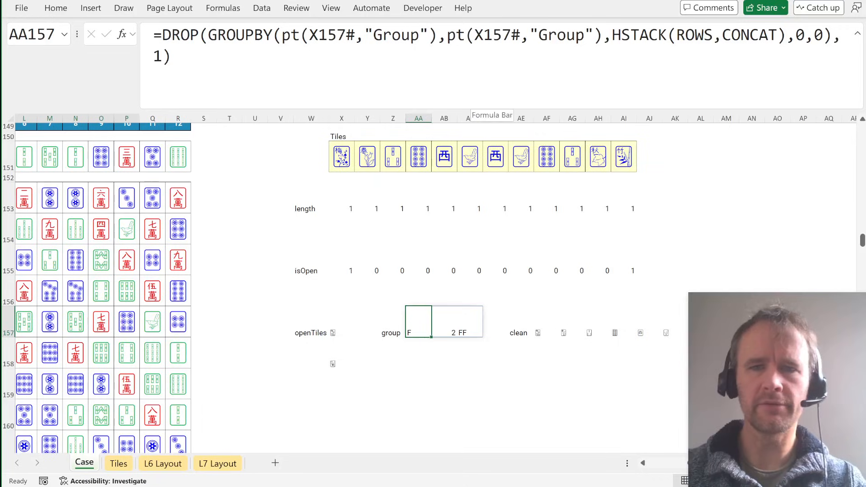
Step: Change the values argument of AA157's GROUPBY from pt(X157#,"Group") to X157#
{"action": "left_click", "coordinate": [470, 36]}
{"action": "key", "text": "shift+ctrl+Left"}
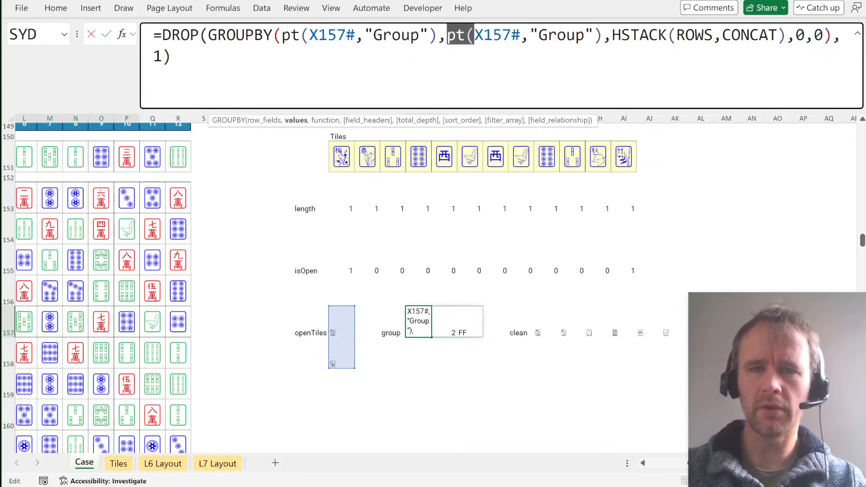
{"action": "key", "text": "Delete"}
{"action": "key", "text": "Delete"}
{"action": "key", "text": "shift+ctrl+Right"}
{"action": "key", "text": "shift+ctrl+Right"}
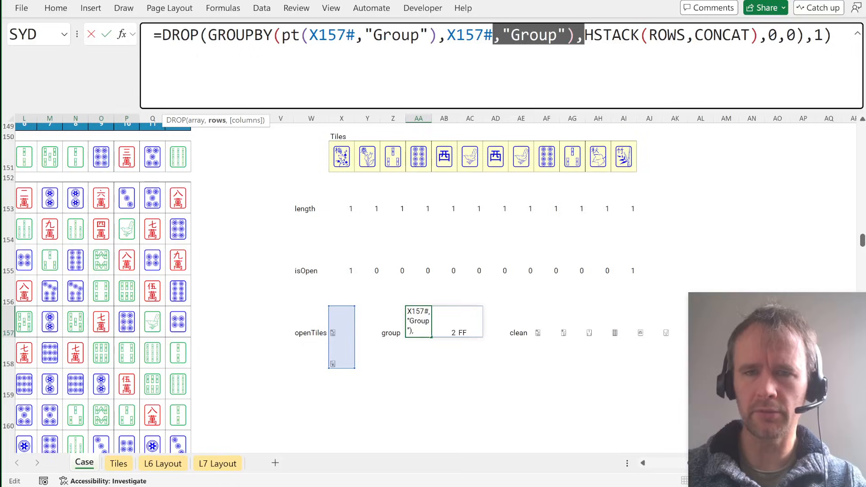
{"action": "key", "text": "shift+Left"}
{"action": "key", "text": "Delete"}
{"action": "key", "text": "Return"}
{"action": "key", "text": "Up"}
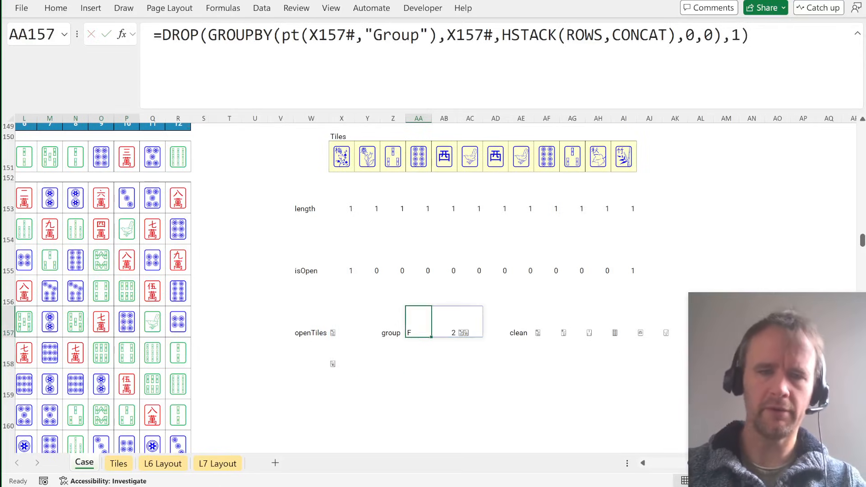
{"action": "left_click", "coordinate": [437, 323]}
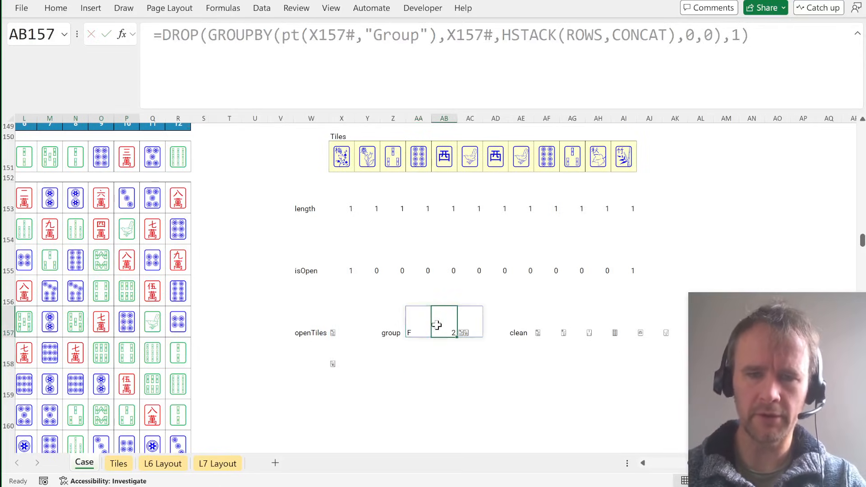
{"action": "left_click", "coordinate": [461, 327]}
Step: Expand the oneStep function in AF157 into its LAMBDA definition with the Edit Lambda command
{"action": "scroll", "coordinate": [552, 357], "scroll_direction": "right", "scroll_amount": 5}
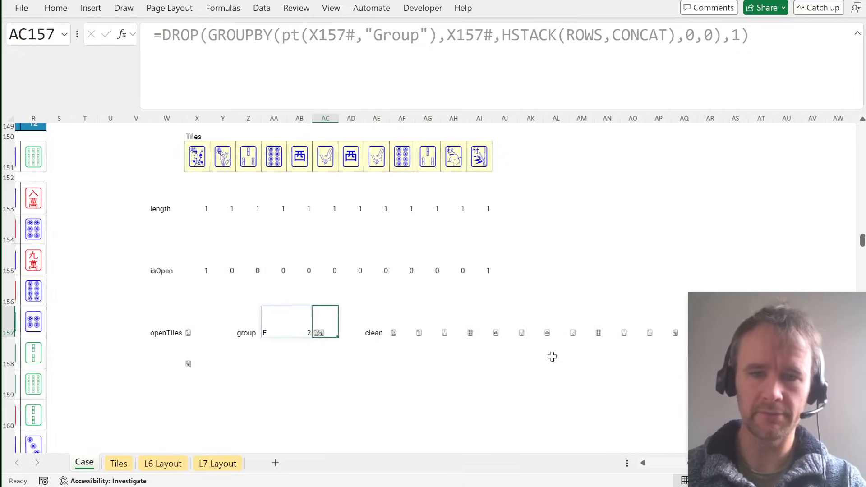
{"action": "left_click", "coordinate": [294, 333]}
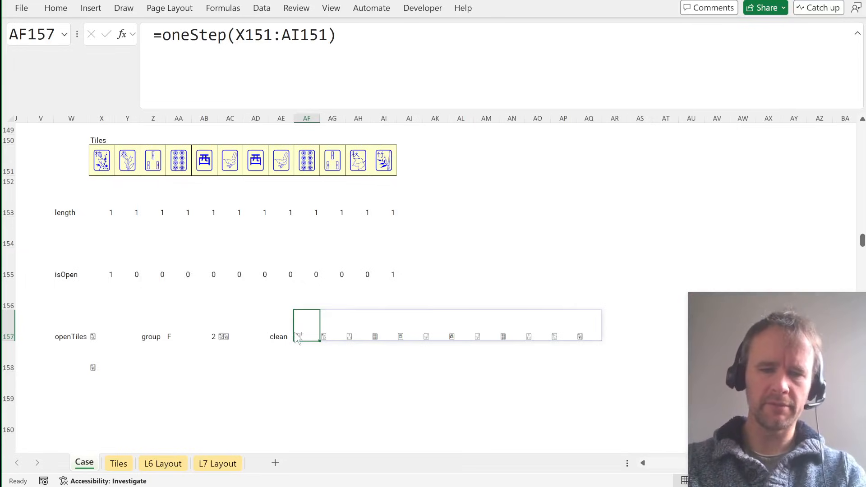
{"action": "key", "text": "ctrl+shift+q"}
{"action": "type", "text": "el"}
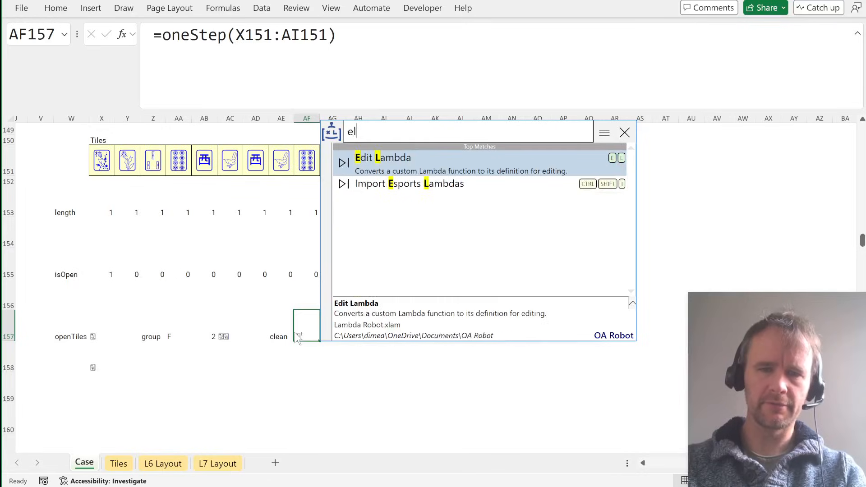
{"action": "key", "text": "Return"}
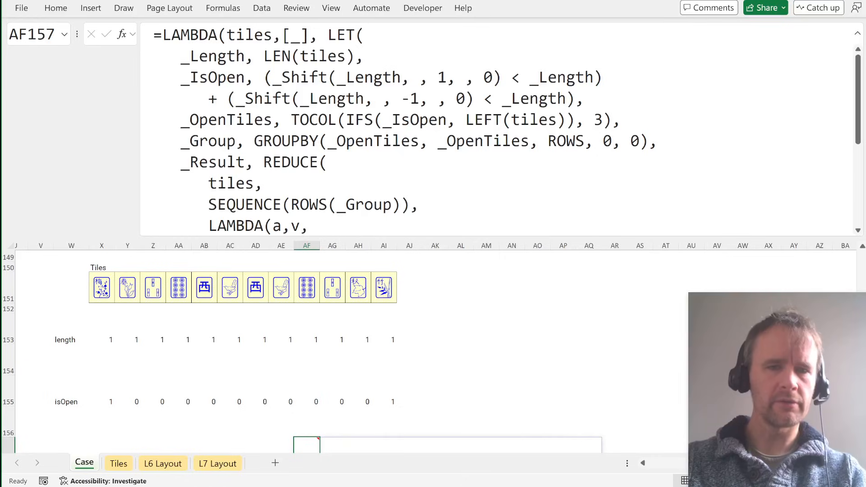
Step: Replace AF157's formula with only the REDUCE expression copied from the LAMBDA's _Result variable
{"action": "left_click", "coordinate": [264, 162]}
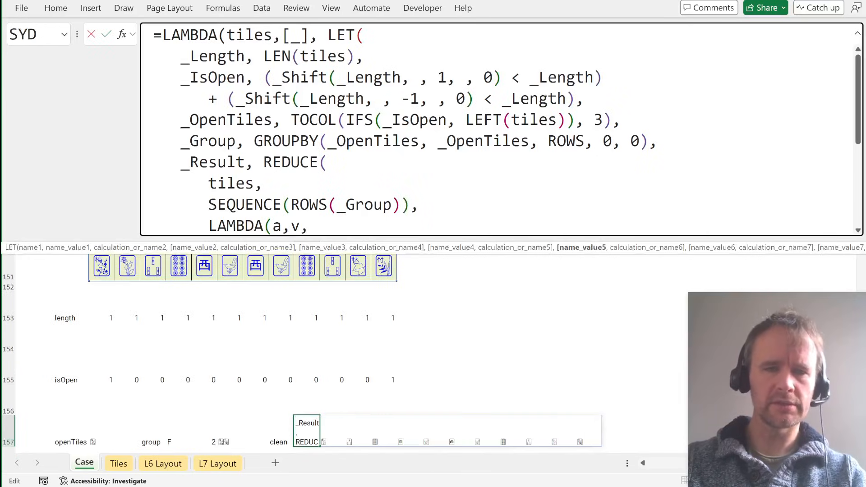
{"action": "key", "text": "shift+Down"}
{"action": "key", "text": "shift+Down"}
{"action": "key", "text": "shift+Down"}
{"action": "key", "text": "shift+Down"}
{"action": "key", "text": "shift+Down"}
{"action": "key", "text": "shift+Down"}
{"action": "key", "text": "shift+Down"}
{"action": "key", "text": "shift+Down"}
{"action": "key", "text": "shift+Down"}
{"action": "key", "text": "shift+Down"}
{"action": "key", "text": "shift+Down"}
{"action": "key", "text": "shift+Down"}
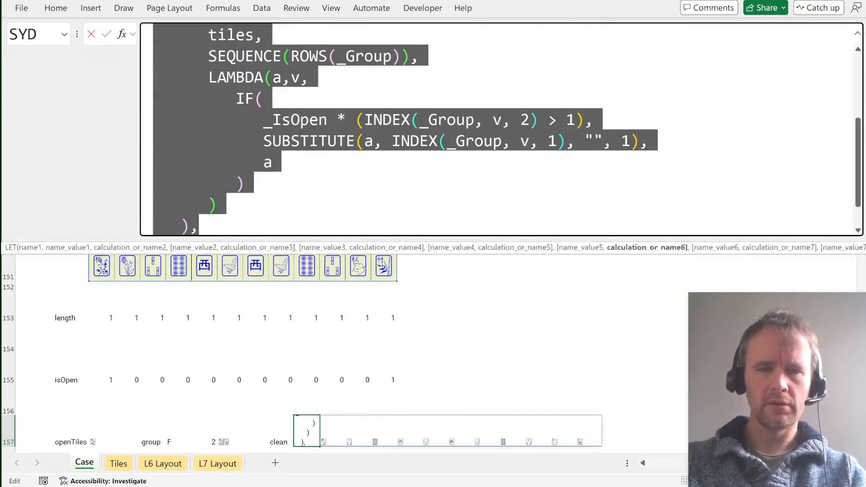
{"action": "key", "text": "shift+Up"}
{"action": "key", "text": "shift+Up"}
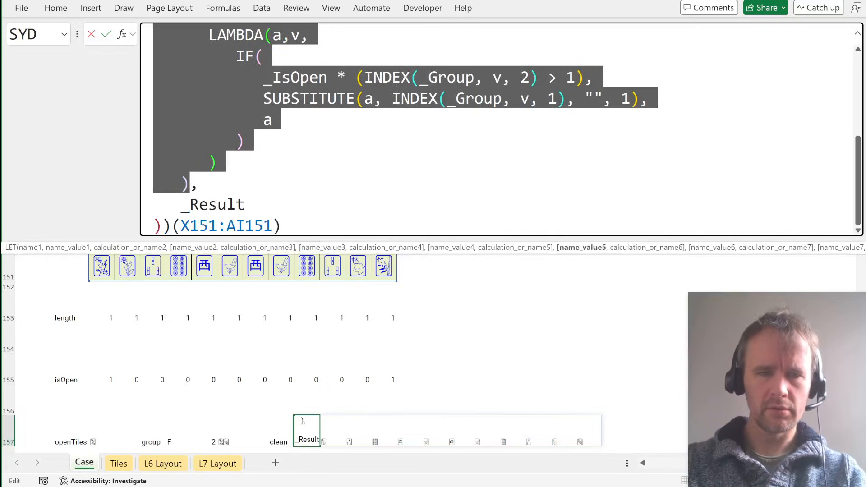
{"action": "key", "text": "ctrl+c"}
{"action": "key", "text": "Escape"}
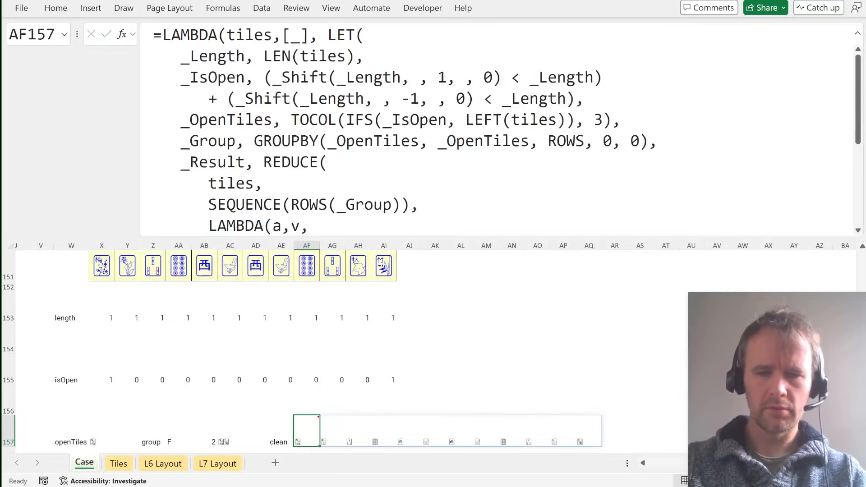
{"action": "type", "text": "="}
{"action": "key", "text": "ctrl+v"}
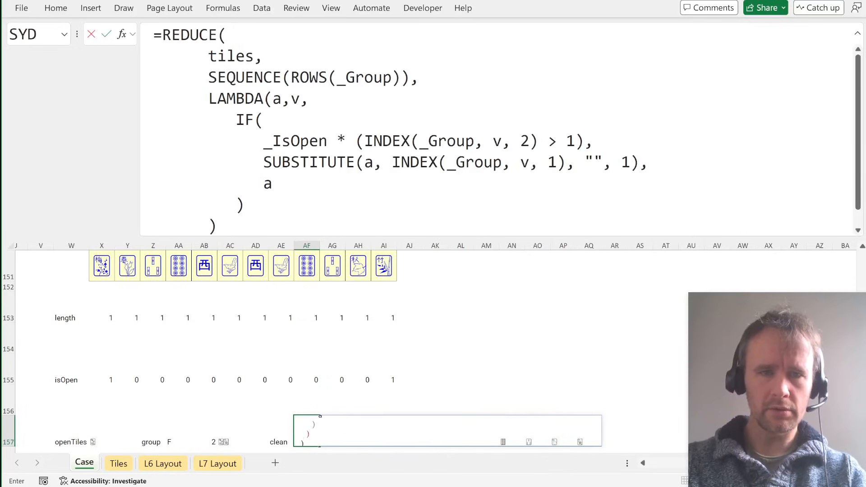
Step: In AF157's REDUCE formula, replace tiles with X151:AI151 and the _Group inside ROWS with AA157#
{"action": "double_click", "coordinate": [234, 56]}
{"action": "left_click", "coordinate": [97, 272]}
{"action": "key", "text": "ctrl+shift+Right"}
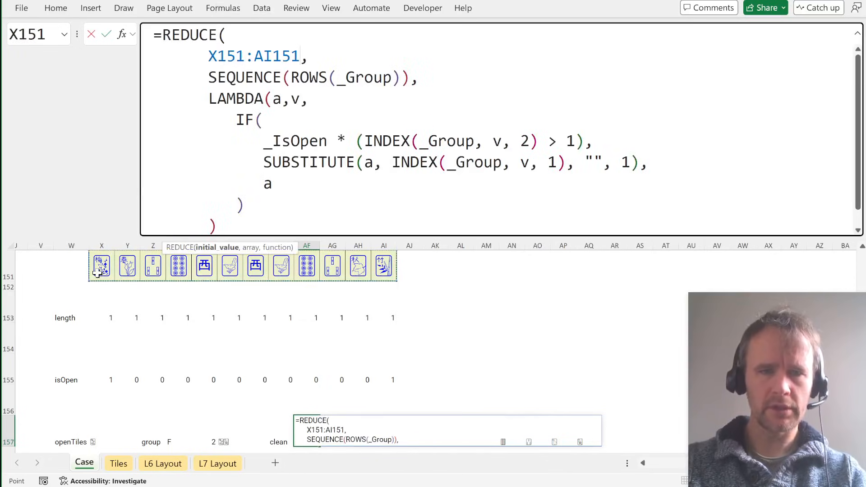
{"action": "double_click", "coordinate": [368, 78]}
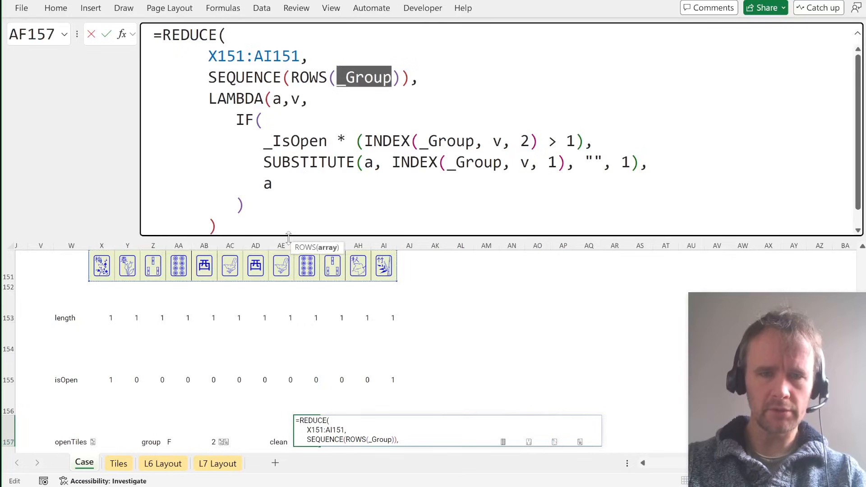
{"action": "left_click", "coordinate": [178, 441]}
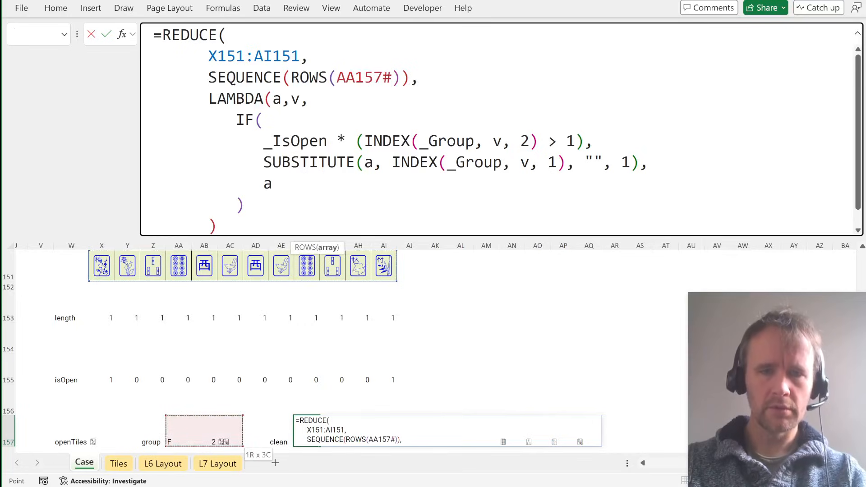
Step: Replace _IsOpen with X155# and both INDEX references to _Group with AA157#, and commit the AF157 formula
{"action": "double_click", "coordinate": [295, 141]}
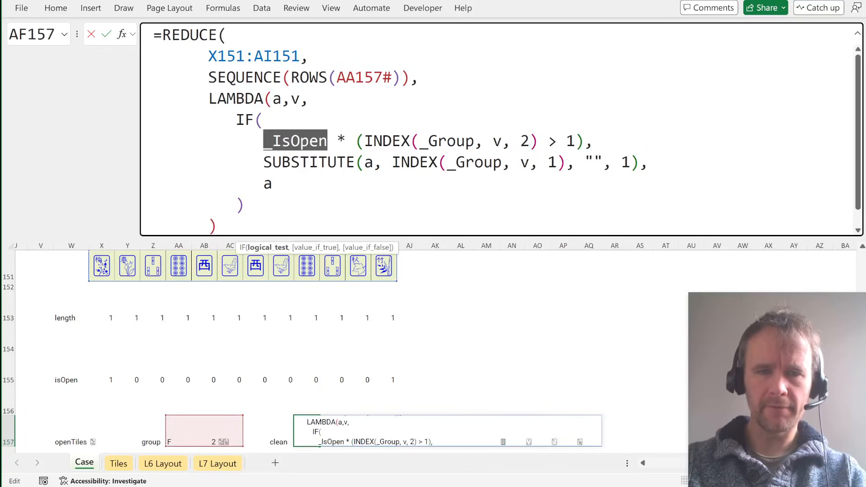
{"action": "left_click", "coordinate": [107, 378]}
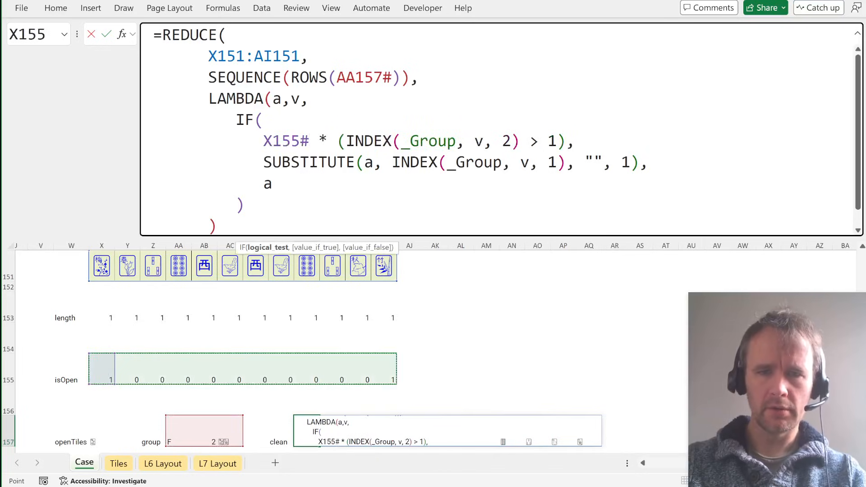
{"action": "double_click", "coordinate": [428, 141]}
{"action": "left_click", "coordinate": [174, 434]}
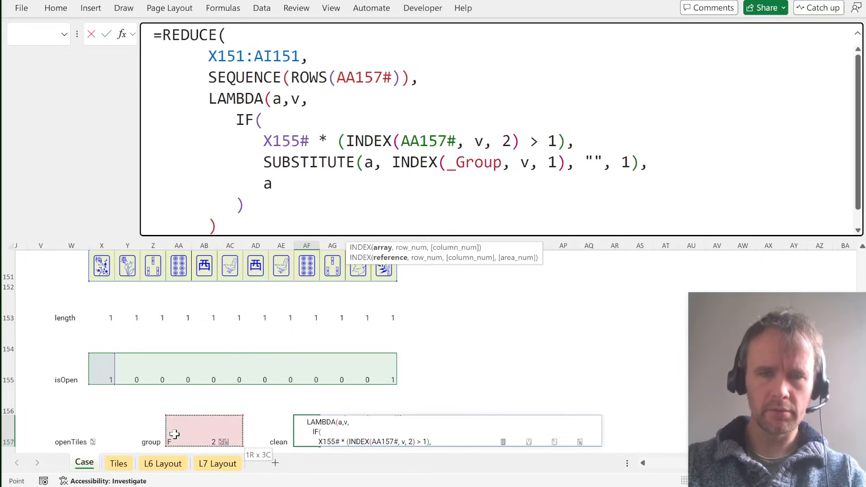
{"action": "double_click", "coordinate": [429, 141]}
{"action": "key", "text": "ctrl+c"}
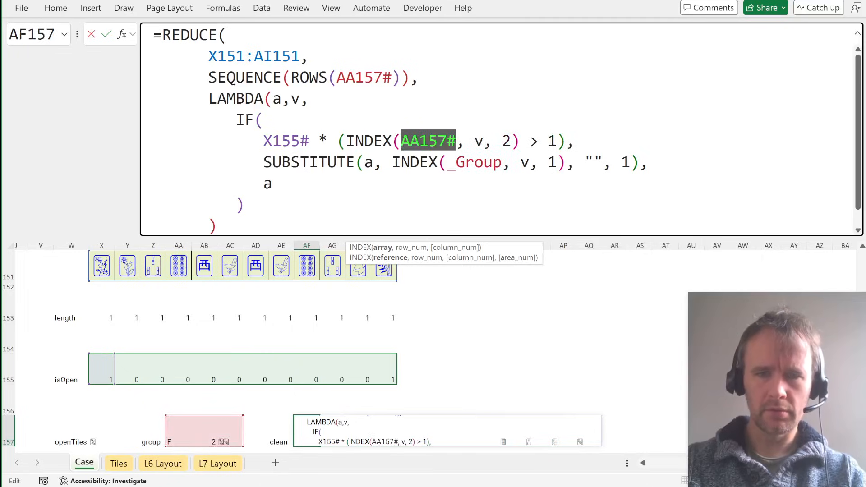
{"action": "double_click", "coordinate": [474, 162]}
{"action": "key", "text": "ctrl+v"}
{"action": "key", "text": "Down"}
{"action": "key", "text": "Down"}
{"action": "key", "text": "Down"}
{"action": "key", "text": "Down"}
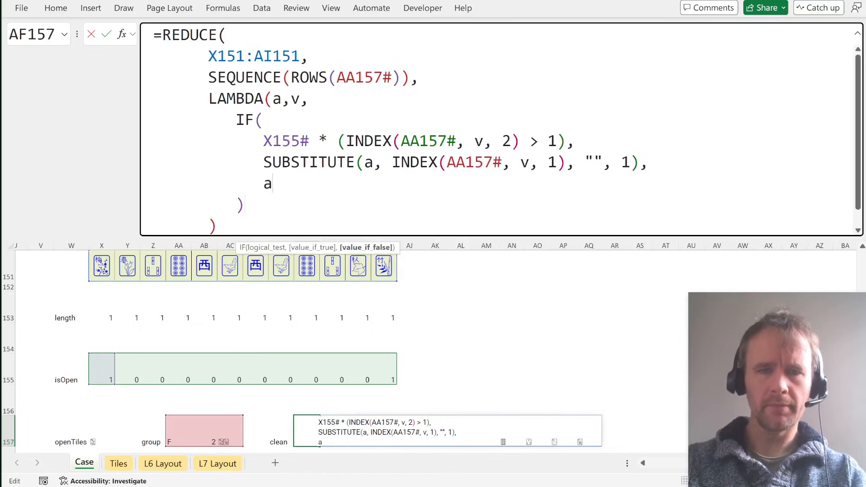
{"action": "key", "text": "Return"}
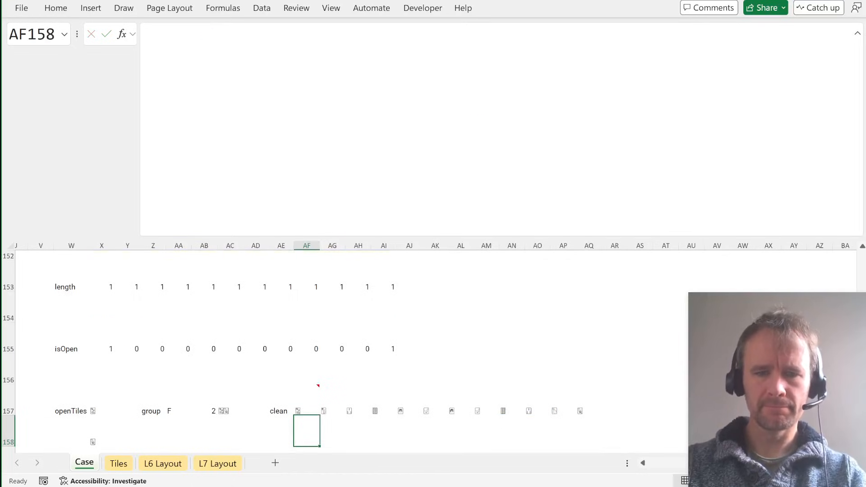
{"action": "key", "text": "Up"}
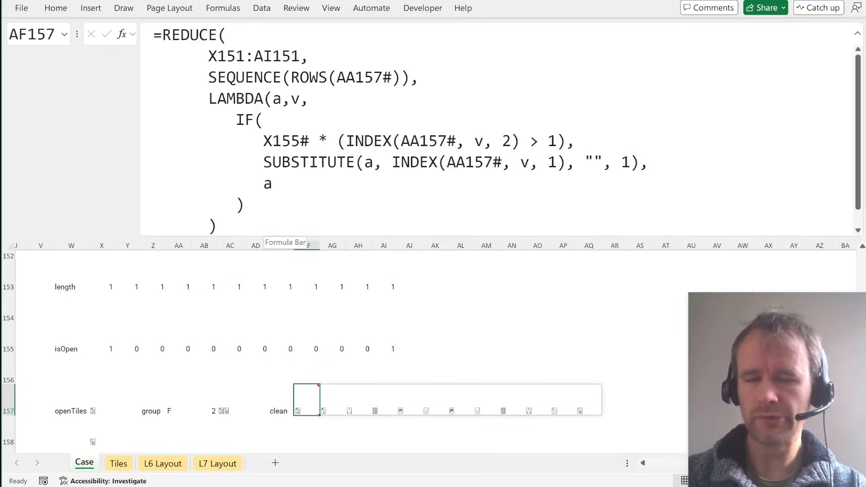
Step: Examine the Unicode filter list in the Tiles sheet's table, then return to the Case sheet
{"action": "key", "text": "ctrl+Page_Down"}
{"action": "key", "text": "Left"}
{"action": "key", "text": "ctrl+Left"}
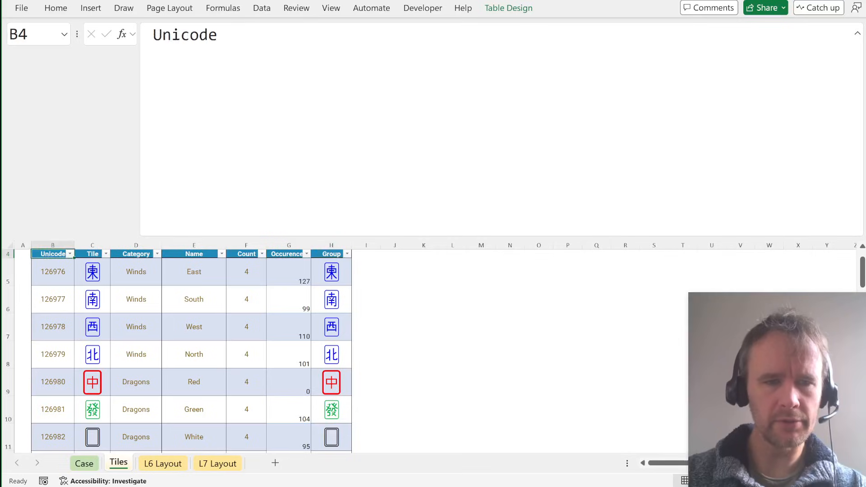
{"action": "key", "text": "alt+Down"}
{"action": "key", "text": "Down"}
{"action": "key", "text": "Down"}
{"action": "key", "text": "Down"}
{"action": "key", "text": "Down"}
{"action": "key", "text": "Down"}
{"action": "key", "text": "Down"}
{"action": "key", "text": "Down"}
{"action": "key", "text": "Down"}
{"action": "key", "text": "Down"}
{"action": "key", "text": "Down"}
{"action": "key", "text": "Down"}
{"action": "key", "text": "Down"}
{"action": "key", "text": "Down"}
{"action": "key", "text": "Down"}
{"action": "key", "text": "Down"}
{"action": "key", "text": "Down"}
{"action": "key", "text": "Down"}
{"action": "key", "text": "Down"}
{"action": "key", "text": "Down"}
{"action": "key", "text": "Down"}
{"action": "key", "text": "Down"}
{"action": "key", "text": "Down"}
{"action": "key", "text": "Down"}
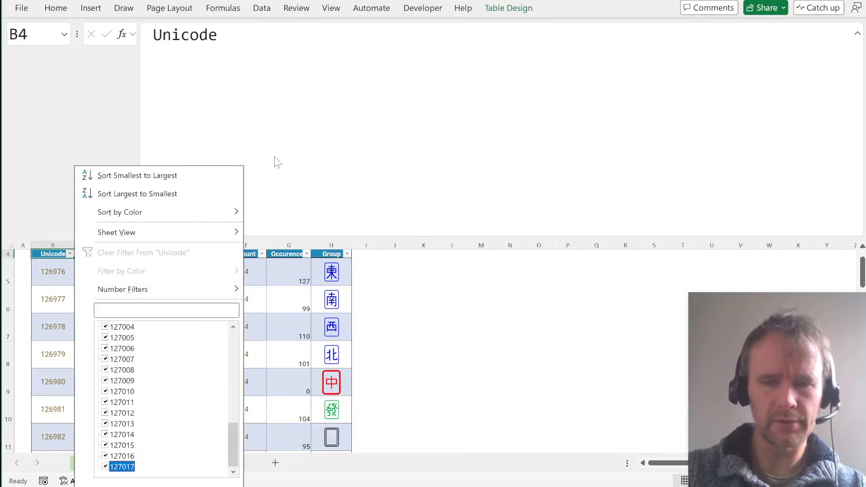
{"action": "key", "text": "Escape"}
{"action": "key", "text": "ctrl+Page_Up"}
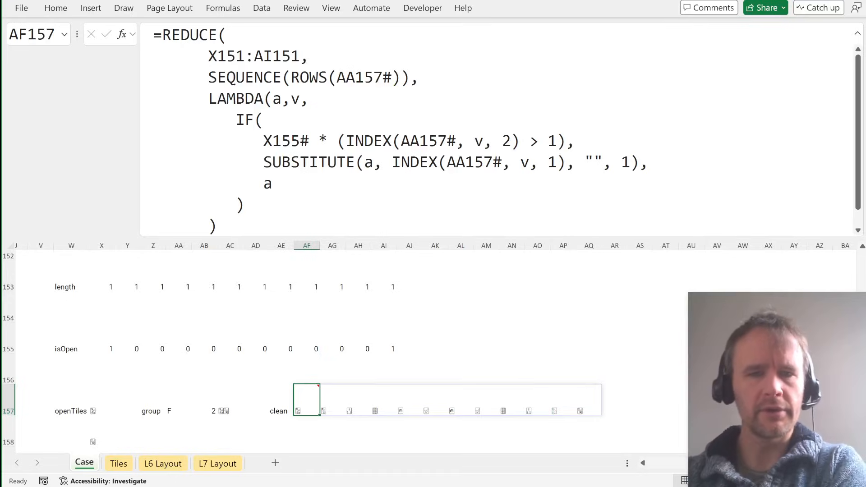
Step: Review the group formula and its output in AA157:AC157 alongside the clean formula in AF157
{"action": "left_click", "coordinate": [172, 402]}
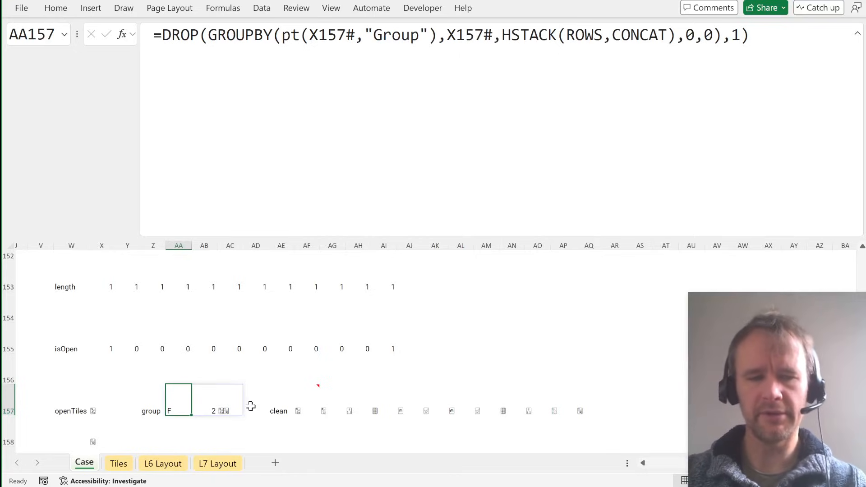
{"action": "key", "text": "Right"}
{"action": "key", "text": "Right"}
{"action": "key", "text": "Right"}
{"action": "key", "text": "Right"}
{"action": "key", "text": "Right"}
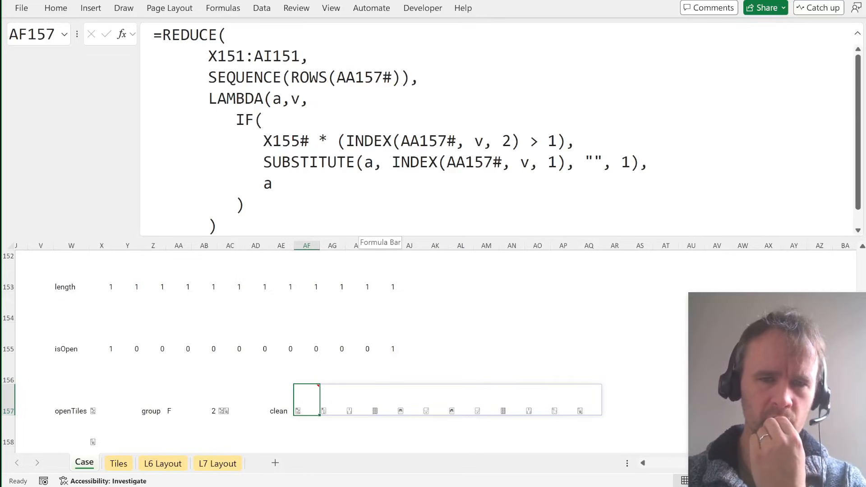
Step: In AF157's formula, insert a nested IF before SUBSTITUTE that tests UNICODE(INDEX(AA157#, v, 1))
{"action": "left_click", "coordinate": [263, 163]}
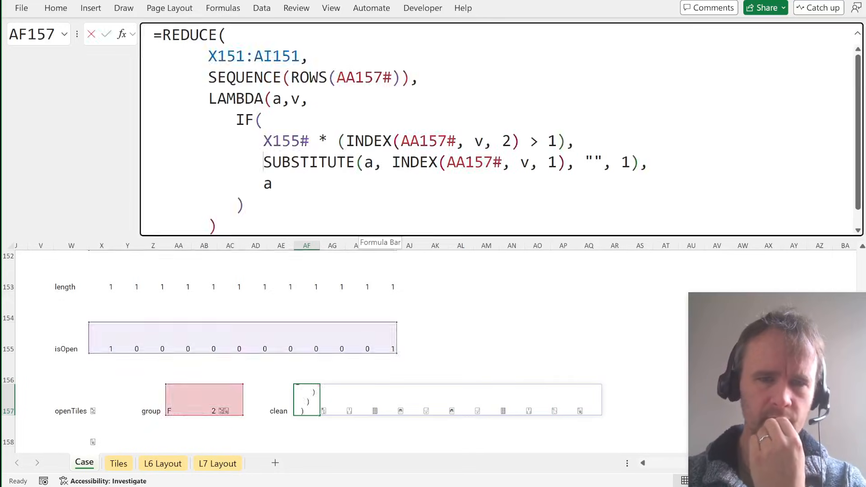
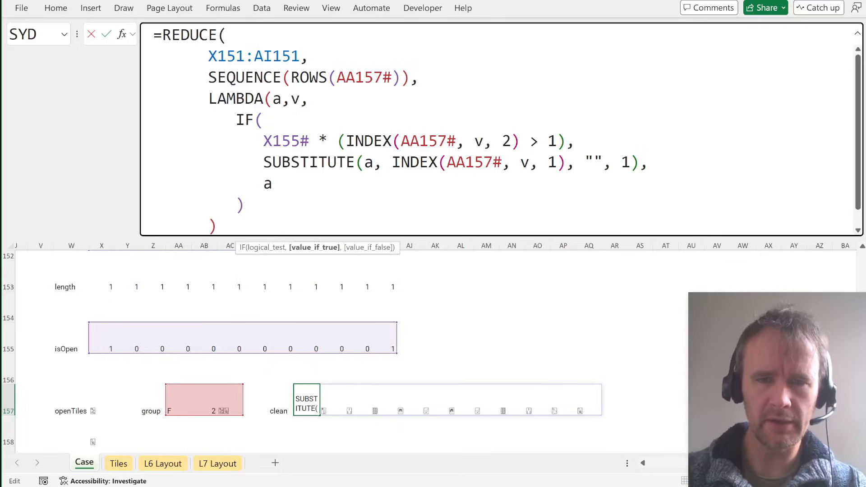
{"action": "left_click_drag", "start_coordinate": [393, 163], "coordinate": [567, 162]}
{"action": "key", "text": "ctrl+c"}
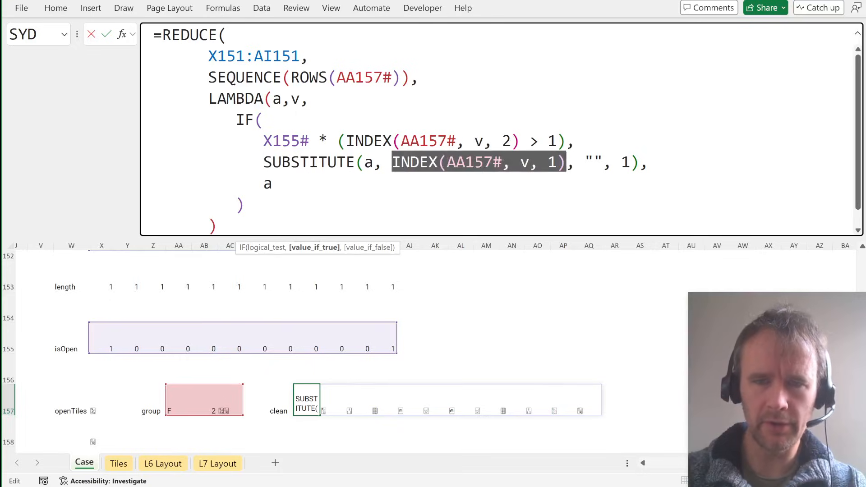
{"action": "left_click", "coordinate": [576, 141]}
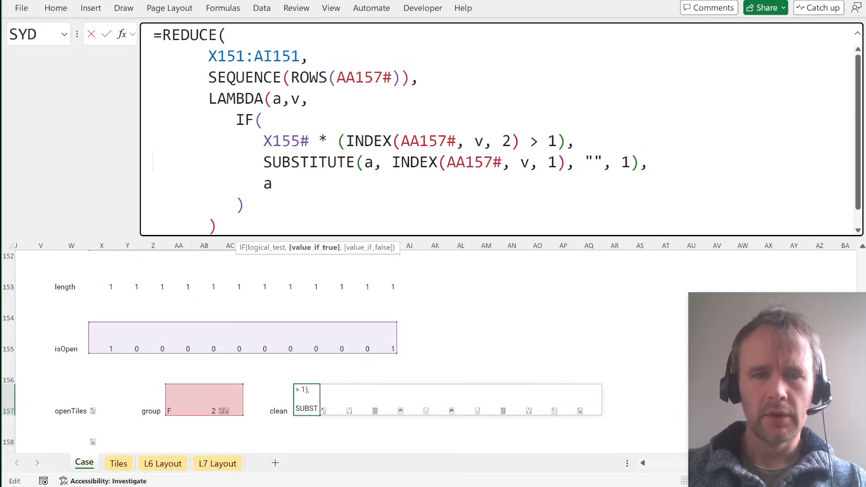
{"action": "type", "text": "IF("}
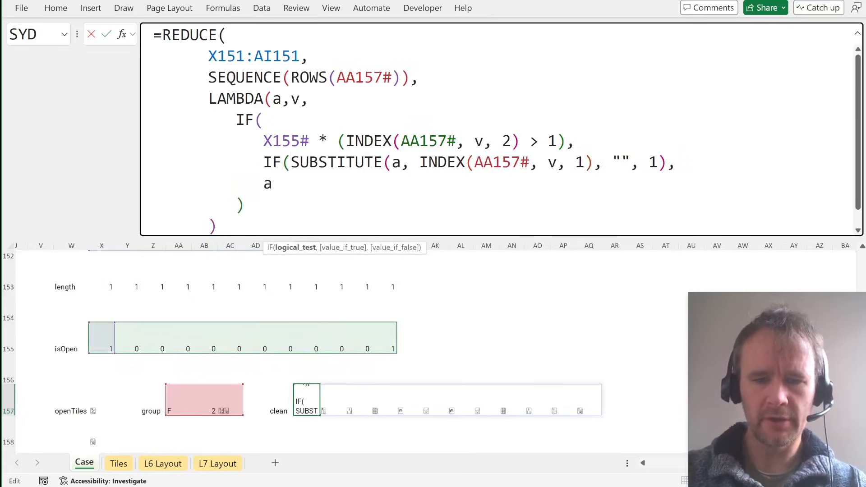
{"action": "type", "text": "unic"}
{"action": "key", "text": "Tab"}
{"action": "key", "text": "BackSpace"}
{"action": "key", "text": "BackSpace"}
{"action": "key", "text": "BackSpace"}
{"action": "key", "text": "BackSpace"}
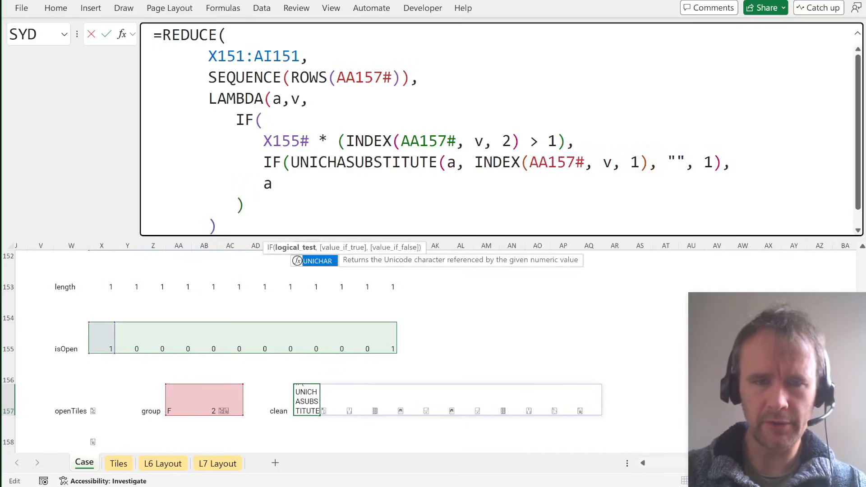
{"action": "type", "text": "ode"}
{"action": "key", "text": "Tab"}
{"action": "key", "text": "ctrl+v"}
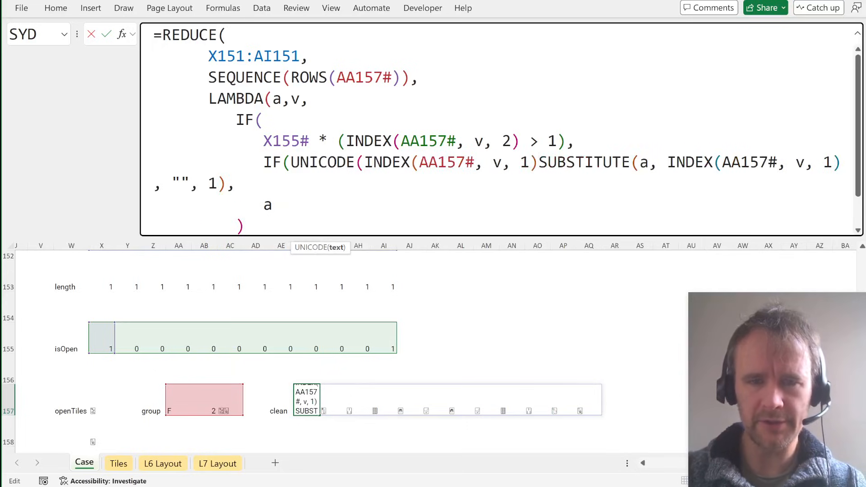
{"action": "type", "text": ")"}
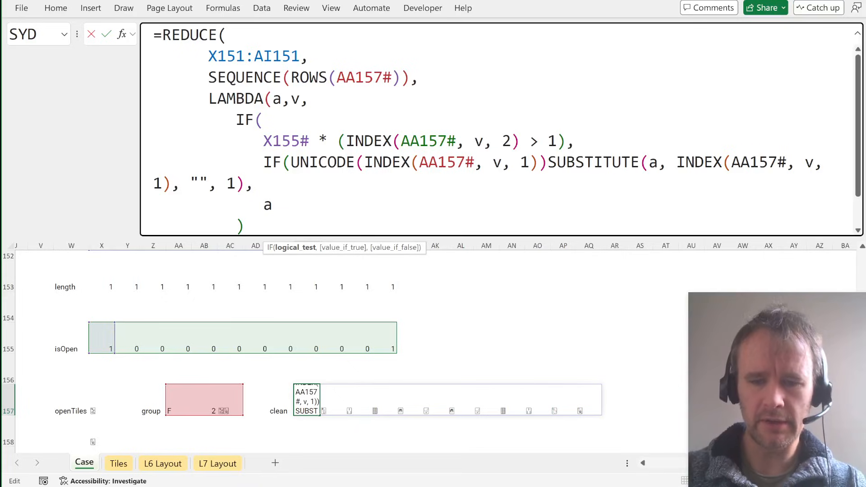
Step: Complete the nested IF's logical test with >1000, followed by a comma before SUBSTITUTE
{"action": "type", "text": "<1000"}
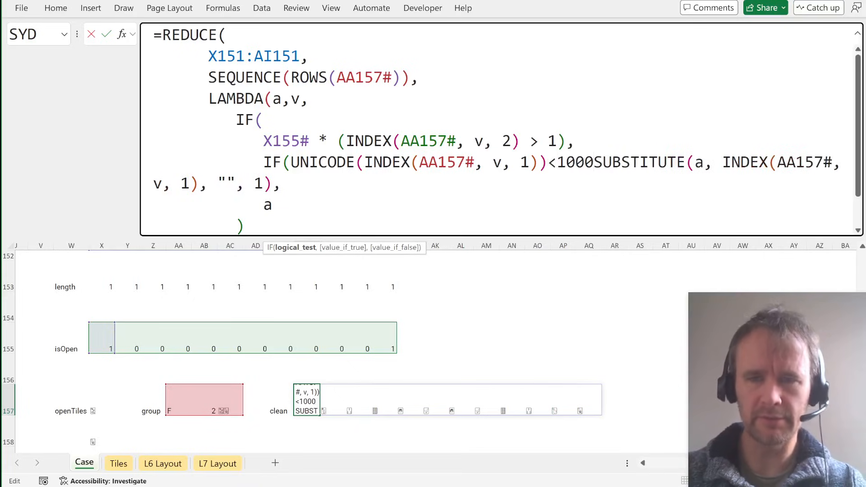
{"action": "type", "text": ","}
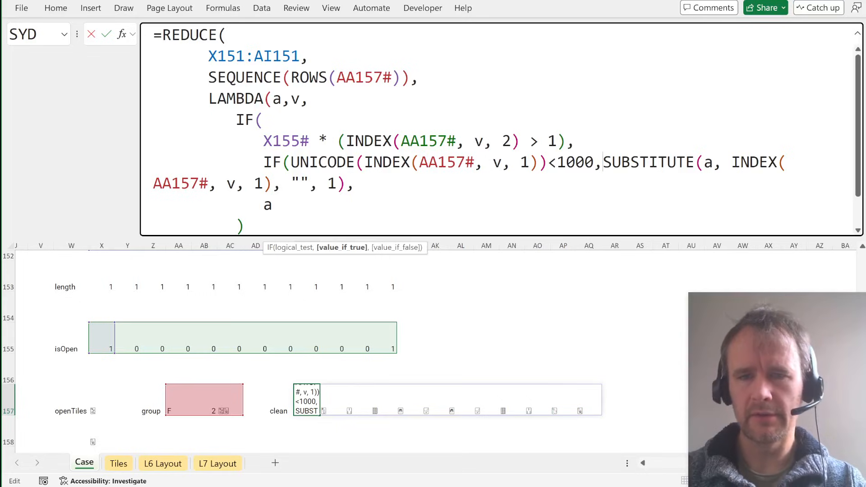
{"action": "key", "text": "Left"}
{"action": "key", "text": "Left"}
{"action": "key", "text": "Left"}
{"action": "key", "text": "Left"}
{"action": "key", "text": "Left"}
{"action": "key", "text": "BackSpace"}
{"action": "type", "text": ">"}
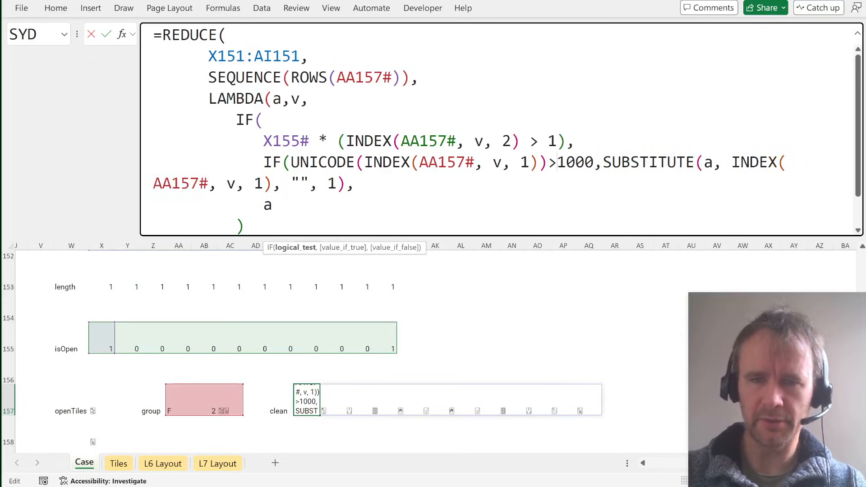
Step: Place SUBSTITUTE on its own indented line and close the nested IF with a parenthesis and comma on a new line below
{"action": "key", "text": "Right"}
{"action": "key", "text": "Right"}
{"action": "key", "text": "Right"}
{"action": "key", "text": "Right"}
{"action": "key", "text": "Right"}
{"action": "key", "text": "alt+Return"}
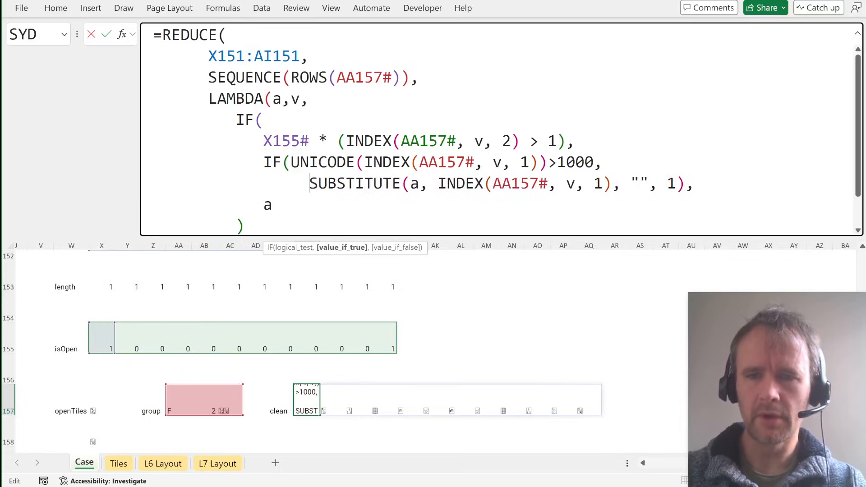
{"action": "key", "text": "End"}
{"action": "key", "text": "alt+Return"}
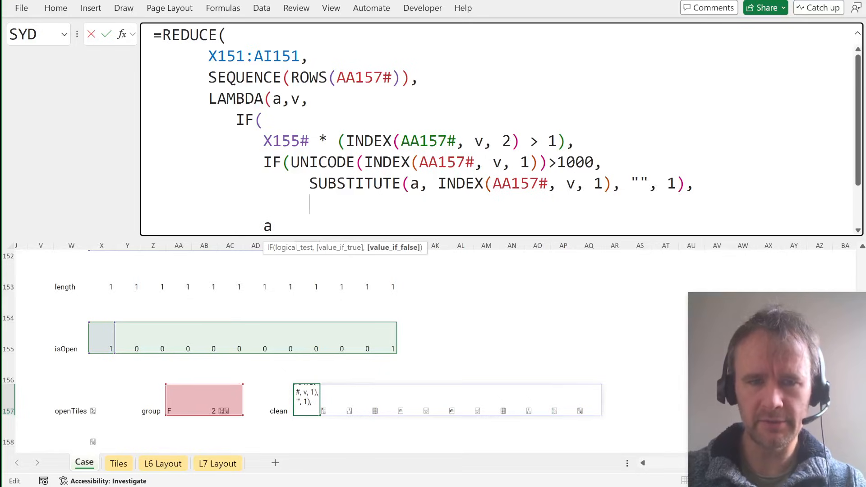
{"action": "type", "text": "),"}
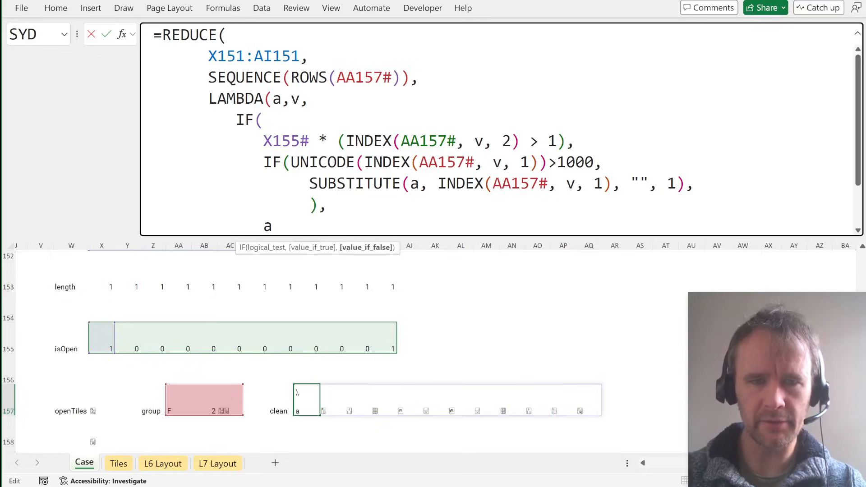
Step: Start a REDUCE as the nested IF's value-if-false, with a as initial value and the _ltrs function as its array
{"action": "key", "text": "Left"}
{"action": "key", "text": "Left"}
{"action": "type", "text": "red"}
{"action": "key", "text": "Tab"}
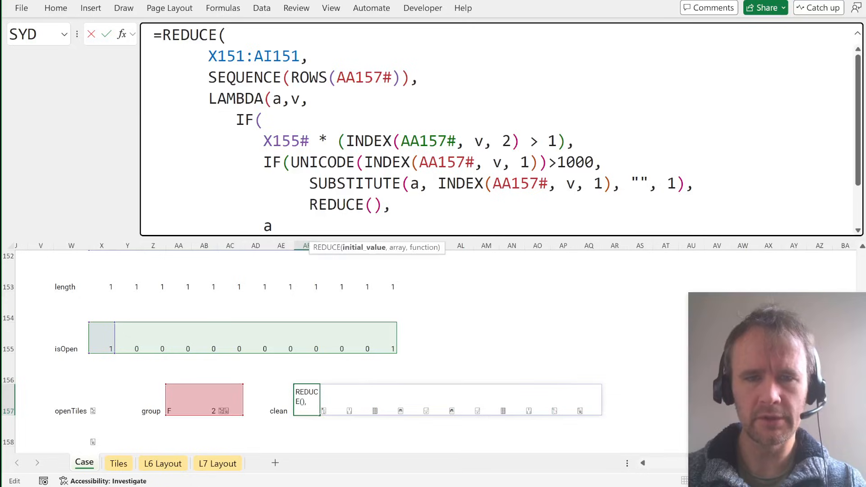
{"action": "type", "text": "a,_"}
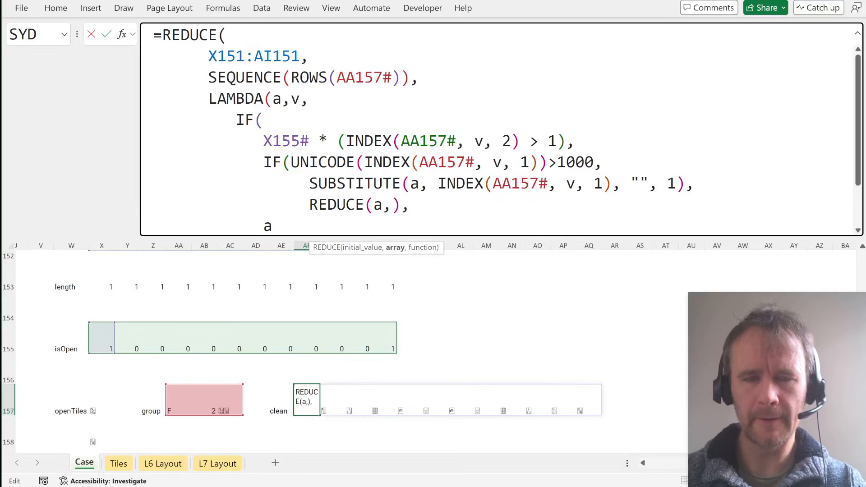
{"action": "type", "text": "ltrs"}
{"action": "key", "text": "Tab"}
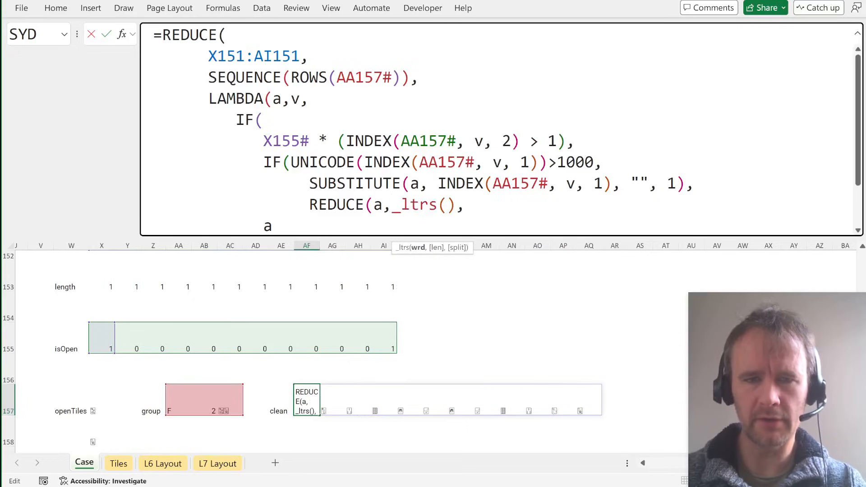
Step: Pass INDEX(AA157#,v,3) to _ltrs and close that argument, ready for the inner REDUCE's function
{"action": "type", "text": "inde"}
{"action": "key", "text": "Tab"}
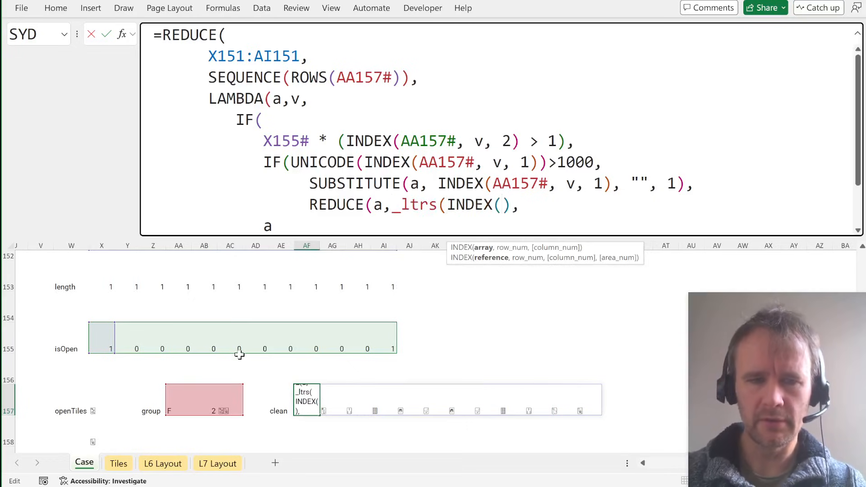
{"action": "left_click", "coordinate": [170, 401]}
{"action": "type", "text": ",v,"}
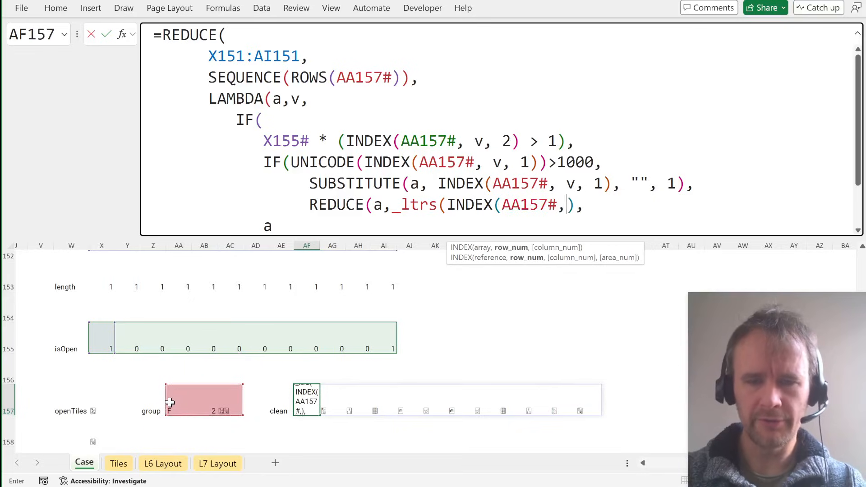
{"action": "type", "text": "3)"}
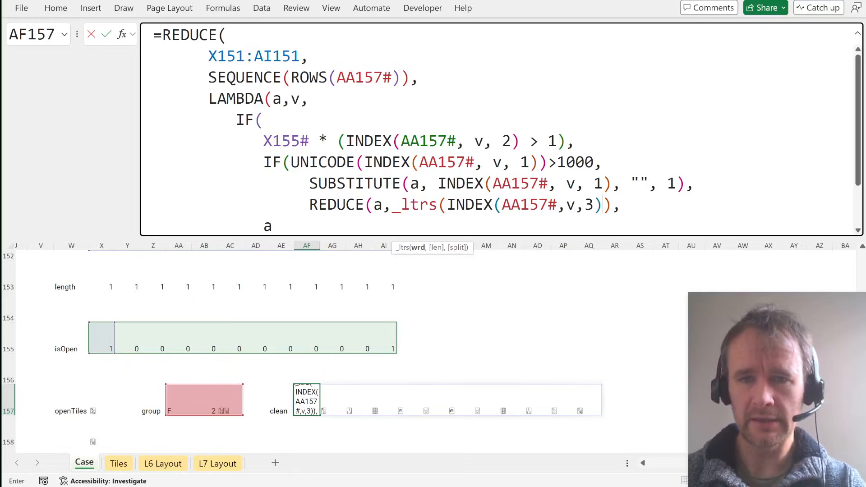
{"action": "type", "text": "),"}
{"action": "key", "text": "Left"}
{"action": "key", "text": "Left"}
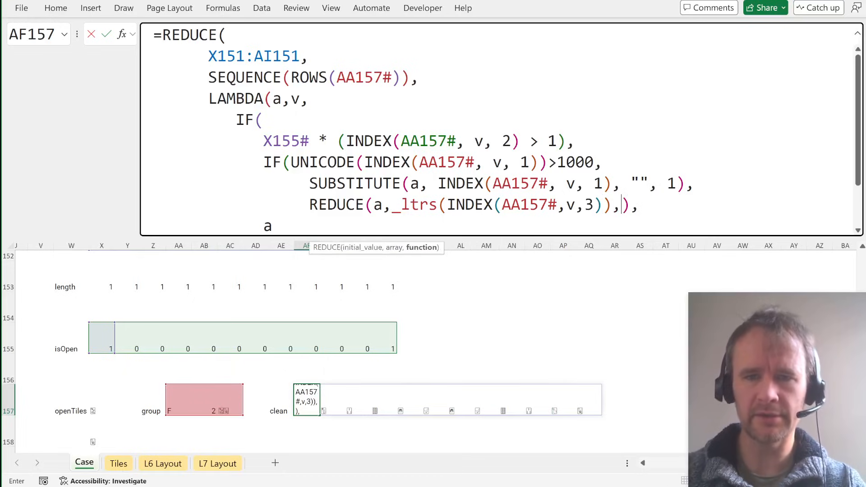
{"action": "type", "text": "sub"}
{"action": "key", "text": "Tab"}
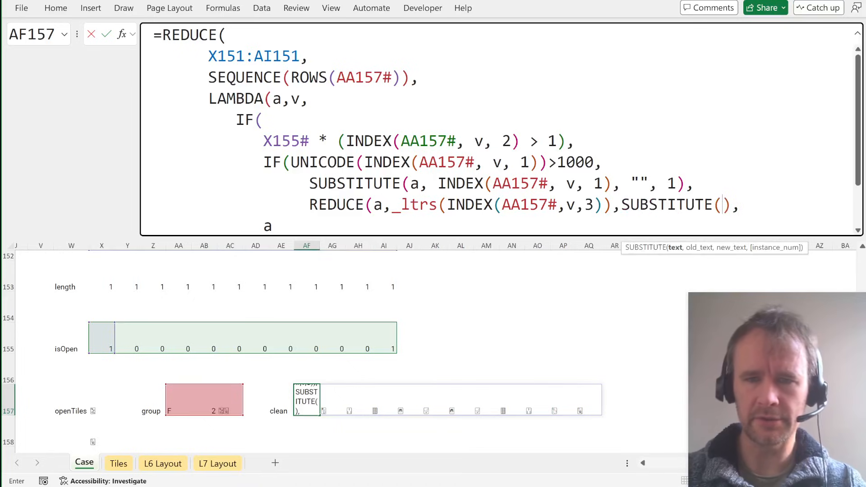
{"action": "type", "text": "a,"}
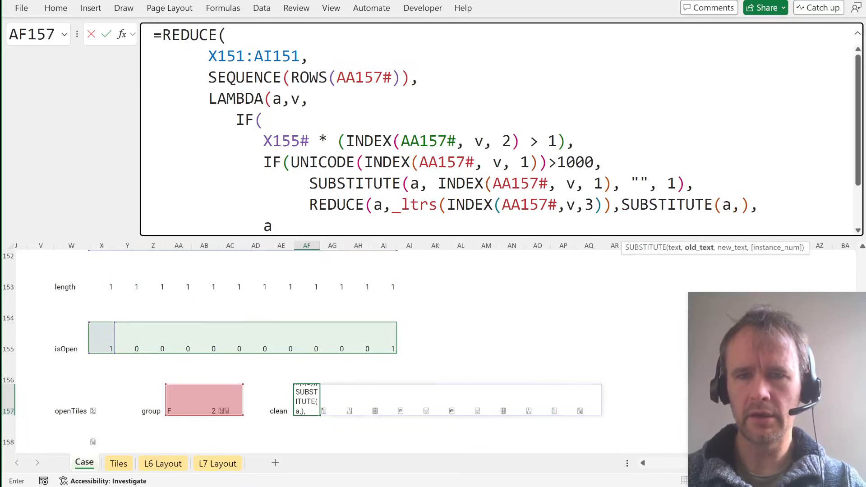
{"action": "key", "text": "BackSpace"}
{"action": "key", "text": "BackSpace"}
{"action": "key", "text": "BackSpace"}
{"action": "key", "text": "BackSpace"}
{"action": "key", "text": "BackSpace"}
{"action": "key", "text": "BackSpace"}
{"action": "key", "text": "BackSpace"}
{"action": "key", "text": "BackSpace"}
{"action": "key", "text": "BackSpace"}
{"action": "key", "text": "BackSpace"}
{"action": "key", "text": "BackSpace"}
{"action": "key", "text": "BackSpace"}
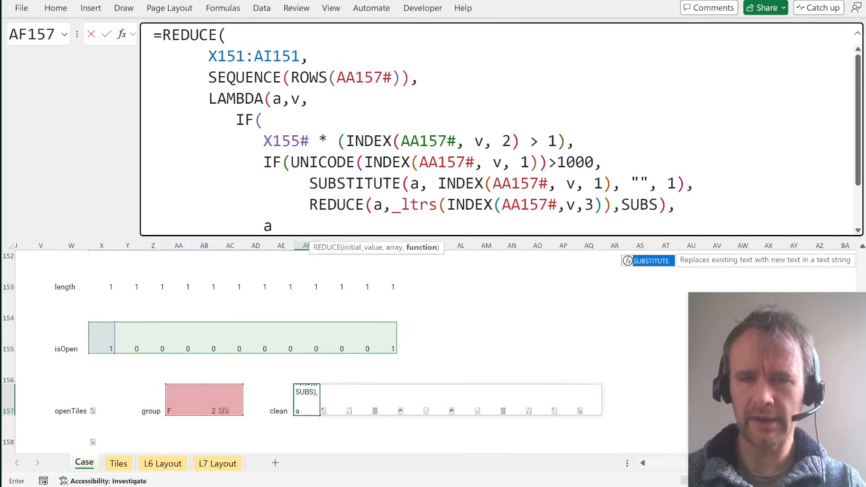
{"action": "key", "text": "BackSpace"}
Step: Give the inner REDUCE the function LAMBDA(acc,val,SUBSTITUTE(acc,val,"",1))
{"action": "type", "text": "l"}
{"action": "key", "text": "Tab"}
{"action": "type", "text": "a"}
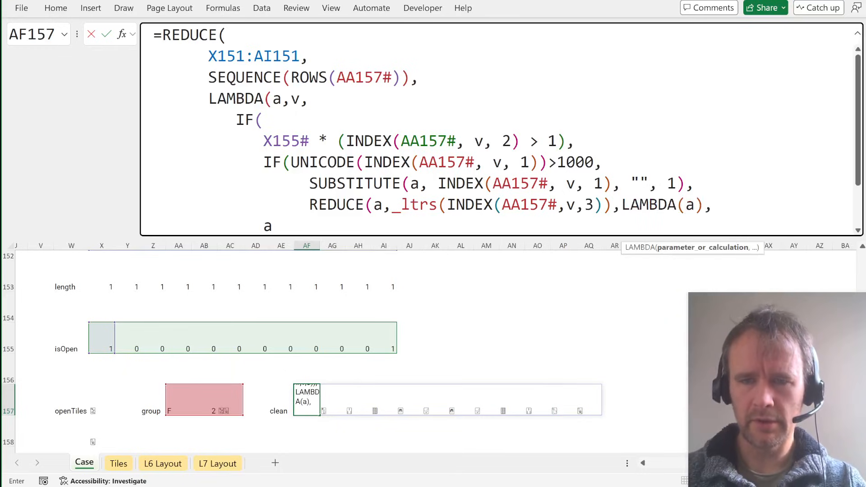
{"action": "key", "text": "BackSpace"}
{"action": "type", "text": "acc,val,"}
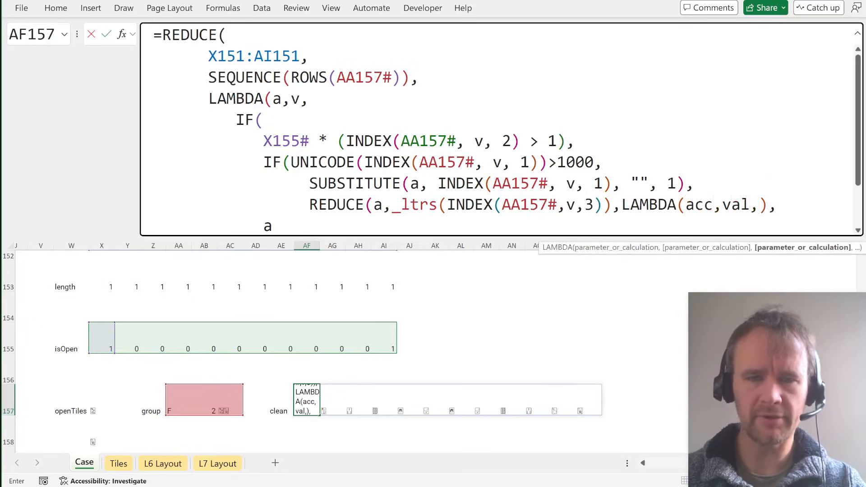
{"action": "type", "text": "sub"}
{"action": "key", "text": "Tab"}
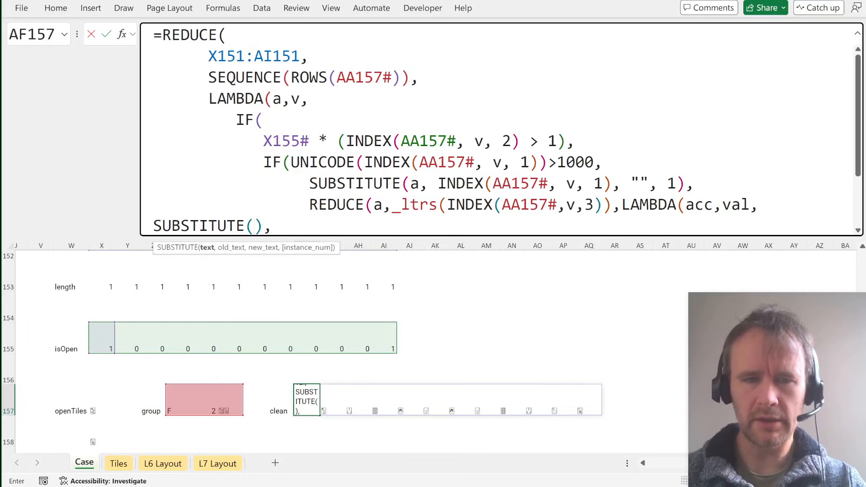
{"action": "type", "text": "acc,val"}
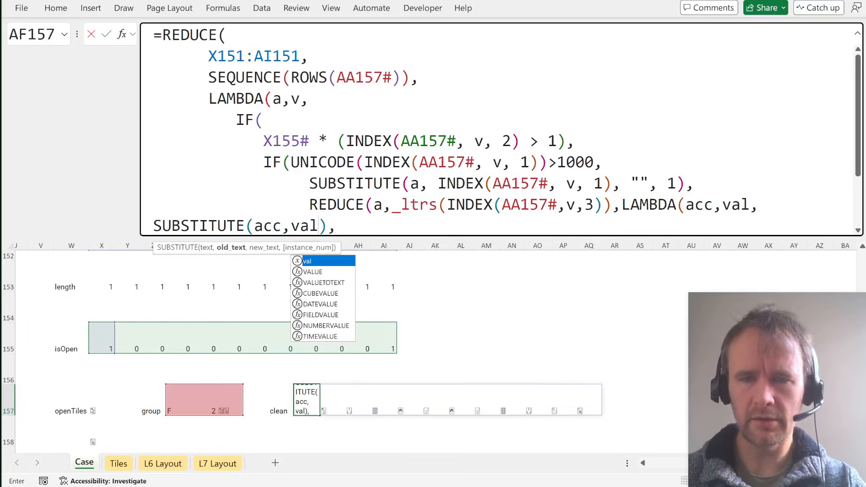
{"action": "type", "text": ",\"\",1)"}
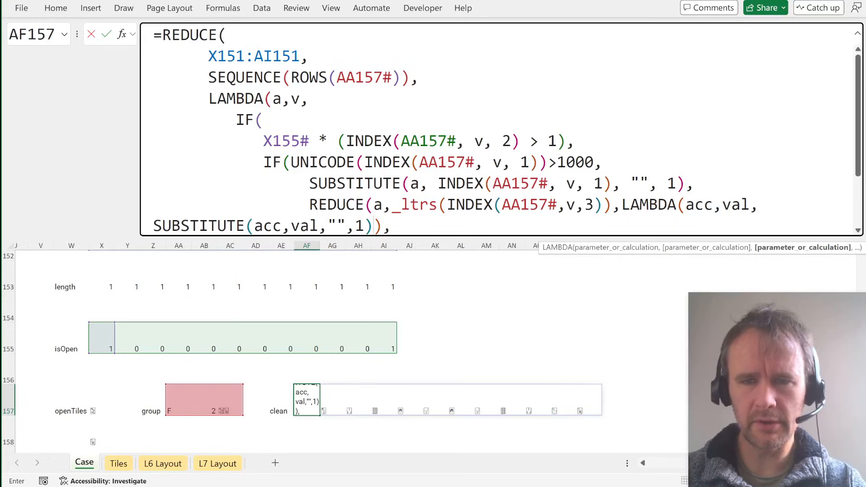
Step: Balance the inner REDUCE's closing parentheses and end the formula with a and three closing parentheses on separate lines
{"action": "type", "text": ")"}
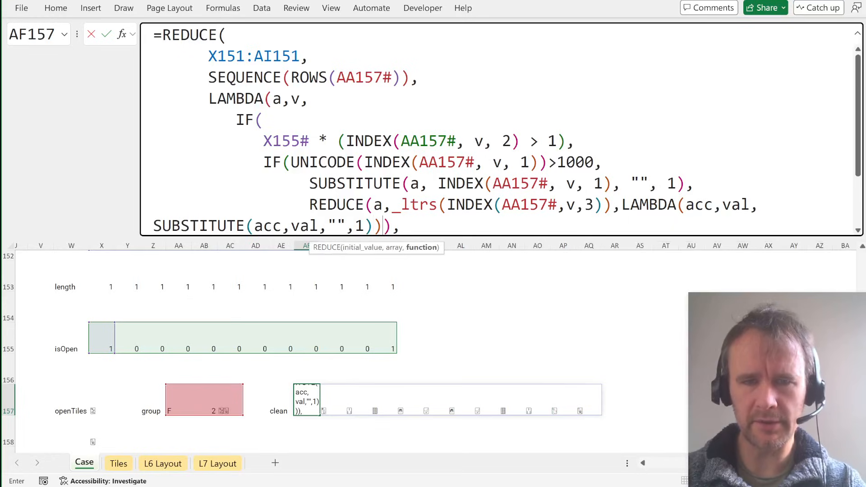
{"action": "type", "text": ")"}
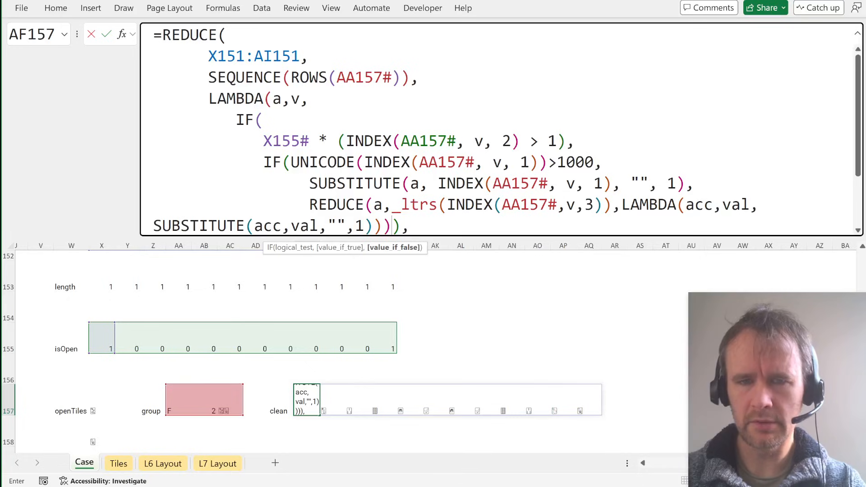
{"action": "key", "text": "Delete"}
{"action": "left_click", "coordinate": [401, 226]}
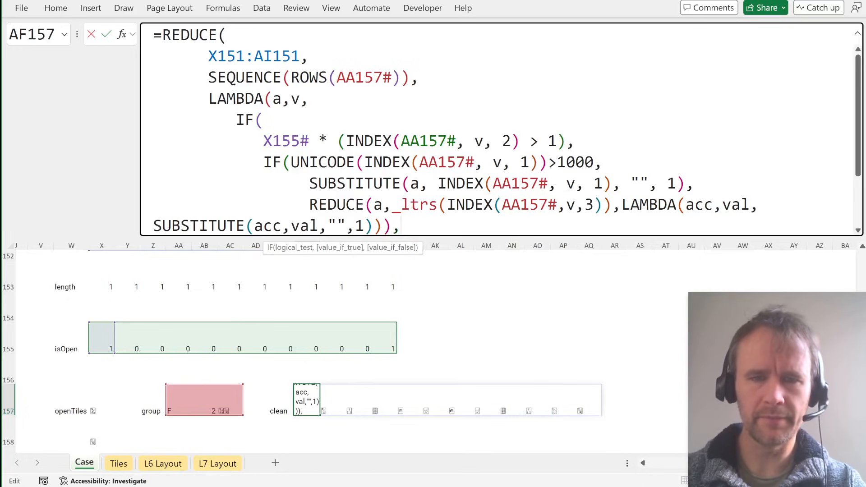
{"action": "key", "text": "alt+Return"}
{"action": "type", "text": "a"}
{"action": "key", "text": "alt+Return"}
{"action": "type", "text": ")"}
{"action": "key", "text": "alt+Return"}
{"action": "type", "text": ")"}
{"action": "key", "text": "alt+Return"}
{"action": "type", "text": ")"}
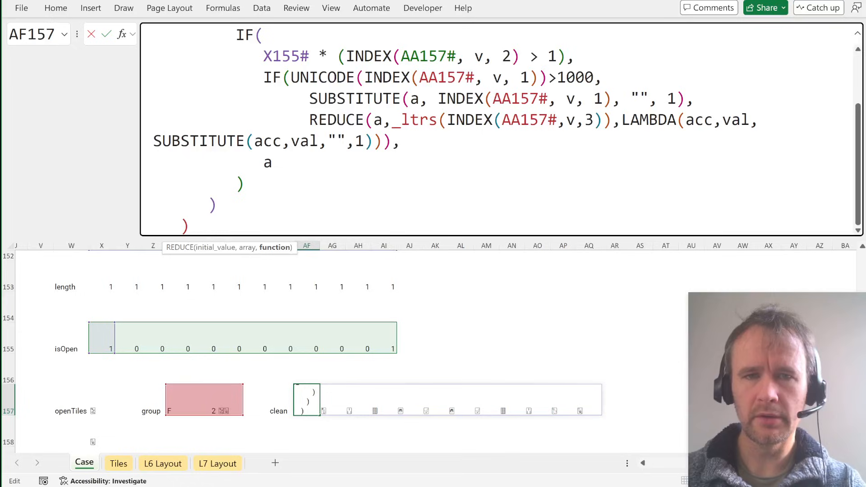
Step: Check which parts of the formula form the nested IF's logical test, value-if-true and value-if-false arguments
{"action": "left_click", "coordinate": [335, 78]}
{"action": "left_click", "coordinate": [303, 249]}
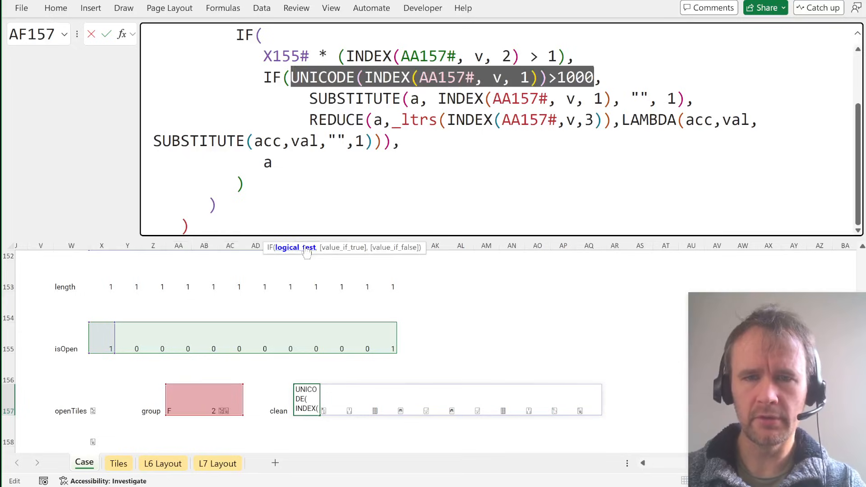
{"action": "left_click", "coordinate": [339, 249]}
{"action": "left_click", "coordinate": [385, 249]}
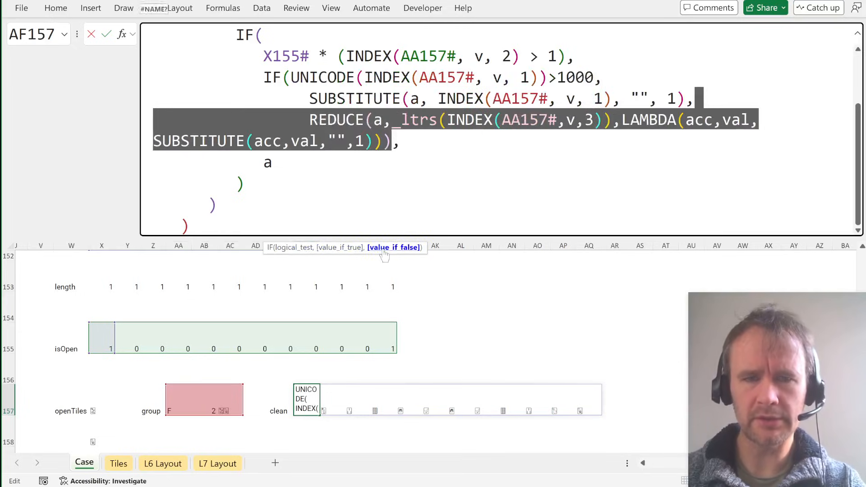
Step: Close the nested IF with a parenthesis after the inner REDUCE and commit the clean formula in AF157
{"action": "key", "text": "Right"}
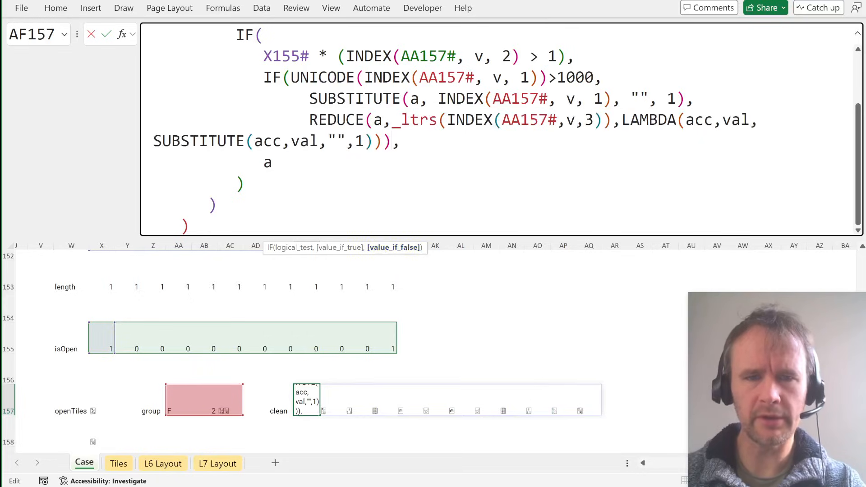
{"action": "type", "text": ")"}
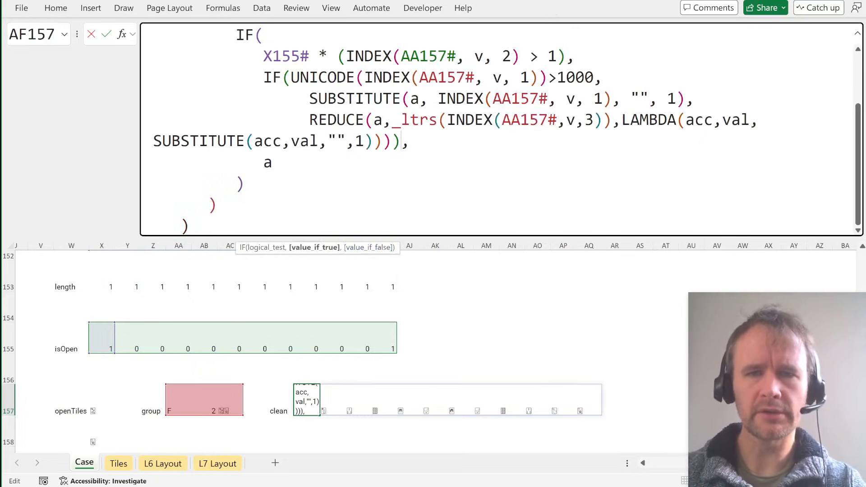
{"action": "key", "text": "Return"}
{"action": "key", "text": "Up"}
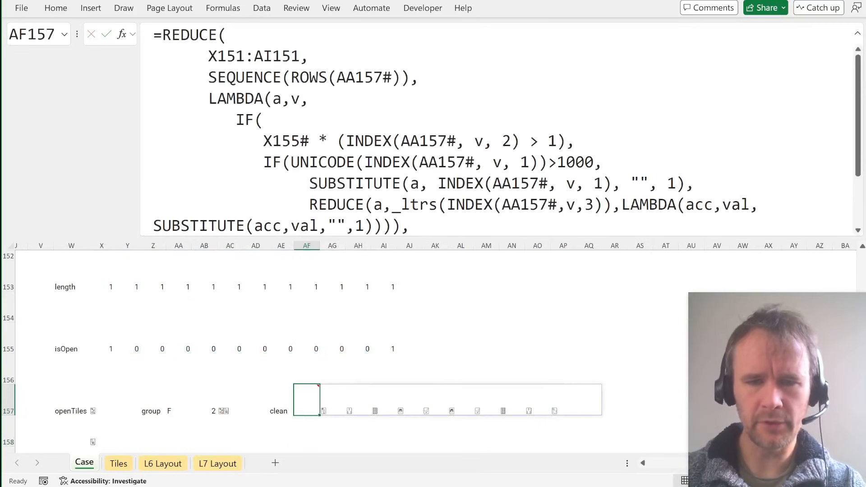
Step: Save the clean calculation as a new Lambda named oneStepPlus with tiles as its parameter
{"action": "key", "text": "ctrl+shift+r"}
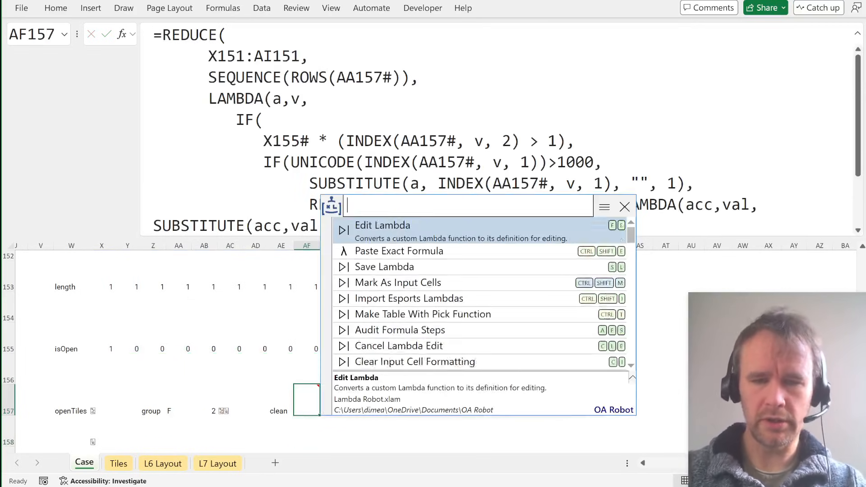
{"action": "type", "text": "sla"}
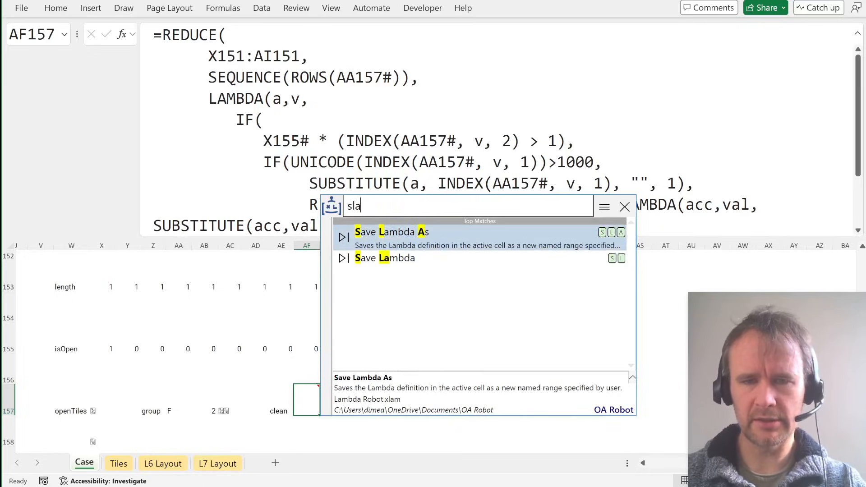
{"action": "key", "text": "Return"}
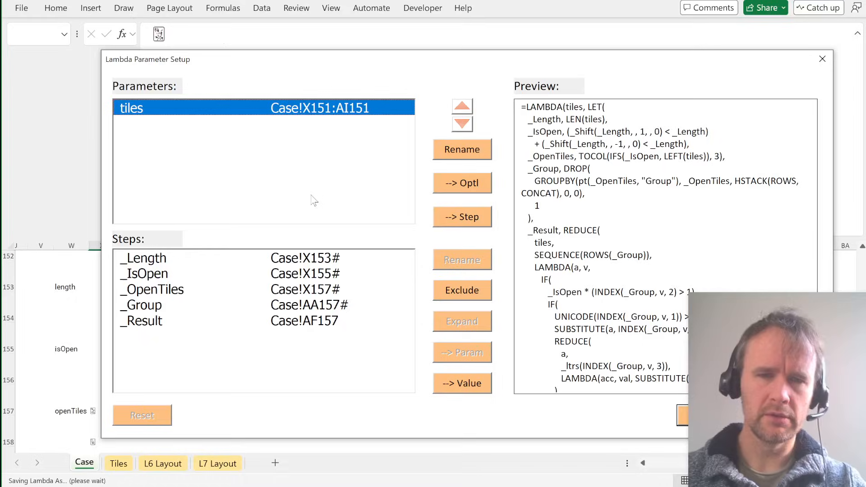
{"action": "left_click", "coordinate": [681, 415]}
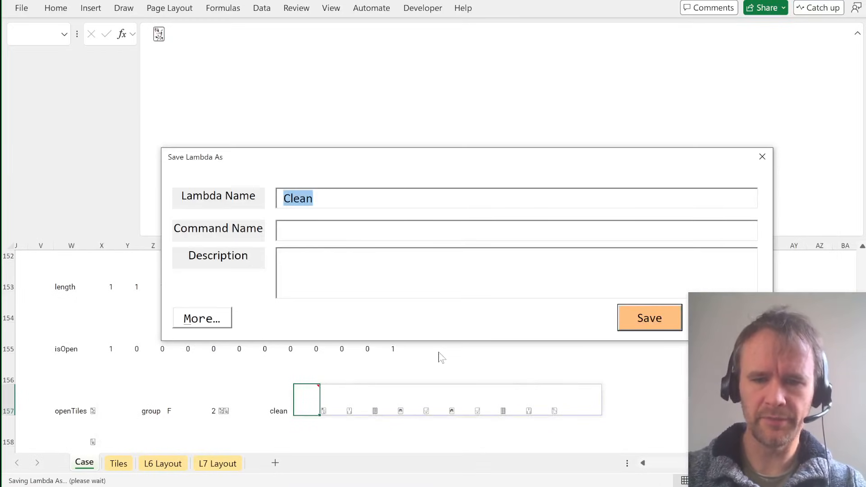
{"action": "type", "text": "oneStepPlus"}
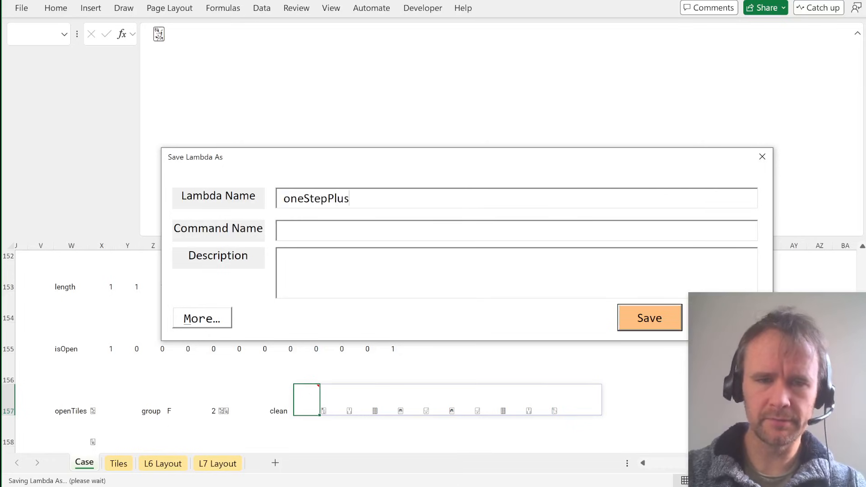
{"action": "key", "text": "Return"}
Step: Copy the Level 3 answer formula from E172 (game 60) into the Level 4 Example4 answer cell E203
{"action": "key", "text": "ctrl+Left"}
{"action": "key", "text": "ctrl+Left"}
{"action": "key", "text": "ctrl+Left"}
{"action": "key", "text": "ctrl+Left"}
{"action": "key", "text": "ctrl+Left"}
{"action": "key", "text": "ctrl+Left"}
{"action": "key", "text": "ctrl+Left"}
{"action": "key", "text": "ctrl+Left"}
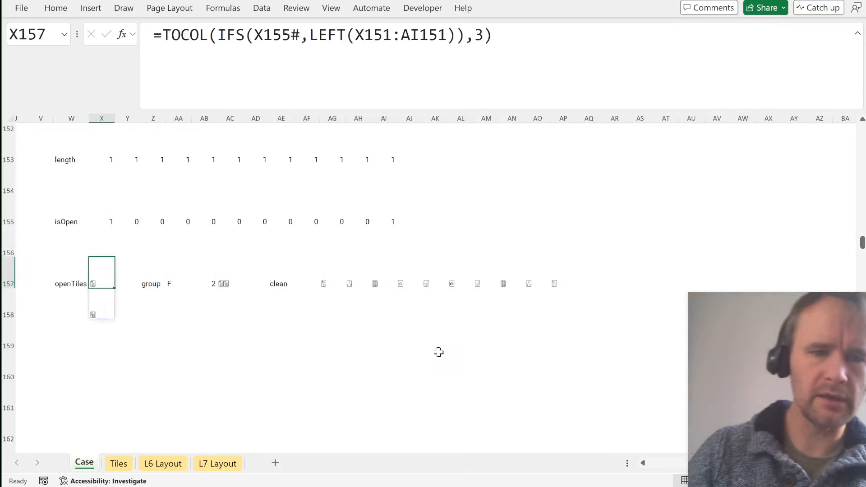
{"action": "key", "text": "Right"}
{"action": "key", "text": "Page_Down"}
{"action": "key", "text": "Page_Down"}
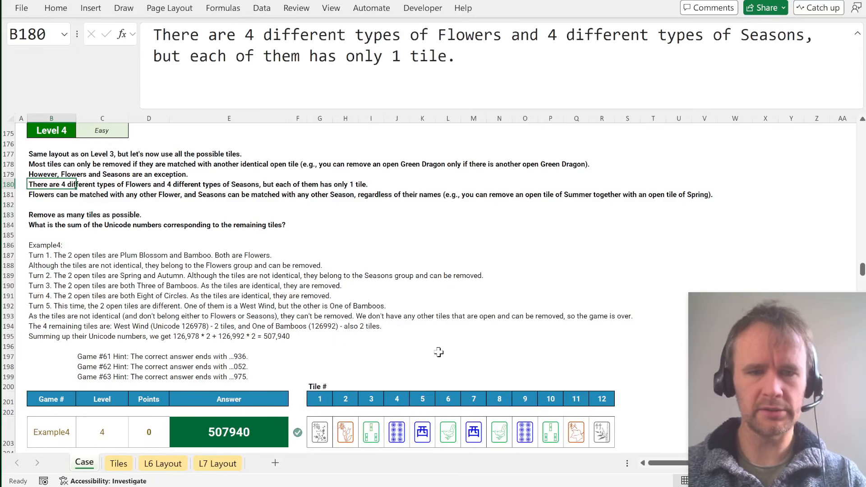
{"action": "scroll", "coordinate": [161, 252], "scroll_direction": "up", "scroll_amount": 2}
{"action": "left_click", "coordinate": [235, 204]}
{"action": "key", "text": "ctrl+c"}
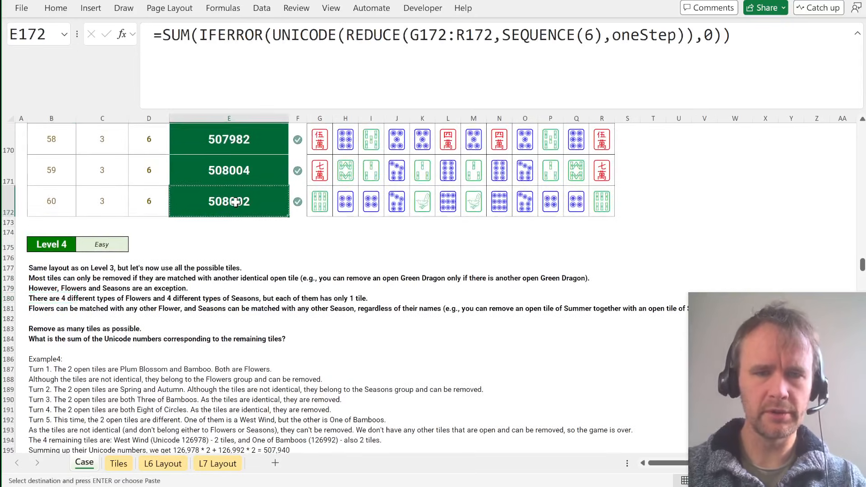
{"action": "scroll", "coordinate": [235, 271], "scroll_direction": "down", "scroll_amount": 7}
{"action": "left_click", "coordinate": [234, 258]}
{"action": "key", "text": "ctrl+v"}
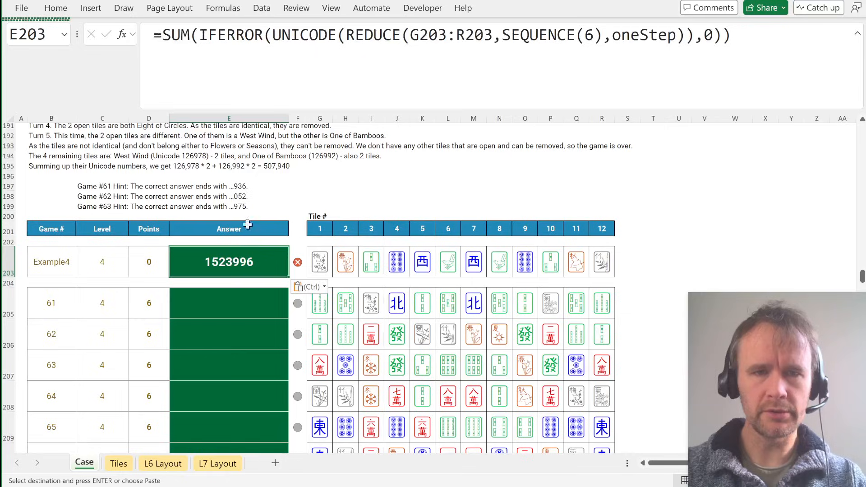
Step: Change the REDUCE function in E203's formula from oneStep to oneStepPlus
{"action": "key", "text": "F2"}
{"action": "key", "text": "Left"}
{"action": "key", "text": "Left"}
{"action": "key", "text": "Left"}
{"action": "key", "text": "Left"}
{"action": "key", "text": "Left"}
{"action": "key", "text": "Left"}
{"action": "type", "text": "Plus("}
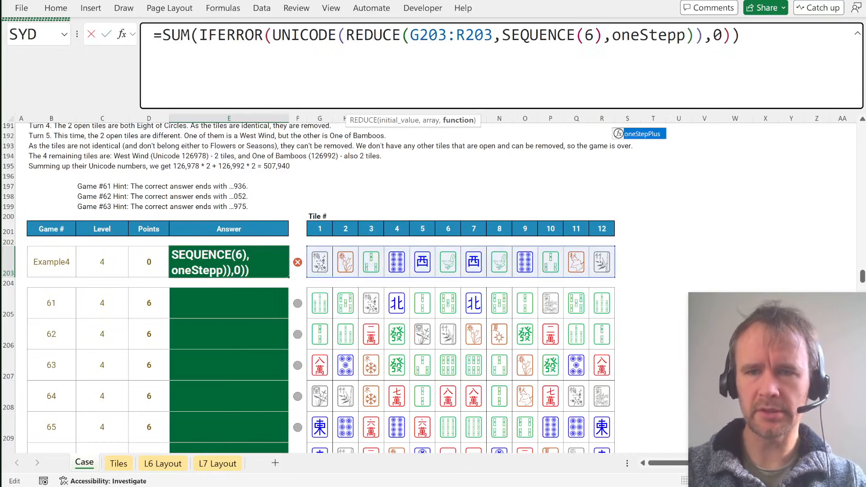
{"action": "key", "text": "BackSpace"}
{"action": "key", "text": "Return"}
{"action": "key", "text": "Up"}
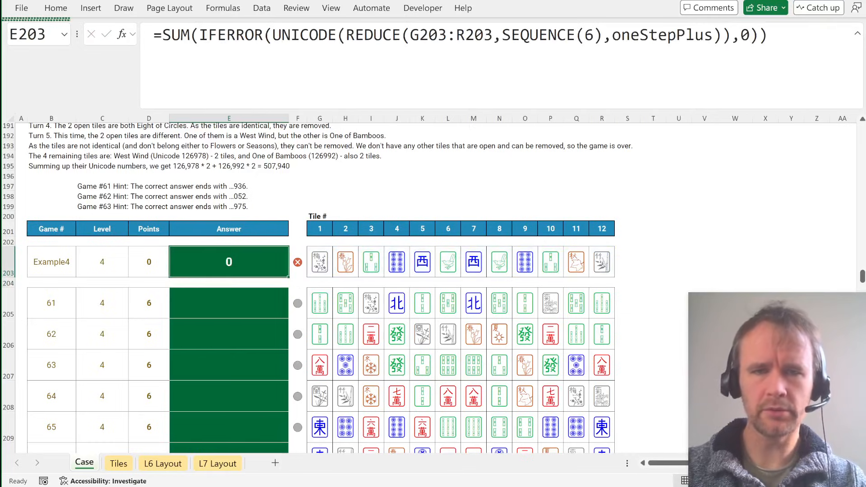
Step: Copy the REDUCE part of E203's formula into T203 as =REDUCE(G203:R203,SEQUENCE(6),oneStepPlus) to test it on its own
{"action": "left_click", "coordinate": [410, 36]}
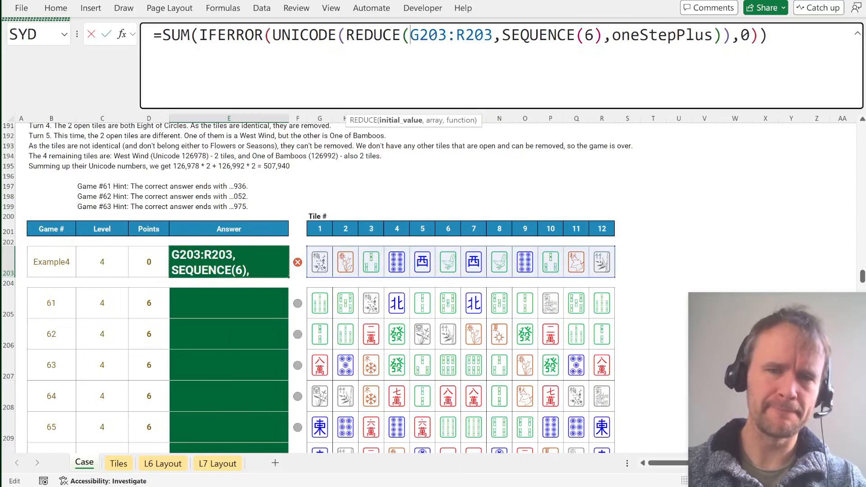
{"action": "key", "text": "Left"}
{"action": "key", "text": "Left"}
{"action": "key", "text": "Left"}
{"action": "left_click", "coordinate": [318, 120]}
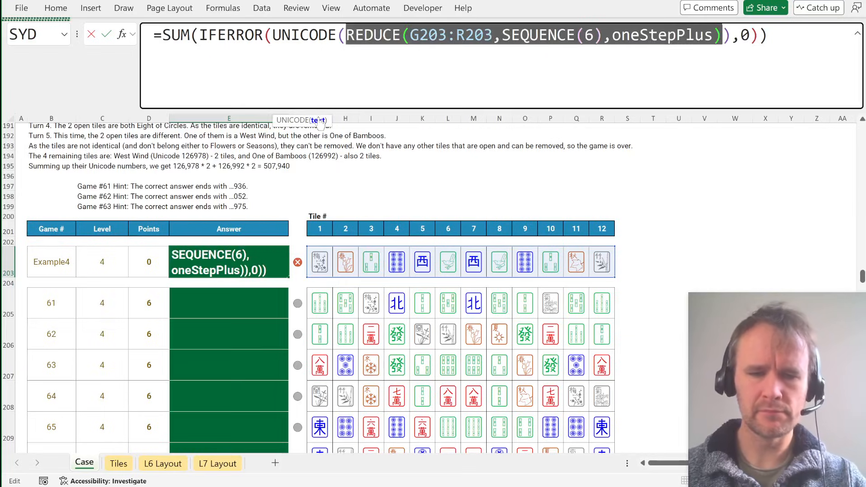
{"action": "key", "text": "ctrl+c"}
{"action": "key", "text": "Escape"}
{"action": "key", "text": "Right"}
{"action": "key", "text": "ctrl+Right"}
{"action": "key", "text": "Right"}
{"action": "key", "text": "Right"}
{"action": "type", "text": "="}
{"action": "key", "text": "ctrl+v"}
{"action": "key", "text": "Return"}
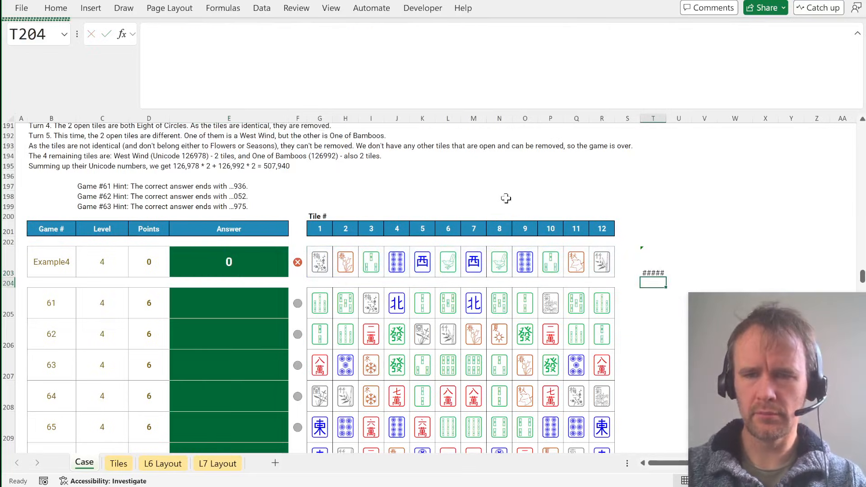
{"action": "key", "text": "Up"}
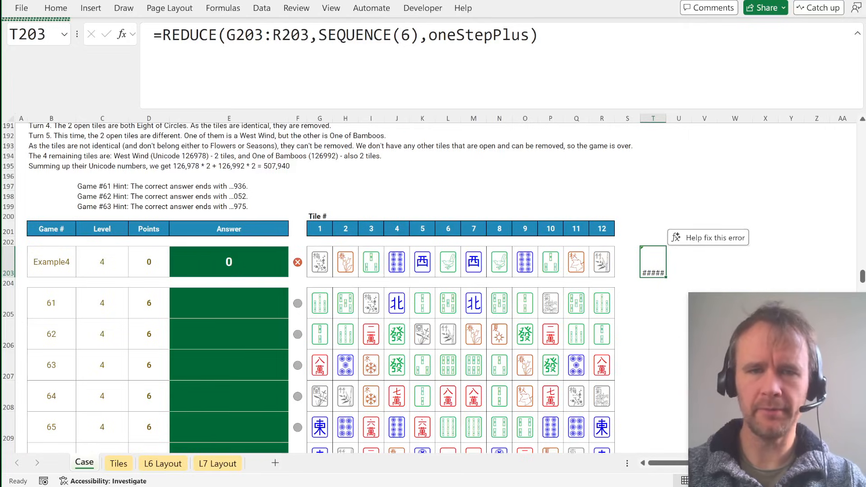
Step: Replace T203's formula with a direct call, =oneStepPlus(G203:R203), and select its spilled result
{"action": "left_click", "coordinate": [428, 35]}
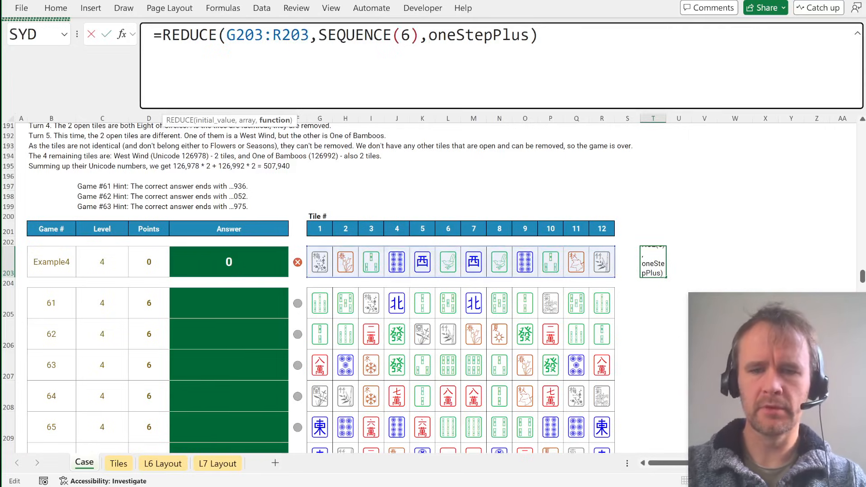
{"action": "left_click_drag", "start_coordinate": [428, 35], "coordinate": [163, 34]}
{"action": "key", "text": "BackSpace"}
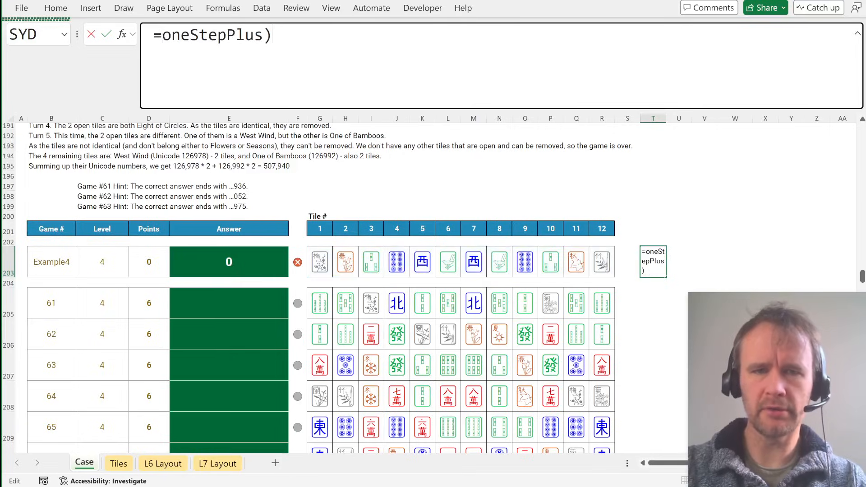
{"action": "type", "text": "("}
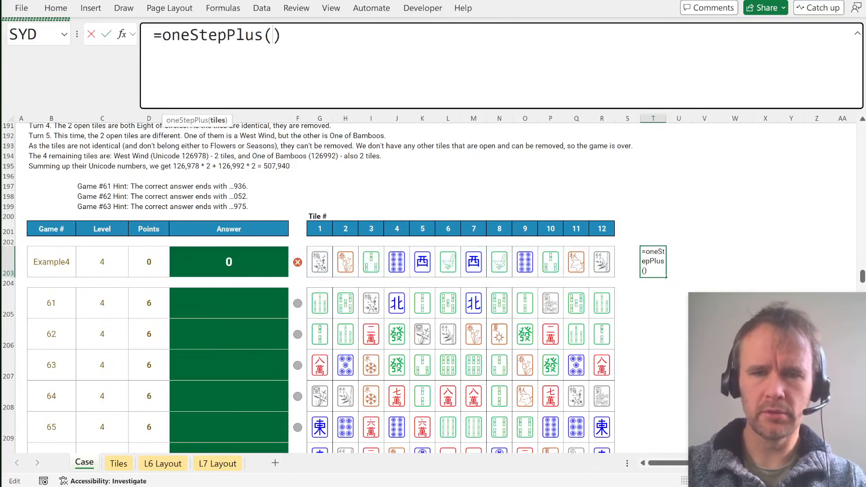
{"action": "left_click", "coordinate": [321, 263]}
{"action": "key", "text": "ctrl+shift+Right"}
{"action": "key", "text": "Return"}
{"action": "key", "text": "Up"}
{"action": "key", "text": "ctrl+shift+Right"}
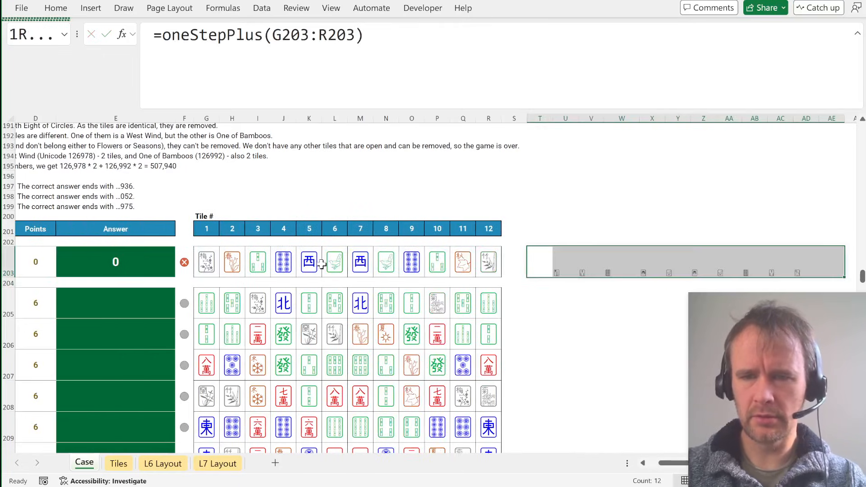
Step: Enter =oneStepPlus(T203#) in T204 to run a second turn on the spilled tiles
{"action": "key", "text": "Left"}
{"action": "key", "text": "Right"}
{"action": "key", "text": "Down"}
{"action": "type", "text": "=o"}
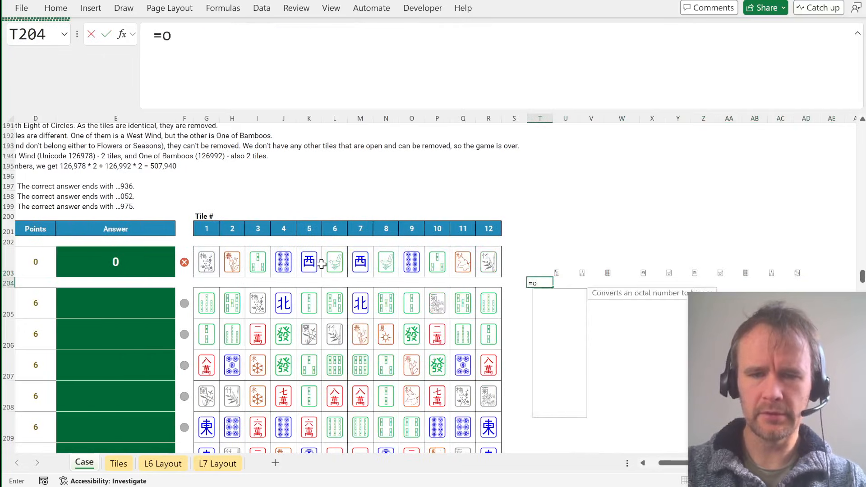
{"action": "type", "text": "nes"}
{"action": "key", "text": "Tab"}
{"action": "key", "text": "Up"}
{"action": "type", "text": "#)"}
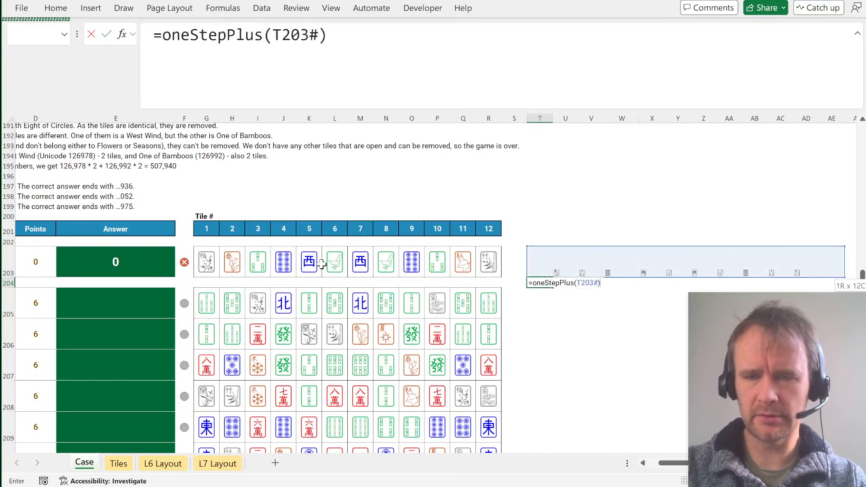
{"action": "key", "text": "Return"}
Step: Fill the oneStepPlus formula down row by row from T205 to T211, each referring to the spill above, and return to T203
{"action": "key", "text": "ctrl+d"}
{"action": "key", "text": "Down"}
{"action": "key", "text": "ctrl+d"}
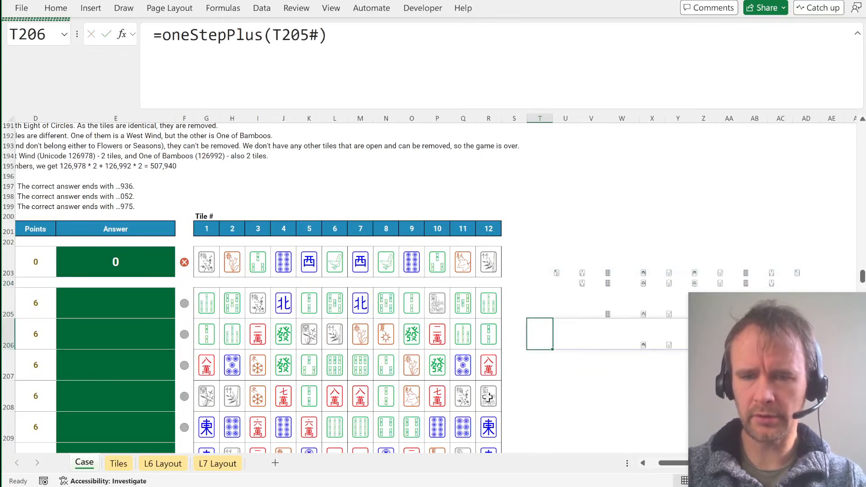
{"action": "scroll", "coordinate": [570, 231], "scroll_direction": "down", "scroll_amount": 3}
{"action": "key", "text": "Down"}
{"action": "key", "text": "ctrl+d"}
{"action": "key", "text": "Down"}
{"action": "key", "text": "ctrl+d"}
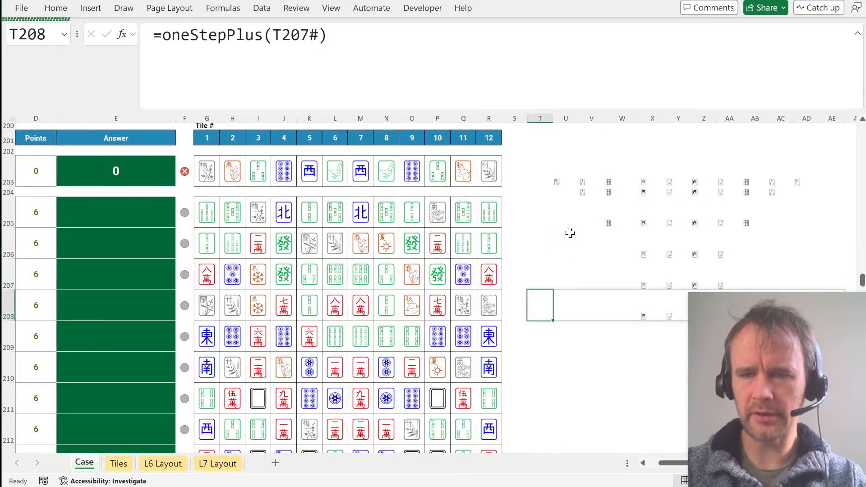
{"action": "key", "text": "Down"}
{"action": "key", "text": "ctrl+d"}
{"action": "key", "text": "Down"}
{"action": "key", "text": "ctrl+d"}
{"action": "key", "text": "Down"}
{"action": "key", "text": "ctrl+d"}
{"action": "key", "text": "ctrl+Up"}
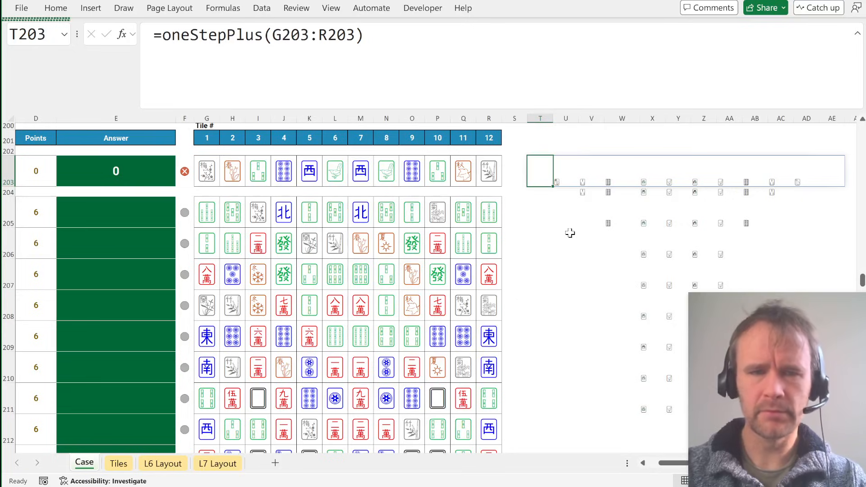
Step: Replace the oneStepPlus call in T203 with REDUCE, using G203:R203 as the initial value and SEQUENCE as the array
{"action": "left_click", "coordinate": [273, 35]}
{"action": "key", "text": "Left"}
{"action": "key", "text": "ctrl+shift+Left"}
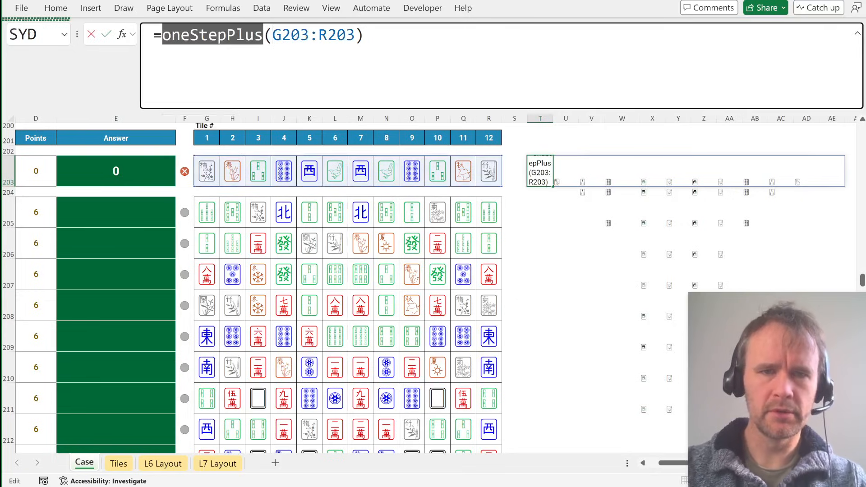
{"action": "type", "text": "REDUCE"}
{"action": "key", "text": "Tab"}
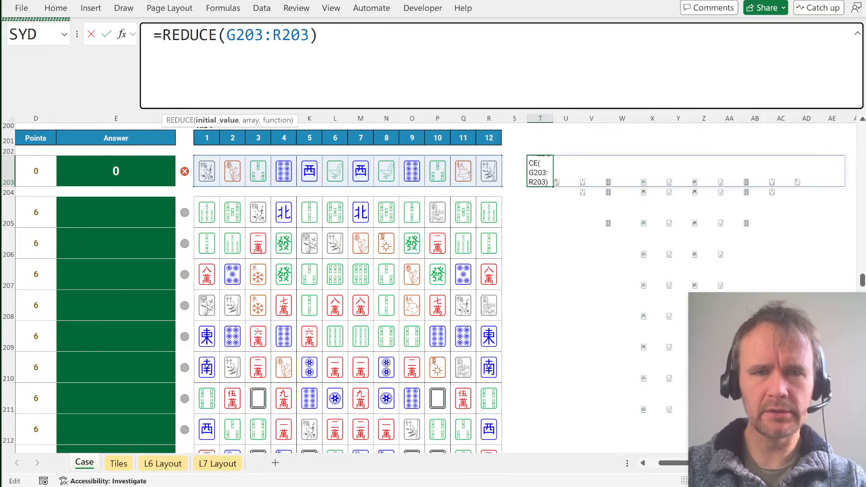
{"action": "key", "text": "Left"}
{"action": "type", "text": ",s"}
{"action": "key", "text": "Tab"}
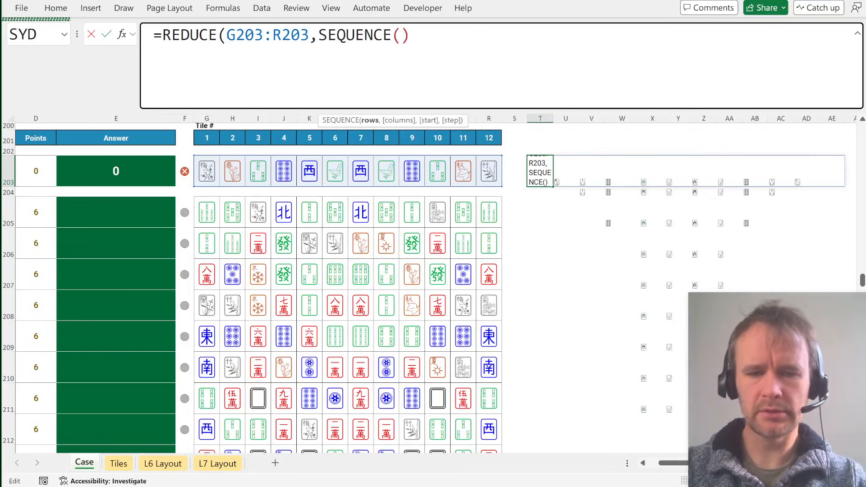
Step: Set SEQUENCE to 1 row, pass oneStepPlus as REDUCE's function, and commit the formula in T203
{"action": "type", "text": "1),ones"}
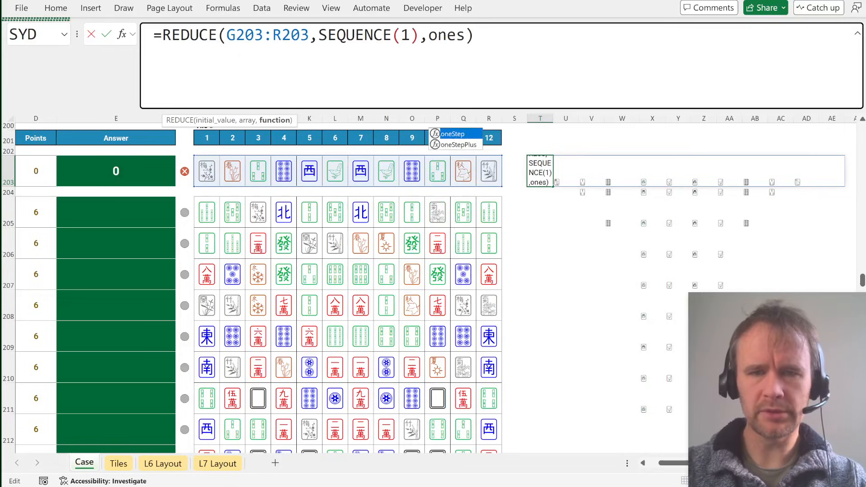
{"action": "key", "text": "Down"}
{"action": "key", "text": "Tab"}
{"action": "key", "text": "BackSpace"}
{"action": "key", "text": "Return"}
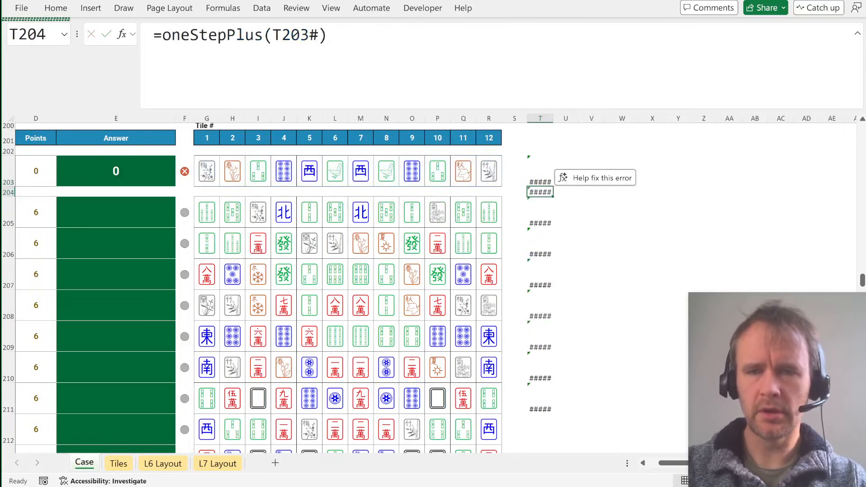
{"action": "key", "text": "Up"}
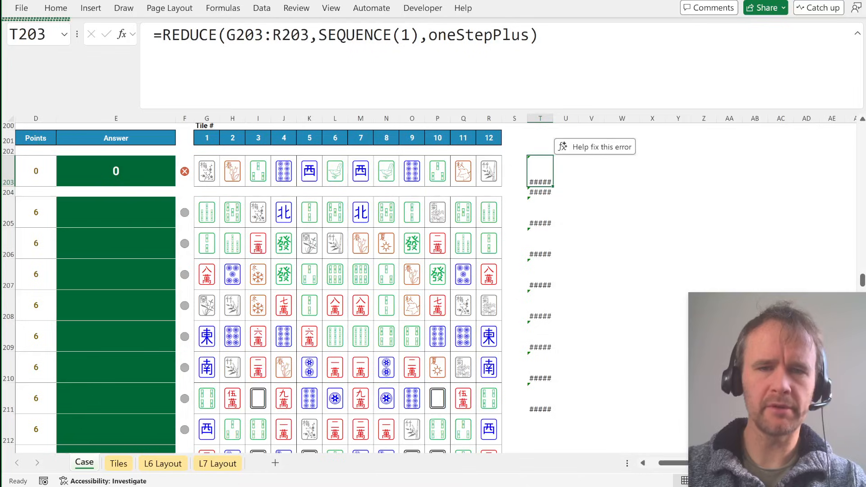
{"action": "left_click", "coordinate": [401, 35]}
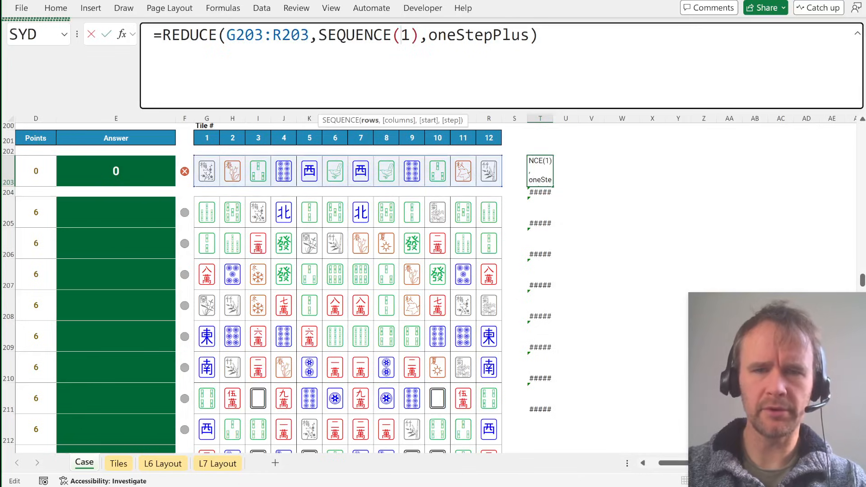
{"action": "key", "text": "Escape"}
{"action": "key", "text": "Right"}
{"action": "key", "text": "Right"}
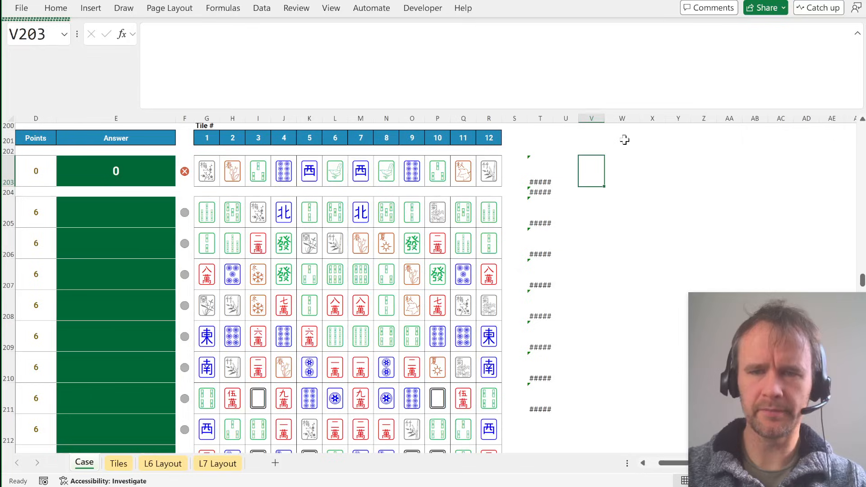
Step: Enter =oneStepPlus in V203 and convert it to its Lambda definition with Edit Lambda
{"action": "type", "text": "=ones"}
{"action": "key", "text": "Down"}
{"action": "key", "text": "Tab"}
{"action": "key", "text": "BackSpace"}
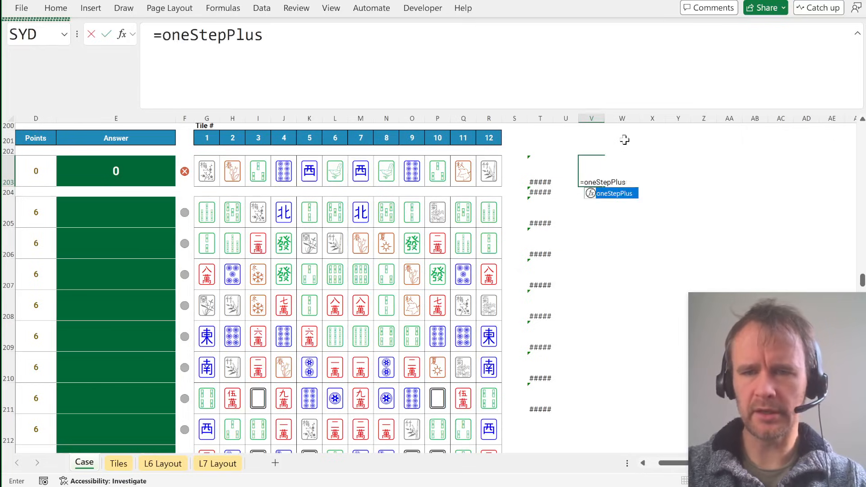
{"action": "key", "text": "ctrl+Return"}
{"action": "key", "text": "ctrl+shift+q"}
{"action": "type", "text": "el"}
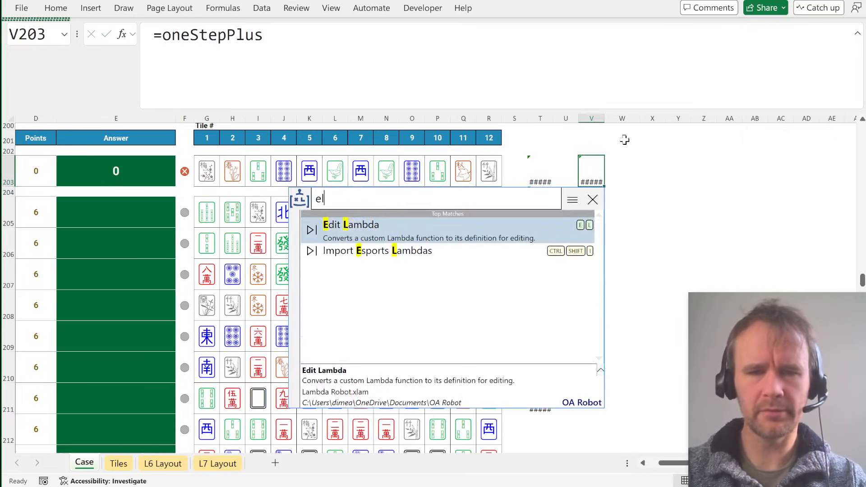
{"action": "key", "text": "Return"}
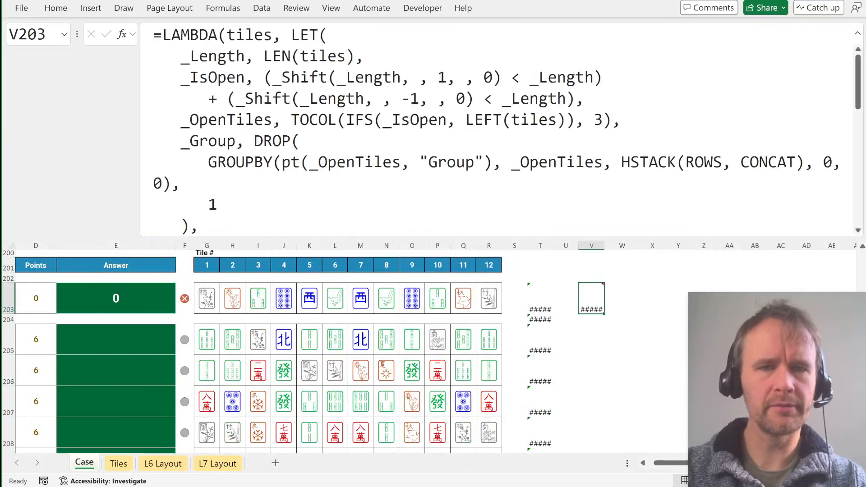
Step: Add an optional [_] parameter after tiles in the oneStepPlus LAMBDA and save the Lambda
{"action": "left_click", "coordinate": [273, 35]}
{"action": "type", "text": ","}
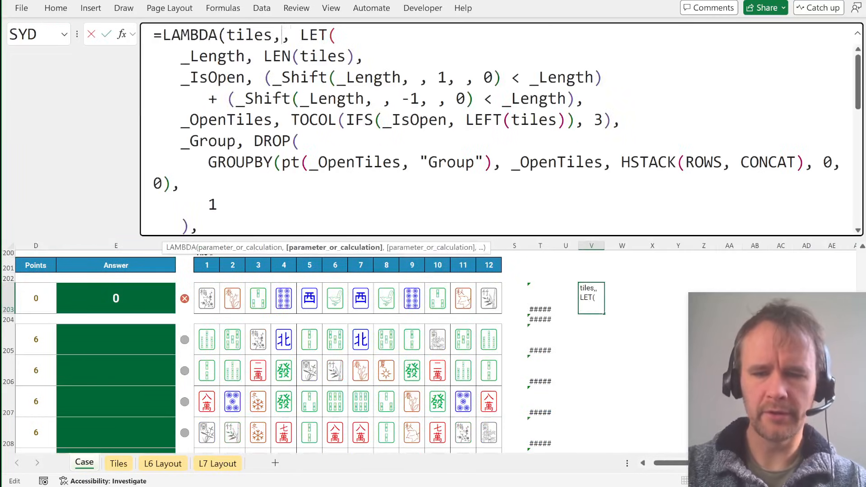
{"action": "type", "text": "[_]"}
{"action": "key", "text": "Return"}
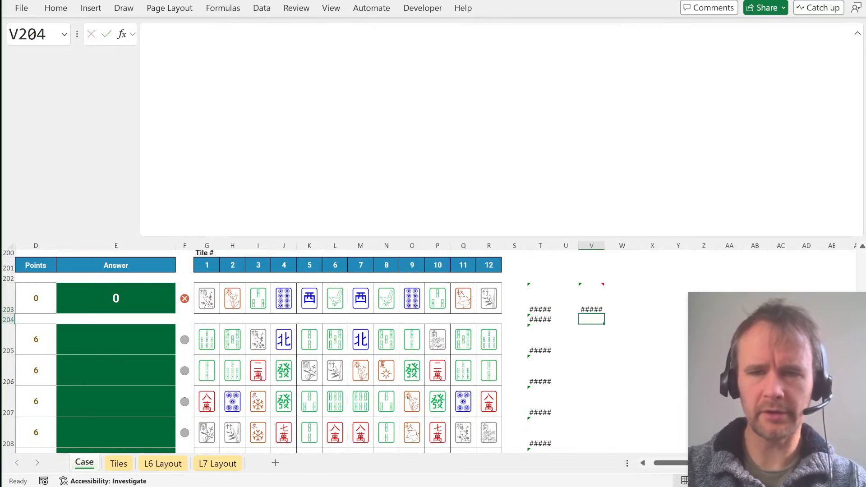
{"action": "key", "text": "Up"}
{"action": "key", "text": "ctrl+space"}
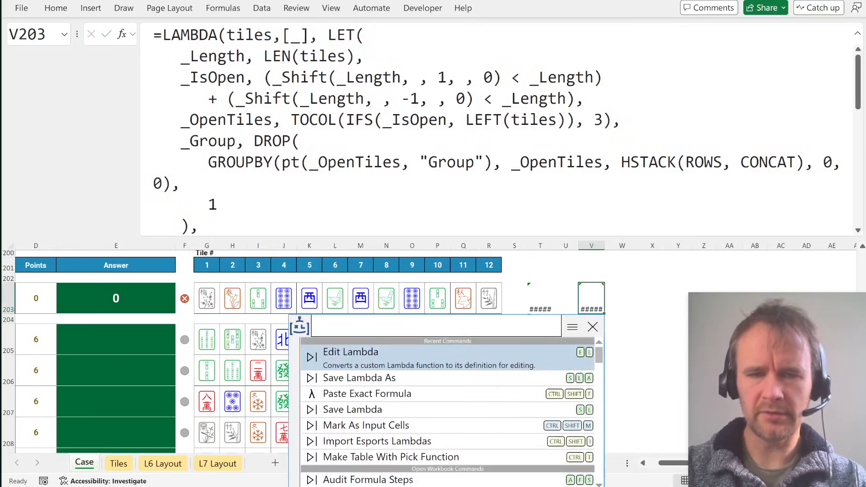
{"action": "type", "text": "sl"}
{"action": "key", "text": "Return"}
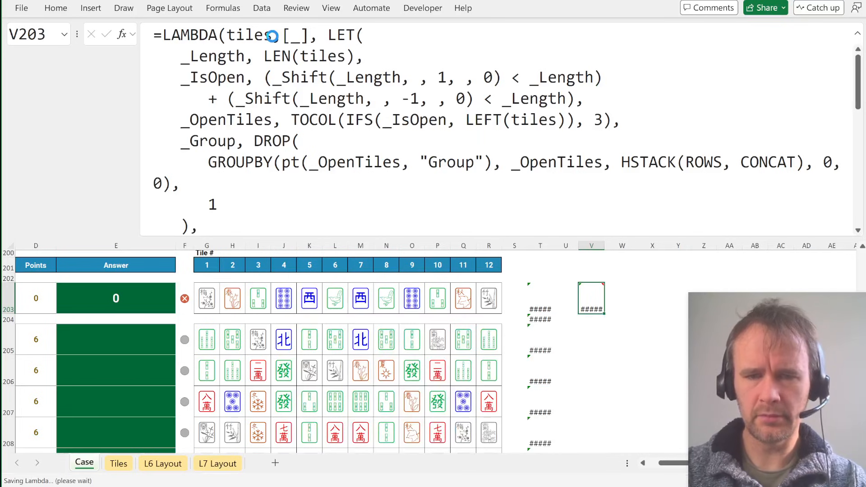
Step: Clear the test formulas in columns T to V from row 203 downward
{"action": "key", "text": "ctrl+Left"}
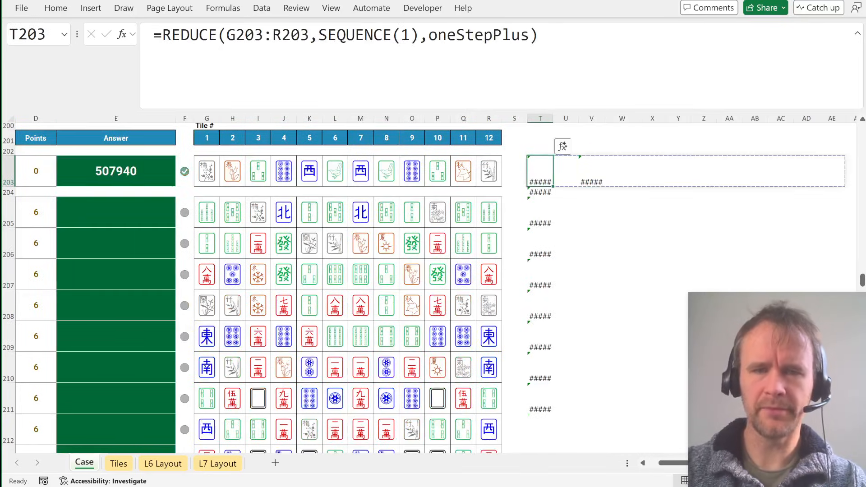
{"action": "key", "text": "ctrl+shift+Right"}
{"action": "key", "text": "ctrl+shift+Down"}
{"action": "key", "text": "Delete"}
{"action": "key", "text": "Right"}
{"action": "key", "text": "Right"}
{"action": "key", "text": "Right"}
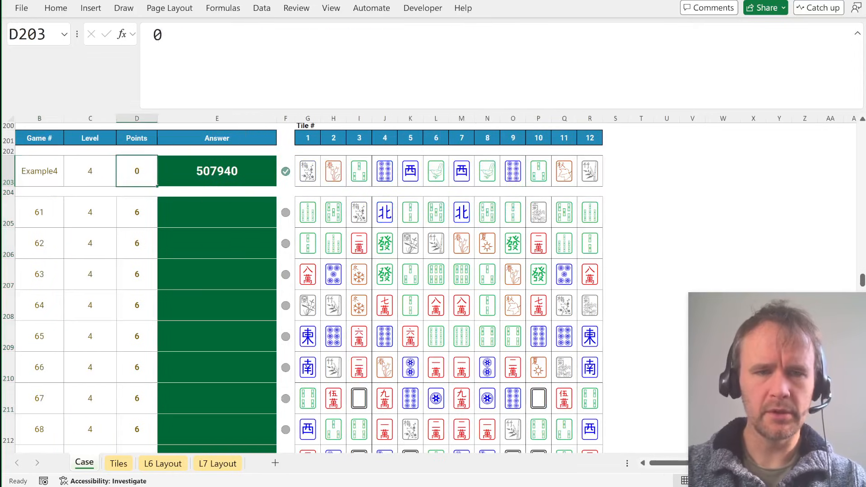
Step: Copy the Example4 answer formula from E203 into all Level 4 game answers, E205:E224
{"action": "key", "text": "ctrl+c"}
{"action": "key", "text": "Down"}
{"action": "key", "text": "Down"}
{"action": "key", "text": "ctrl+v"}
{"action": "key", "text": "Left"}
{"action": "key", "text": "ctrl+Down"}
{"action": "key", "text": "Right"}
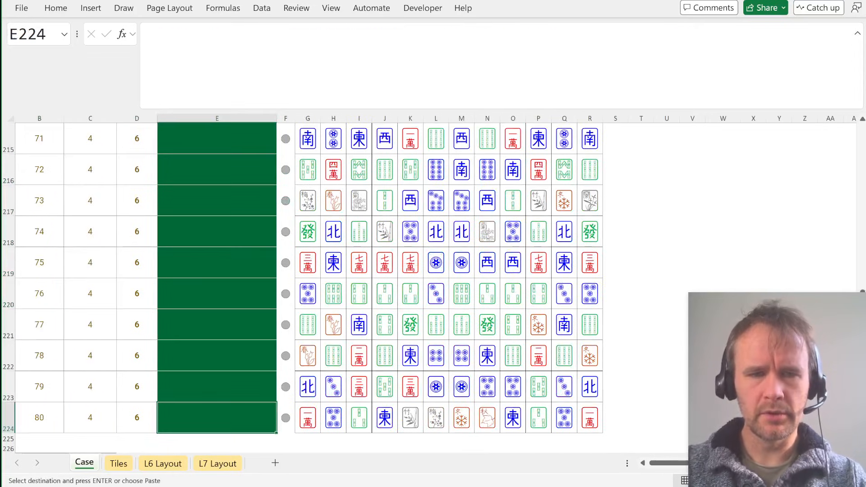
{"action": "key", "text": "ctrl+shift+Up"}
{"action": "key", "text": "Return"}
Step: Copy the answer formula from E224 into E279, the answer of Level 5 game 81
{"action": "key", "text": "Home"}
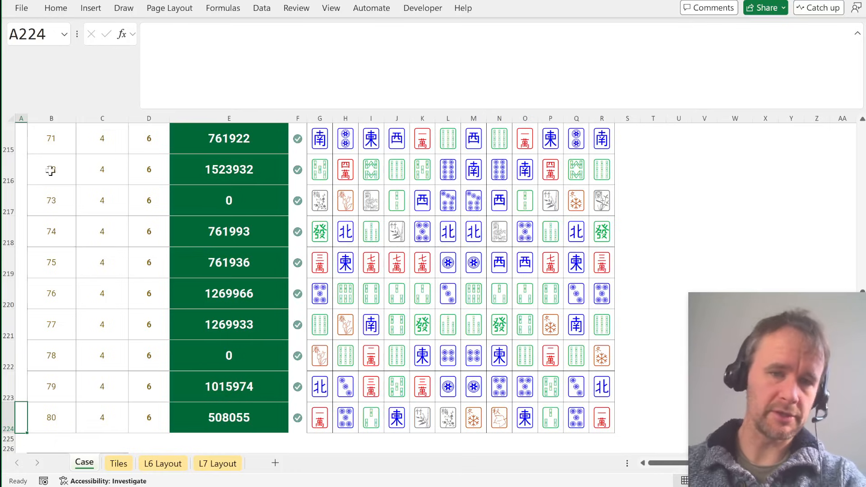
{"action": "scroll", "coordinate": [167, 257], "scroll_direction": "down", "scroll_amount": 5}
{"action": "scroll", "coordinate": [167, 256], "scroll_direction": "down", "scroll_amount": 1}
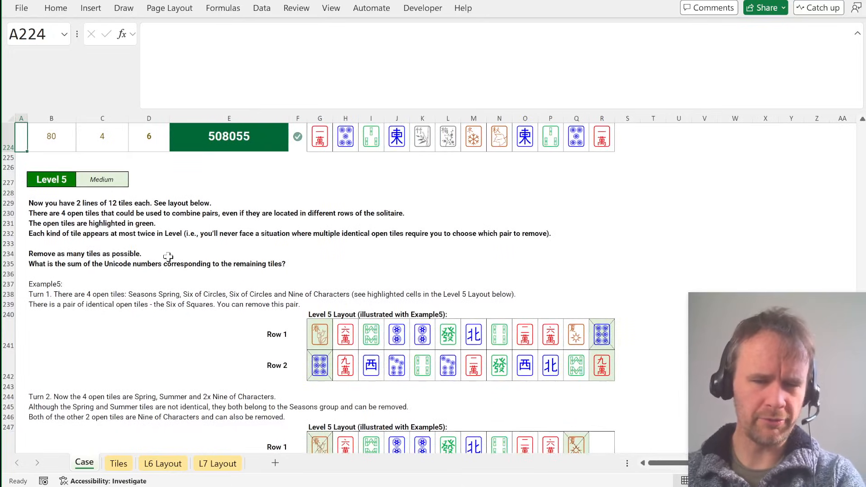
{"action": "scroll", "coordinate": [167, 257], "scroll_direction": "up", "scroll_amount": 1}
{"action": "left_click", "coordinate": [232, 180]}
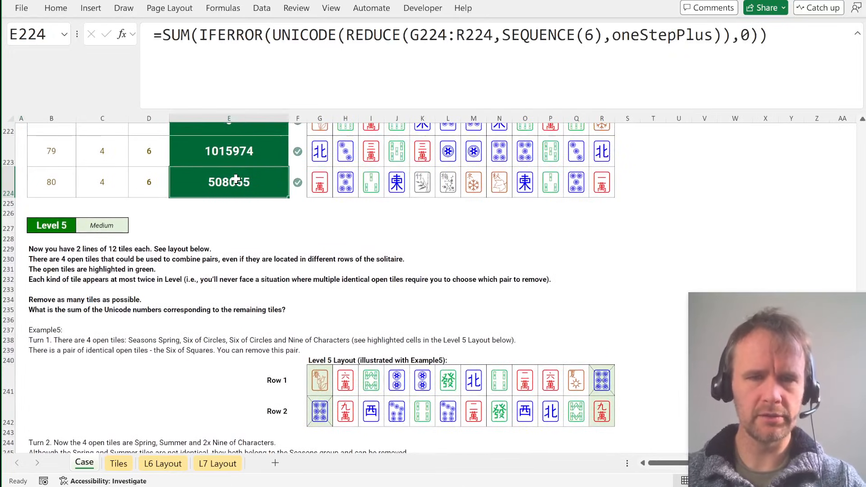
{"action": "key", "text": "ctrl+c"}
{"action": "scroll", "coordinate": [235, 260], "scroll_direction": "down", "scroll_amount": 18}
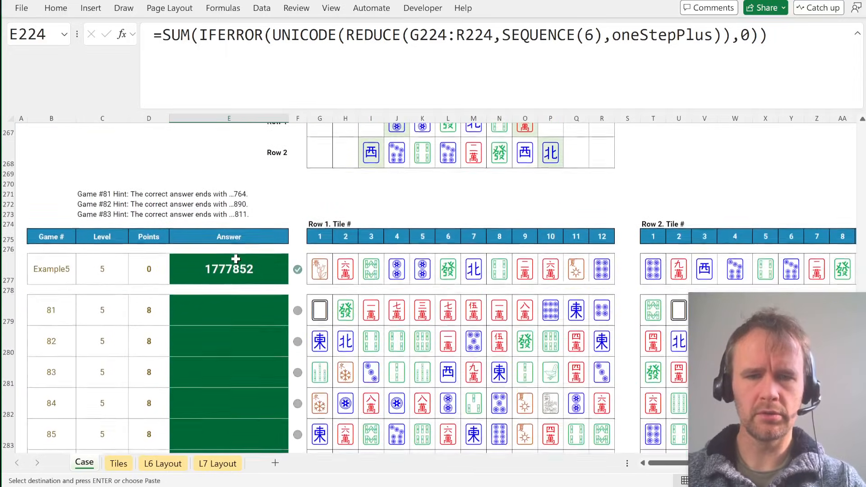
{"action": "scroll", "coordinate": [236, 259], "scroll_direction": "down", "scroll_amount": 1}
{"action": "left_click", "coordinate": [229, 219]}
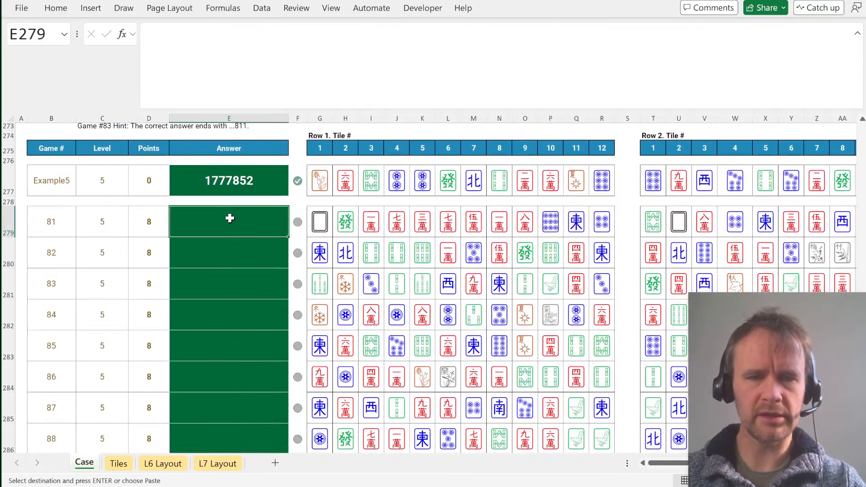
{"action": "key", "text": "ctrl+v"}
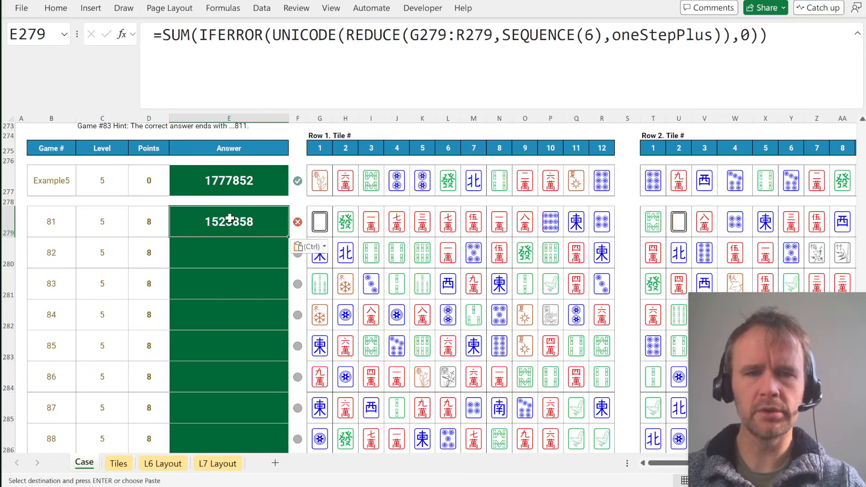
Step: Replace REDUCE's initial value in E279 with VSTACK(G279:R279,T279:AE279) to stack both tile rows
{"action": "double_click", "coordinate": [451, 36]}
{"action": "type", "text": "VSTACK("}
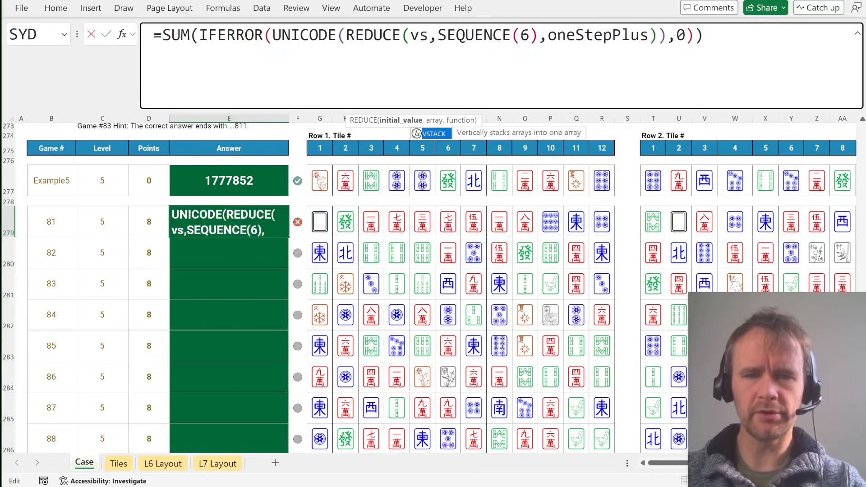
{"action": "key", "text": "Tab"}
{"action": "left_click_drag", "start_coordinate": [322, 216], "coordinate": [602, 221]}
{"action": "type", "text": ","}
{"action": "left_click_drag", "start_coordinate": [655, 216], "coordinate": [832, 221]}
{"action": "type", "text": ")"}
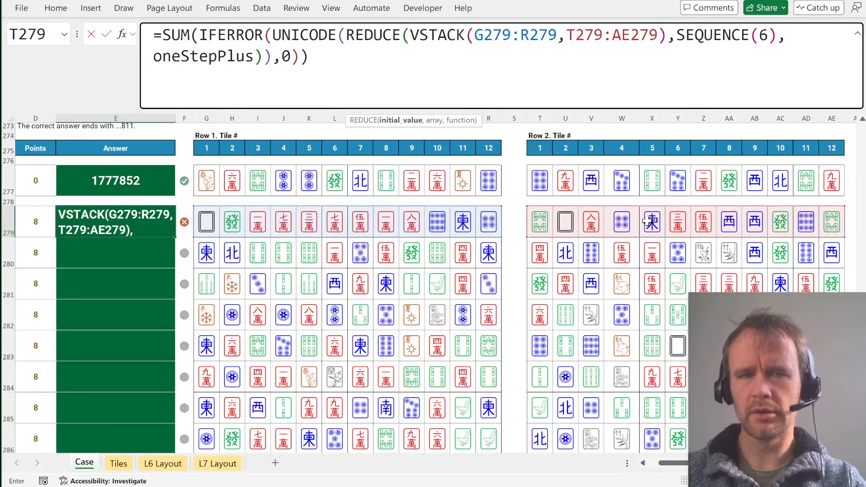
Step: Set SEQUENCE to 12 in the E279 formula and commit it
{"action": "left_click", "coordinate": [772, 28]}
{"action": "key", "text": "BackSpace"}
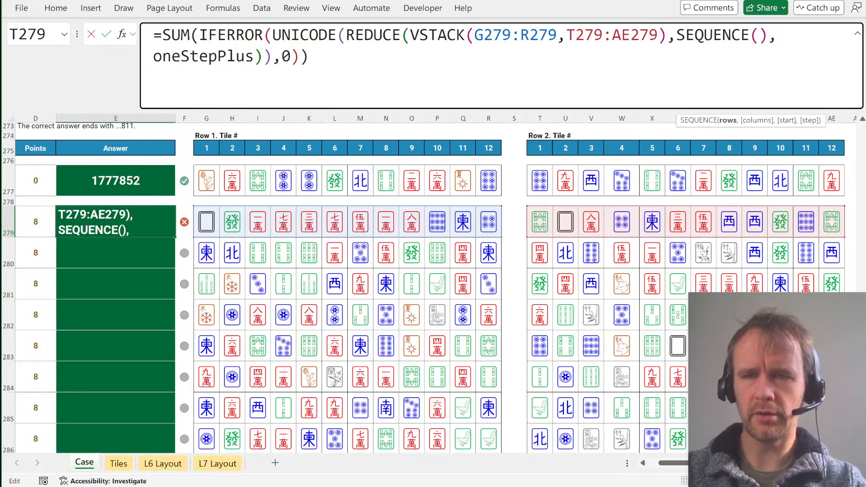
{"action": "type", "text": "12"}
{"action": "key", "text": "Return"}
{"action": "key", "text": "Up"}
Step: Copy the E279 formula down through the remaining Level 5 answers to E298
{"action": "key", "text": "ctrl+c"}
{"action": "key", "text": "ctrl+Up"}
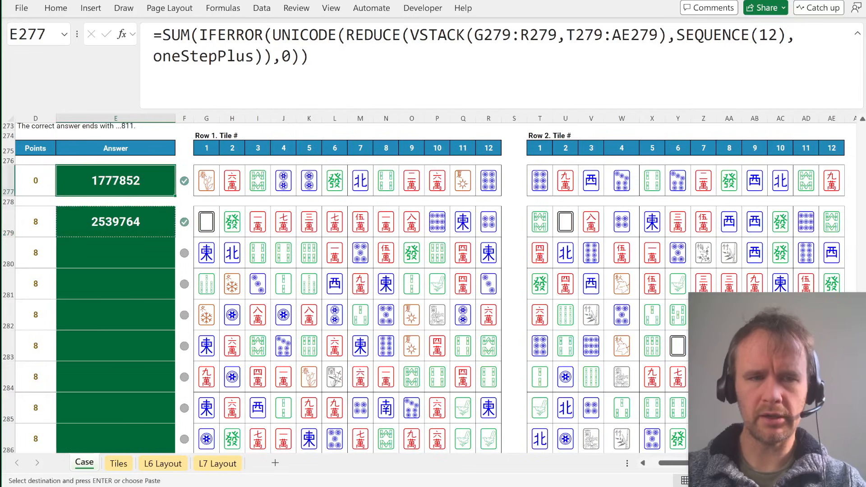
{"action": "key", "text": "ctrl+Down"}
{"action": "key", "text": "Left"}
{"action": "key", "text": "ctrl+Down"}
{"action": "key", "text": "Right"}
{"action": "key", "text": "ctrl+shift+Up"}
{"action": "key", "text": "Return"}
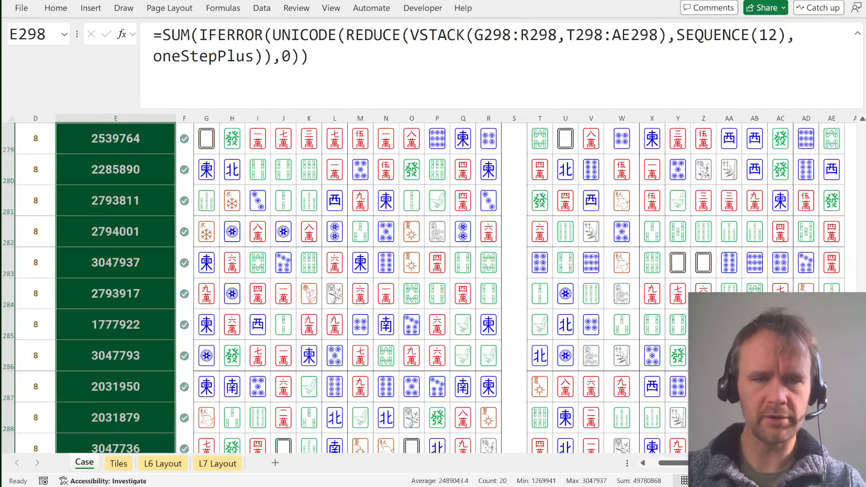
Step: Review the Level 6 rules and copy the answer formula from E298 into E333 for game 101
{"action": "key", "text": "Home"}
{"action": "key", "text": "Page_Down"}
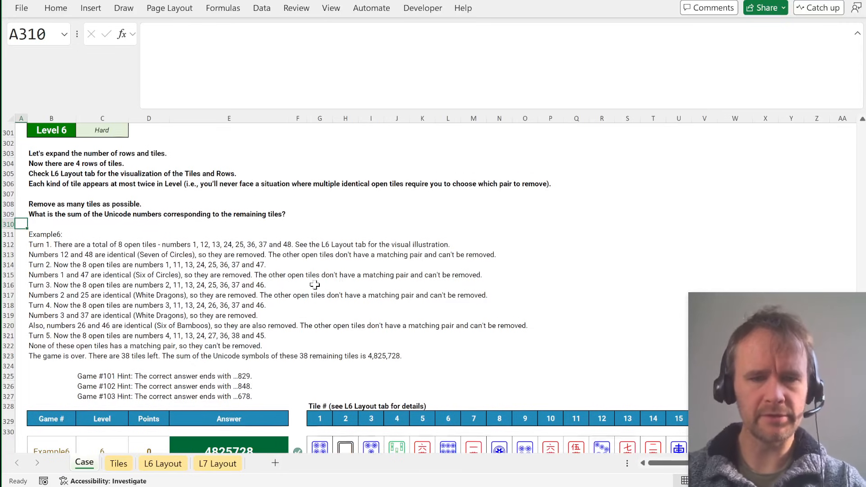
{"action": "scroll", "coordinate": [314, 285], "scroll_direction": "up", "scroll_amount": 1}
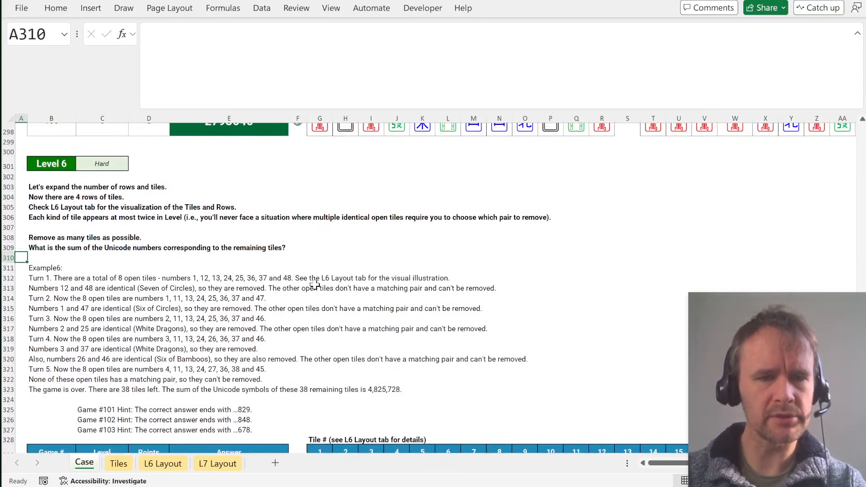
{"action": "scroll", "coordinate": [279, 189], "scroll_direction": "up", "scroll_amount": 1}
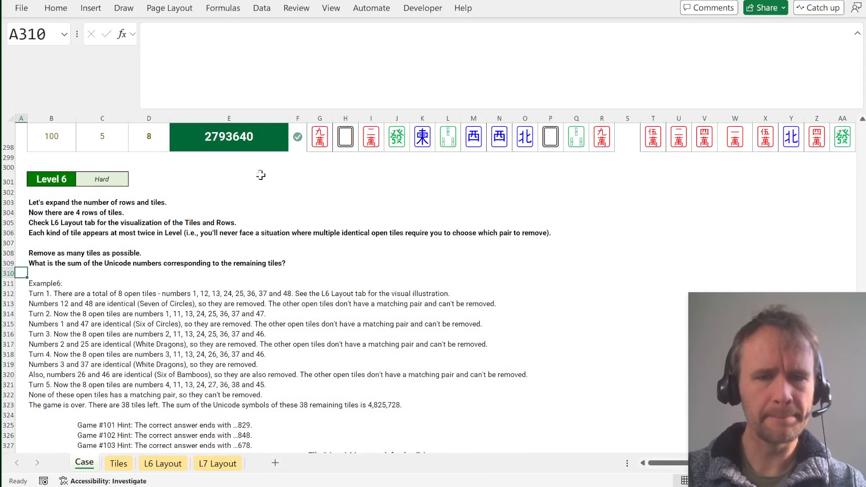
{"action": "left_click", "coordinate": [257, 142]}
{"action": "key", "text": "ctrl+c"}
{"action": "scroll", "coordinate": [260, 322], "scroll_direction": "down", "scroll_amount": 12}
{"action": "scroll", "coordinate": [261, 322], "scroll_direction": "up", "scroll_amount": 3}
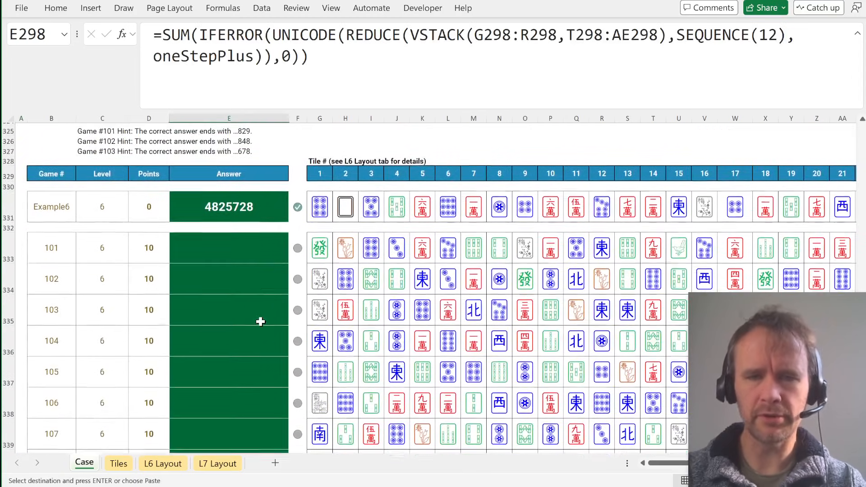
{"action": "left_click", "coordinate": [255, 255]}
{"action": "key", "text": "ctrl+v"}
Step: Examine how the tile numbers are arranged in rows on the L6 Layout sheet, and return to the Case sheet
{"action": "key", "text": "ctrl+Page_Down"}
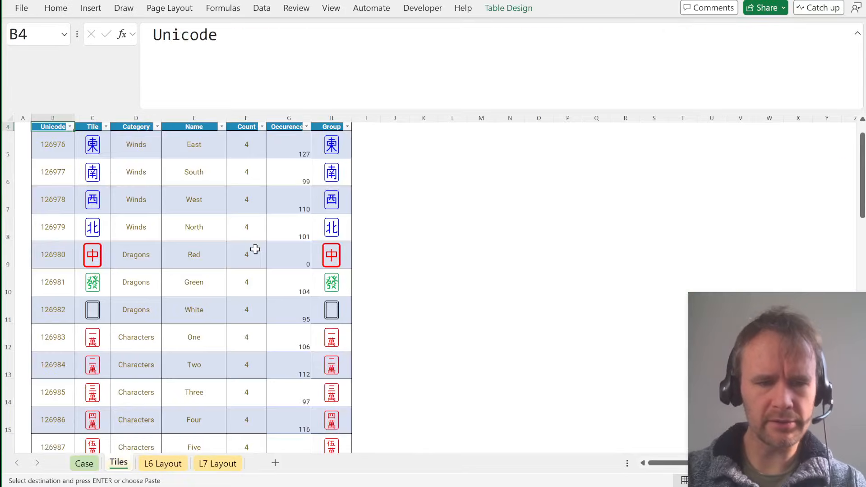
{"action": "key", "text": "ctrl+Page_Down"}
{"action": "left_click", "coordinate": [67, 227]}
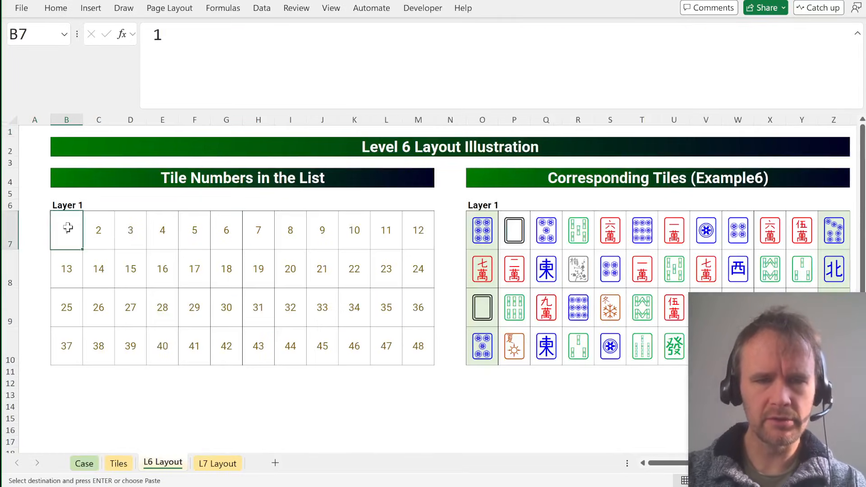
{"action": "key", "text": "ctrl+shift+Right"}
{"action": "key", "text": "ctrl+Down"}
{"action": "key", "text": "ctrl+Page_Up"}
{"action": "key", "text": "ctrl+Page_Up"}
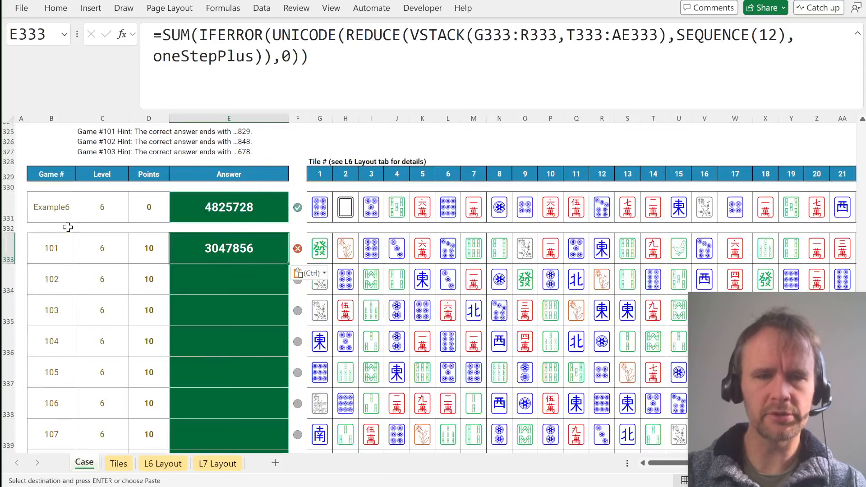
Step: Replace the VSTACK initial value in E333 with WRAPROWS(G333:BB333,12) and commit the formula
{"action": "double_click", "coordinate": [515, 36]}
{"action": "left_click", "coordinate": [429, 35]}
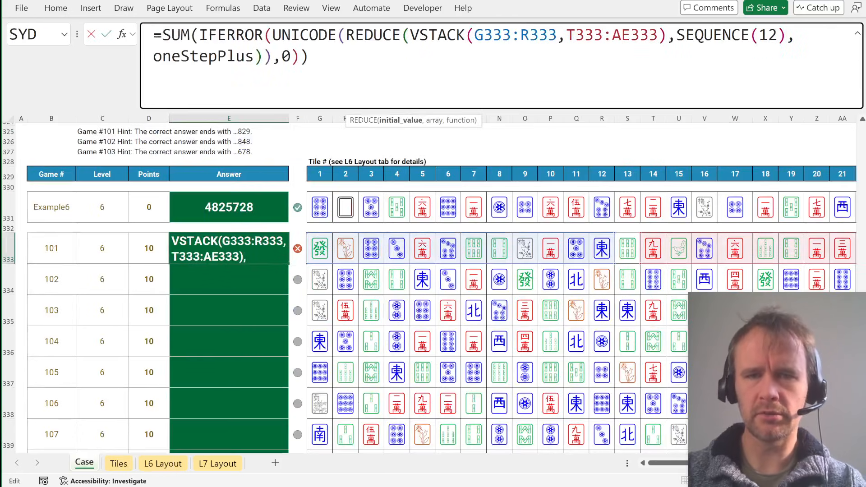
{"action": "left_click", "coordinate": [399, 121]}
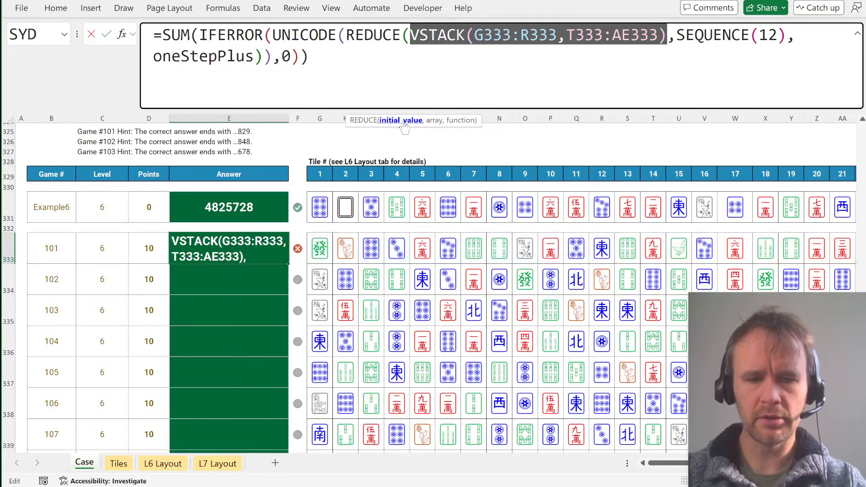
{"action": "type", "text": "wrap"}
{"action": "key", "text": "Down"}
{"action": "key", "text": "Tab"}
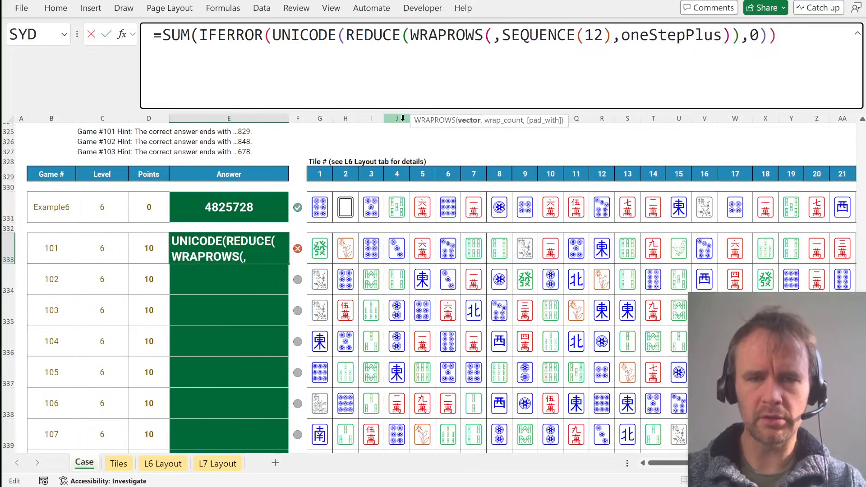
{"action": "left_click", "coordinate": [320, 251]}
{"action": "key", "text": "ctrl+shift+Right"}
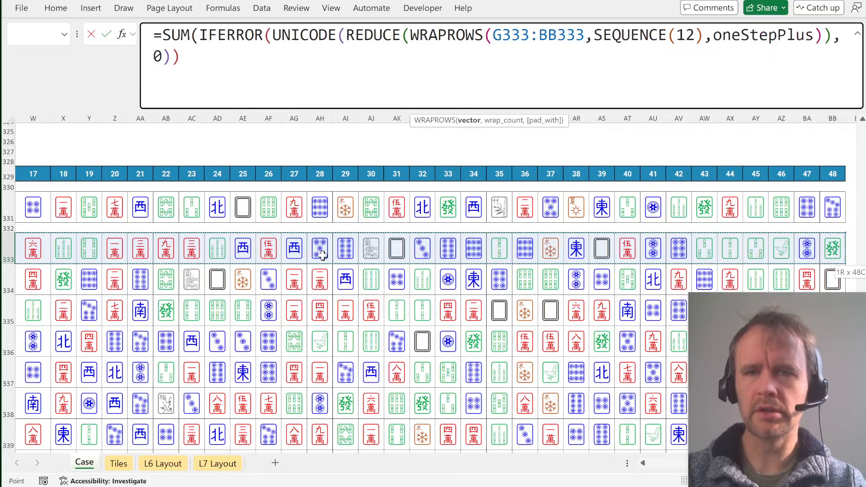
{"action": "type", "text": ",12)"}
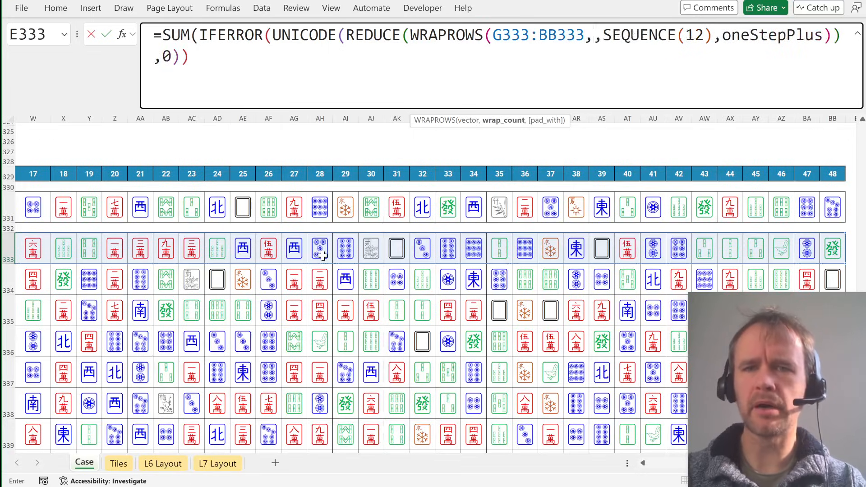
{"action": "key", "text": "Return"}
Step: Fill the E333 formula down through the Level 6 answers to E352 and check the results
{"action": "key", "text": "Left"}
{"action": "key", "text": "ctrl+Down"}
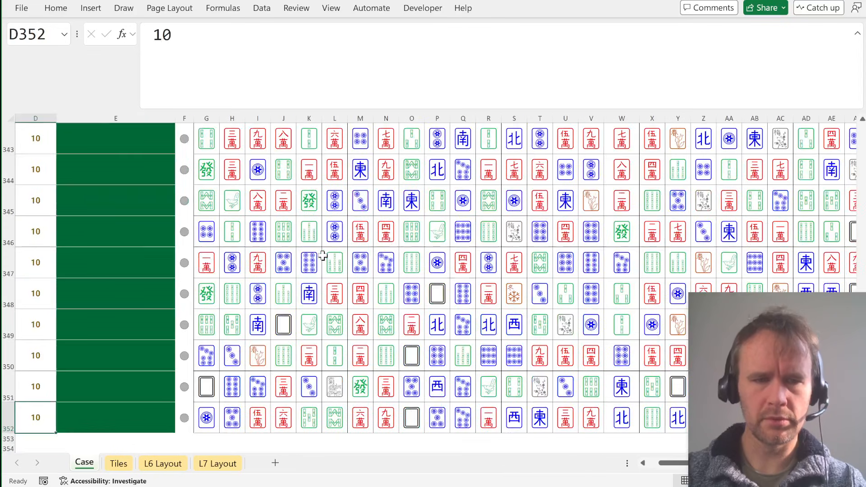
{"action": "key", "text": "Right"}
{"action": "key", "text": "ctrl+shift+Up"}
{"action": "key", "text": "ctrl+d"}
{"action": "scroll", "coordinate": [323, 255], "scroll_direction": "down", "scroll_amount": 5}
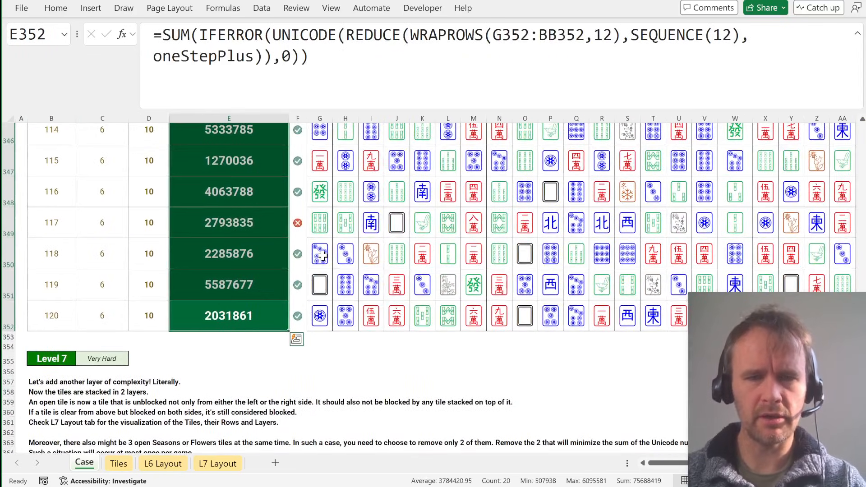
Step: Inspect the game 117 answer formula in E349 and compare it with the Level 6 formula and tiles starting at E333
{"action": "left_click", "coordinate": [252, 222]}
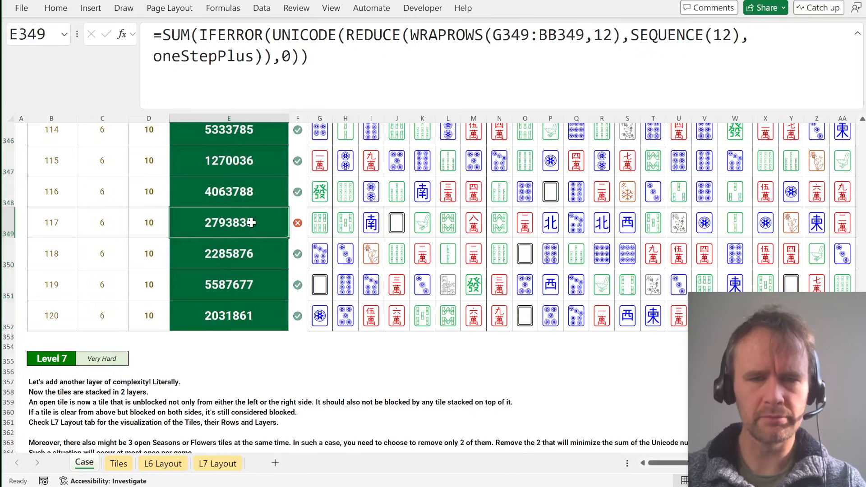
{"action": "key", "text": "ctrl+Up"}
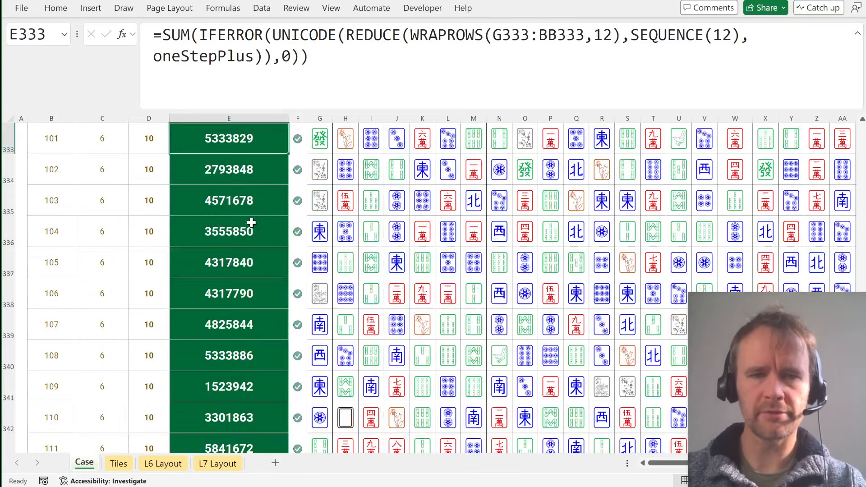
{"action": "key", "text": "Right"}
{"action": "key", "text": "Right"}
{"action": "key", "text": "ctrl+shift+Right"}
{"action": "key", "text": "Left"}
{"action": "key", "text": "Left"}
{"action": "key", "text": "Left"}
{"action": "key", "text": "Right"}
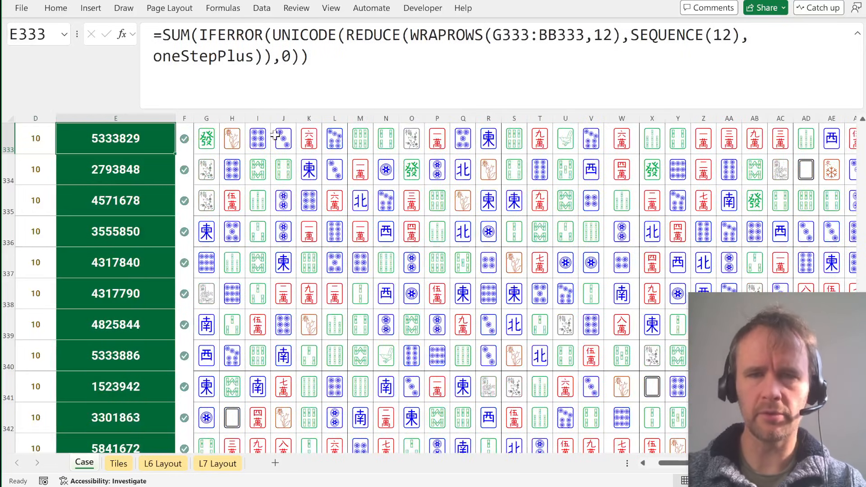
Step: Change SEQUENCE(12) to SEQUENCE(24) in the E333 formula and fill it down through the Level 6 answers
{"action": "double_click", "coordinate": [721, 35]}
{"action": "type", "text": "24"}
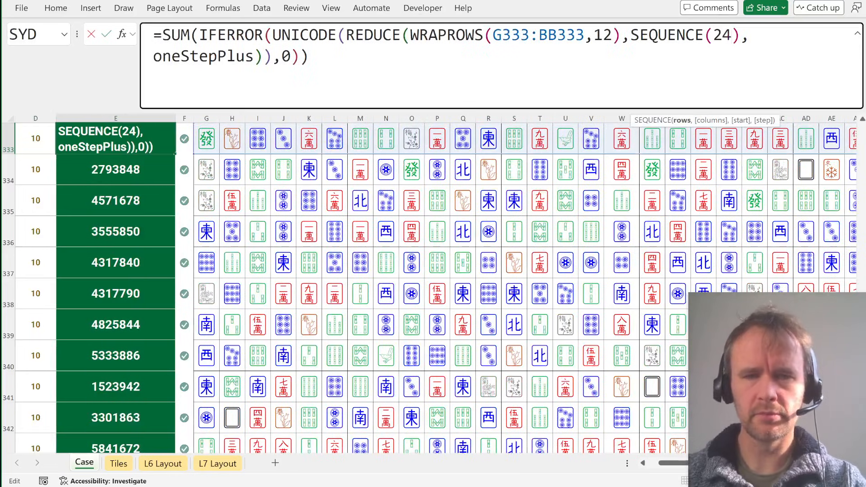
{"action": "key", "text": "Return"}
{"action": "key", "text": "Up"}
{"action": "key", "text": "ctrl+shift+Down"}
{"action": "key", "text": "ctrl+d"}
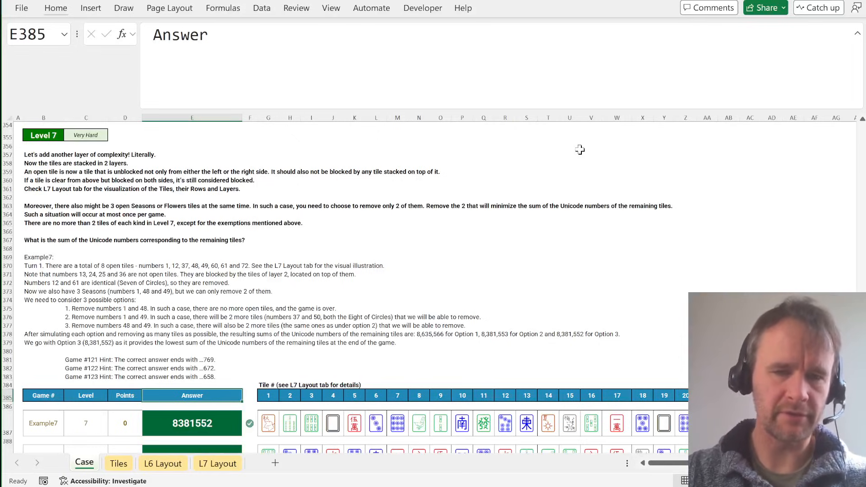
Step: Review the Level 7 rules and the Example7 tile row, and open the L7 Layout sheet
{"action": "left_click", "coordinate": [267, 422]}
{"action": "key", "text": "ctrl+shift+Right"}
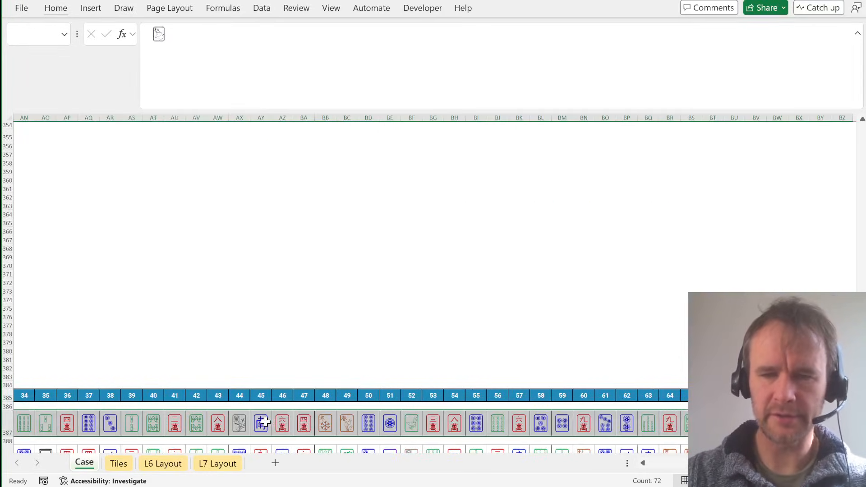
{"action": "key", "text": "Home"}
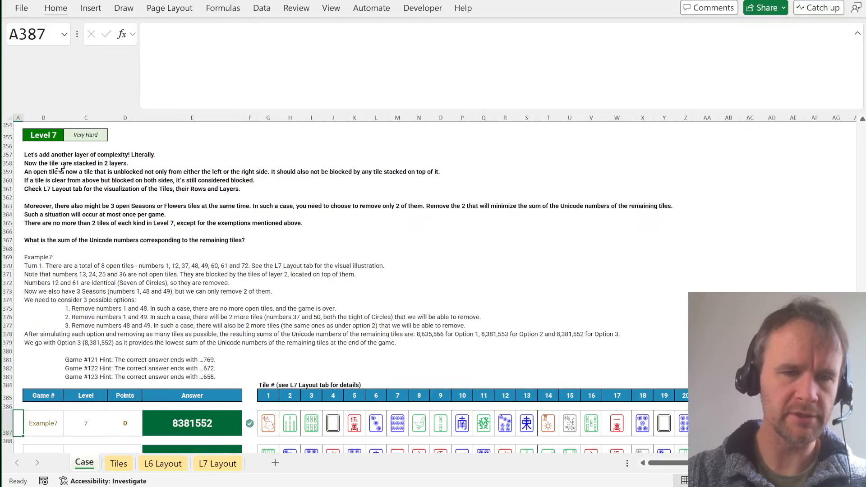
{"action": "left_click_drag", "start_coordinate": [39, 165], "coordinate": [43, 231]}
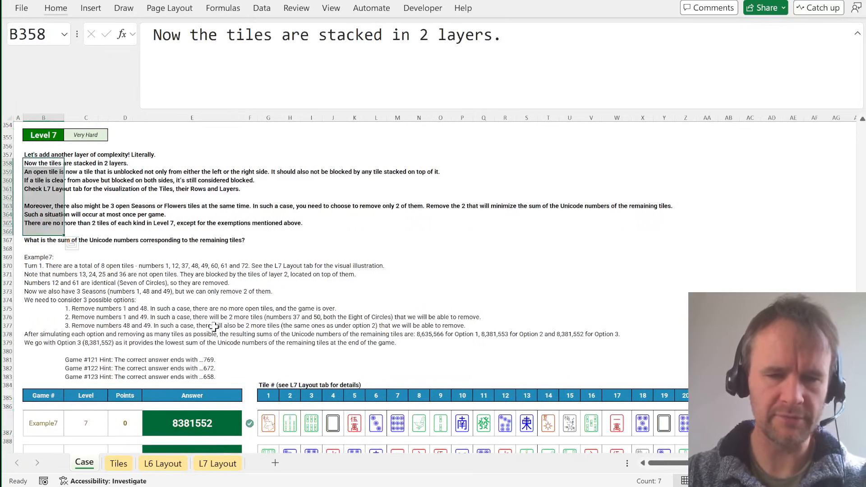
{"action": "left_click", "coordinate": [235, 344]}
{"action": "key", "text": "ctrl+Page_Down"}
{"action": "key", "text": "ctrl+Page_Down"}
{"action": "key", "text": "ctrl+Page_Down"}
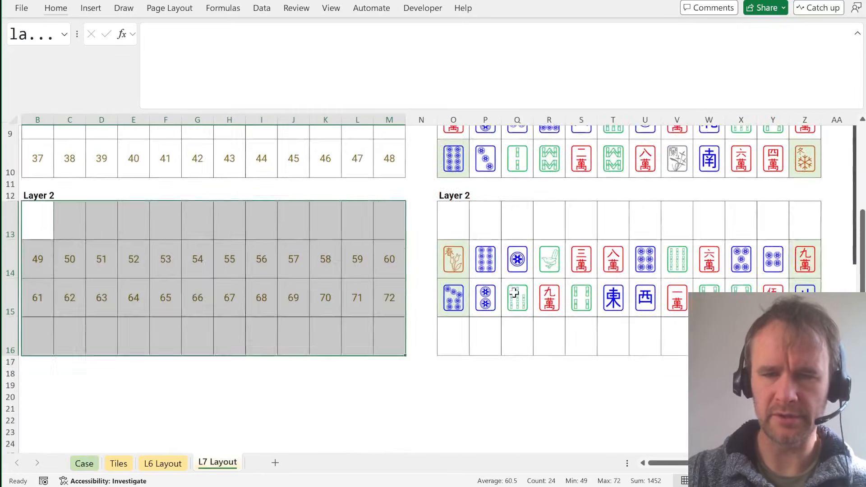
Step: Start a formula in O20 below the tile grids with the Layer 2 range O13:Z16 and an & operator
{"action": "scroll", "coordinate": [460, 381], "scroll_direction": "down", "scroll_amount": 1}
{"action": "left_click", "coordinate": [455, 393]}
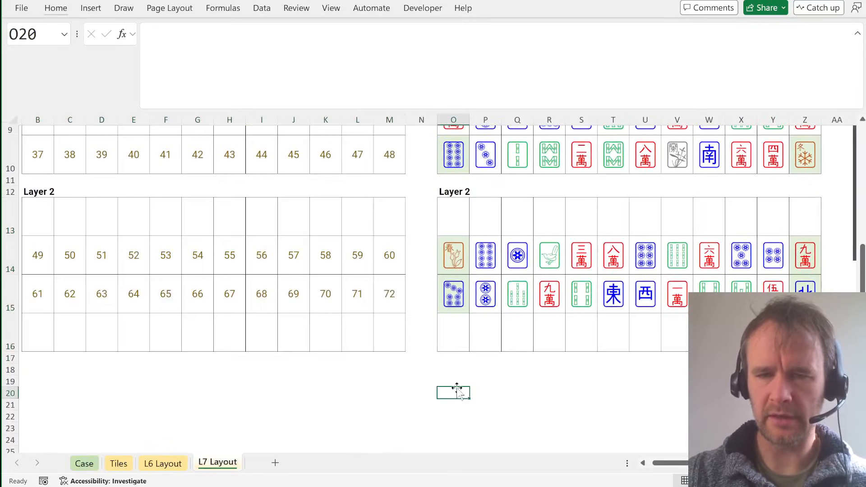
{"action": "type", "text": "="}
{"action": "key", "text": "Up"}
{"action": "key", "text": "Up"}
{"action": "key", "text": "Up"}
{"action": "key", "text": "Up"}
{"action": "key", "text": "Up"}
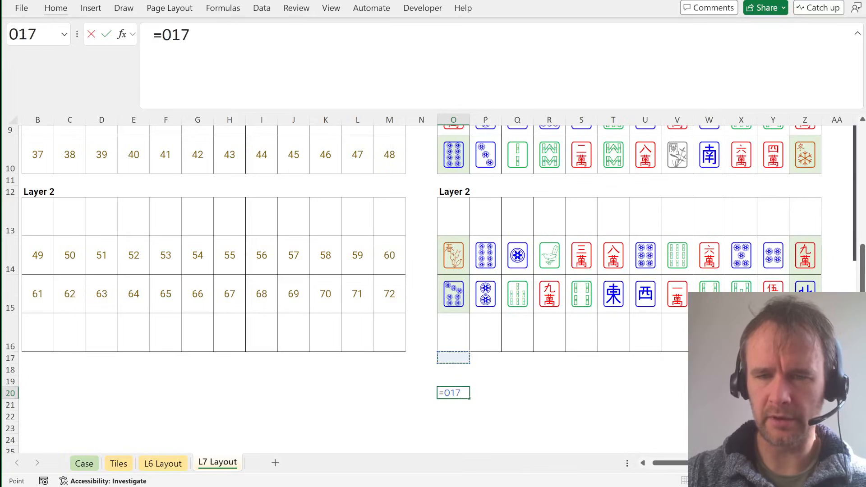
{"action": "key", "text": "Down"}
{"action": "key", "text": "shift+Right"}
{"action": "key", "text": "shift+Right"}
{"action": "key", "text": "shift+Right"}
{"action": "key", "text": "shift+Right"}
{"action": "key", "text": "shift+Right"}
{"action": "key", "text": "shift+Up"}
{"action": "key", "text": "shift+Up"}
{"action": "key", "text": "shift+Up"}
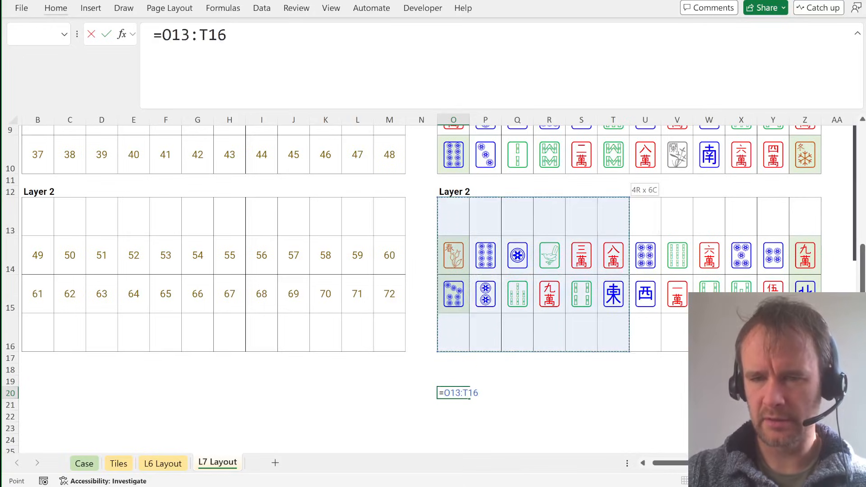
{"action": "key", "text": "shift+Right"}
{"action": "key", "text": "shift+Right"}
{"action": "key", "text": "shift+Right"}
{"action": "key", "text": "shift+Right"}
{"action": "key", "text": "shift+Right"}
{"action": "key", "text": "shift+Right"}
{"action": "type", "text": "&"}
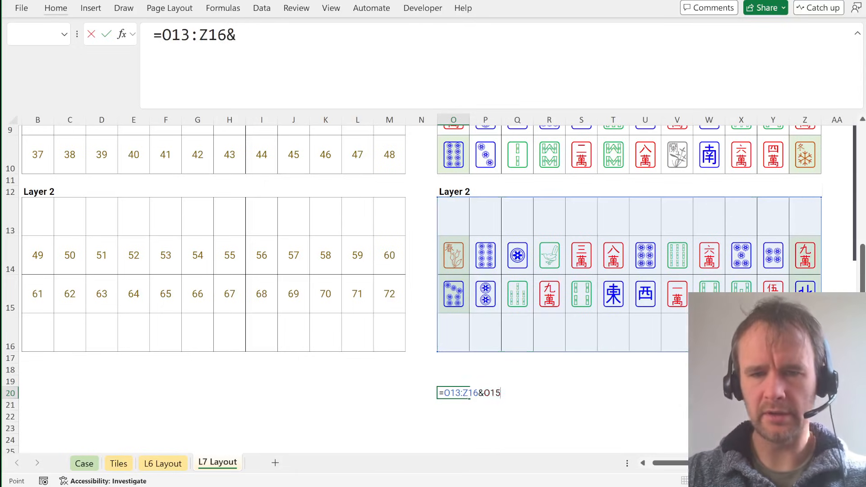
Step: Complete the O20 formula with the Layer 1 range O7:Z10 so that it reads =O13:Z16&O7:Z10, and commit it
{"action": "key", "text": "Up"}
{"action": "key", "text": "Up"}
{"action": "key", "text": "Up"}
{"action": "key", "text": "Up"}
{"action": "key", "text": "Up"}
{"action": "key", "text": "Up"}
{"action": "key", "text": "Up"}
{"action": "key", "text": "Up"}
{"action": "key", "text": "Up"}
{"action": "key", "text": "Up"}
{"action": "key", "text": "Up"}
{"action": "key", "text": "Up"}
{"action": "key", "text": "Up"}
{"action": "key", "text": "Up"}
{"action": "key", "text": "Down"}
{"action": "key", "text": "shift+Down"}
{"action": "key", "text": "shift+Down"}
{"action": "key", "text": "shift+Down"}
{"action": "key", "text": "shift+Right"}
{"action": "key", "text": "shift+Right"}
{"action": "key", "text": "shift+Right"}
{"action": "key", "text": "shift+Right"}
{"action": "key", "text": "shift+Right"}
{"action": "key", "text": "shift+Right"}
{"action": "key", "text": "shift+Right"}
{"action": "key", "text": "shift+Right"}
{"action": "key", "text": "shift+Right"}
{"action": "key", "text": "shift+Right"}
{"action": "key", "text": "shift+Right"}
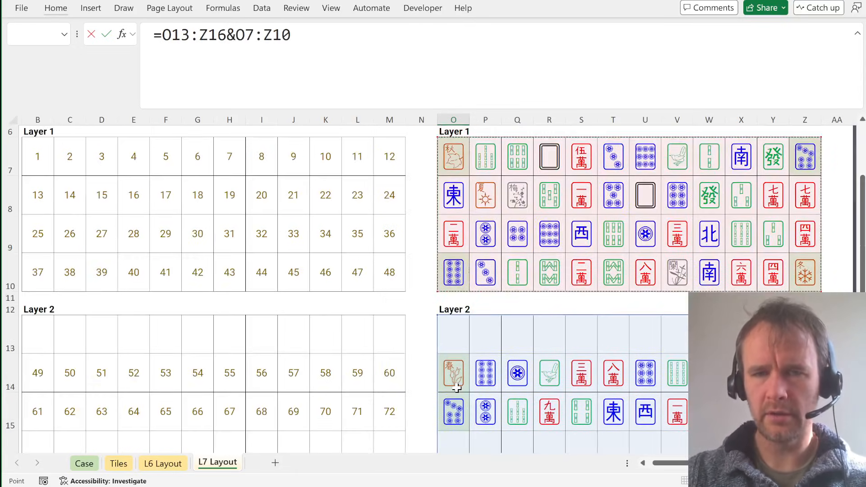
{"action": "key", "text": "Return"}
Step: Convert the spilled grid of stacked tiles in O20:Z23 to static values
{"action": "key", "text": "Up"}
{"action": "key", "text": "ctrl+shift+Right"}
{"action": "key", "text": "ctrl+shift+Down"}
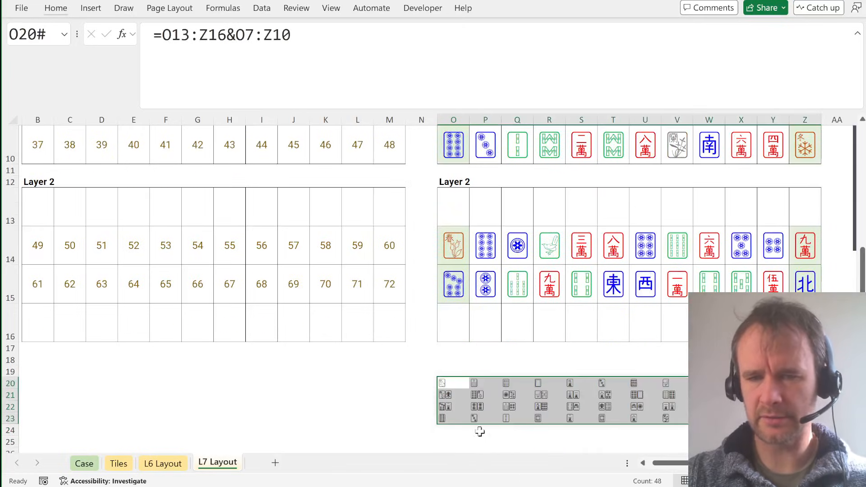
{"action": "scroll", "coordinate": [489, 390], "scroll_direction": "down", "scroll_amount": 1}
{"action": "scroll", "coordinate": [490, 390], "scroll_direction": "down", "scroll_amount": 1}
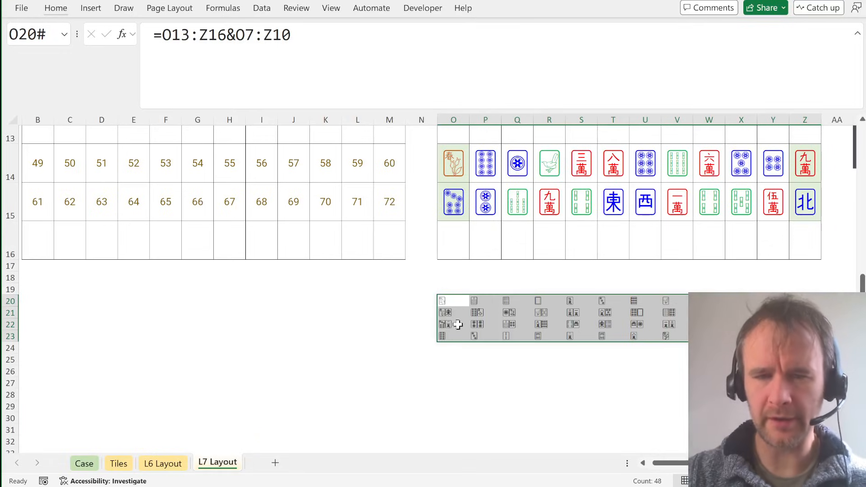
{"action": "left_click", "coordinate": [451, 300]}
{"action": "key", "text": "ctrl+shift+Right"}
{"action": "key", "text": "ctrl+shift+Down"}
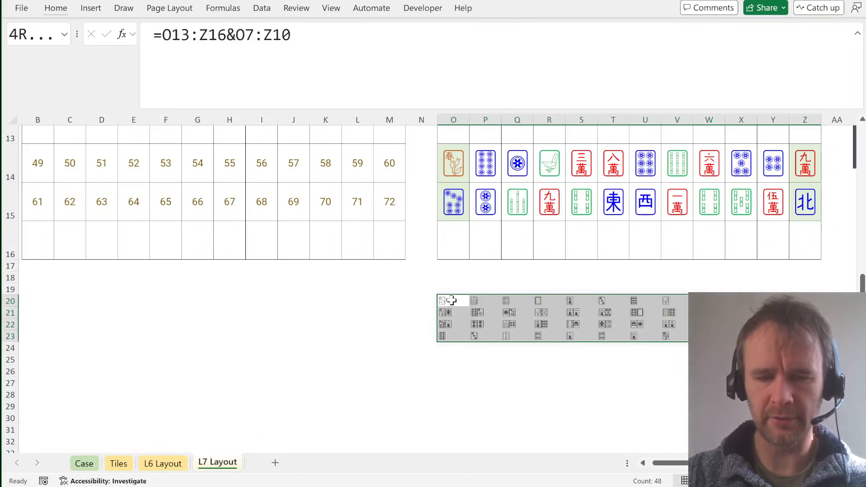
{"action": "key", "text": "ctrl+c"}
{"action": "key", "text": "ctrl+shift+v"}
Step: Delete the season tiles in O20 and Z23, at opposite corners of the combined grid
{"action": "left_click", "coordinate": [451, 300]}
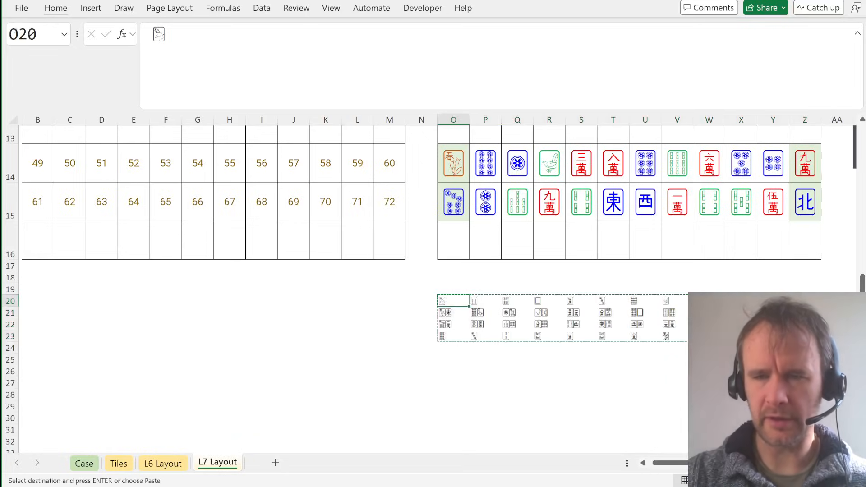
{"action": "left_click", "coordinate": [805, 336], "text": "ctrl"}
{"action": "key", "text": "Delete"}
Step: Enter =UNICODE(O20:Z23) in O25 to get the codes of the combined grid
{"action": "left_click", "coordinate": [450, 353]}
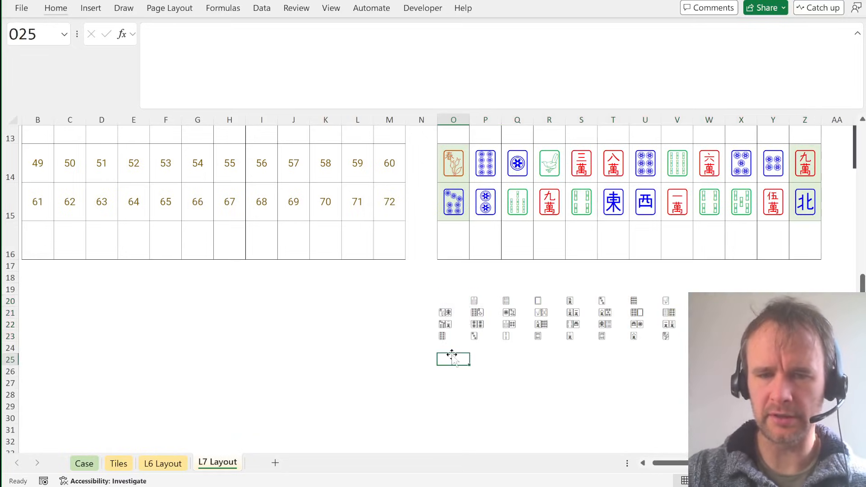
{"action": "type", "text": "=unic"}
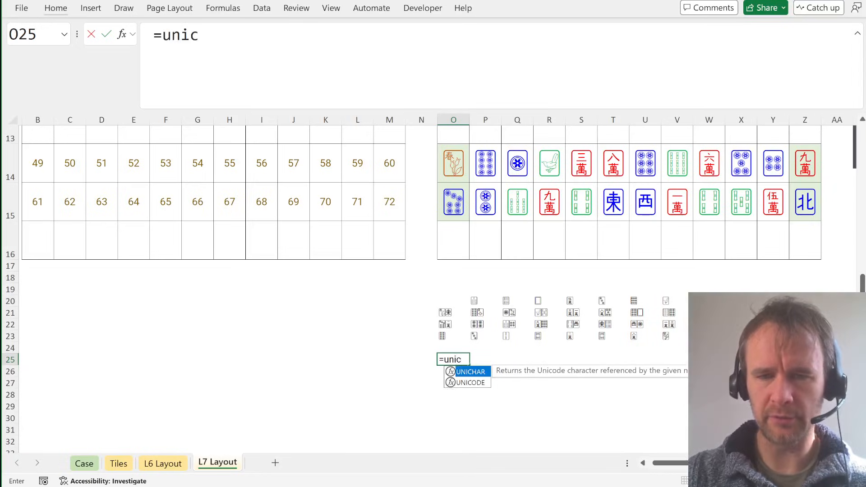
{"action": "key", "text": "Down"}
{"action": "key", "text": "Tab"}
{"action": "key", "text": "Up"}
{"action": "key", "text": "Up"}
{"action": "key", "text": "ctrl+shift+Up"}
{"action": "key", "text": "ctrl+shift+Right"}
{"action": "key", "text": "shift+Up"}
{"action": "key", "text": "shift+Right"}
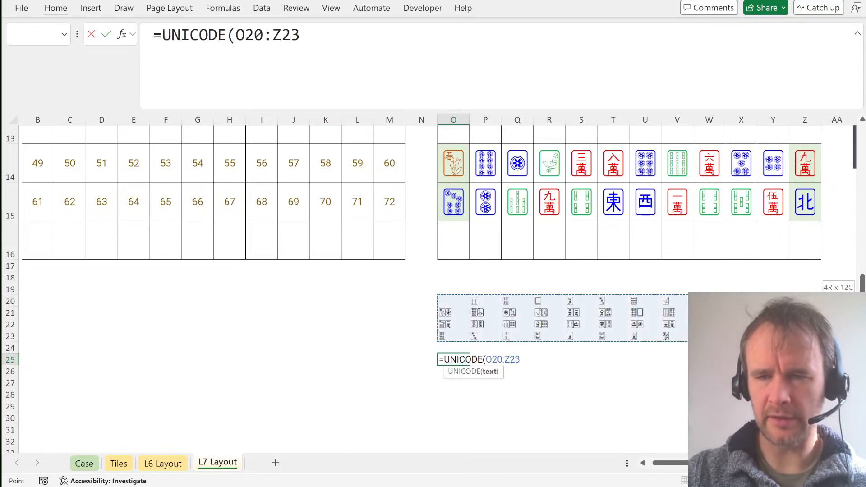
{"action": "type", "text": ")"}
{"action": "key", "text": "Return"}
Step: Examine the spilled UNICODE results and the pair of stacked tiles held in O22
{"action": "key", "text": "Up"}
{"action": "key", "text": "Right"}
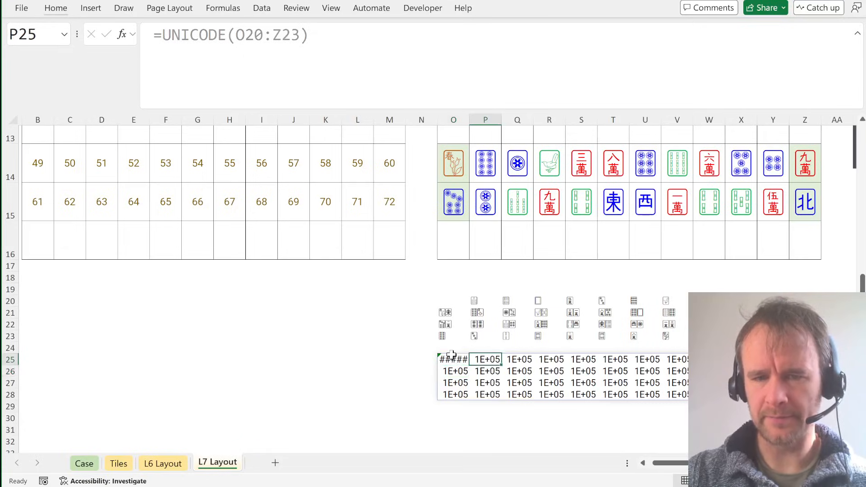
{"action": "key", "text": "Down"}
{"action": "key", "text": "Left"}
{"action": "key", "text": "Up"}
{"action": "key", "text": "Up"}
{"action": "key", "text": "Up"}
{"action": "key", "text": "Up"}
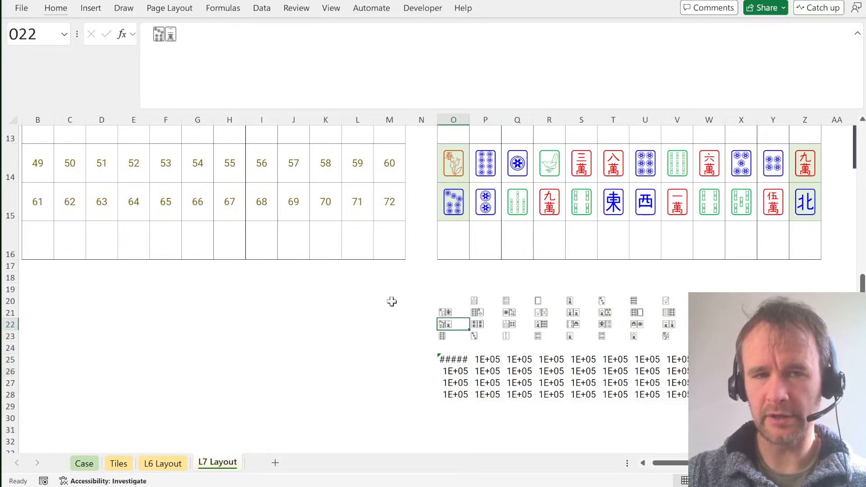
{"action": "key", "text": "F2"}
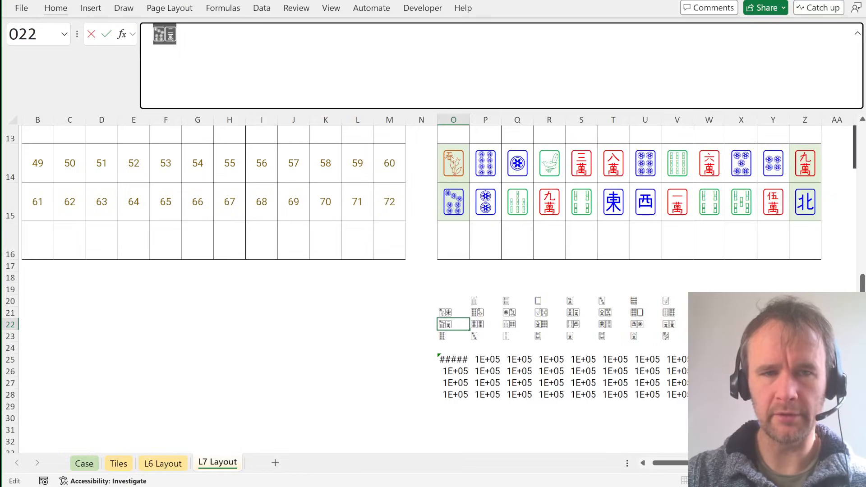
{"action": "key", "text": "Escape"}
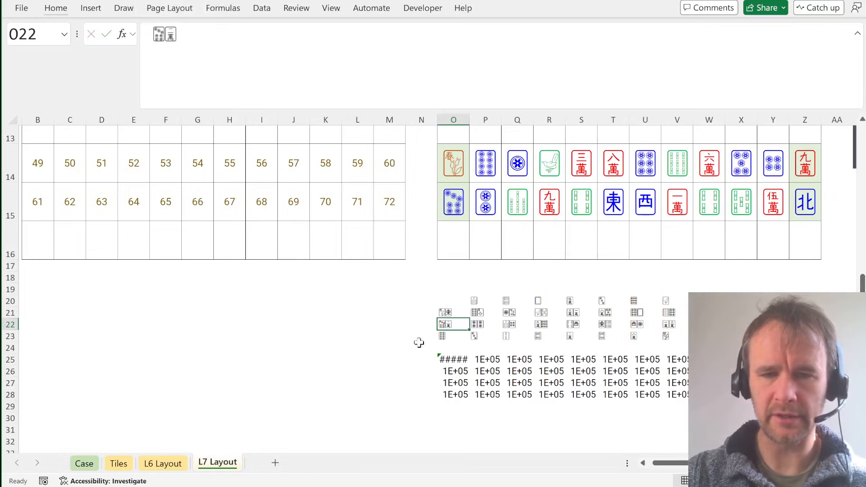
Step: Try a test formula =CHAR("ABC") in O31
{"action": "left_click", "coordinate": [464, 431]}
{"action": "type", "text": "=cha"}
{"action": "key", "text": "Tab"}
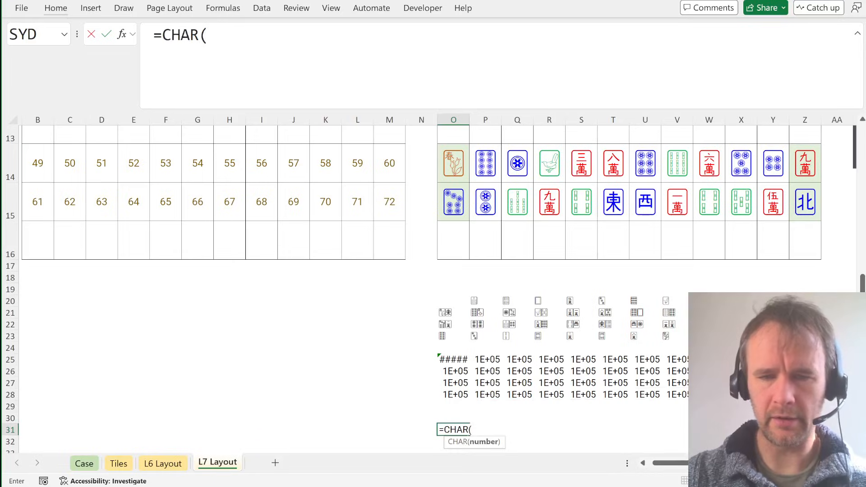
{"action": "type", "text": "\"ABSD"}
{"action": "key", "text": "BackSpace"}
{"action": "key", "text": "BackSpace"}
{"action": "type", "text": "C"}
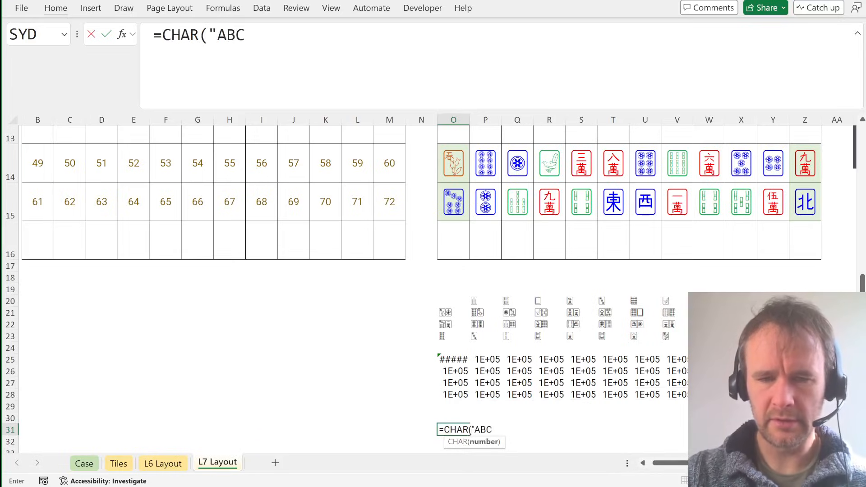
{"action": "type", "text": "\""}
{"action": "key", "text": "Return"}
Step: Replace CHAR with CODE in the O31 test formula so that it reads =CODE("ABC")
{"action": "left_click", "coordinate": [464, 430]}
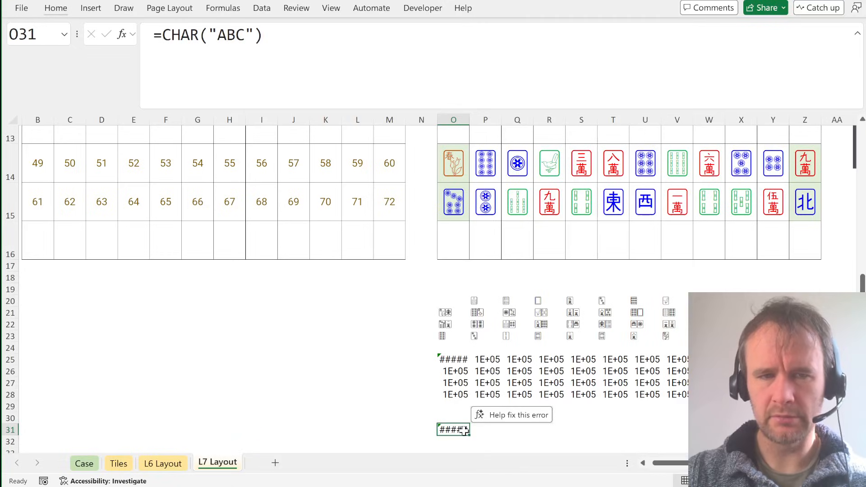
{"action": "double_click", "coordinate": [181, 35]}
{"action": "type", "text": "code"}
{"action": "key", "text": "Return"}
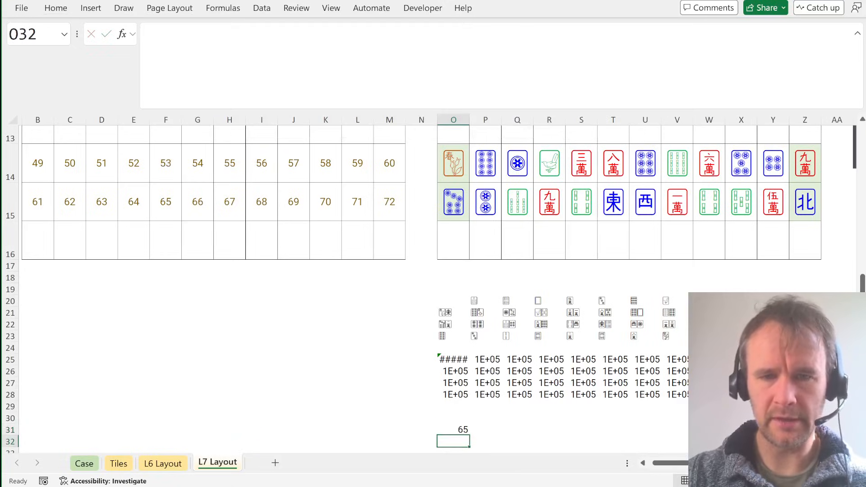
Step: Check the CODE test formula and delete it from O31
{"action": "left_click", "coordinate": [453, 430]}
{"action": "left_click", "coordinate": [226, 35]}
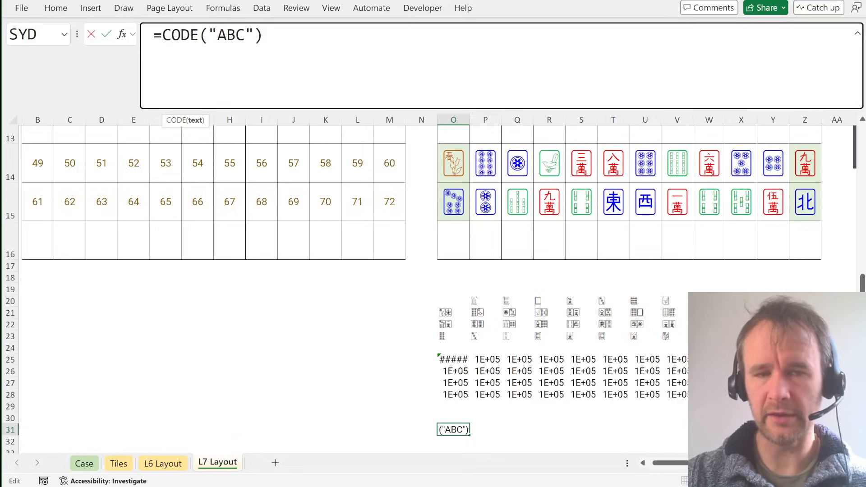
{"action": "key", "text": "Escape"}
{"action": "key", "text": "Delete"}
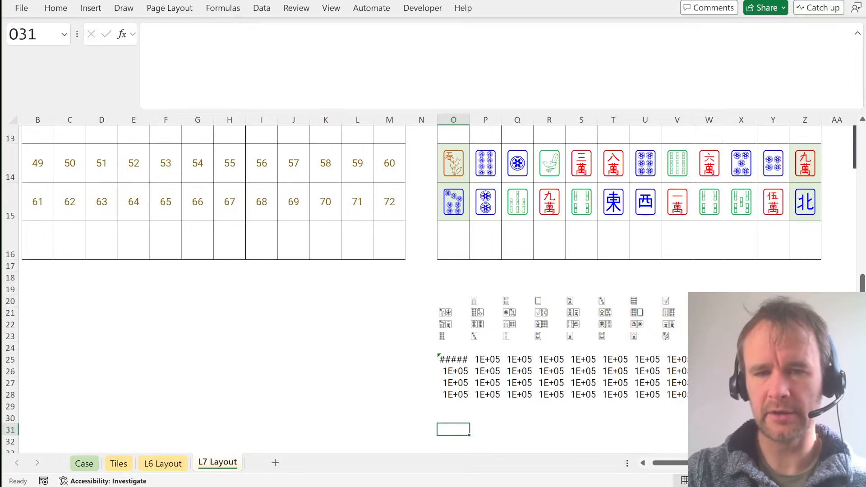
Step: Examine the stacked tile pairs in rows 21 and 22 alongside the UNICODE formula in O25
{"action": "key", "text": "ctrl+Up"}
{"action": "key", "text": "ctrl+Up"}
{"action": "key", "text": "ctrl+Up"}
{"action": "key", "text": "Up"}
{"action": "key", "text": "ctrl+shift+Right"}
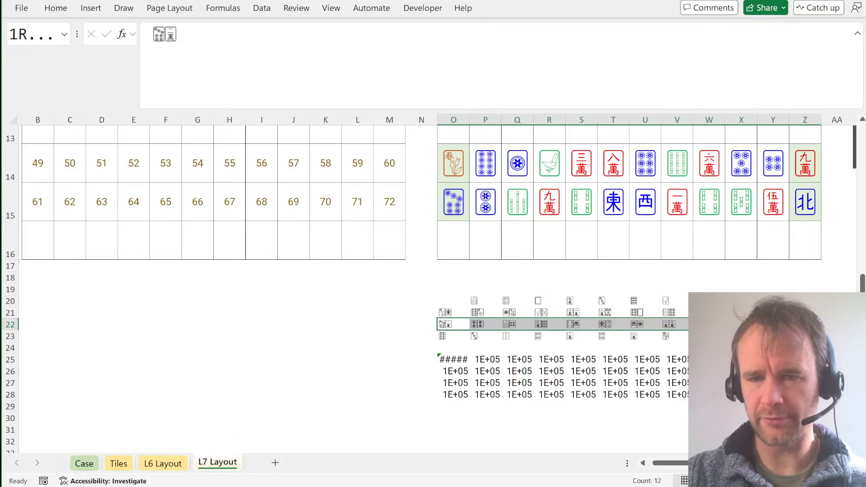
{"action": "key", "text": "Down"}
{"action": "key", "text": "Down"}
{"action": "key", "text": "Down"}
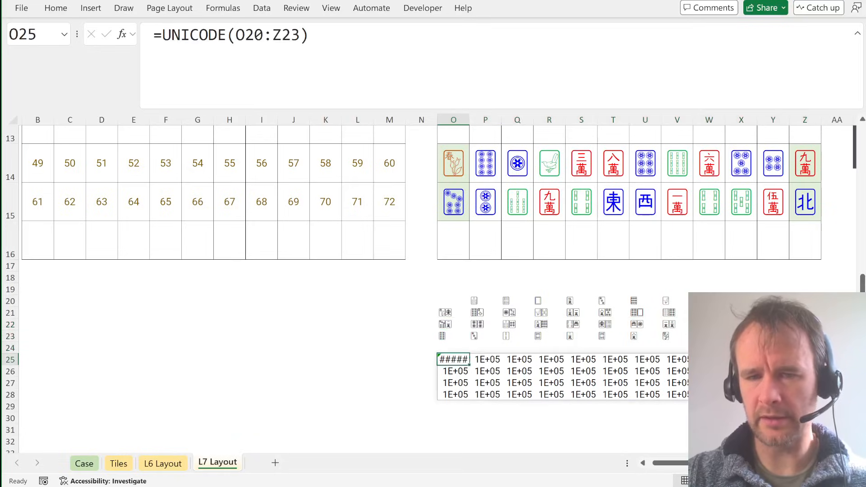
{"action": "key", "text": "ctrl+Up"}
{"action": "key", "text": "ctrl+Up"}
{"action": "key", "text": "ctrl+Up"}
{"action": "key", "text": "ctrl+Down"}
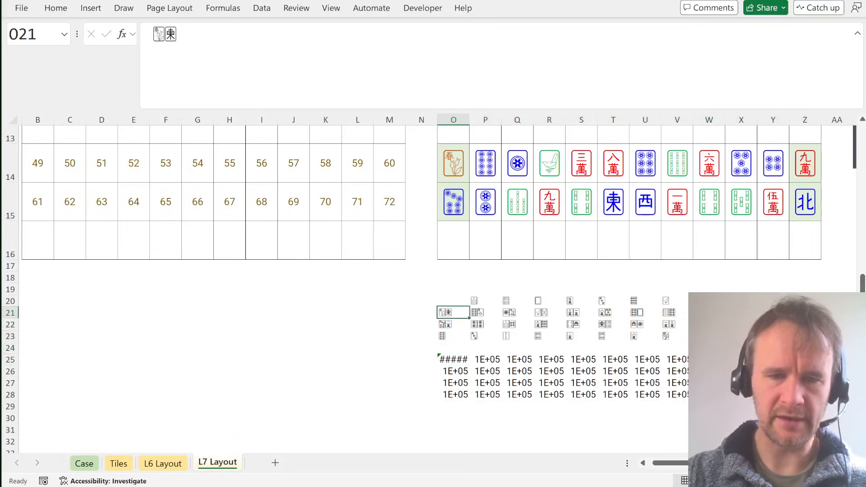
Step: Delete the test tile and Unicode blocks in rows 20 to 28, starting at column O, on the L7 Layout sheet
{"action": "key", "text": "Up"}
{"action": "key", "text": "shift+Down"}
{"action": "key", "text": "shift+Down"}
{"action": "key", "text": "shift+Down"}
{"action": "key", "text": "shift+Down"}
{"action": "key", "text": "shift+Down"}
{"action": "key", "text": "shift+Down"}
{"action": "key", "text": "shift+Down"}
{"action": "key", "text": "shift+Down"}
{"action": "key", "text": "shift+Right"}
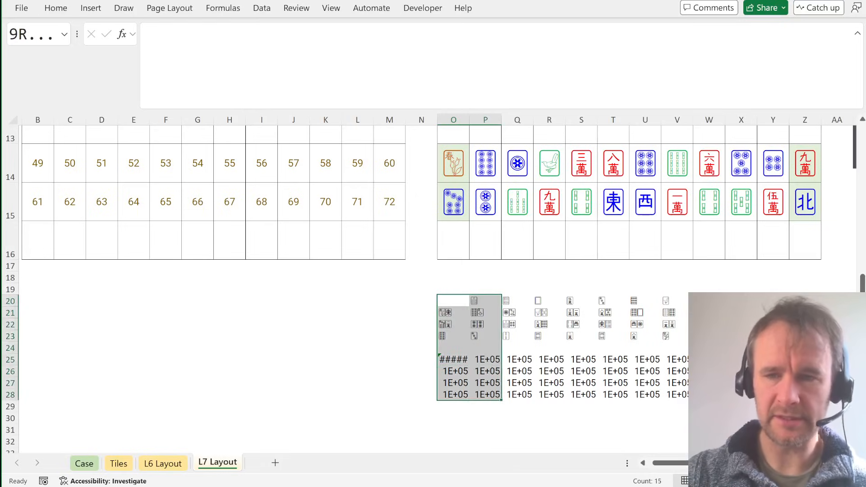
{"action": "key", "text": "ctrl+shift+Right"}
{"action": "key", "text": "Delete"}
{"action": "key", "text": "ctrl+Home"}
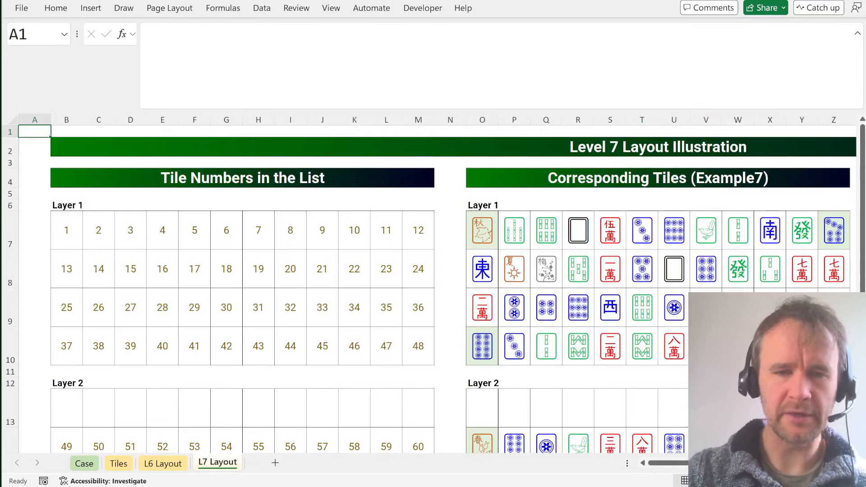
Step: Review the Level 7 rules on the Case sheet about choosing which two of three open Seasons or Flowers tiles to remove
{"action": "key", "text": "ctrl+Page_Up"}
{"action": "key", "text": "ctrl+Page_Up"}
{"action": "key", "text": "ctrl+Page_Up"}
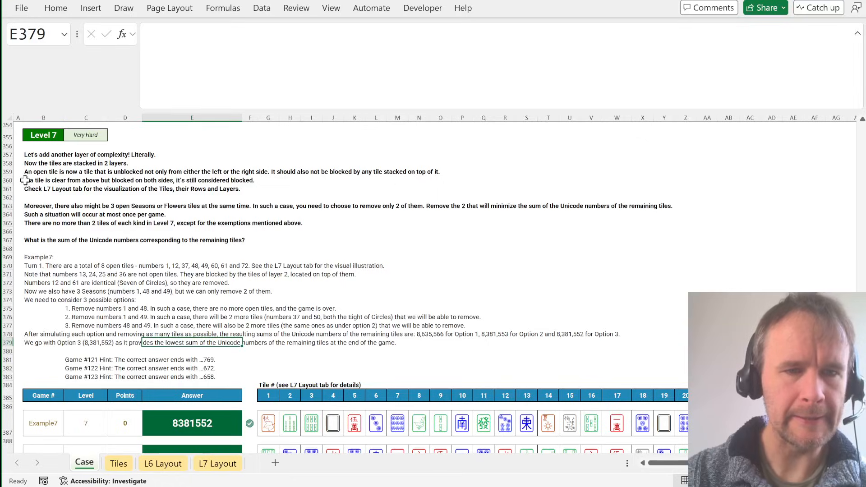
{"action": "left_click", "coordinate": [5, 206]}
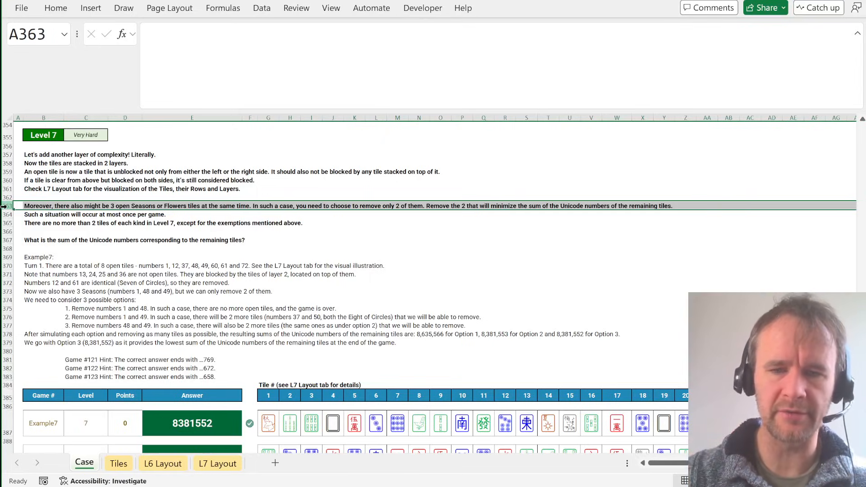
{"action": "left_click", "coordinate": [418, 426]}
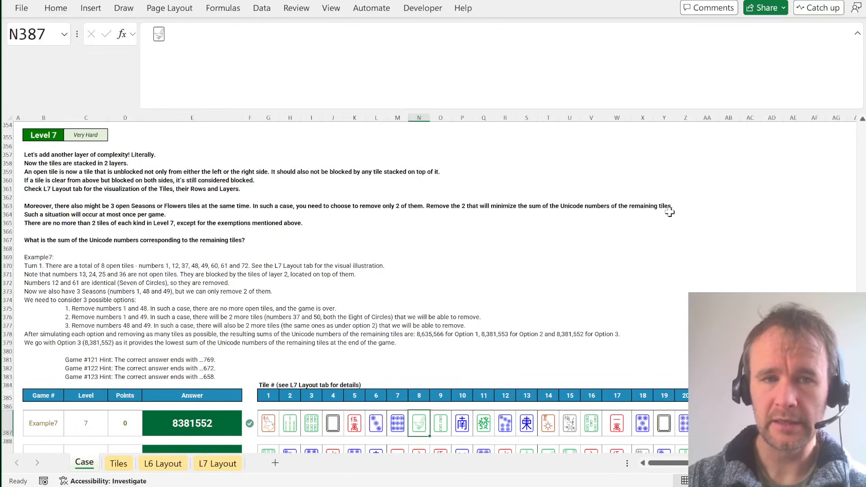
{"action": "left_click_drag", "start_coordinate": [612, 180], "coordinate": [694, 242]}
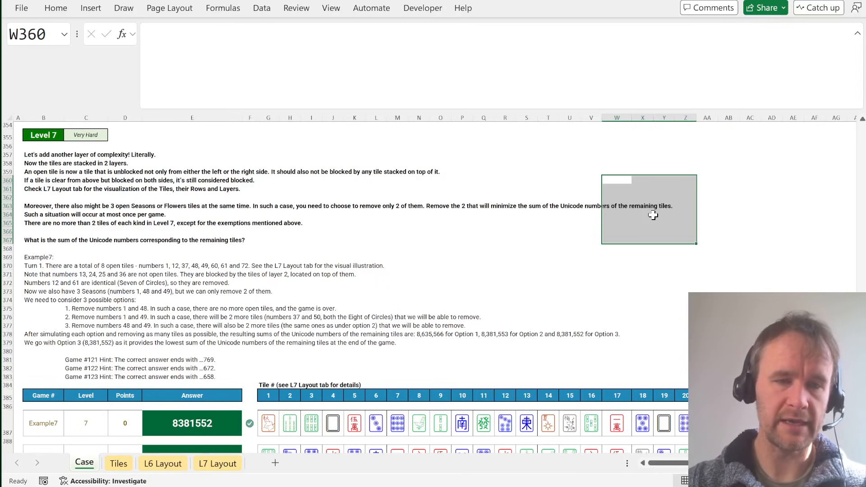
Step: Copy the Level 6 formula from E352 into E389, the answer cell for Game 121
{"action": "scroll", "coordinate": [225, 236], "scroll_direction": "up", "scroll_amount": 2}
{"action": "left_click", "coordinate": [201, 199]}
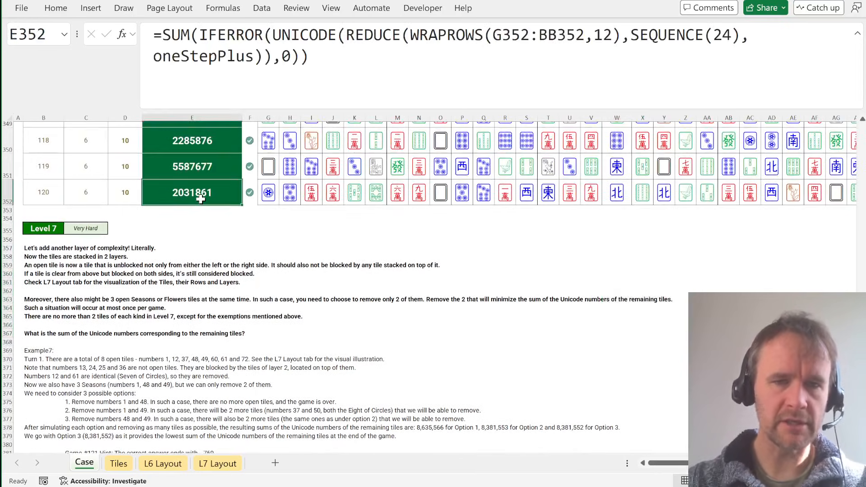
{"action": "key", "text": "ctrl+c"}
{"action": "scroll", "coordinate": [203, 207], "scroll_direction": "down", "scroll_amount": 10}
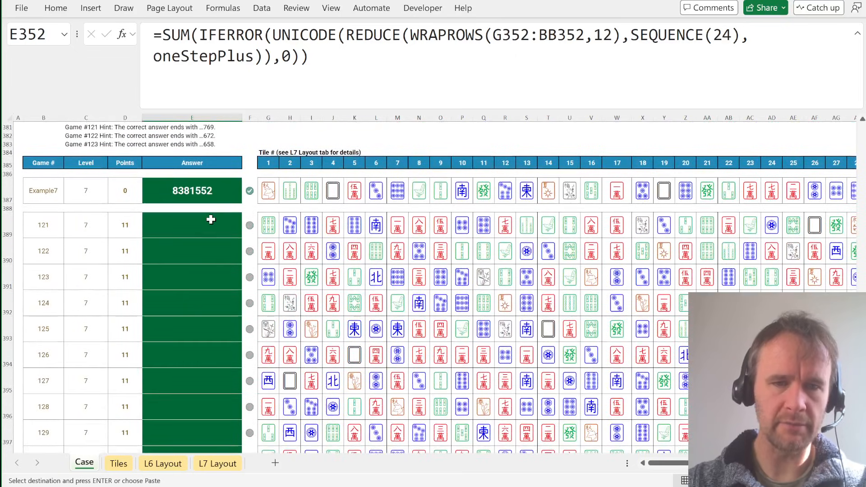
{"action": "left_click", "coordinate": [210, 220]}
{"action": "key", "text": "ctrl+v"}
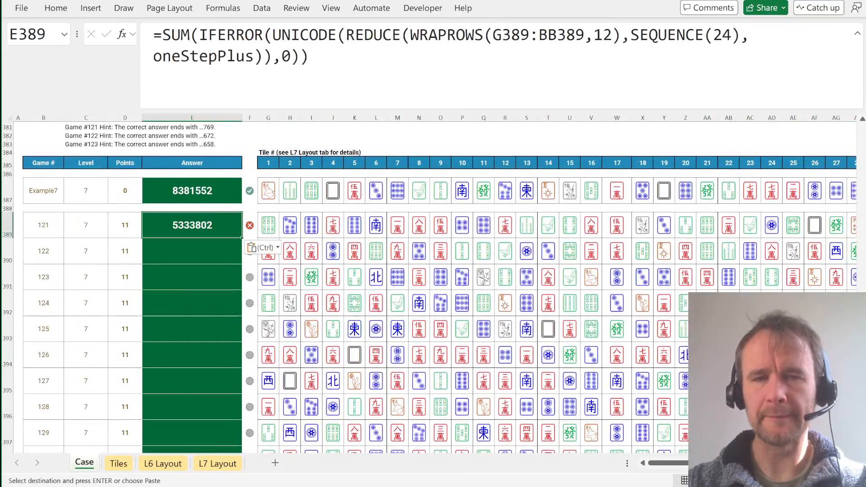
{"action": "left_click", "coordinate": [438, 36]}
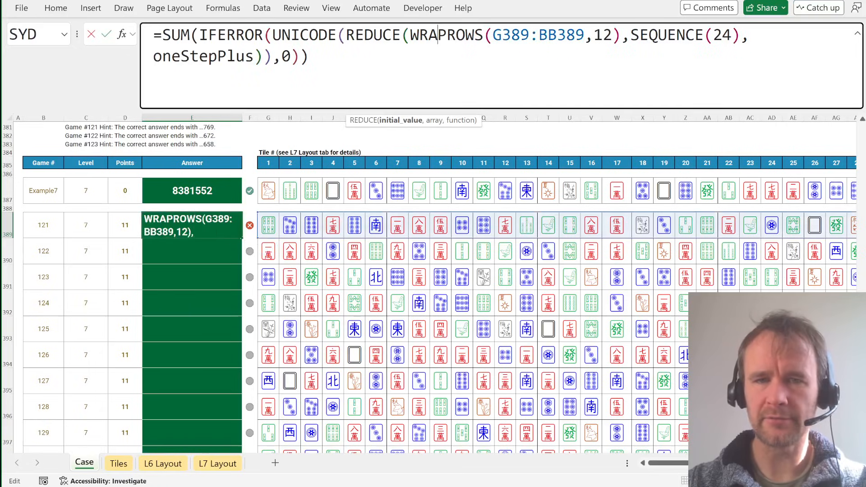
{"action": "key", "text": "Escape"}
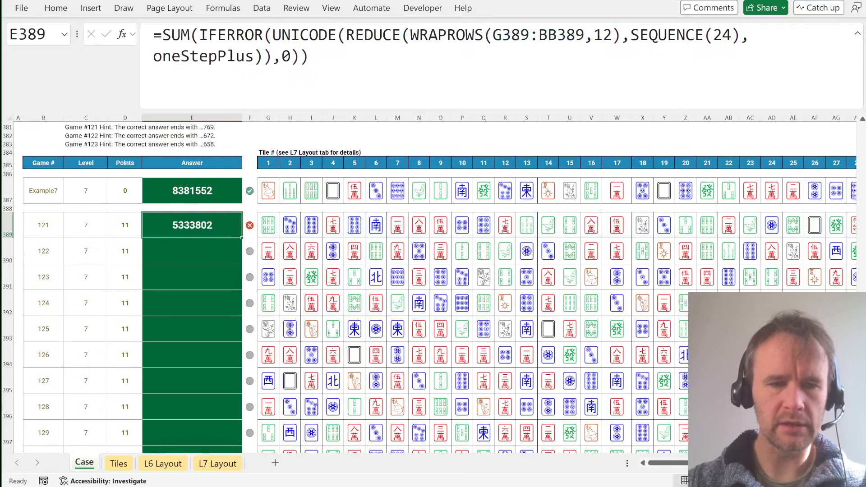
Step: Check the range name of the Layer 1 tile-number grid on the L7 Layout sheet
{"action": "left_click", "coordinate": [218, 463]}
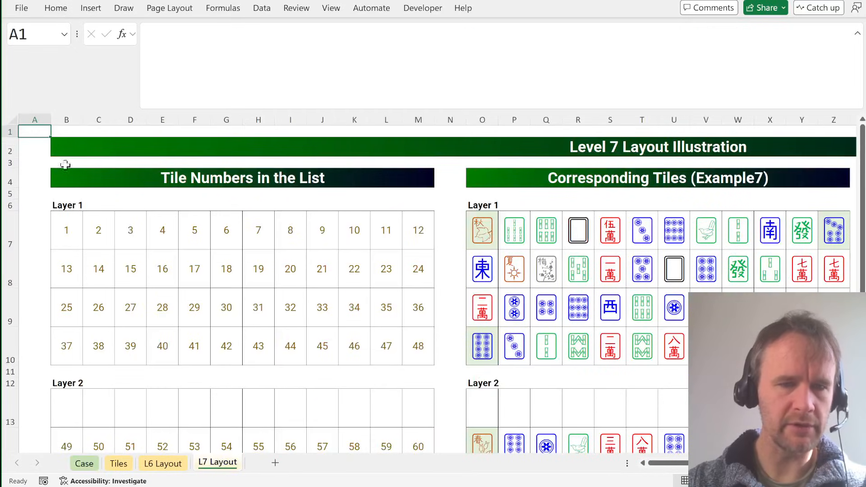
{"action": "left_click", "coordinate": [67, 228]}
{"action": "key", "text": "ctrl+a"}
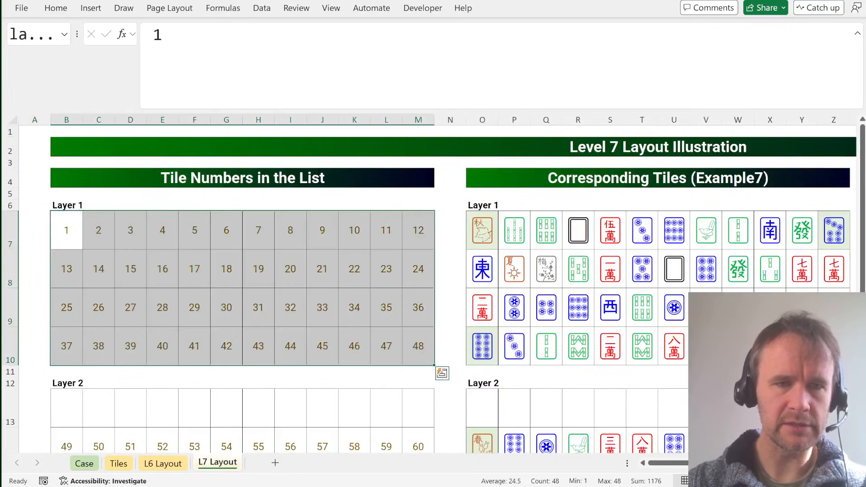
{"action": "key", "text": "alt+F3"}
{"action": "key", "text": "Escape"}
{"action": "key", "text": "ctrl+Page_Up"}
{"action": "key", "text": "ctrl+Page_Up"}
{"action": "key", "text": "ctrl+Page_Up"}
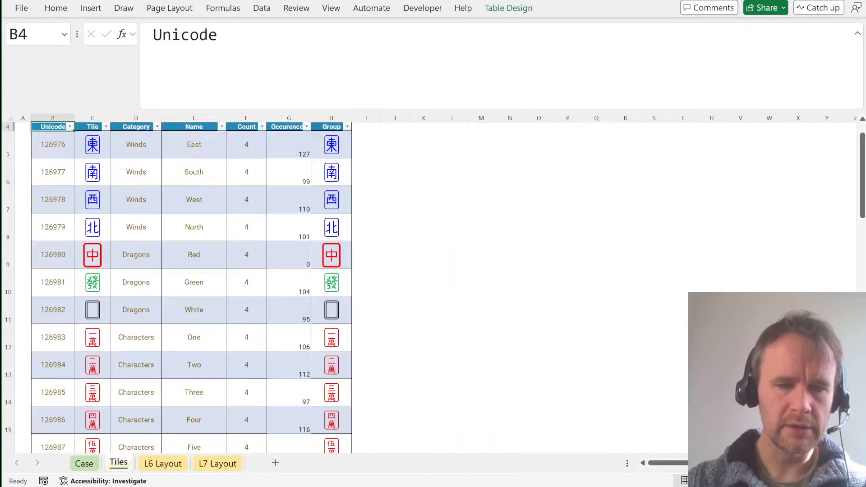
Step: In E389, replace REDUCE's initial value with IF(layer2,INDEX(G389:BZ389,layer2),"")
{"action": "left_click", "coordinate": [437, 35]}
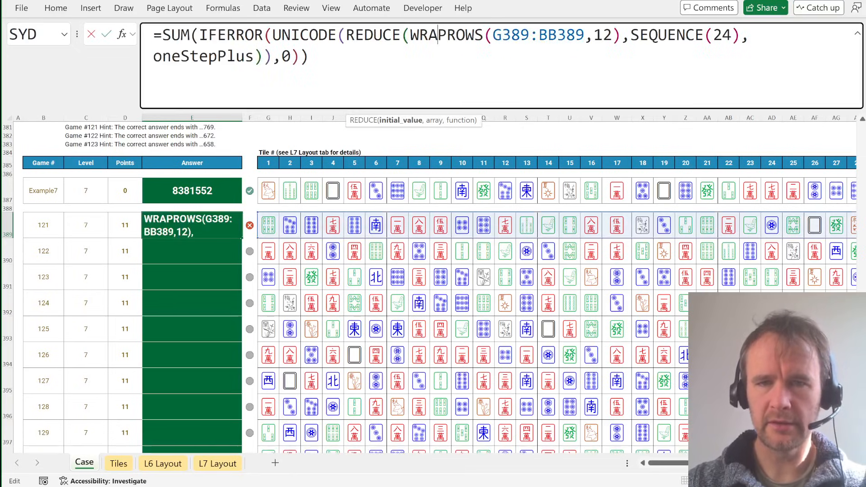
{"action": "left_click", "coordinate": [411, 121]}
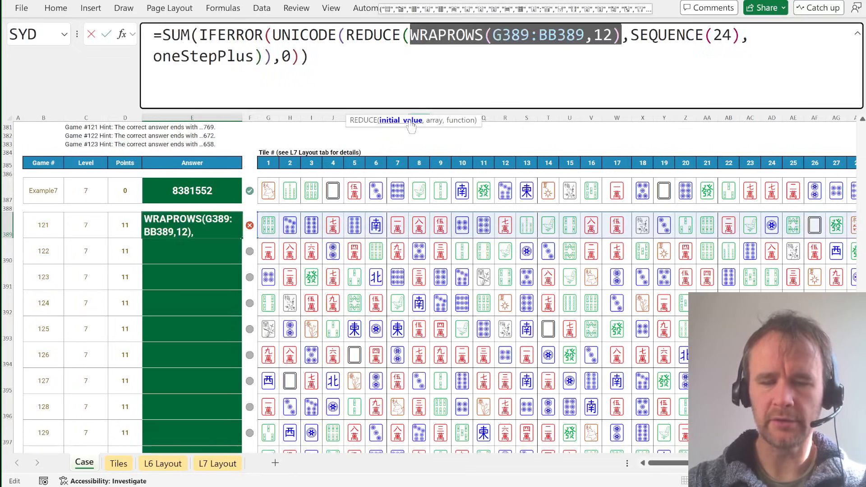
{"action": "type", "text": "if"}
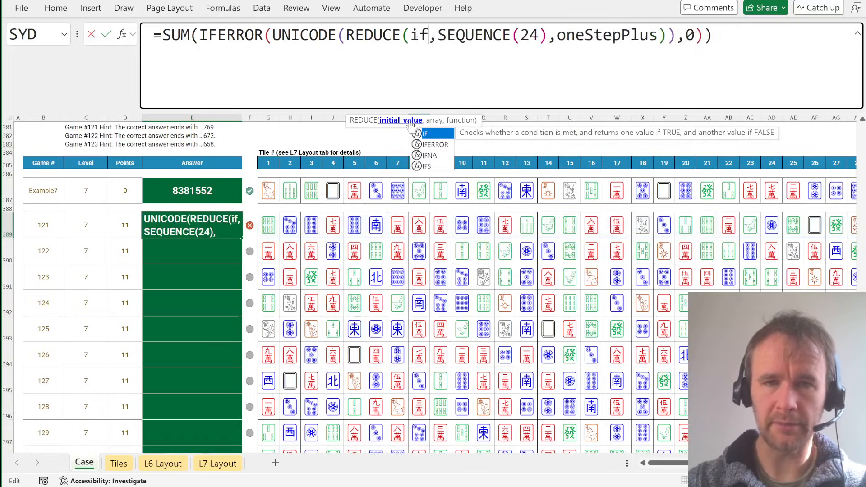
{"action": "key", "text": "Tab"}
{"action": "type", "text": "layer2,"}
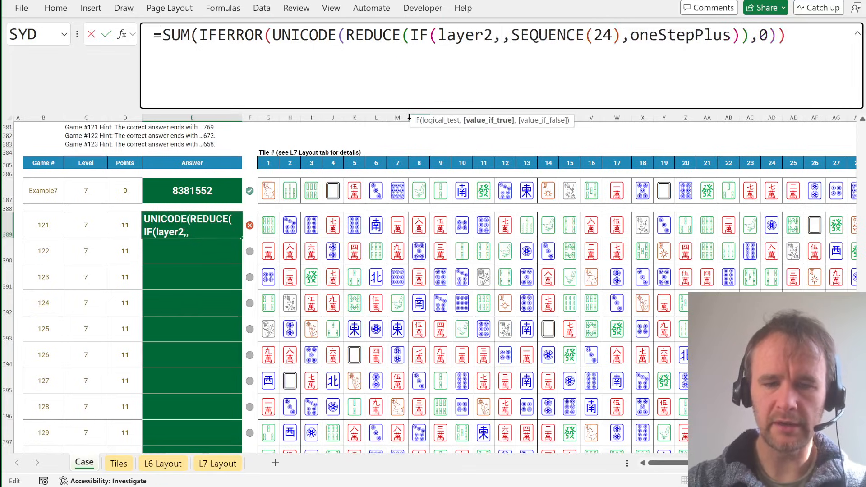
{"action": "type", "text": "in"}
{"action": "key", "text": "Tab"}
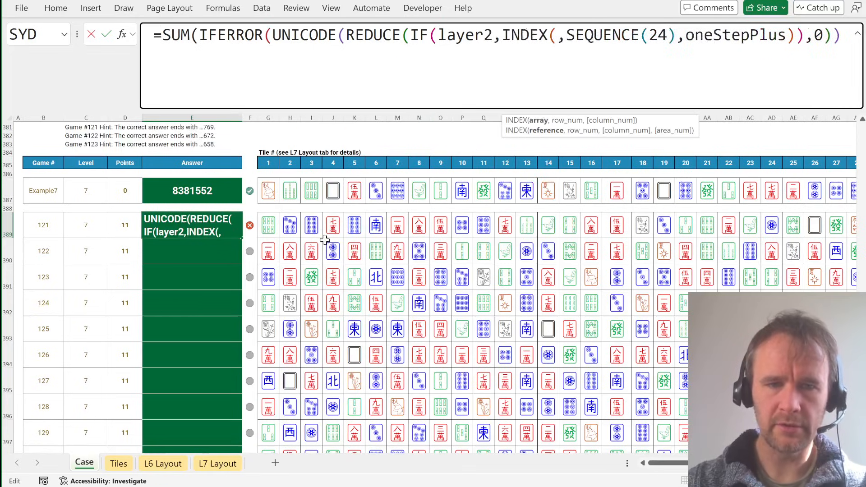
{"action": "left_click", "coordinate": [267, 220]}
{"action": "key", "text": "ctrl+shift+Right"}
{"action": "type", "text": ",la"}
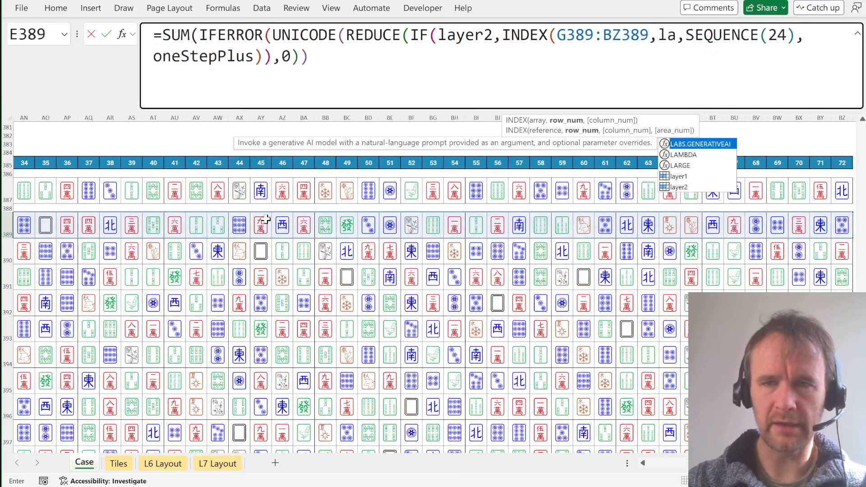
{"action": "type", "text": "y"}
{"action": "key", "text": "Down"}
{"action": "key", "text": "Tab"}
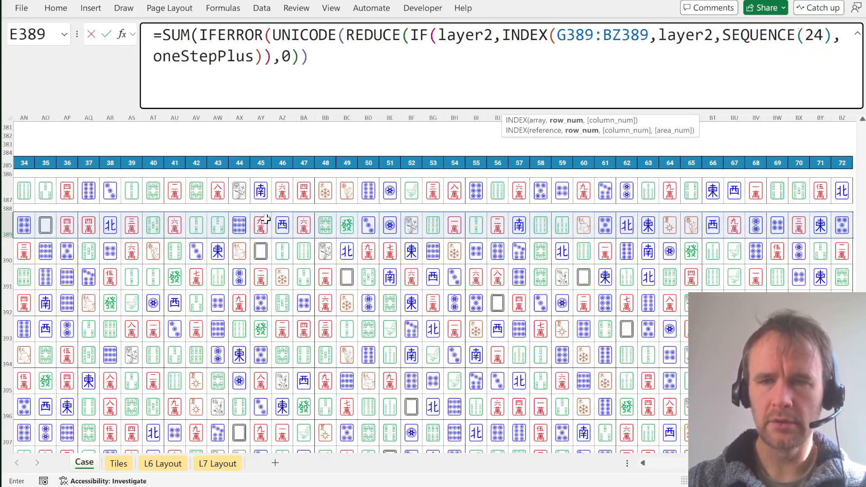
{"action": "type", "text": "),\"\")"}
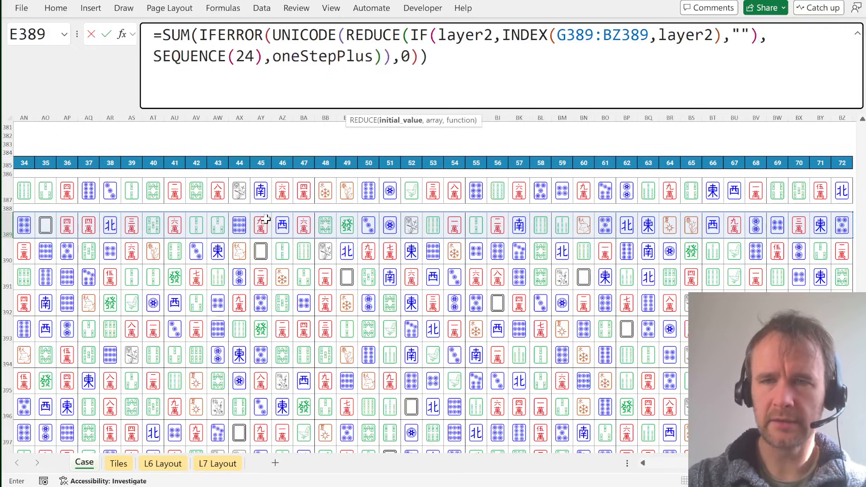
Step: Append &INDEX(G389:BZ389,layer1) to REDUCE's initial value in E389 and commit the formula
{"action": "type", "text": "&inde"}
{"action": "key", "text": "Tab"}
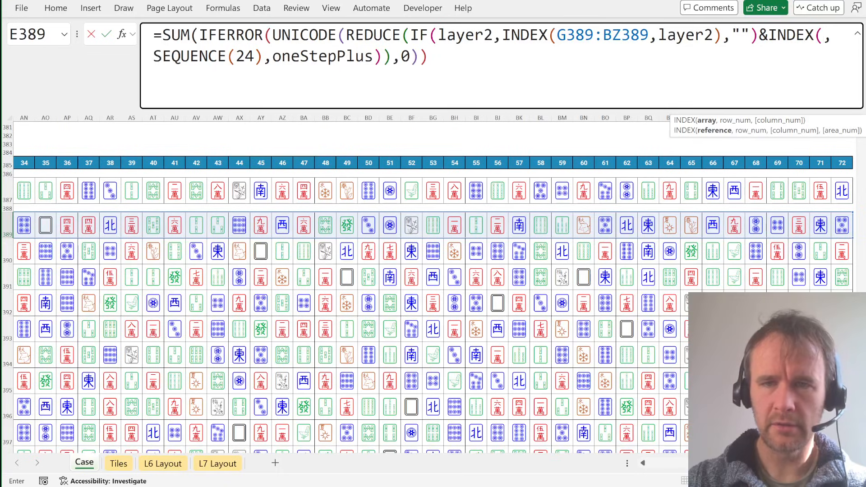
{"action": "left_click_drag", "start_coordinate": [557, 35], "coordinate": [704, 35]}
{"action": "key", "text": "ctrl+c"}
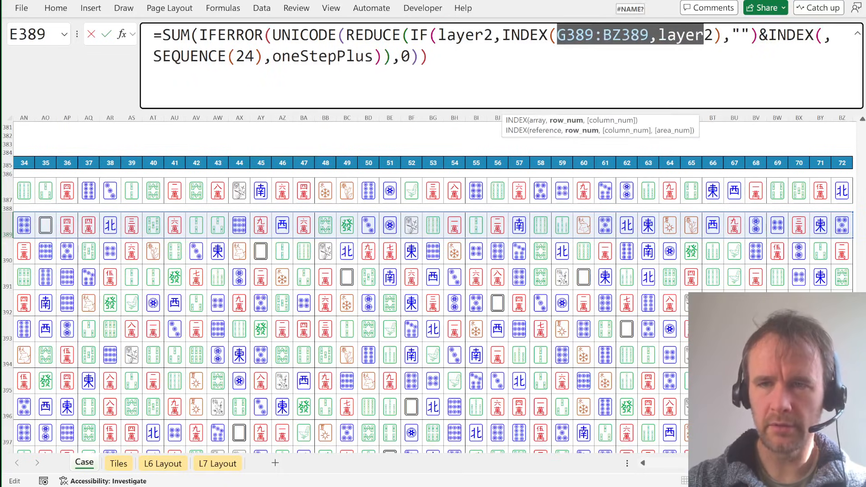
{"action": "left_click", "coordinate": [823, 35]}
{"action": "key", "text": "ctrl+v"}
{"action": "type", "text": "1)_"}
{"action": "key", "text": "BackSpace"}
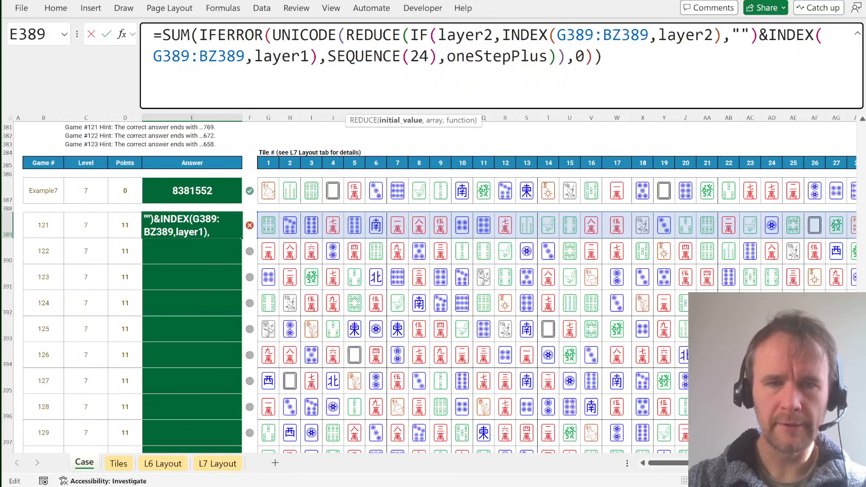
{"action": "key", "text": "Return"}
{"action": "key", "text": "Up"}
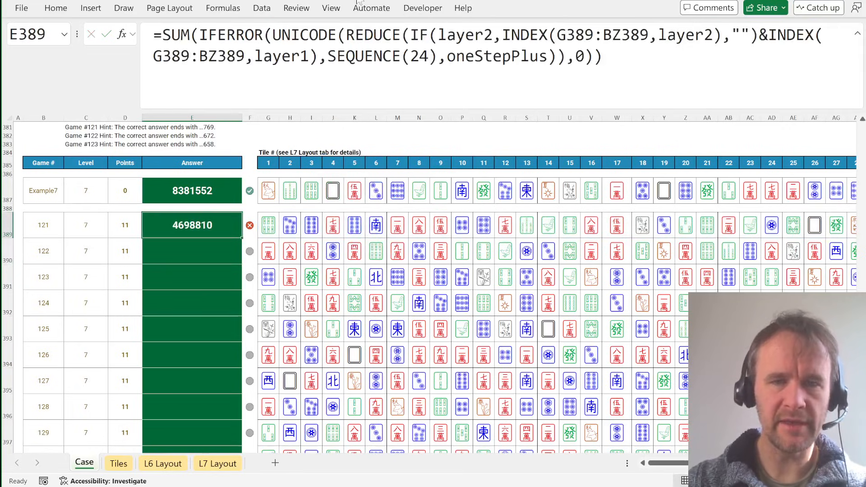
Step: Wrap the whole REDUCE expression in E389 in CONCAT, inside UNICODE
{"action": "left_click", "coordinate": [346, 35]}
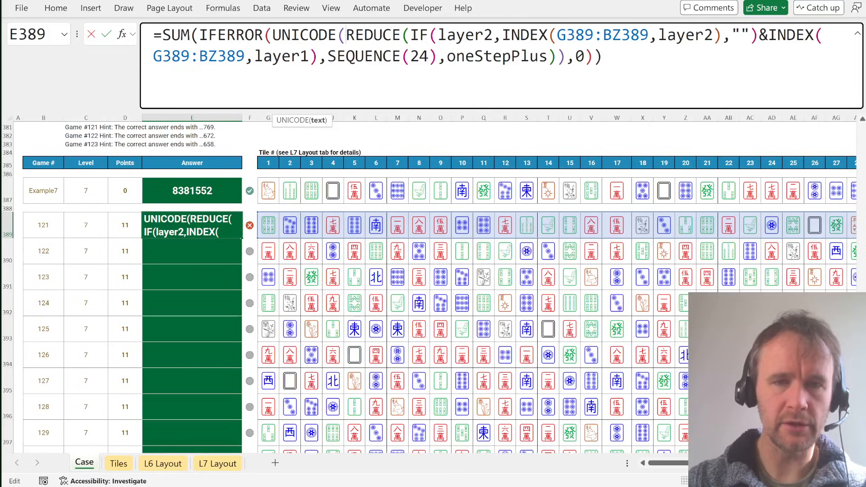
{"action": "left_click", "coordinate": [272, 35]}
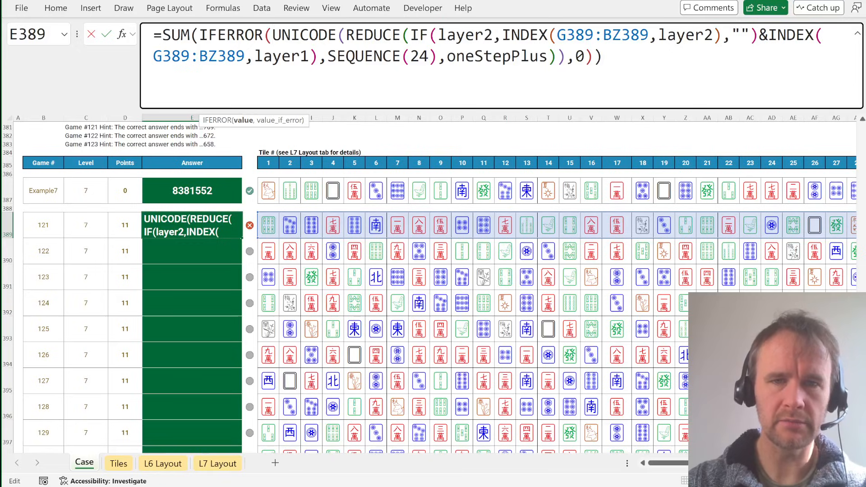
{"action": "left_click", "coordinate": [346, 35]}
{"action": "type", "text": "conc"}
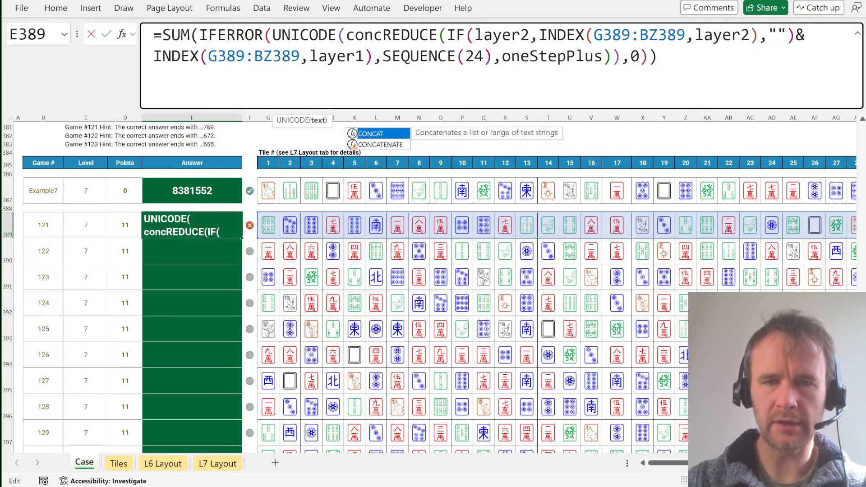
{"action": "key", "text": "Tab"}
{"action": "left_click", "coordinate": [392, 121]}
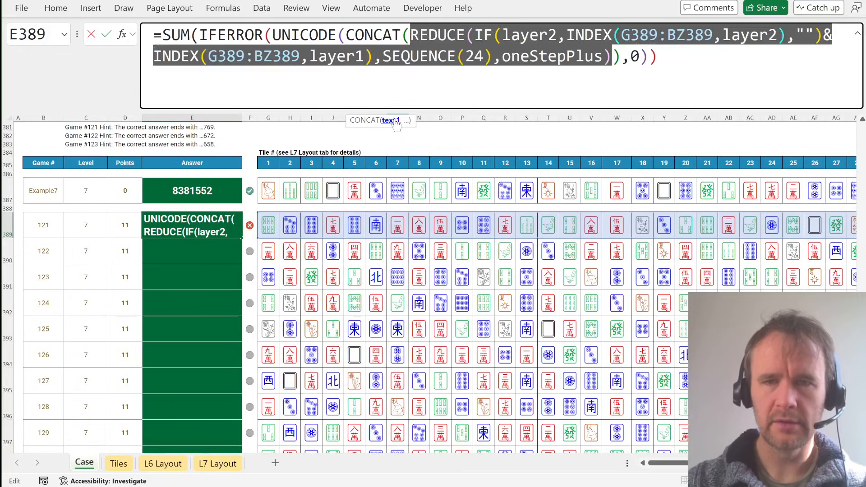
{"action": "key", "text": "Right"}
{"action": "type", "text": ")"}
Step: Wrap the CONCAT expression in E389 in the _ltrs function and commit the formula
{"action": "left_click", "coordinate": [345, 36]}
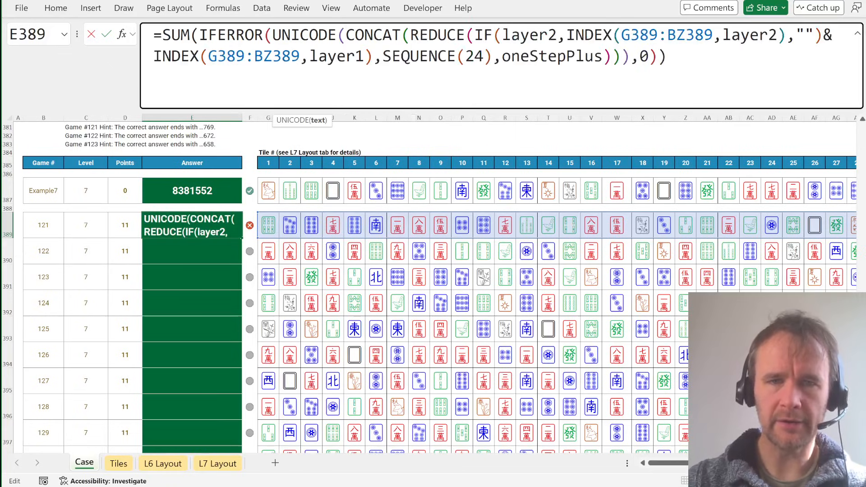
{"action": "type", "text": "ltrs"}
{"action": "key", "text": "Tab"}
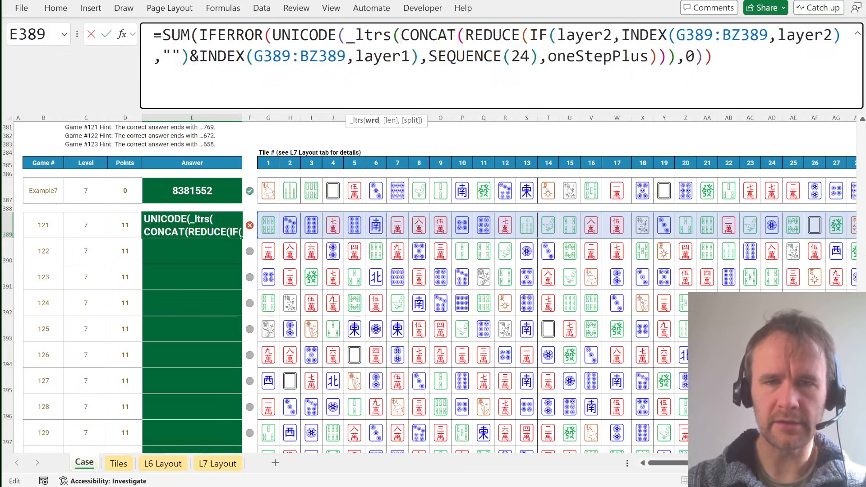
{"action": "left_click", "coordinate": [372, 120]}
{"action": "key", "text": "Right"}
{"action": "type", "text": ")"}
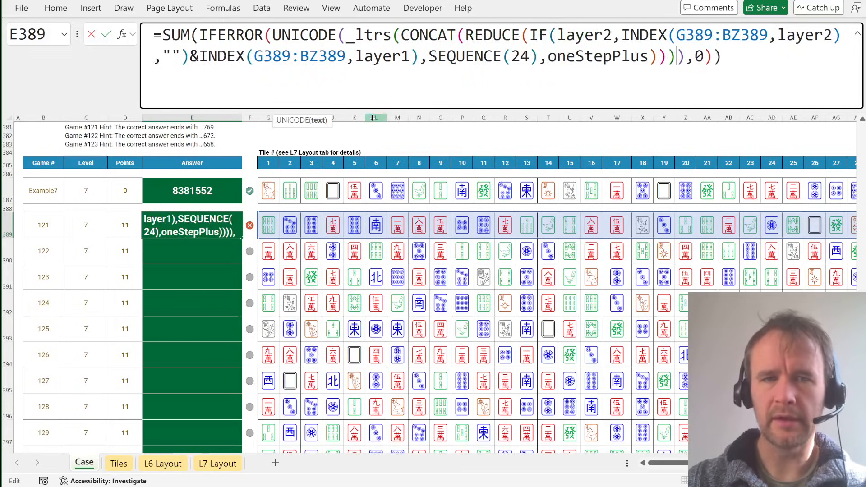
{"action": "key", "text": "Return"}
Step: Fill the E389 formula down to E408 for Games 122 to 140 and check the answer marks
{"action": "key", "text": "Left"}
{"action": "key", "text": "ctrl+Down"}
{"action": "key", "text": "Right"}
{"action": "key", "text": "ctrl+shift+Up"}
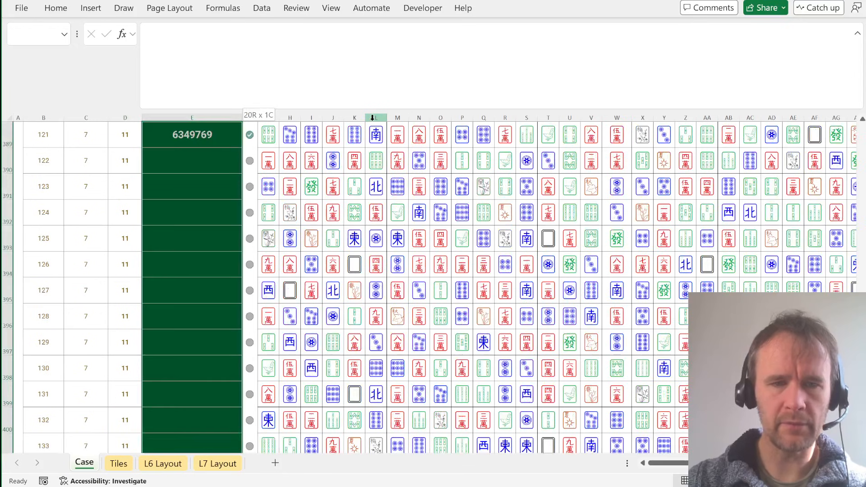
{"action": "key", "text": "ctrl+d"}
{"action": "scroll", "coordinate": [289, 221], "scroll_direction": "down", "scroll_amount": 3}
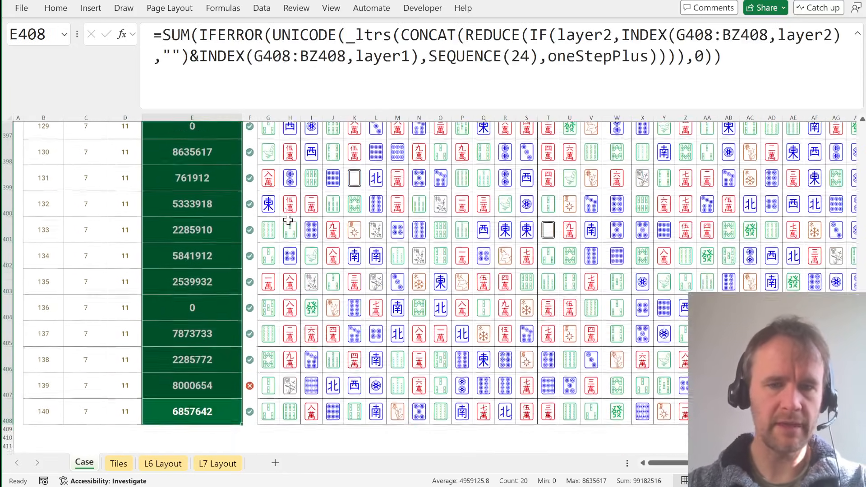
Step: Enter =oneStepPlus in cell E412, below the Level 7 answers
{"action": "scroll", "coordinate": [289, 221], "scroll_direction": "up", "scroll_amount": 3}
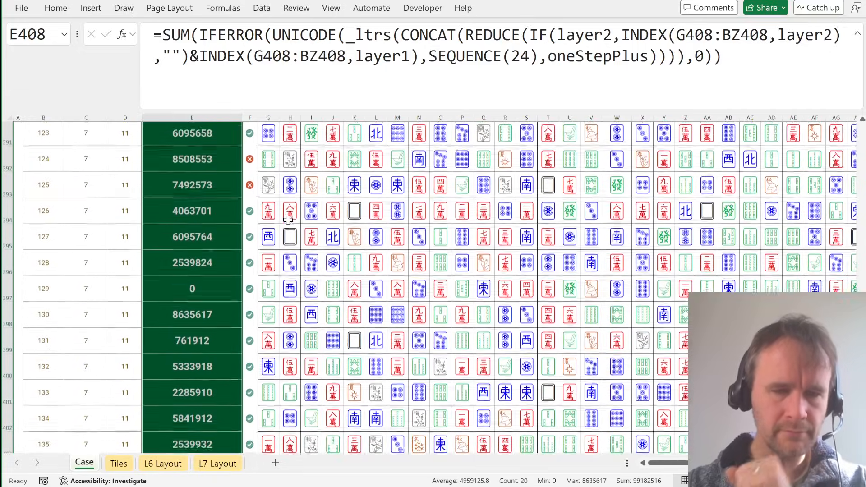
{"action": "scroll", "coordinate": [288, 220], "scroll_direction": "up", "scroll_amount": 1}
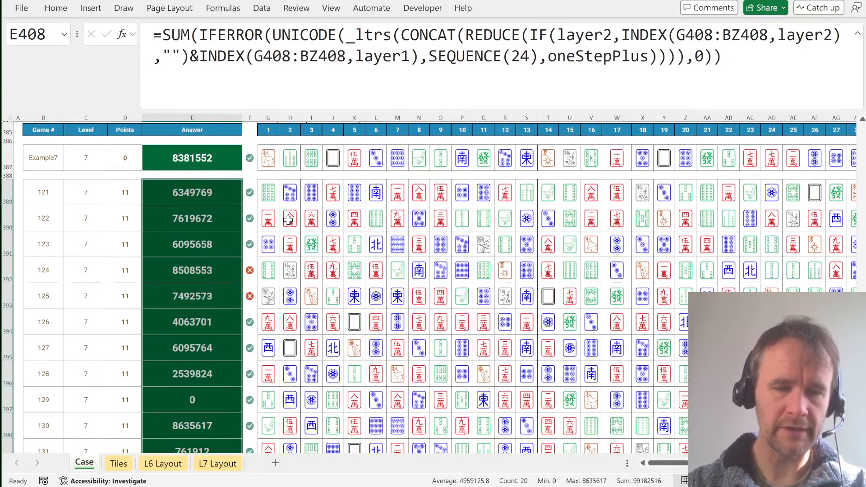
{"action": "scroll", "coordinate": [289, 220], "scroll_direction": "up", "scroll_amount": 2}
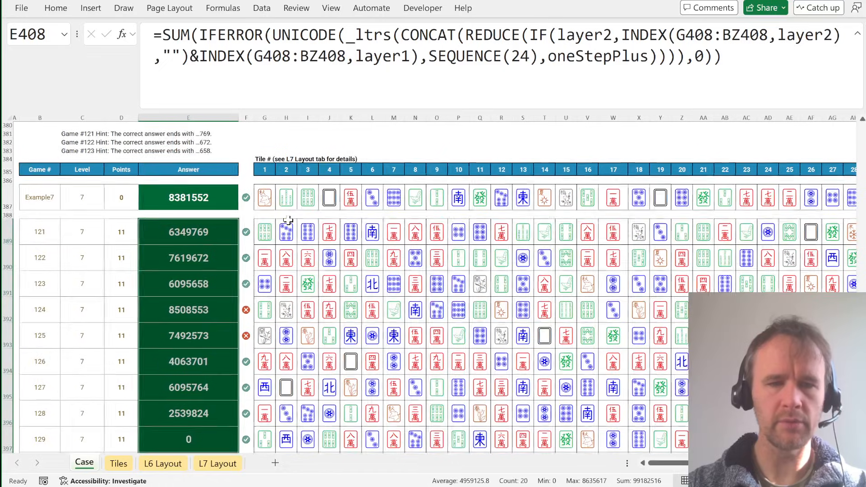
{"action": "left_click", "coordinate": [197, 233]}
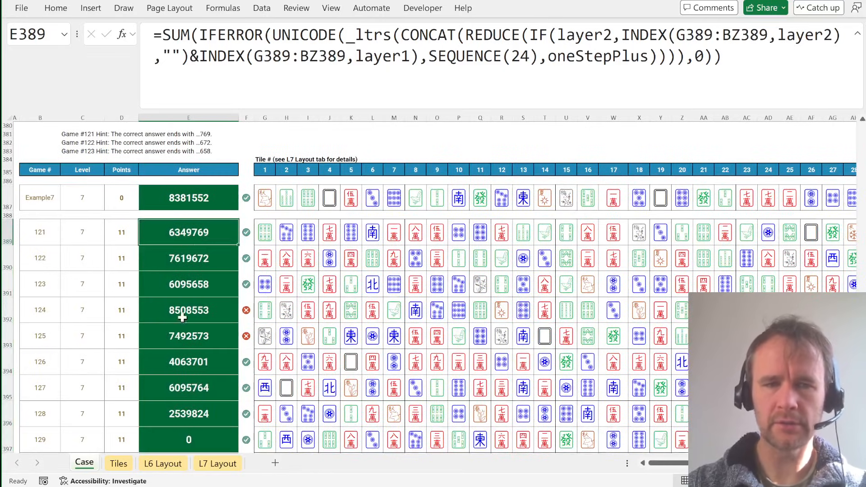
{"action": "scroll", "coordinate": [183, 316], "scroll_direction": "down", "scroll_amount": 7}
{"action": "left_click", "coordinate": [197, 306]}
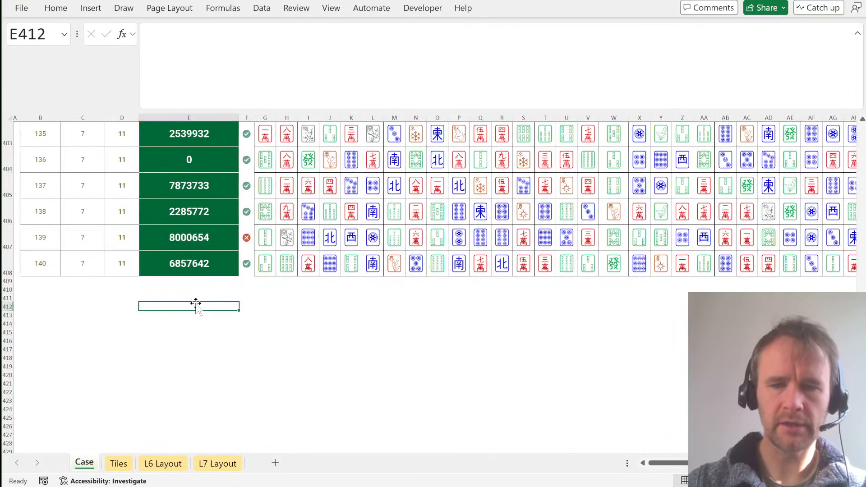
{"action": "type", "text": "=onest"}
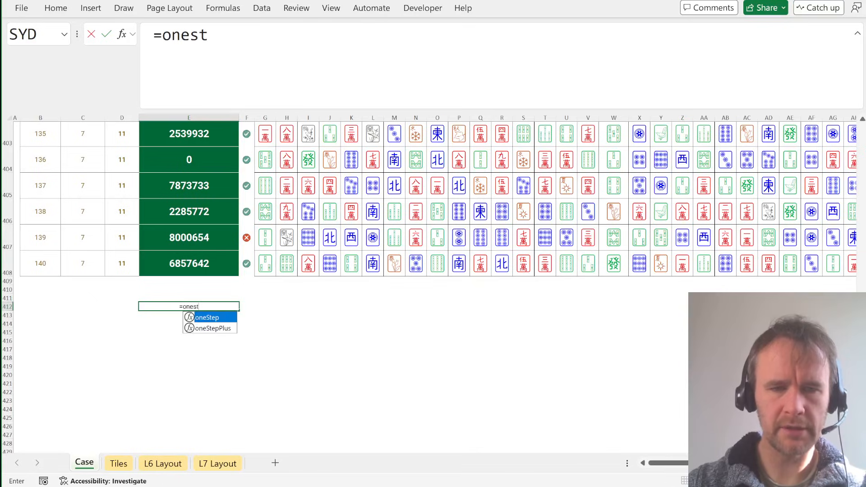
{"action": "key", "text": "Down"}
{"action": "key", "text": "Tab"}
{"action": "key", "text": "BackSpace"}
{"action": "key", "text": "ctrl+Return"}
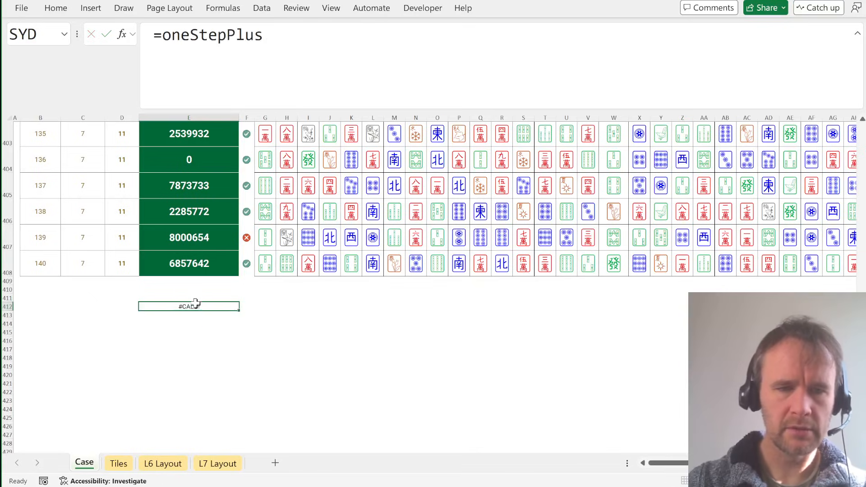
Step: Convert oneStepPlus in E412 to its LAMBDA definition with Edit Lambda and enlarge the formula bar
{"action": "key", "text": "ctrl+shift+space"}
{"action": "type", "text": "el"}
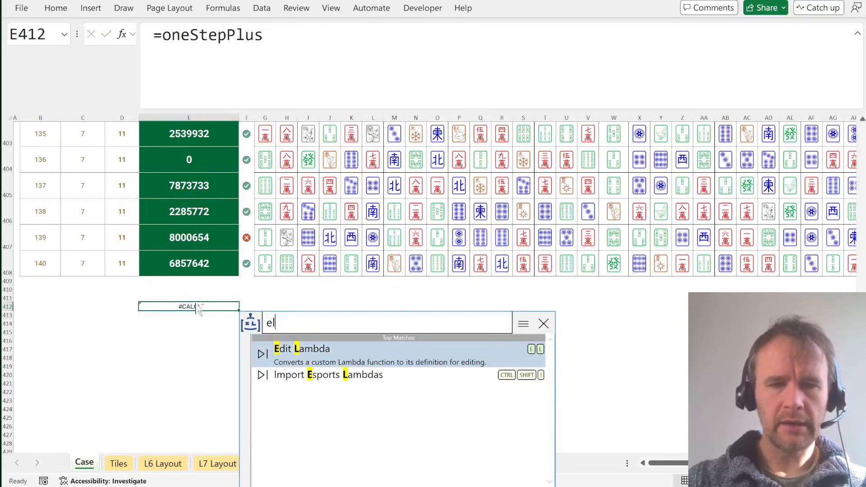
{"action": "key", "text": "Return"}
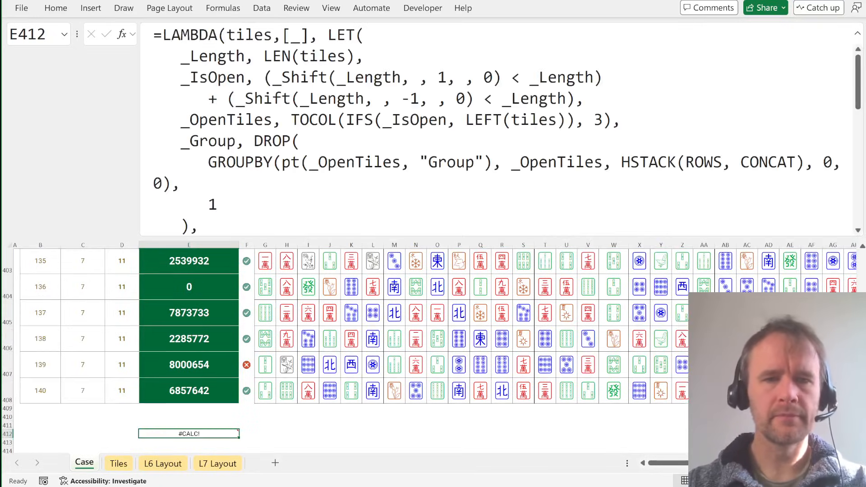
{"action": "left_click_drag", "start_coordinate": [300, 237], "coordinate": [334, 267]}
{"action": "left_click", "coordinate": [335, 266]}
Step: Examine the LAMBDA's UNICODE > 1000 test and the nested REDUCE over _ltrs(INDEX(_Group, v, 3))
{"action": "key", "text": "Down"}
{"action": "key", "text": "Down"}
{"action": "key", "text": "Down"}
{"action": "key", "text": "Down"}
{"action": "key", "text": "Down"}
{"action": "key", "text": "Down"}
{"action": "key", "text": "Down"}
{"action": "key", "text": "Down"}
{"action": "key", "text": "Down"}
{"action": "key", "text": "Down"}
{"action": "key", "text": "Down"}
{"action": "key", "text": "Down"}
{"action": "key", "text": "Down"}
{"action": "key", "text": "Down"}
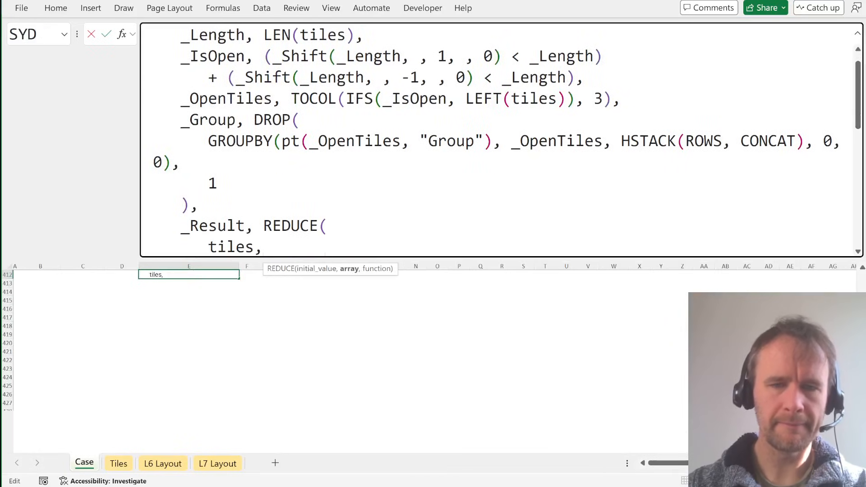
{"action": "key", "text": "Down"}
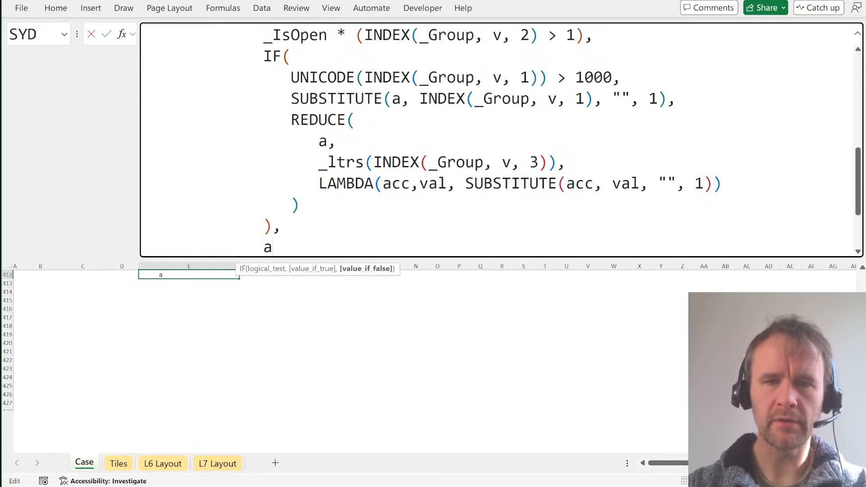
{"action": "left_click_drag", "start_coordinate": [291, 120], "coordinate": [548, 184]}
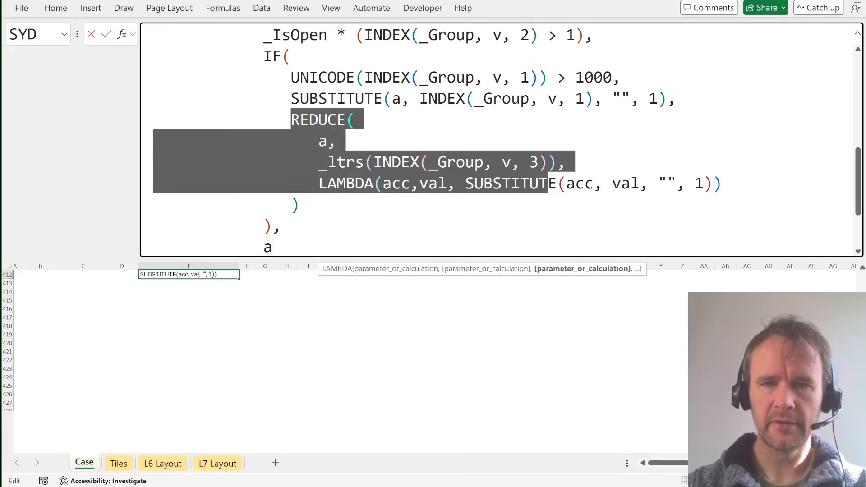
{"action": "double_click", "coordinate": [593, 77]}
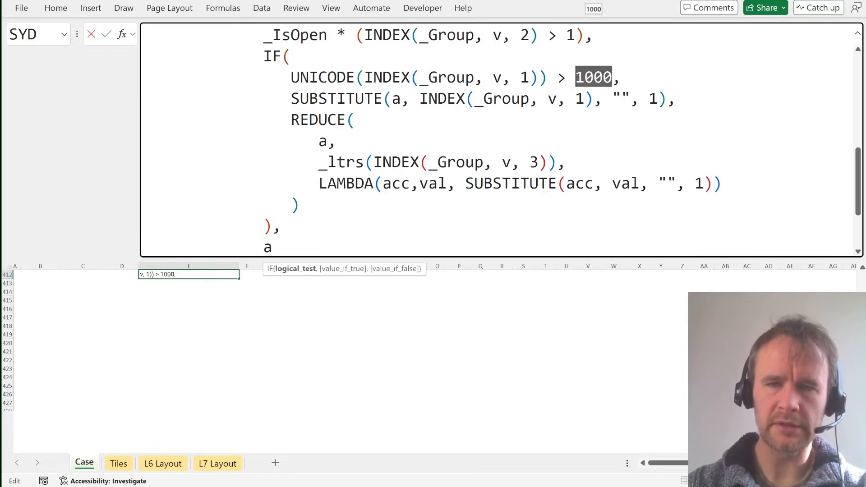
{"action": "left_click", "coordinate": [292, 120]}
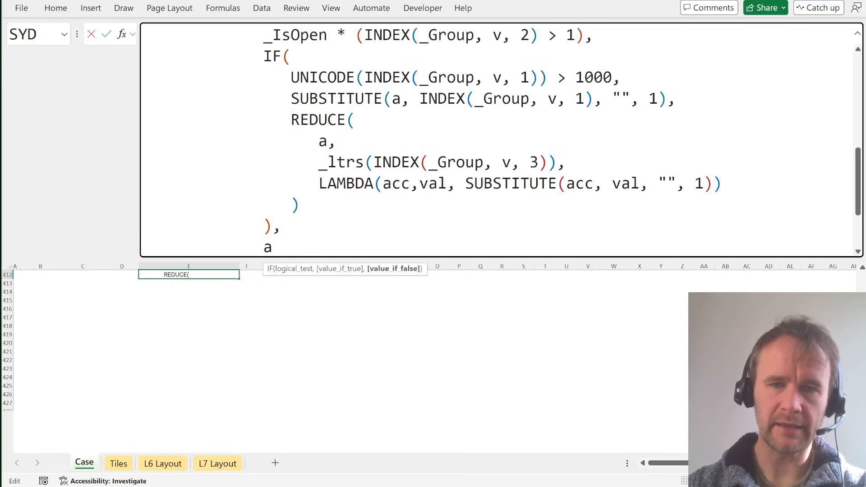
{"action": "left_click_drag", "start_coordinate": [373, 162], "coordinate": [548, 162]}
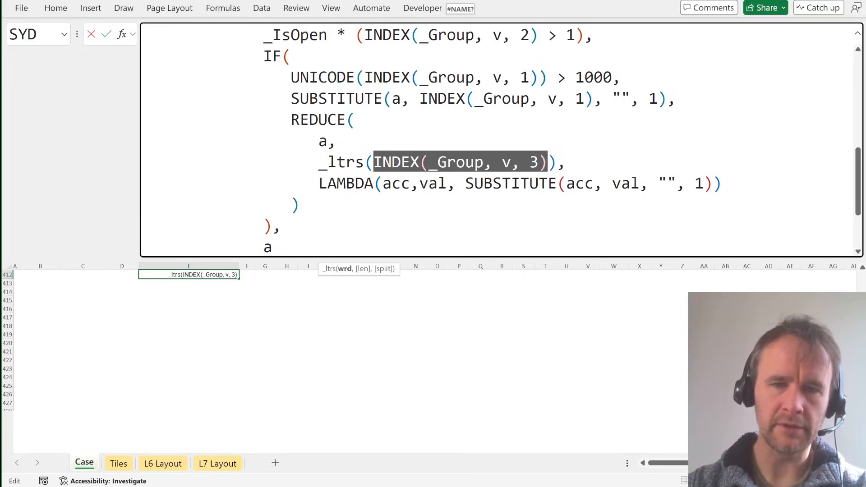
{"action": "left_click", "coordinate": [319, 162]}
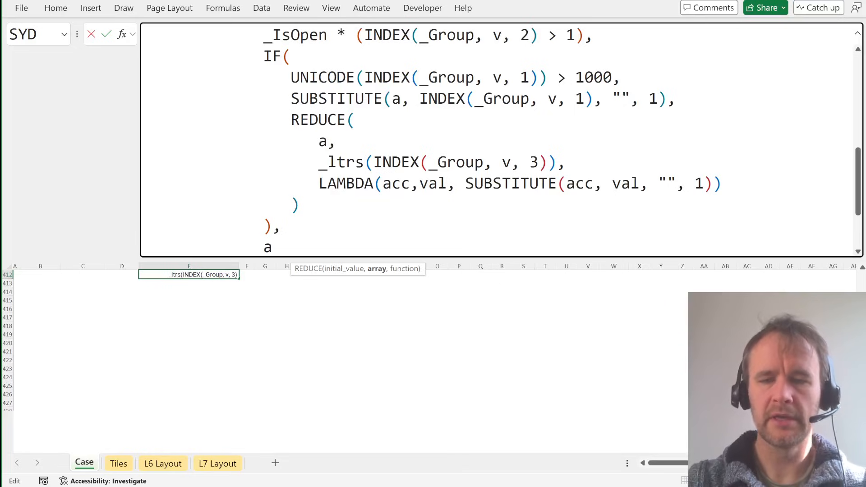
Step: Replace the optional [_] parameter of the LAMBDA in E412 with a required parameter named nums
{"action": "key", "text": "ctrl+Home"}
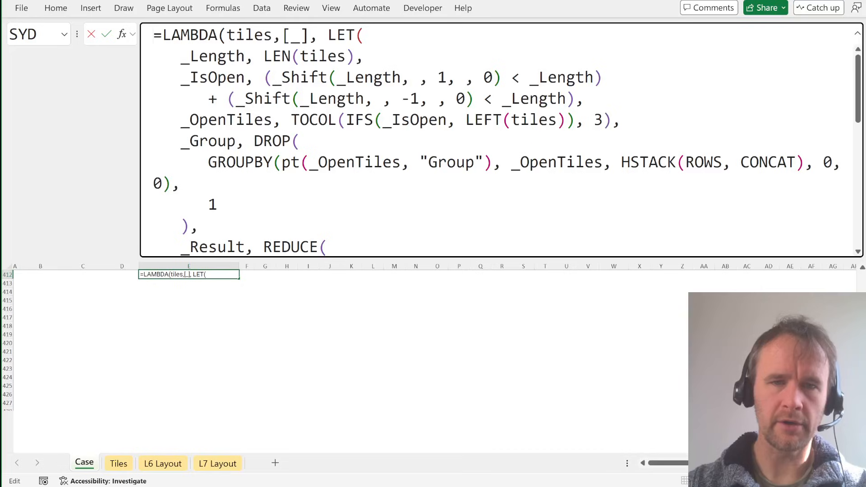
{"action": "left_click_drag", "start_coordinate": [282, 35], "coordinate": [309, 35]}
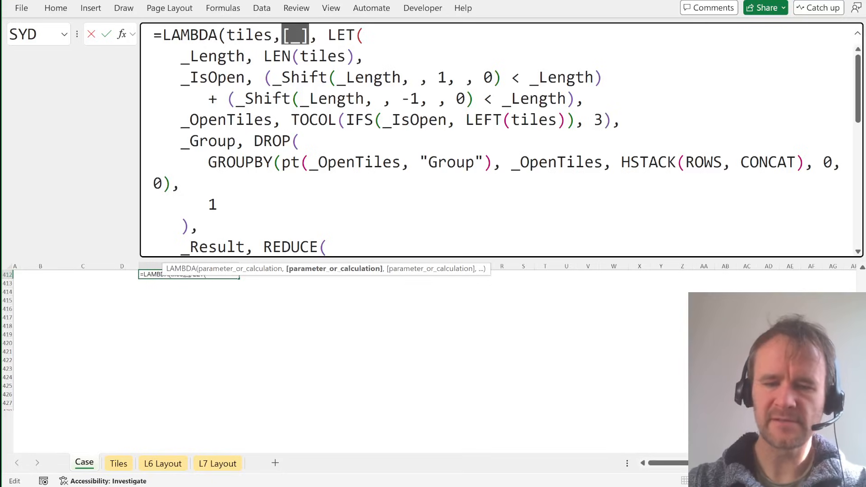
{"action": "type", "text": "nums"}
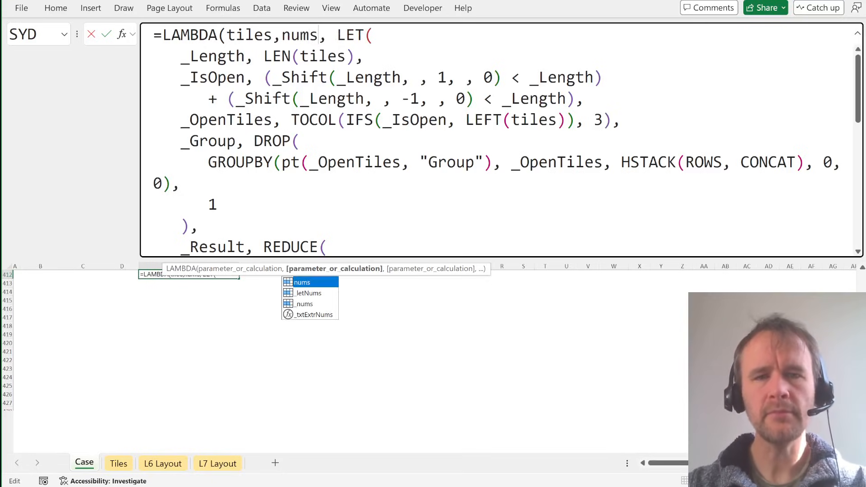
Step: Insert IF(INDEX(_Group, v, 2)=3, in front of _ltrs in the nested REDUCE's array argument
{"action": "key", "text": "ctrl+End"}
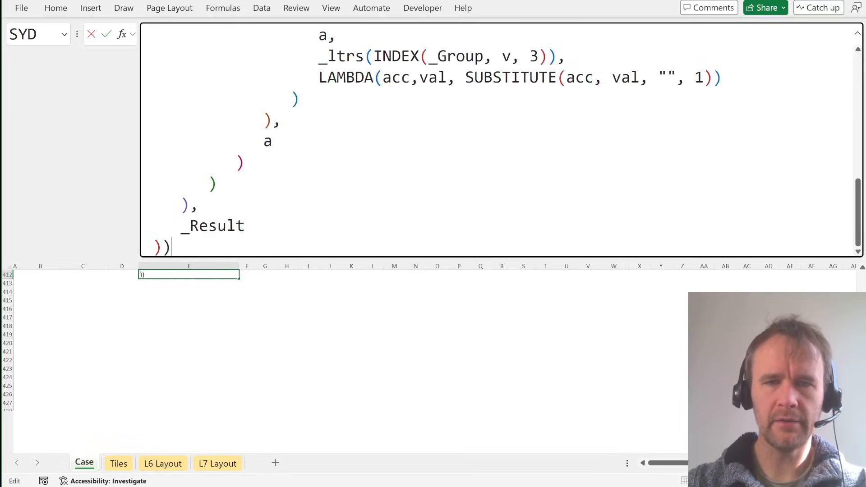
{"action": "left_click_drag", "start_coordinate": [319, 56], "coordinate": [557, 56]}
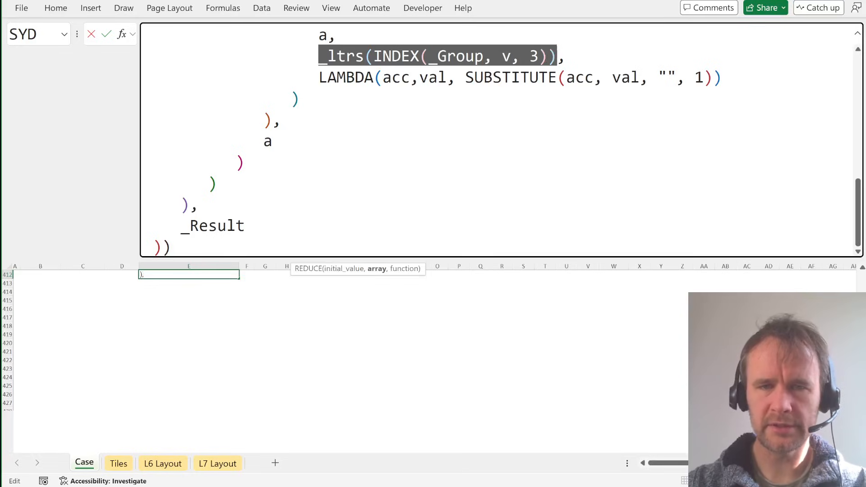
{"action": "left_click_drag", "start_coordinate": [373, 56], "coordinate": [548, 57]}
{"action": "key", "text": "ctrl+c"}
{"action": "left_click", "coordinate": [319, 56]}
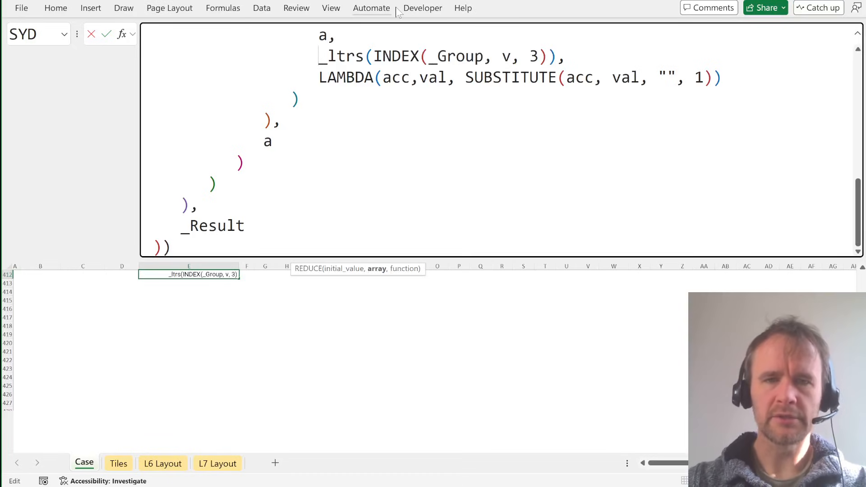
{"action": "type", "text": "IF("}
{"action": "key", "text": "ctrl+v"}
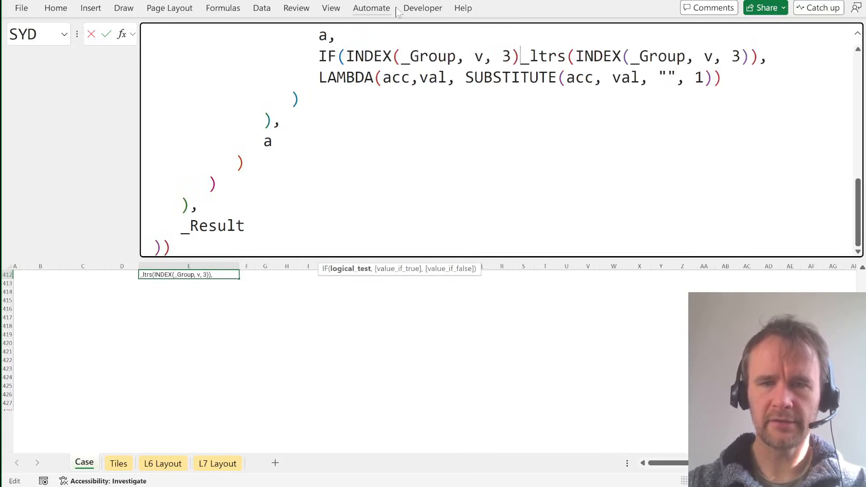
{"action": "key", "text": "Left"}
{"action": "key", "text": "BackSpace"}
{"action": "type", "text": "2"}
{"action": "key", "text": "Right"}
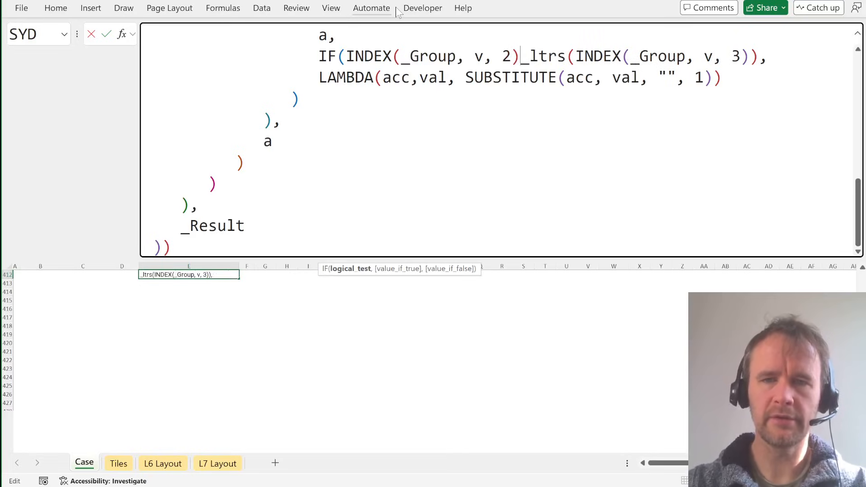
{"action": "type", "text": "=3,"}
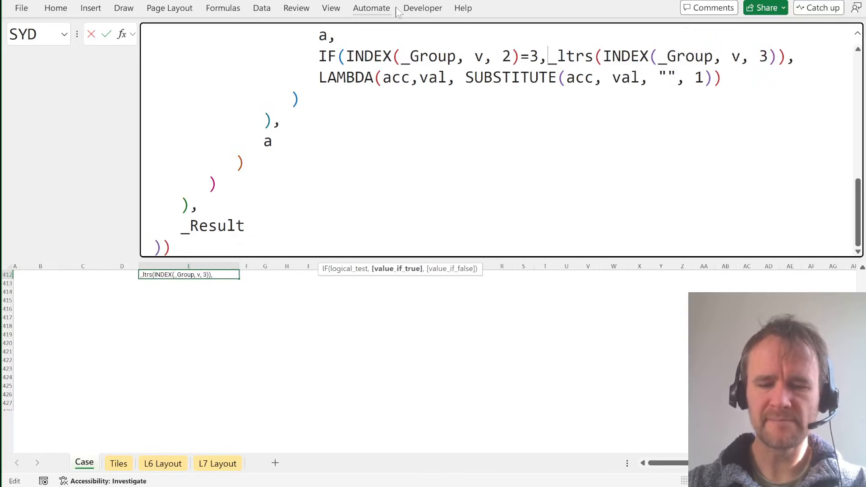
Step: Add MID(INDEX(_Group, v, 3),nums,1) as the IF's true value, close the IF after the _ltrs expression, and commit the LAMBDA
{"action": "type", "text": "mid"}
{"action": "key", "text": "Tab"}
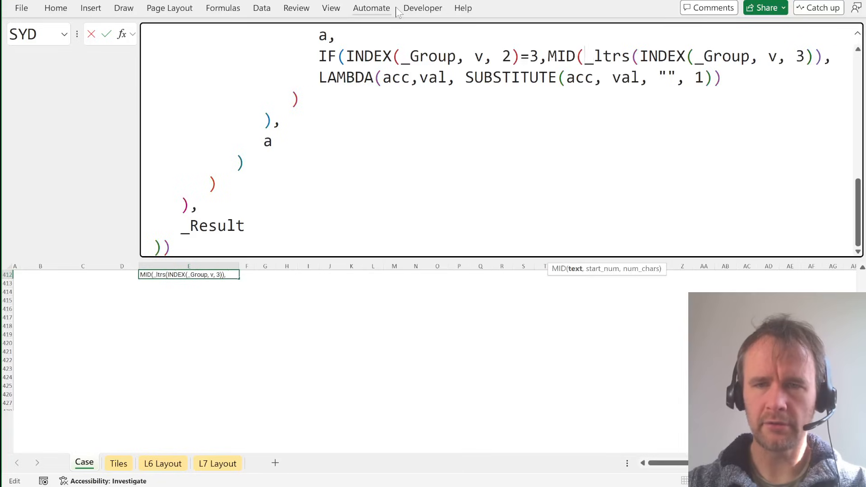
{"action": "key", "text": "ctrl+v"}
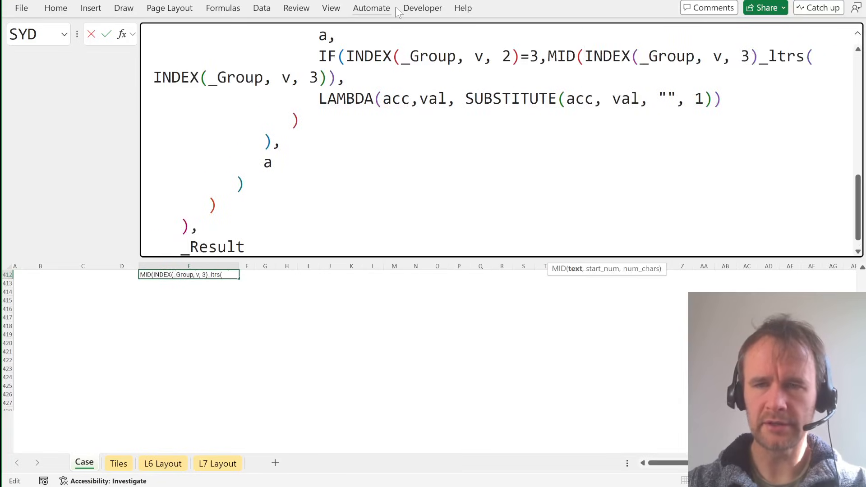
{"action": "type", "text": ","}
{"action": "type", "text": "nums,1)"}
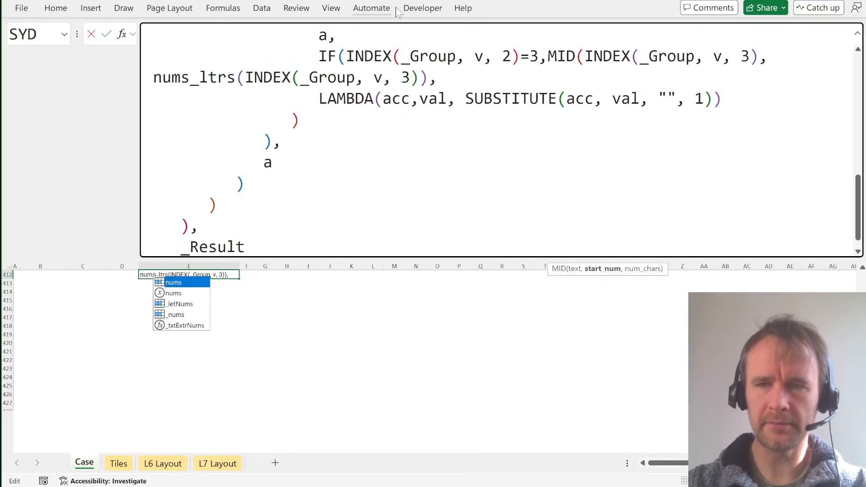
{"action": "type", "text": ","}
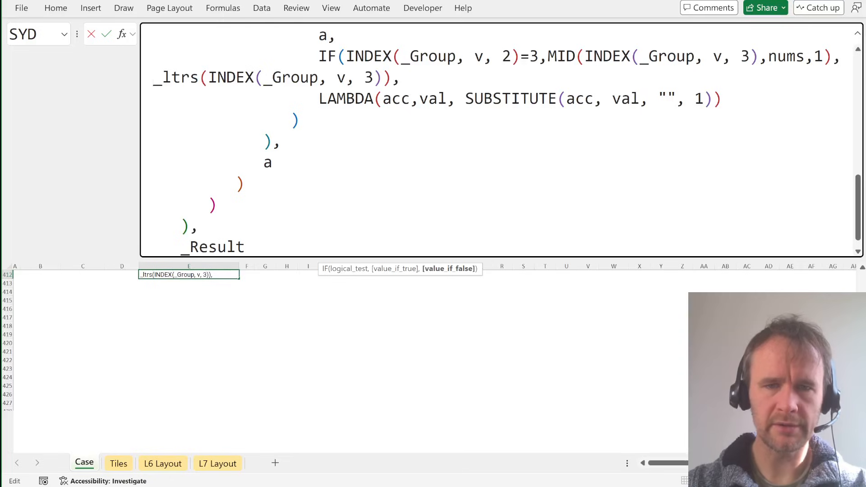
{"action": "type", "text": ")"}
{"action": "key", "text": "ctrl+End"}
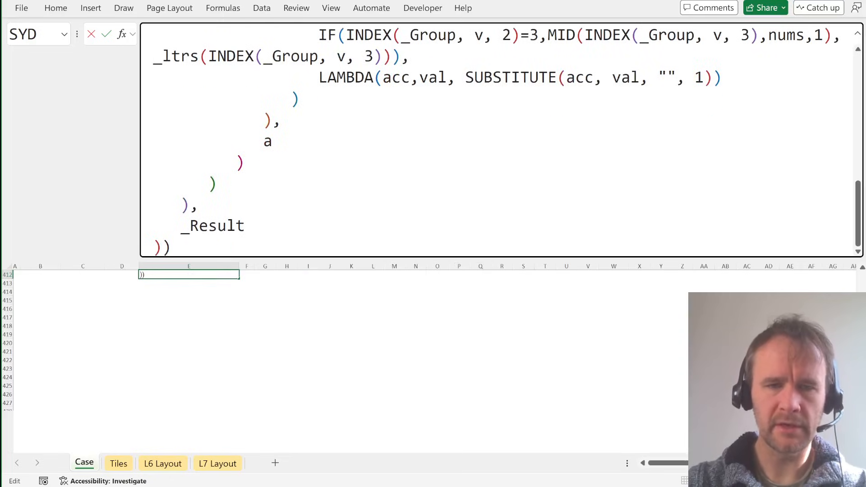
{"action": "key", "text": "Return"}
{"action": "key", "text": "Up"}
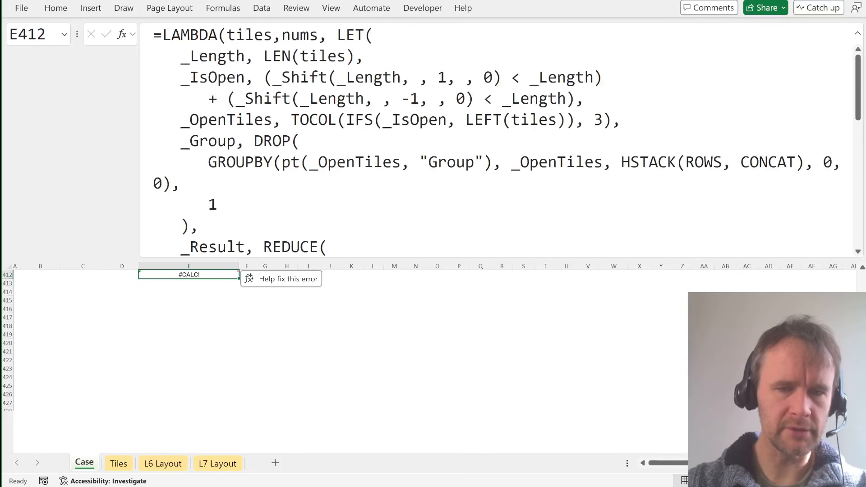
Step: Save the edited LAMBDA in E412 under the new name oneStepL7 with Save Lambda As
{"action": "key", "text": "ctrl+shift+r"}
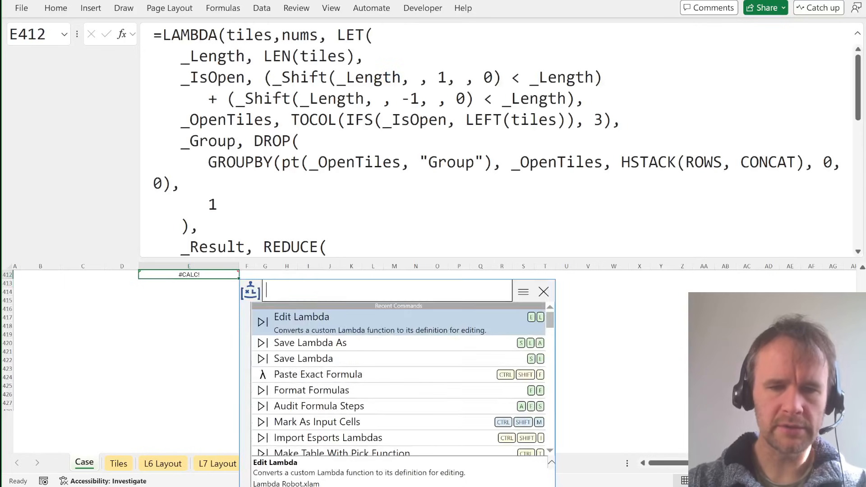
{"action": "key", "text": "Down"}
{"action": "key", "text": "Return"}
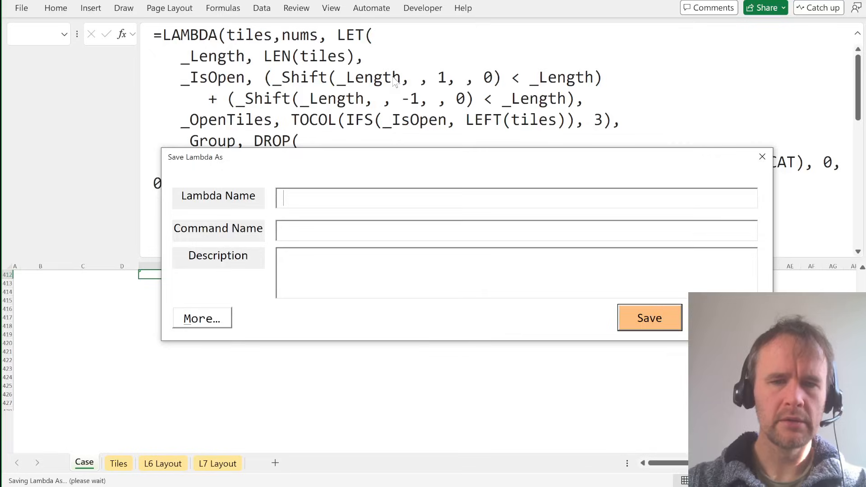
{"action": "type", "text": "oneStepL"}
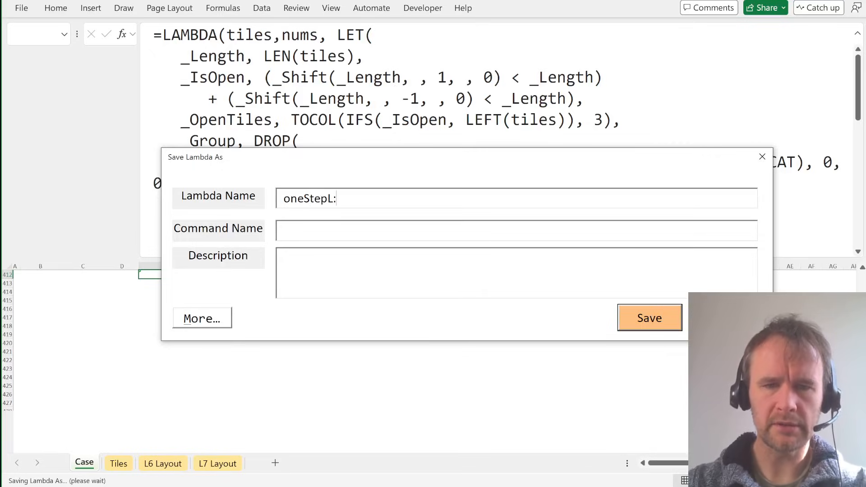
{"action": "type", "text": "7"}
{"action": "key", "text": "Return"}
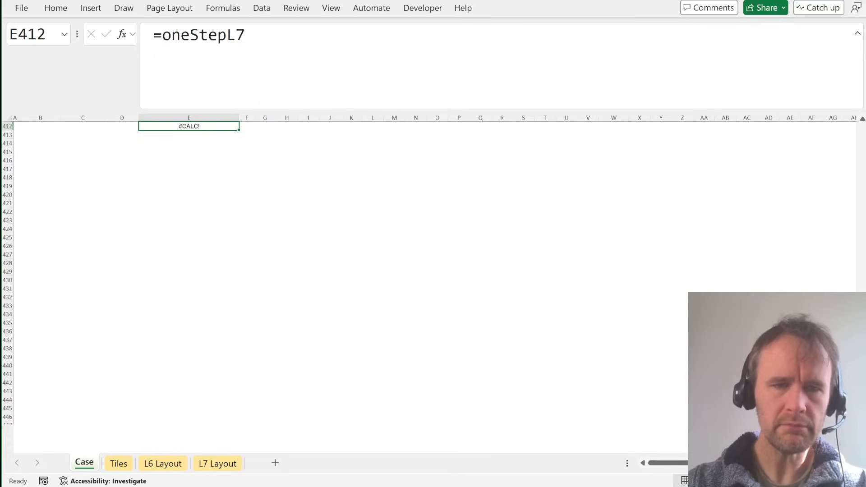
Step: Enter the number pairs 1 and 2, 1 and 3, 2 and 3 as three rows in G380:H382
{"action": "key", "text": "Up"}
{"action": "key", "text": "Up"}
{"action": "key", "text": "Up"}
{"action": "key", "text": "Up"}
{"action": "key", "text": "Up"}
{"action": "key", "text": "Up"}
{"action": "key", "text": "Up"}
{"action": "key", "text": "Up"}
{"action": "key", "text": "Up"}
{"action": "key", "text": "Up"}
{"action": "key", "text": "Up"}
{"action": "key", "text": "Up"}
{"action": "key", "text": "Up"}
{"action": "key", "text": "Up"}
{"action": "key", "text": "Up"}
{"action": "key", "text": "Up"}
{"action": "key", "text": "Up"}
{"action": "key", "text": "Up"}
{"action": "key", "text": "Up"}
{"action": "key", "text": "Up"}
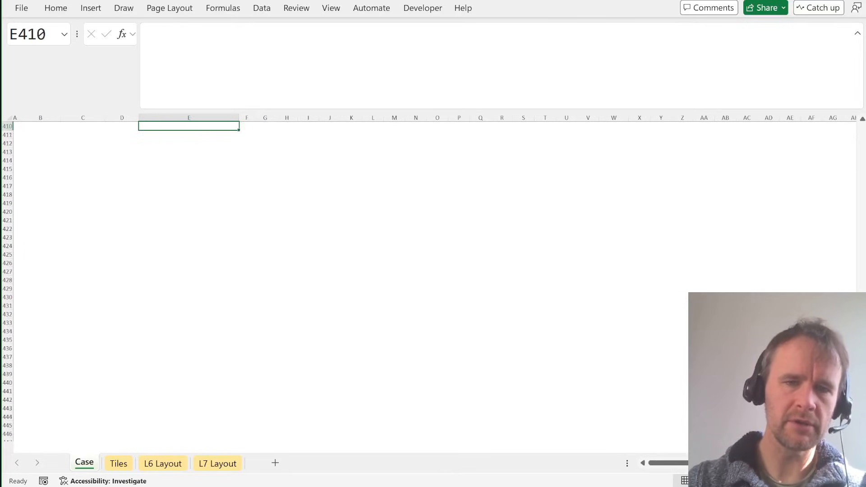
{"action": "key", "text": "Up"}
{"action": "key", "text": "Up"}
{"action": "key", "text": "Up"}
{"action": "key", "text": "Up"}
{"action": "key", "text": "Up"}
{"action": "key", "text": "Up"}
{"action": "key", "text": "Up"}
{"action": "key", "text": "Up"}
{"action": "key", "text": "Up"}
{"action": "key", "text": "Up"}
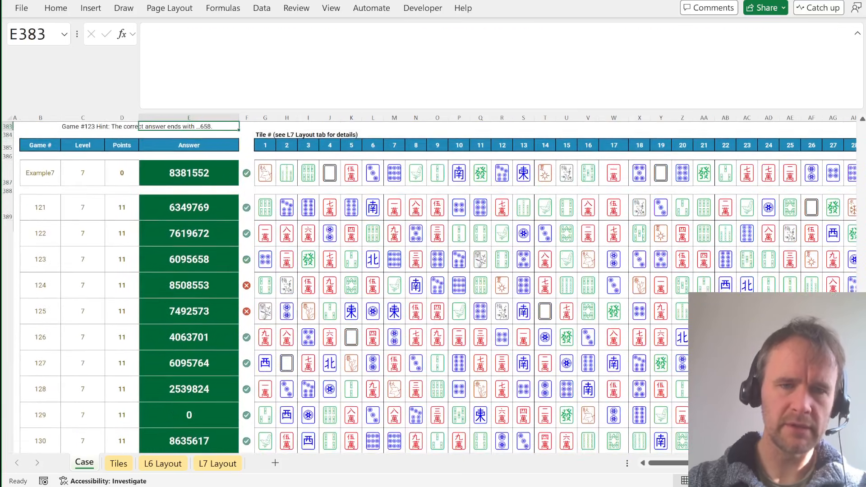
{"action": "key", "text": "Right"}
{"action": "key", "text": "Down"}
{"action": "key", "text": "Right"}
{"action": "type", "text": "1"}
{"action": "key", "text": "Tab"}
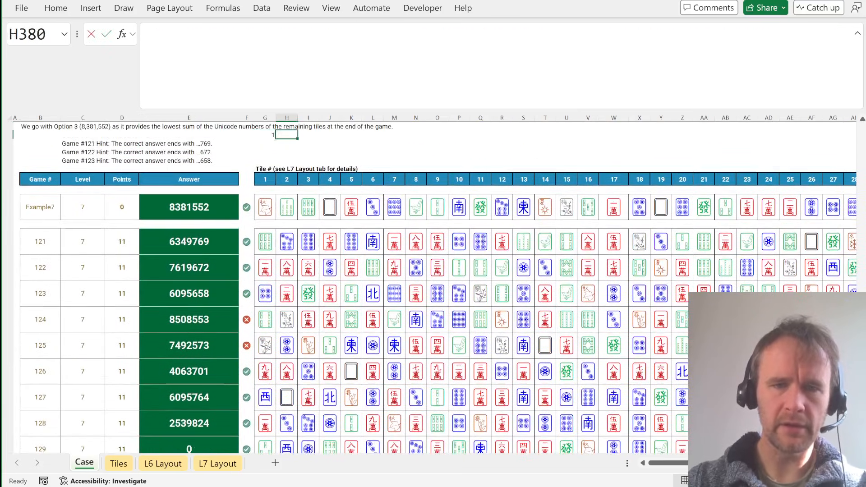
{"action": "type", "text": "2"}
{"action": "key", "text": "Return"}
{"action": "type", "text": "1"}
{"action": "key", "text": "Tab"}
{"action": "type", "text": "3"}
{"action": "key", "text": "Return"}
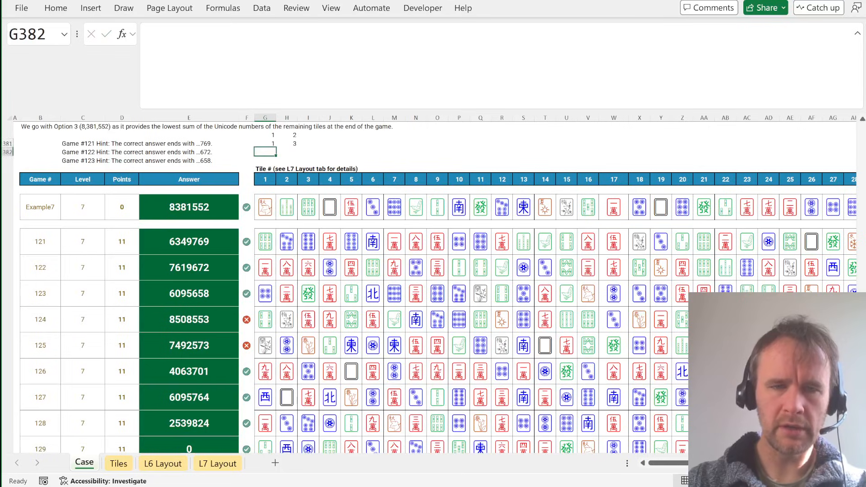
{"action": "type", "text": "2"}
{"action": "key", "text": "Tab"}
{"action": "type", "text": "3"}
{"action": "key", "text": "Return"}
Step: Open game 121's answer formula in E389 for editing at its start
{"action": "key", "text": "Down"}
{"action": "key", "text": "Left"}
{"action": "key", "text": "Down"}
{"action": "key", "text": "Down"}
{"action": "key", "text": "Down"}
{"action": "key", "text": "Down"}
{"action": "key", "text": "Down"}
{"action": "key", "text": "Left"}
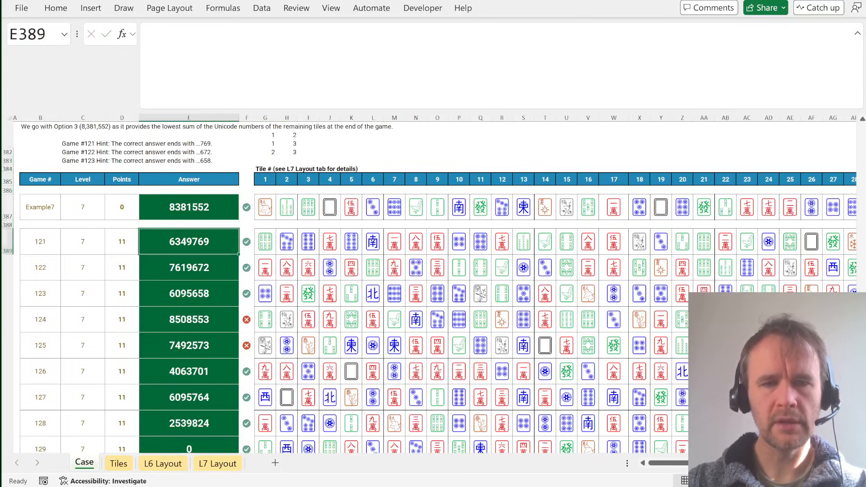
{"action": "left_click", "coordinate": [162, 36]}
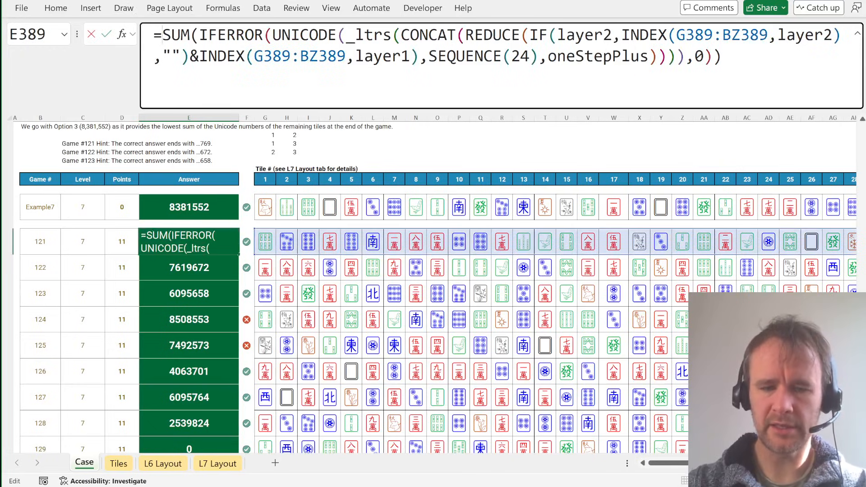
{"action": "type", "text": "min"}
{"action": "key", "text": "Tab"}
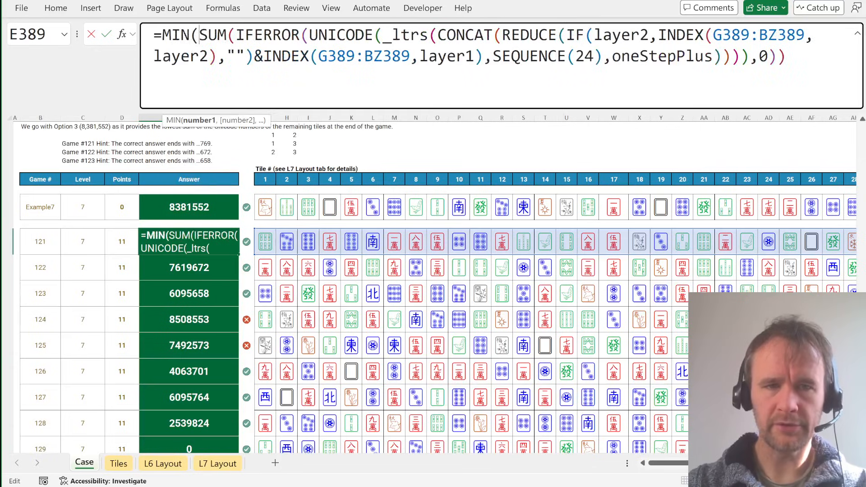
{"action": "key", "text": "BackSpace"}
{"action": "key", "text": "BackSpace"}
{"action": "key", "text": "BackSpace"}
{"action": "key", "text": "BackSpace"}
Step: Insert BYROW(G380:H382,LAMBDA(rw, in front of SUM in the E389 formula
{"action": "type", "text": "byr"}
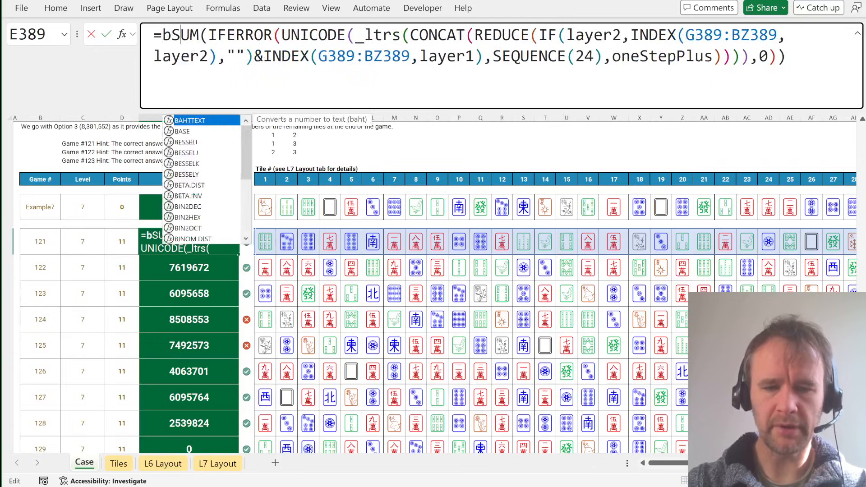
{"action": "key", "text": "Tab"}
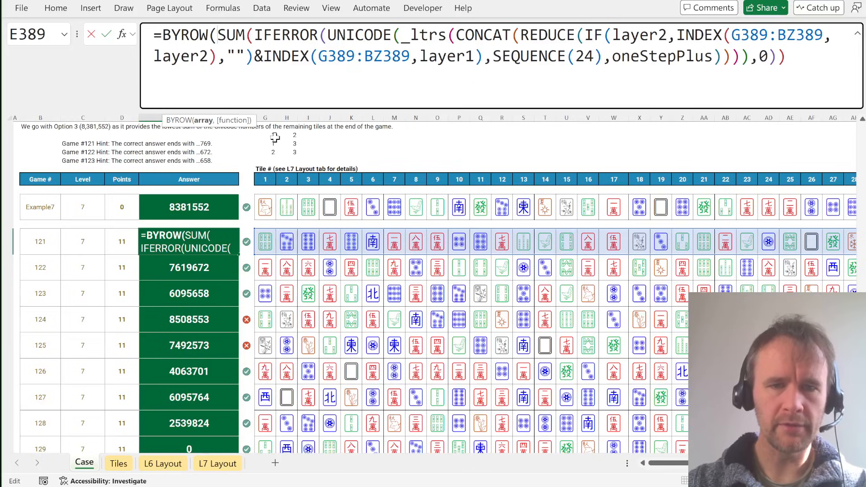
{"action": "left_click_drag", "start_coordinate": [272, 137], "coordinate": [293, 152]}
{"action": "type", "text": ",lam"}
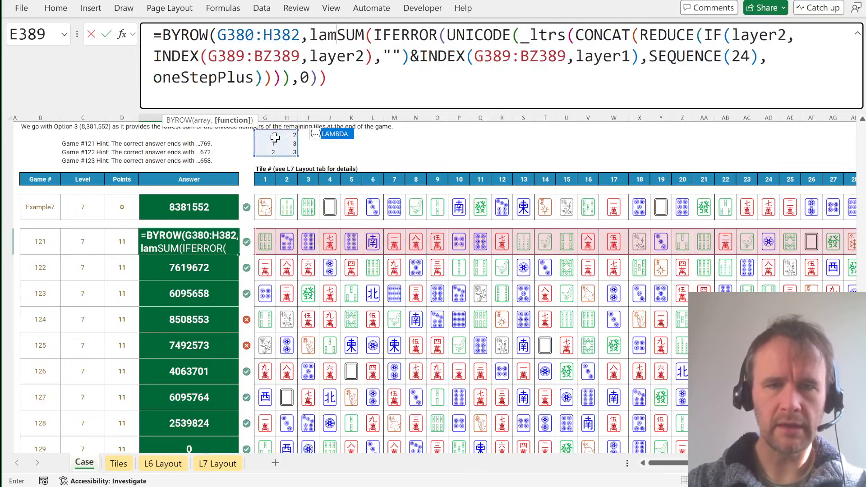
{"action": "key", "text": "Tab"}
{"action": "type", "text": "w,"}
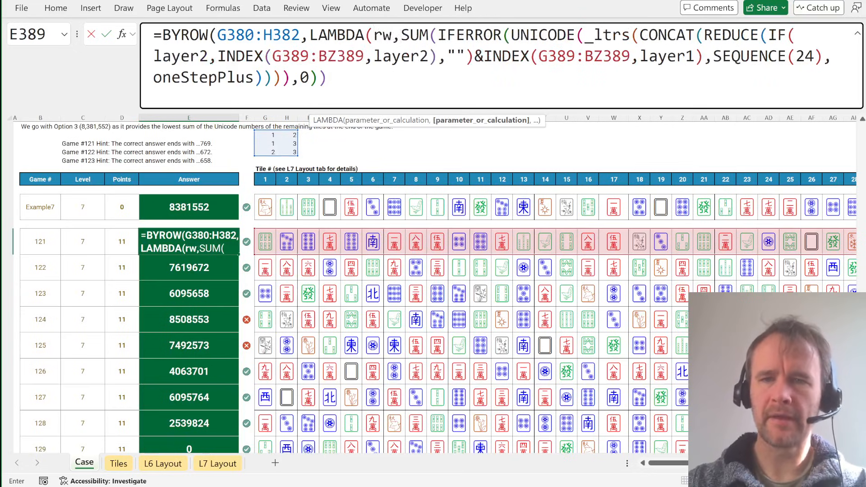
Step: Replace oneStepPlus in the E389 formula's REDUCE with LAMBDA(a,v,oneStepL7(a,rw))
{"action": "double_click", "coordinate": [204, 78]}
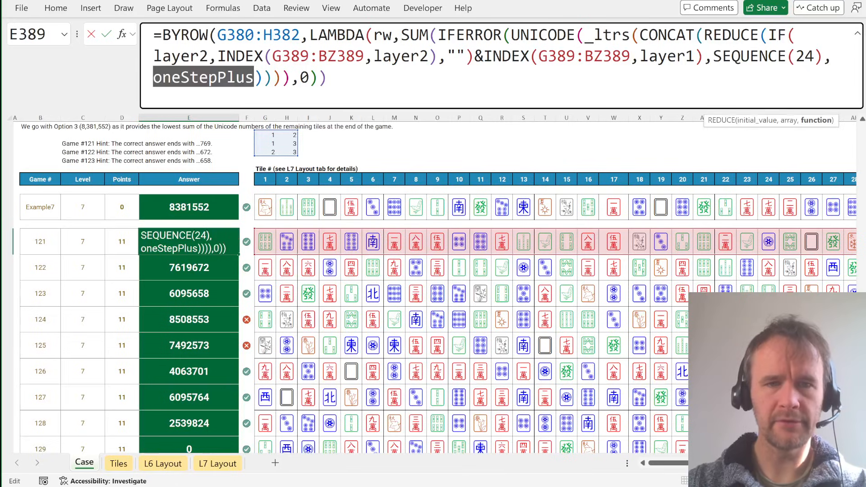
{"action": "type", "text": "lam"}
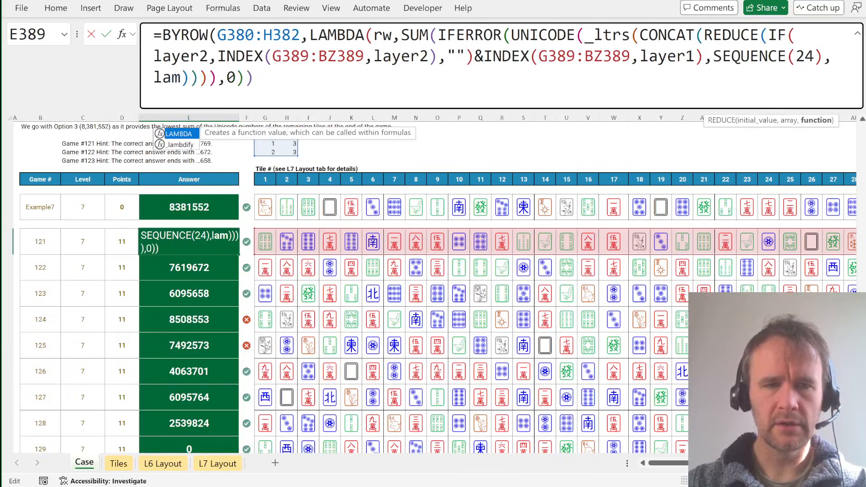
{"action": "key", "text": "Tab"}
{"action": "type", "text": "a,v,"}
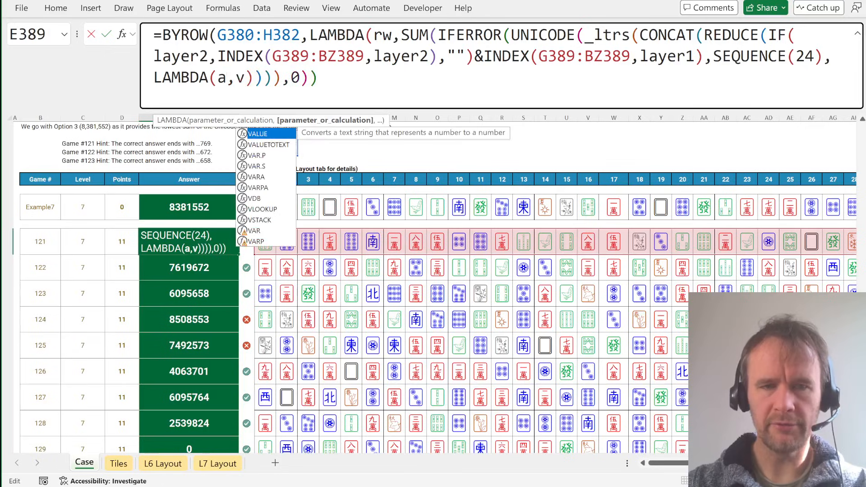
{"action": "type", "text": "on"}
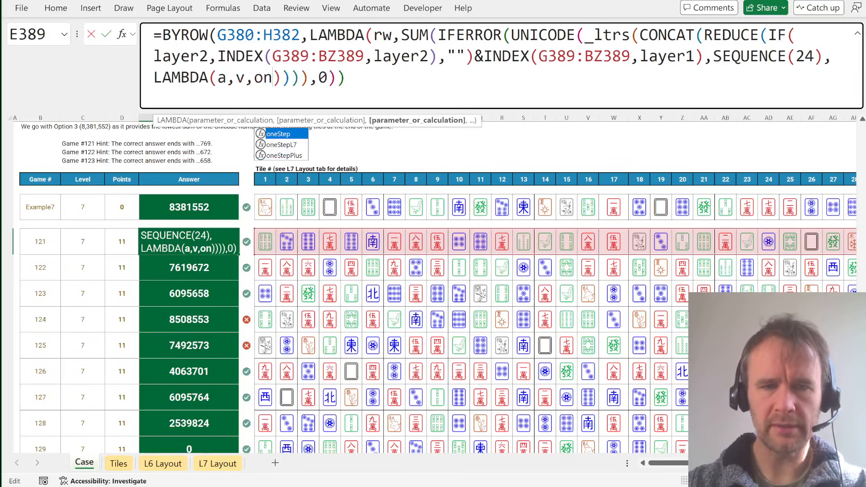
{"action": "key", "text": "Down"}
{"action": "key", "text": "Tab"}
{"action": "type", "text": "a,"}
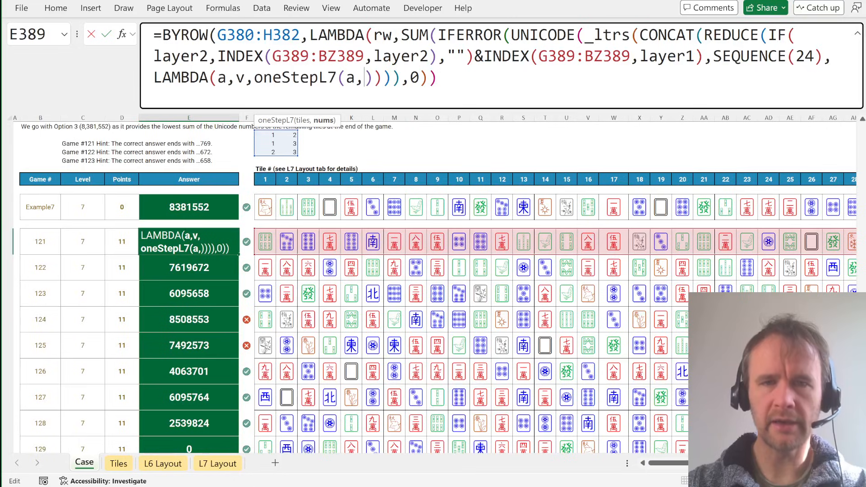
{"action": "type", "text": "rw"}
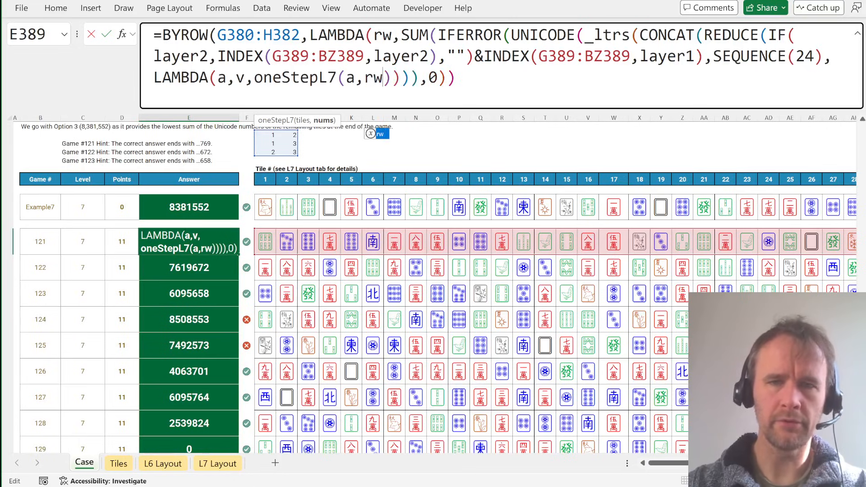
{"action": "type", "text": "))"}
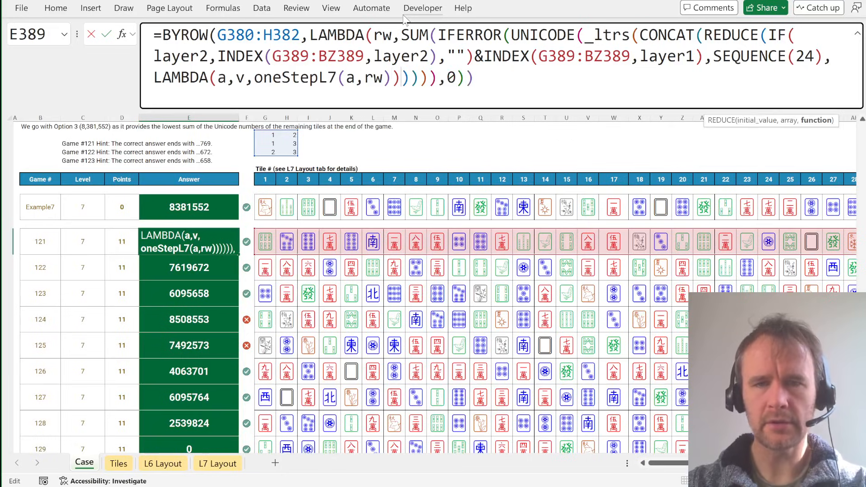
Step: Close the outer LAMBDA and BYROW in E389, wrap the whole formula in MIN, and commit it
{"action": "key", "text": "End"}
{"action": "type", "text": "))"}
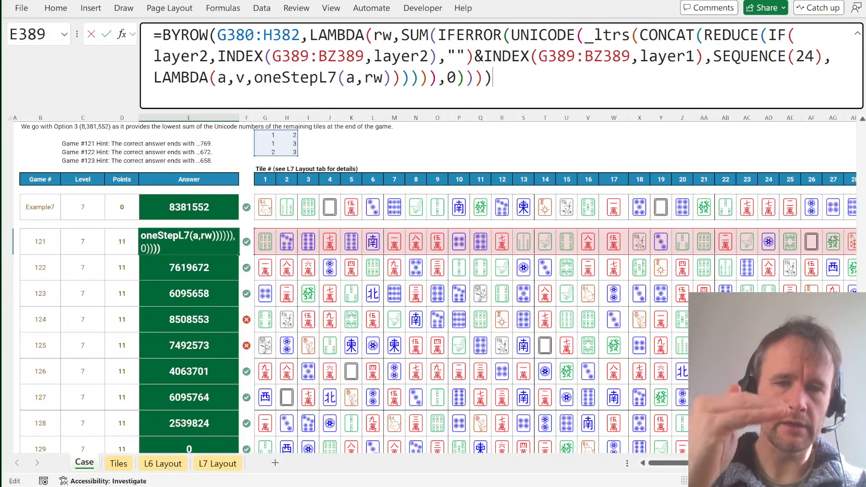
{"action": "key", "text": "ctrl+Home"}
{"action": "key", "text": "Right"}
{"action": "type", "text": "min"}
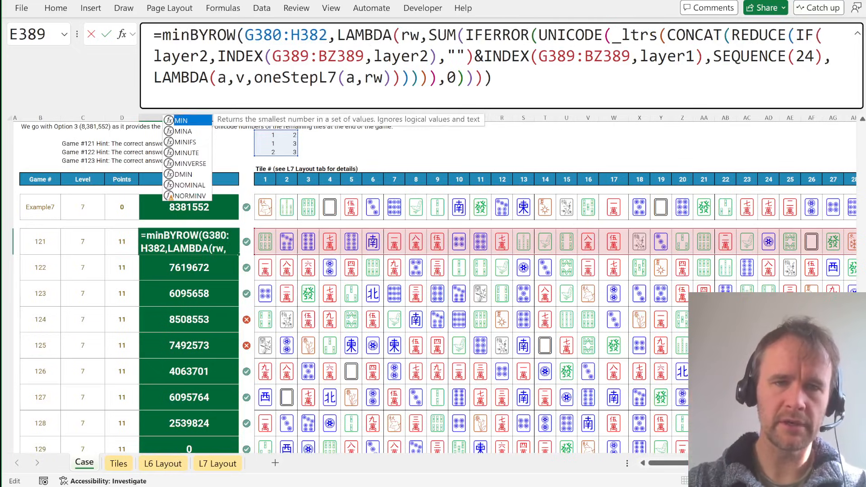
{"action": "key", "text": "Tab"}
{"action": "key", "text": "ctrl+End"}
{"action": "type", "text": ")"}
{"action": "key", "text": "Return"}
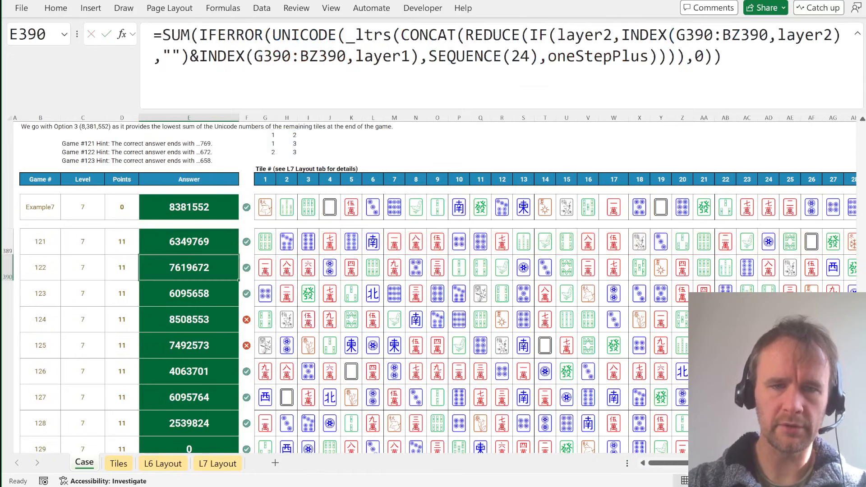
Step: Fill the MIN(BYROW formula from E389 down through E408 for all Level 7 games
{"action": "key", "text": "Up"}
{"action": "key", "text": "ctrl+shift+Down"}
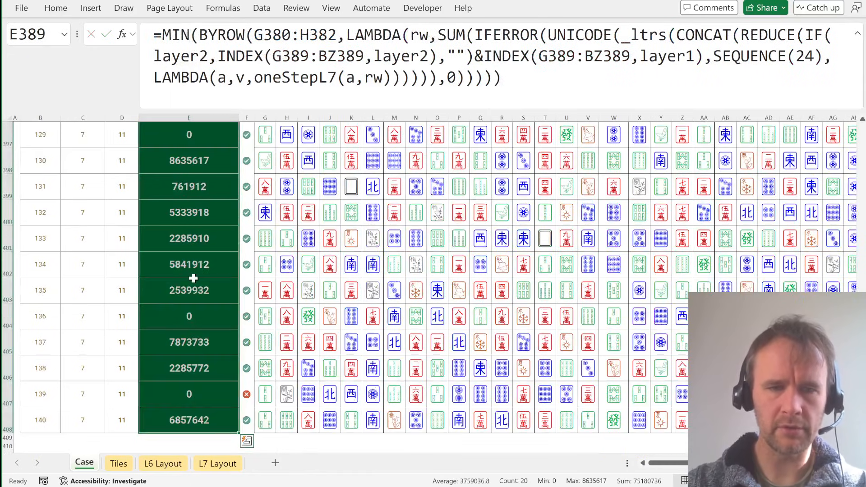
{"action": "scroll", "coordinate": [193, 276], "scroll_direction": "up", "scroll_amount": 2}
{"action": "scroll", "coordinate": [194, 278], "scroll_direction": "up", "scroll_amount": 2}
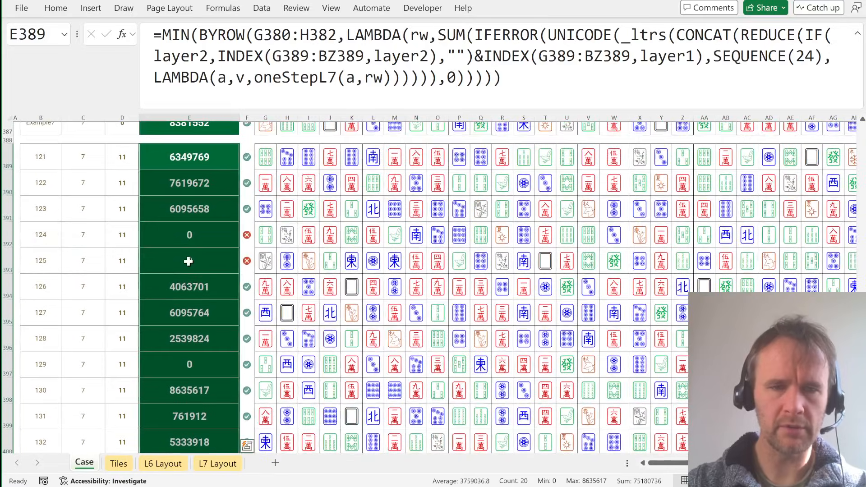
Step: Copy only the REDUCE expression from game 124's formula in E392 into G412 as a separate formula
{"action": "left_click", "coordinate": [194, 236]}
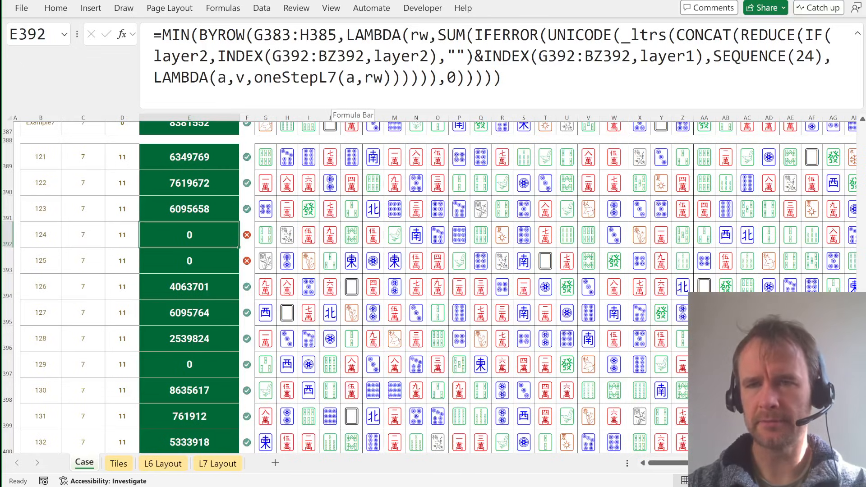
{"action": "left_click", "coordinate": [749, 35]}
{"action": "left_click", "coordinate": [721, 121]}
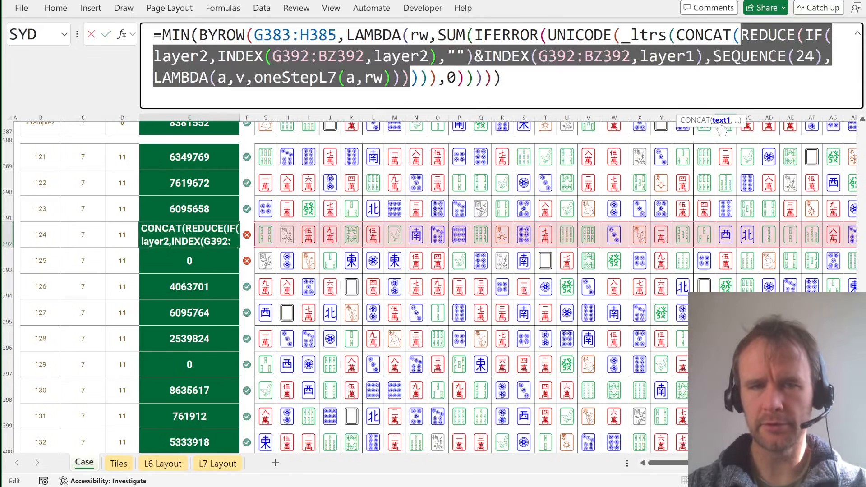
{"action": "key", "text": "Escape"}
{"action": "scroll", "coordinate": [306, 297], "scroll_direction": "down", "scroll_amount": 5}
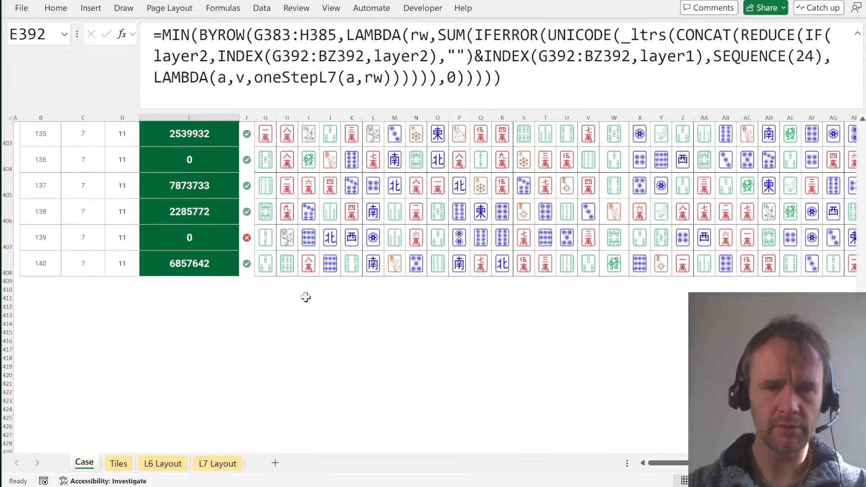
{"action": "scroll", "coordinate": [288, 292], "scroll_direction": "down", "scroll_amount": 1}
{"action": "left_click", "coordinate": [263, 289]}
{"action": "type", "text": "=REDUCE(IF(layer2,INDEX(G392:BZ392,layer2),\"\")&INDEX(G392:BZ392,layer1),SEQUENCE(24),LAMBDA(a,v,oneStepL7(a,rw)))"}
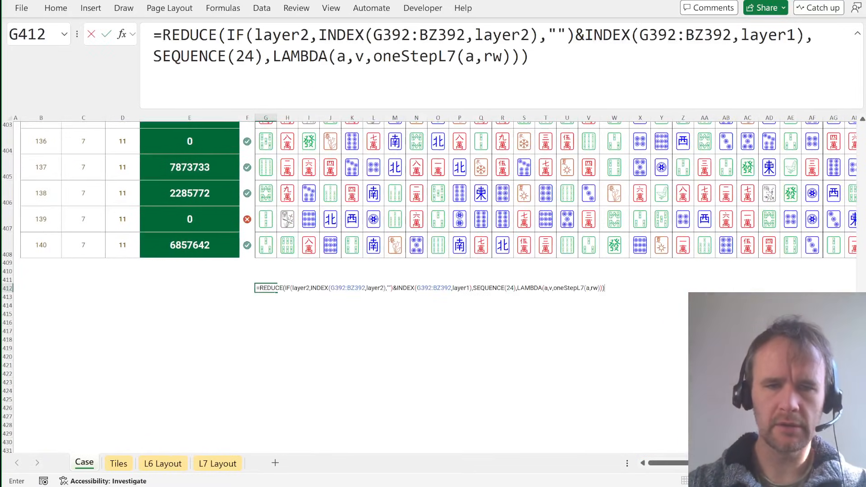
{"action": "key", "text": "Return"}
{"action": "left_click", "coordinate": [263, 288]}
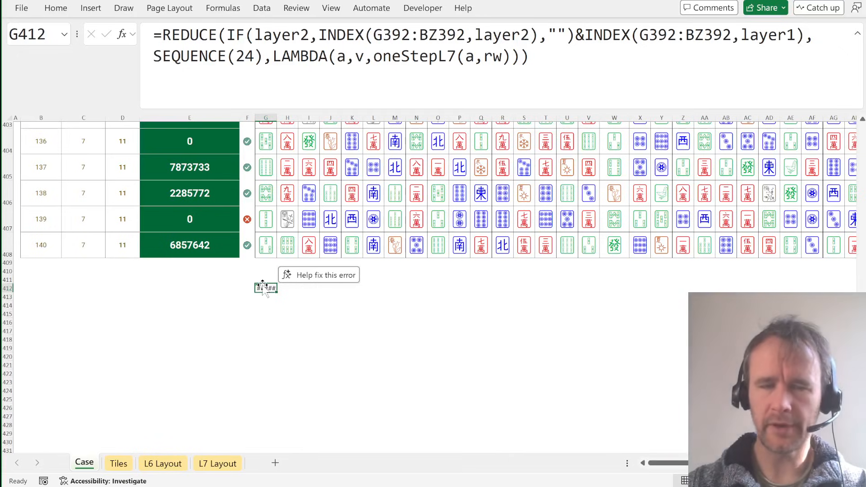
Step: Replace rw with {1,2} in the G412 formula and commit it
{"action": "double_click", "coordinate": [493, 57]}
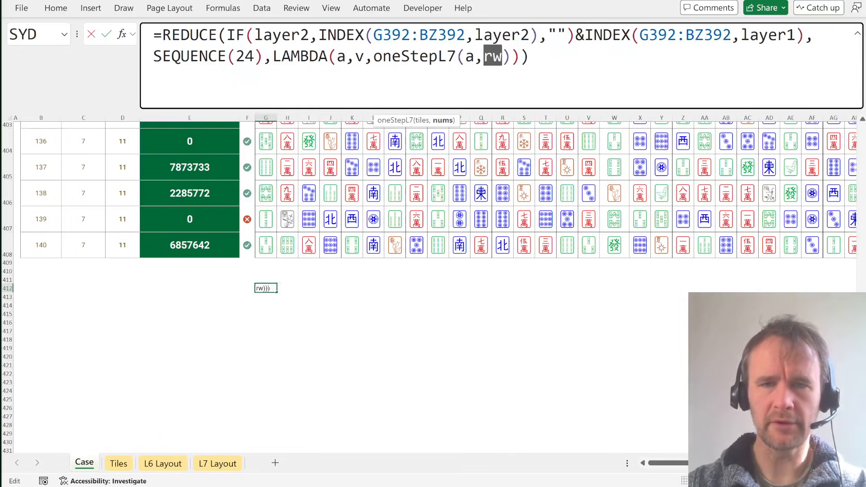
{"action": "type", "text": "{1,2}"}
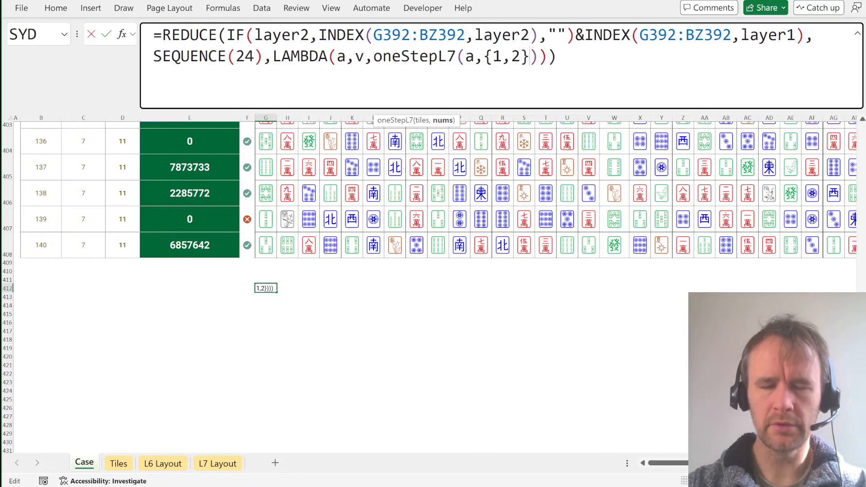
{"action": "key", "text": "Return"}
{"action": "key", "text": "Up"}
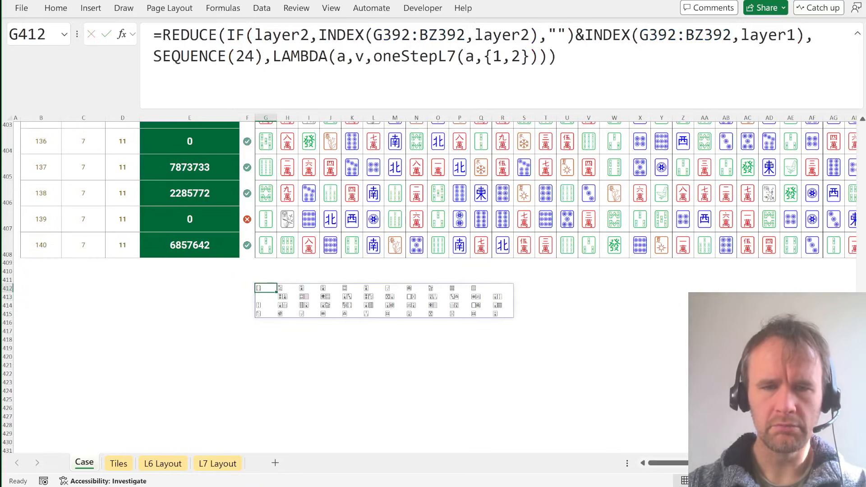
Step: Copy the SUM(IFERROR(UNICODE(_ltrs(CONCAT( opening from the formula in E408, leaving that formula as it is
{"action": "key", "text": "Up"}
{"action": "key", "text": "Left"}
{"action": "key", "text": "Left"}
{"action": "key", "text": "Up"}
{"action": "key", "text": "Up"}
{"action": "key", "text": "Up"}
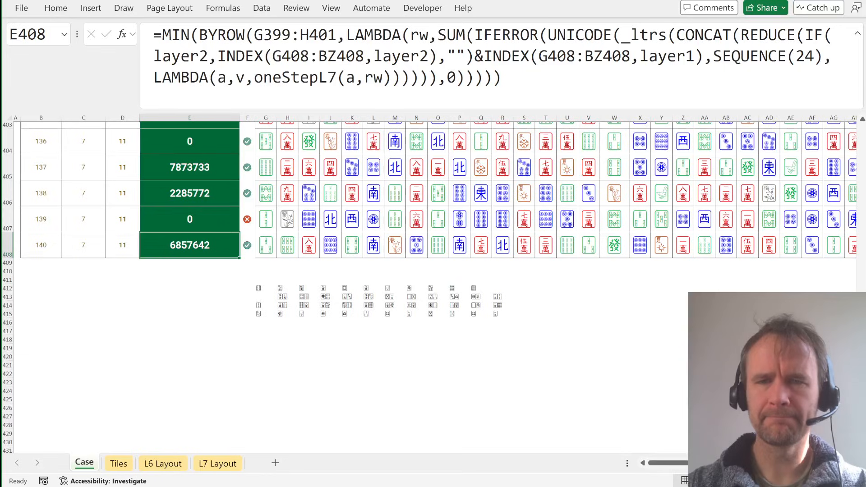
{"action": "left_click_drag", "start_coordinate": [438, 35], "coordinate": [741, 35]}
{"action": "key", "text": "ctrl+c"}
{"action": "key", "text": "Escape"}
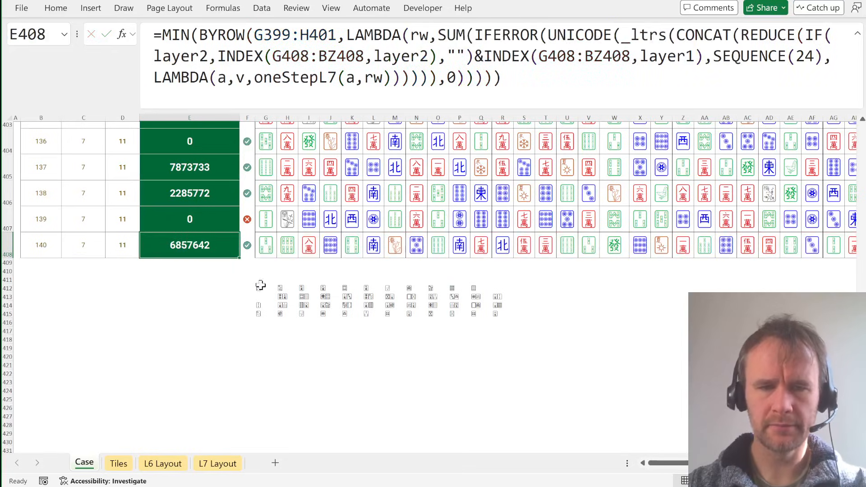
Step: Wrap the REDUCE formula in G412 in SUM(IFERROR(UNICODE(_ltrs(CONCAT(, with 0 as the error fallback, and commit it
{"action": "left_click", "coordinate": [262, 287]}
{"action": "left_click", "coordinate": [162, 36]}
{"action": "key", "text": "ctrl+v"}
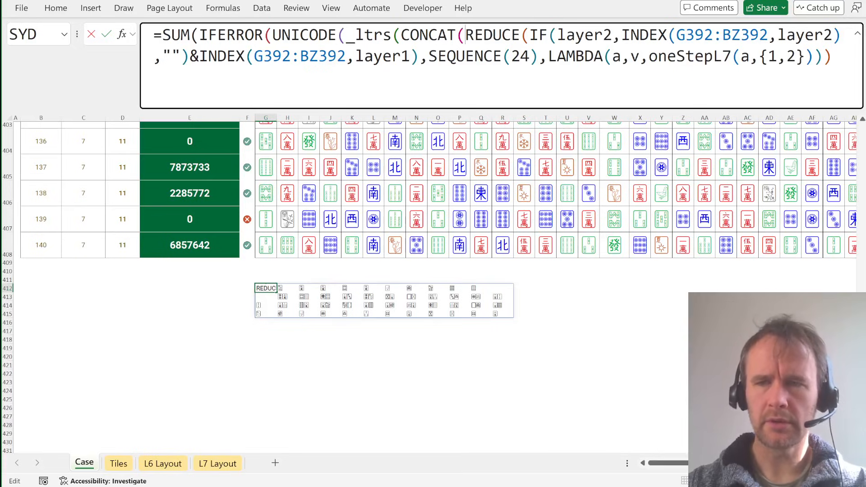
{"action": "key", "text": "ctrl+End"}
{"action": "type", "text": "))"}
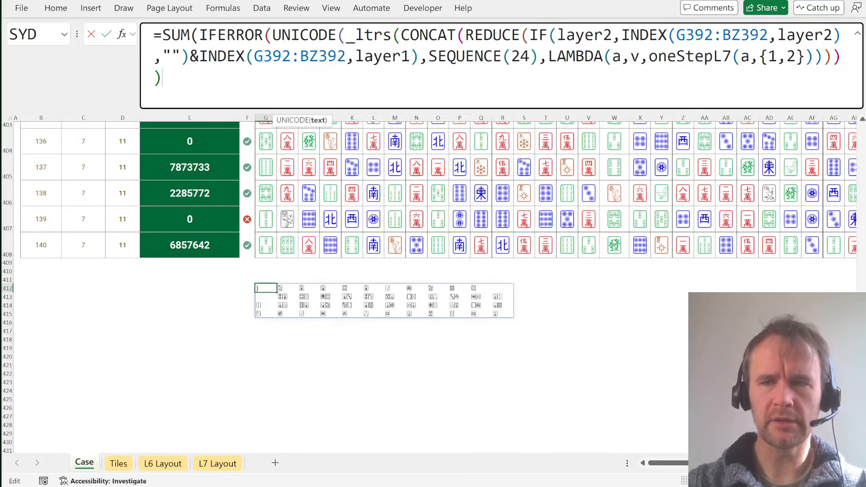
{"action": "type", "text": "),0)"}
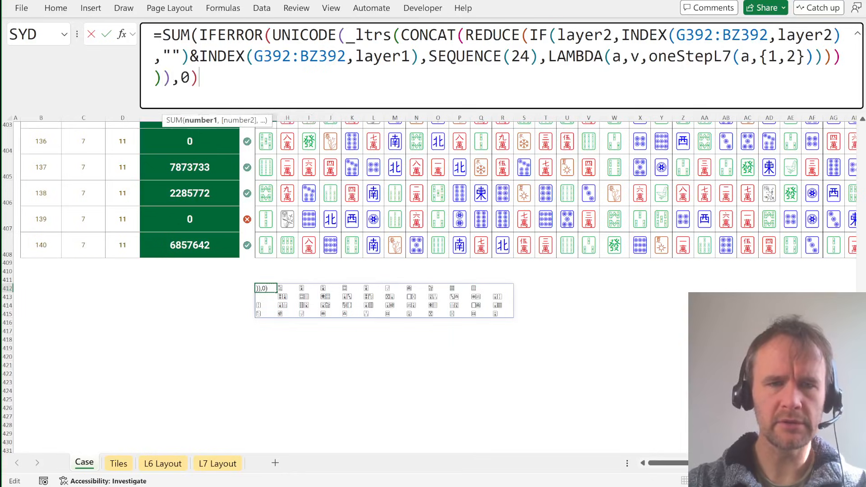
{"action": "type", "text": ")"}
{"action": "key", "text": "Return"}
{"action": "key", "text": "Up"}
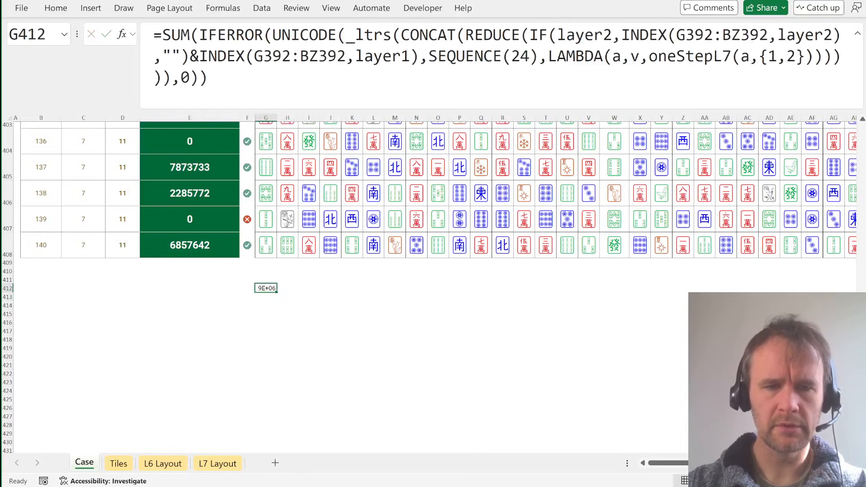
Step: Change the number pair in the G412 test formula to {1,3} and recalculate it
{"action": "left_click", "coordinate": [796, 56]}
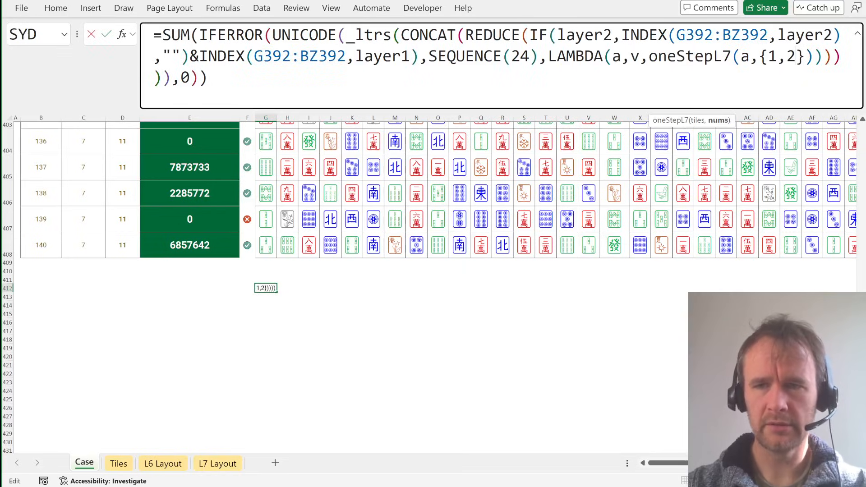
{"action": "key", "text": "BackSpace"}
{"action": "type", "text": "3"}
{"action": "key", "text": "Return"}
{"action": "key", "text": "Up"}
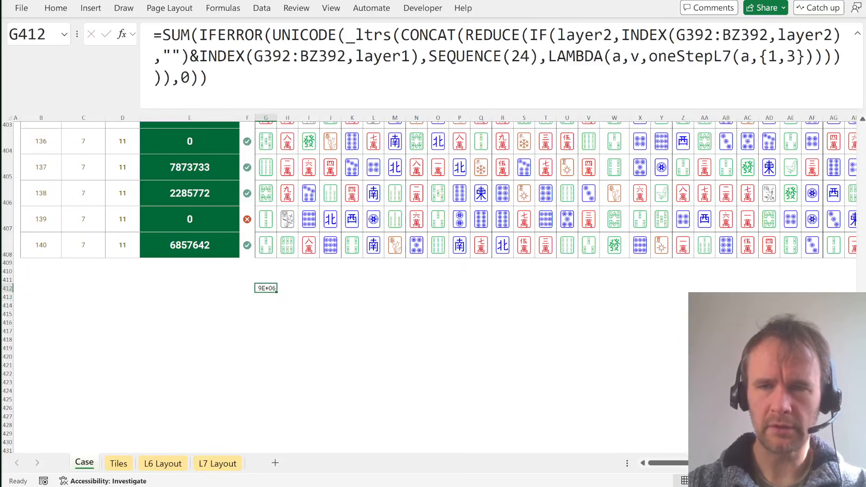
Step: Change the number pair in the G412 test formula to {2,3} and recalculate it
{"action": "left_click", "coordinate": [796, 57]}
{"action": "key", "text": "Delete"}
{"action": "type", "text": "2"}
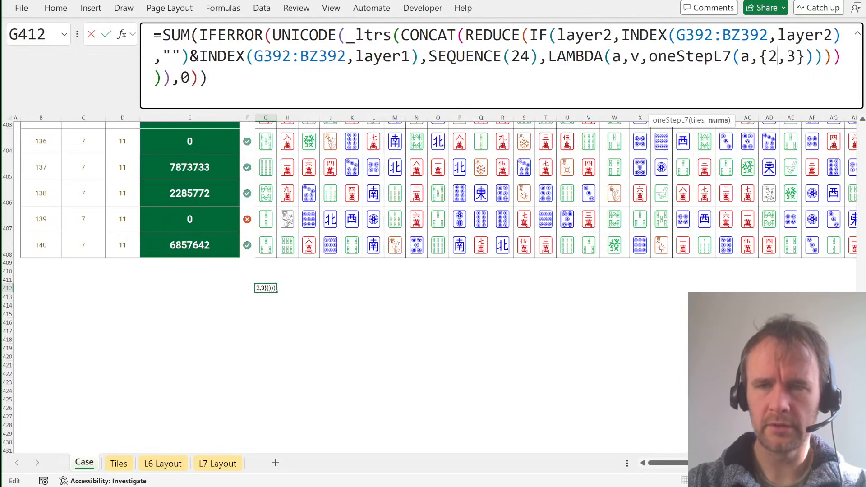
{"action": "key", "text": "Return"}
{"action": "key", "text": "Up"}
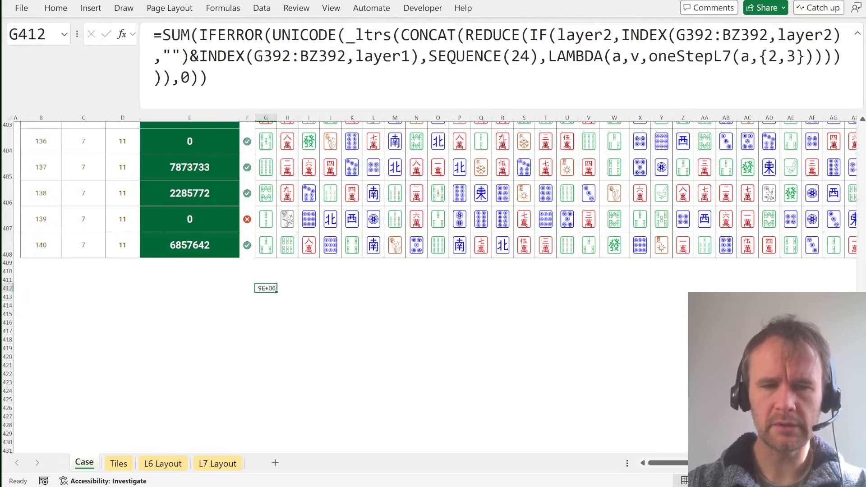
Step: Inspect the formula for game 139 in E407, checking which ranges BYROW and INDEX refer to
{"action": "key", "text": "Up"}
{"action": "key", "text": "Up"}
{"action": "key", "text": "Up"}
{"action": "key", "text": "Left"}
{"action": "key", "text": "Left"}
{"action": "key", "text": "Up"}
{"action": "key", "text": "Up"}
{"action": "key", "text": "Up"}
{"action": "key", "text": "Down"}
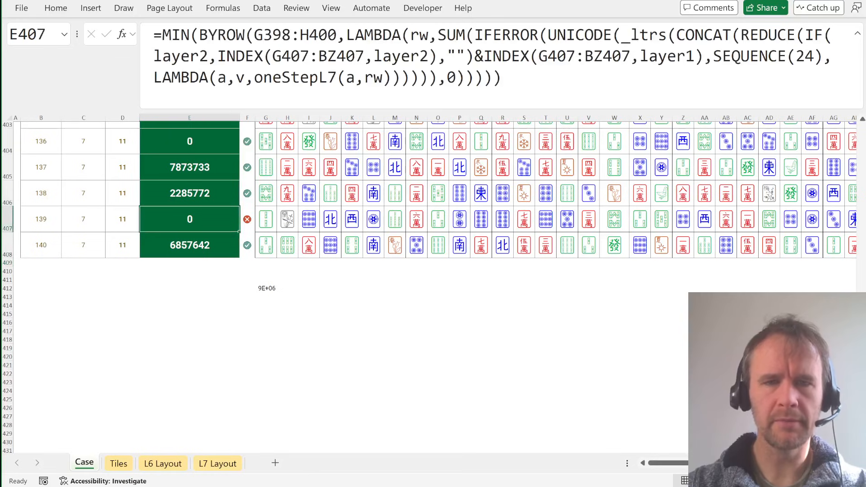
{"action": "left_click", "coordinate": [383, 56]}
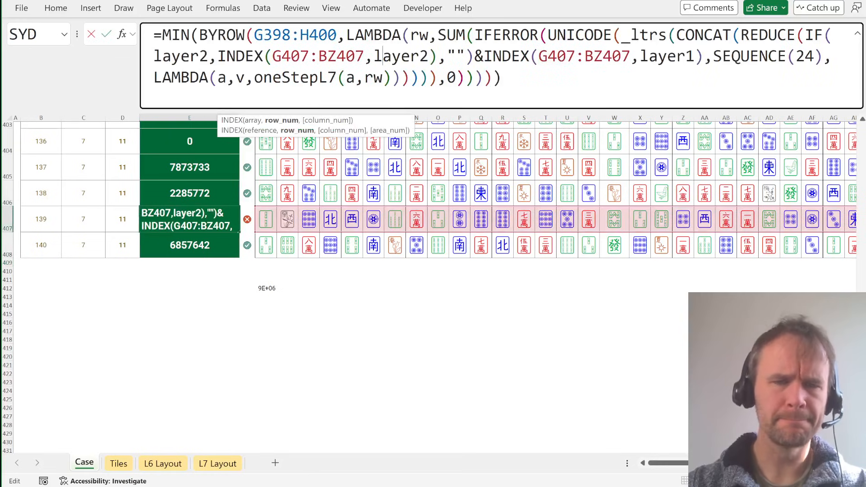
{"action": "key", "text": "Escape"}
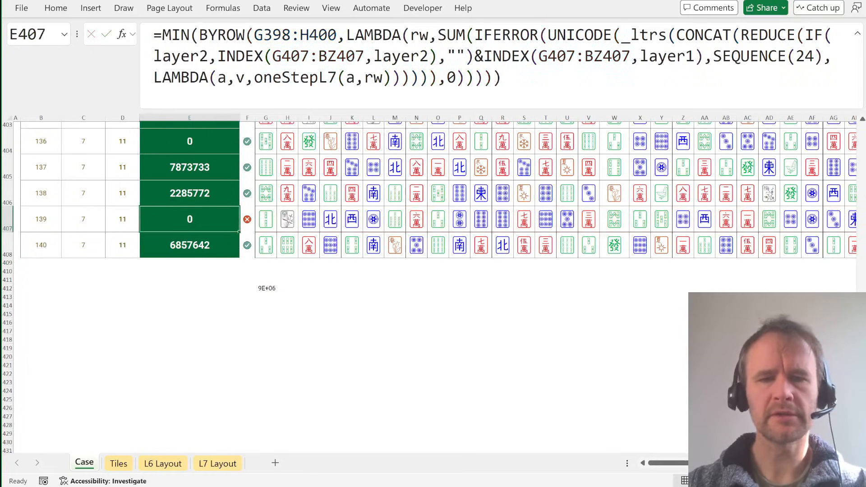
Step: Make the BYROW range in game 121's formula in E389 absolute as $G$380:$H$382 and commit it
{"action": "key", "text": "ctrl+Up"}
{"action": "key", "text": "ctrl+Up"}
{"action": "key", "text": "ctrl+Up"}
{"action": "key", "text": "ctrl+Down"}
{"action": "key", "text": "ctrl+Down"}
{"action": "key", "text": "ctrl+Down"}
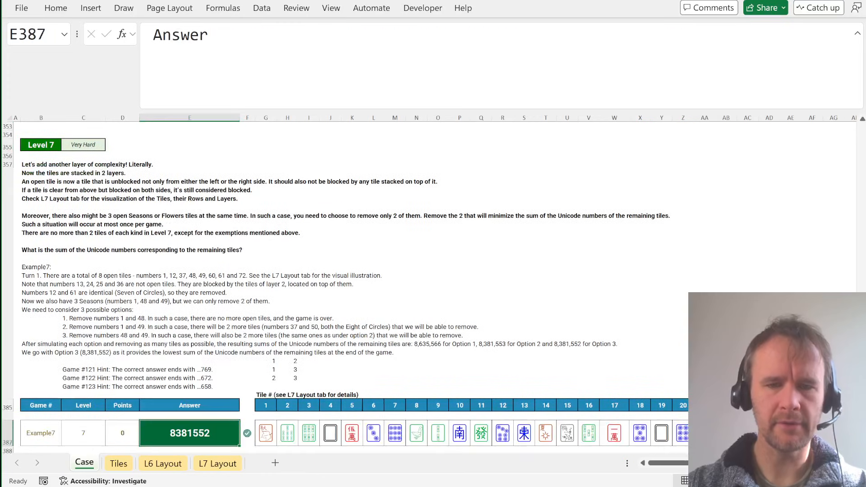
{"action": "left_click", "coordinate": [282, 35]}
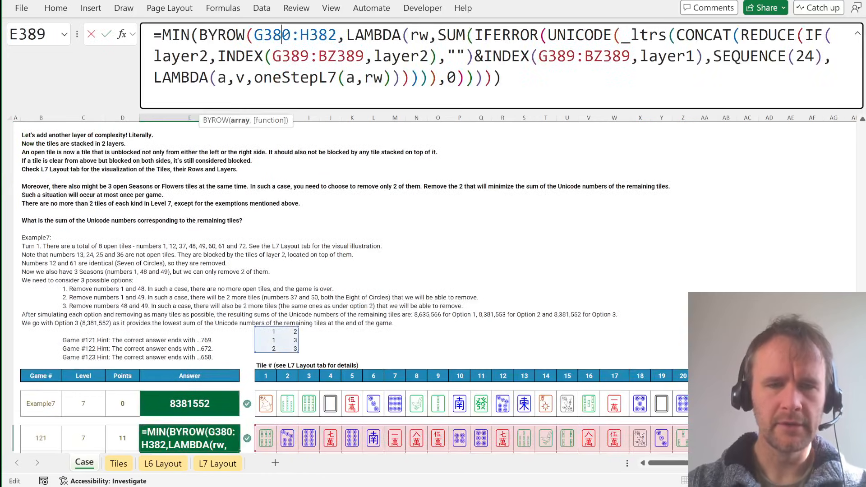
{"action": "left_click_drag", "start_coordinate": [273, 35], "coordinate": [336, 35]}
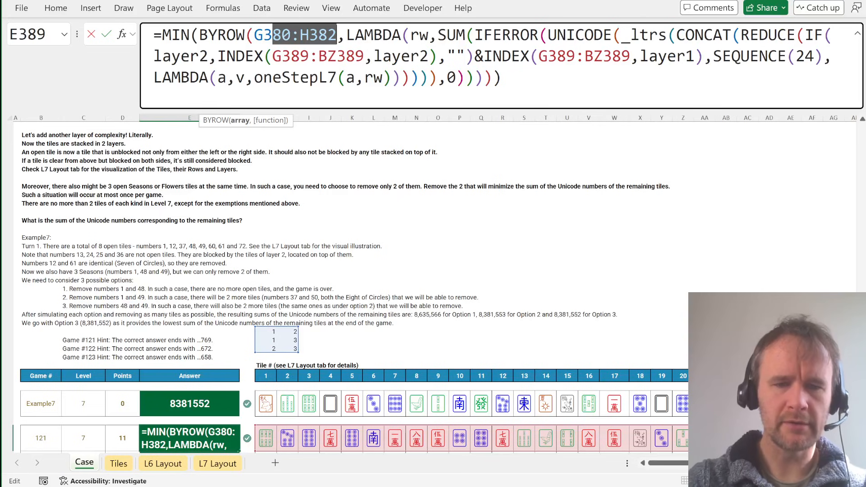
{"action": "key", "text": "F4"}
{"action": "key", "text": "Return"}
Step: Fill the formula with the absolute range from E389 down through E408
{"action": "key", "text": "Up"}
{"action": "key", "text": "ctrl+shift+Down"}
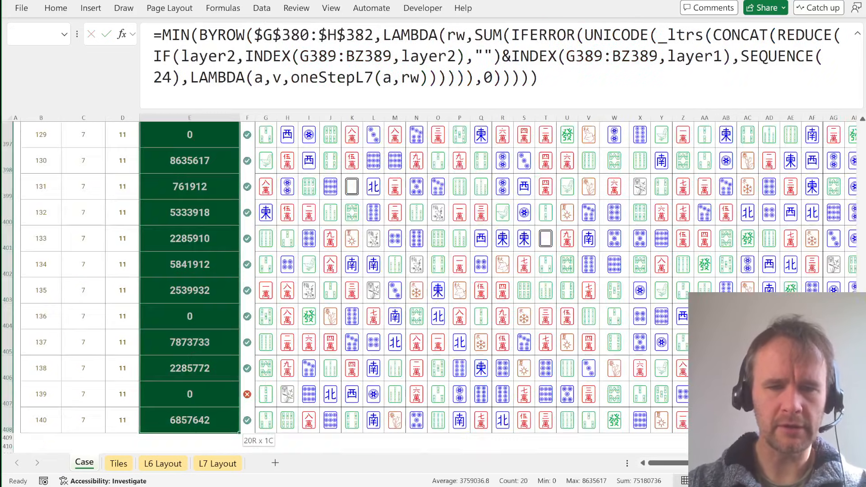
{"action": "key", "text": "ctrl+d"}
{"action": "scroll", "coordinate": [230, 366], "scroll_direction": "down", "scroll_amount": 2}
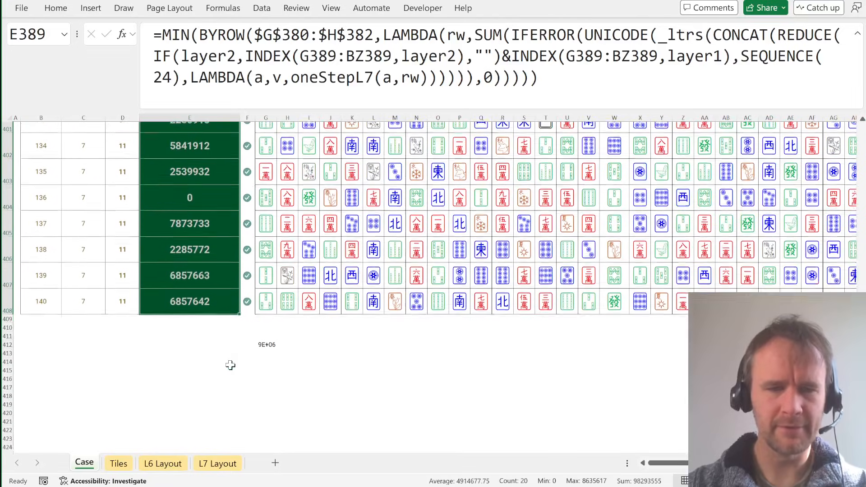
Step: Clear the test formula from G412 below the Level 7 games
{"action": "left_click", "coordinate": [258, 345]}
{"action": "key", "text": "Delete"}
{"action": "key", "text": "Left"}
{"action": "key", "text": "Left"}
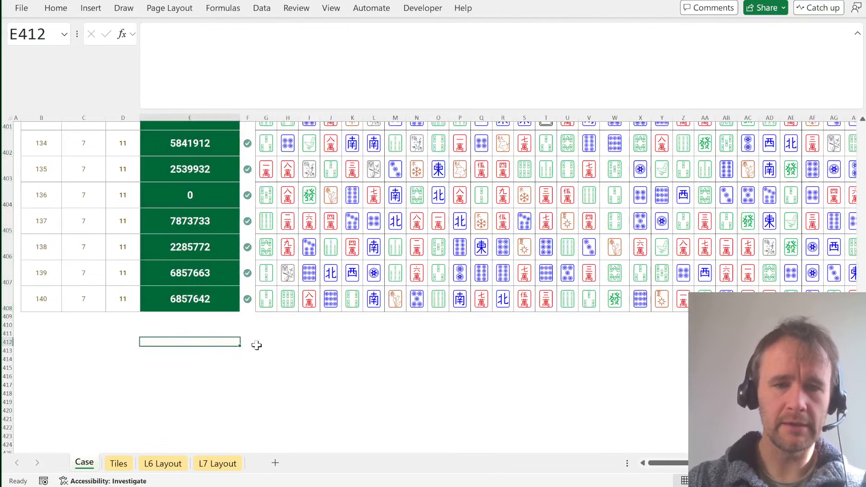
Step: Replace the $G$380:$H$382 reference in E389's formula with the array constant {1,2;1,3;2,3} and commit it
{"action": "key", "text": "ctrl+Up"}
{"action": "key", "text": "ctrl+Up"}
{"action": "key", "text": "Up"}
{"action": "key", "text": "Up"}
{"action": "key", "text": "Up"}
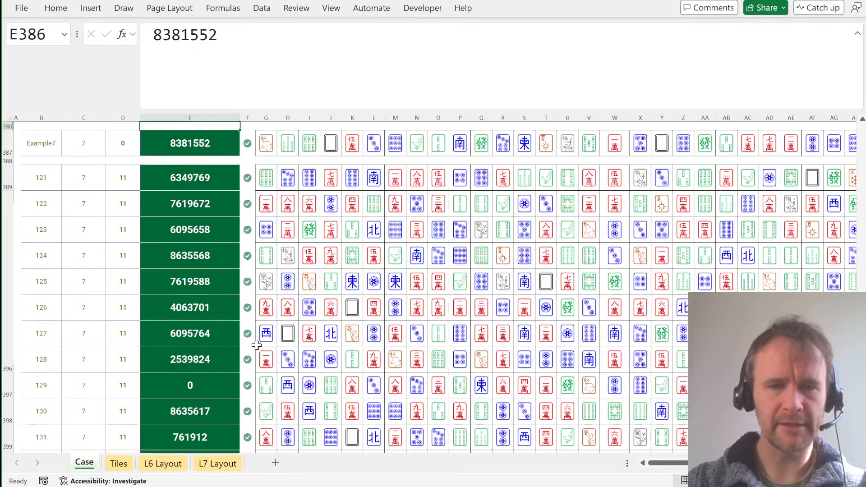
{"action": "key", "text": "Up"}
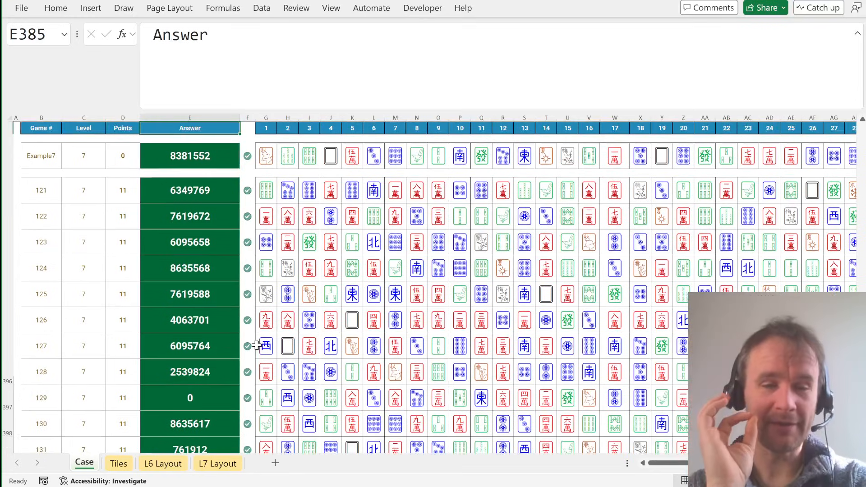
{"action": "left_click", "coordinate": [180, 188]}
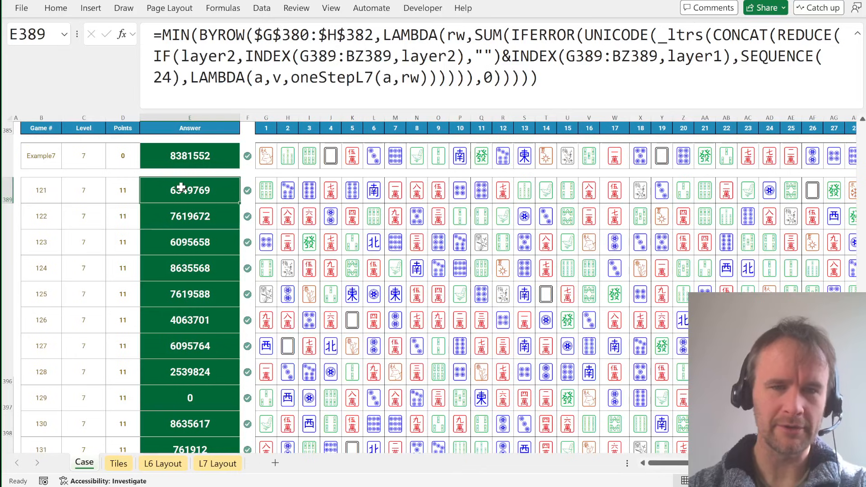
{"action": "scroll", "coordinate": [180, 188], "scroll_direction": "up", "scroll_amount": 1}
{"action": "scroll", "coordinate": [181, 187], "scroll_direction": "up", "scroll_amount": 2}
{"action": "left_click", "coordinate": [272, 36]}
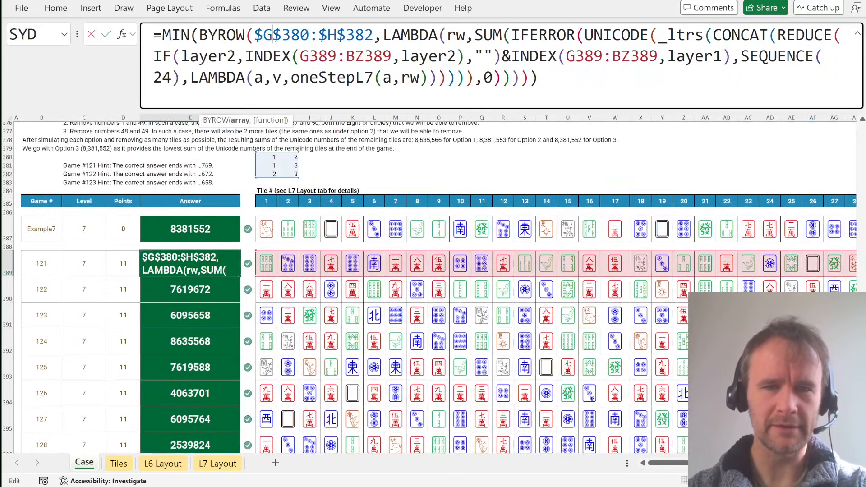
{"action": "left_click_drag", "start_coordinate": [255, 35], "coordinate": [374, 35]}
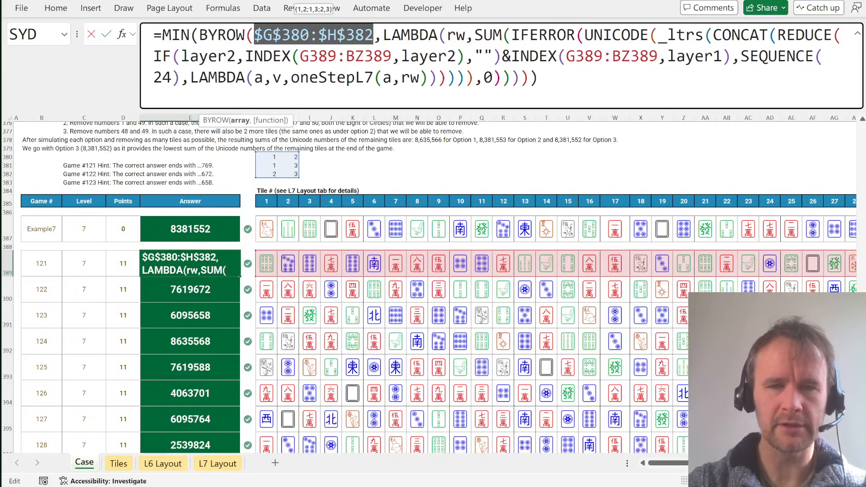
{"action": "key", "text": "F9"}
{"action": "key", "text": "Return"}
{"action": "scroll", "coordinate": [433, 289], "scroll_direction": "down", "scroll_amount": 4}
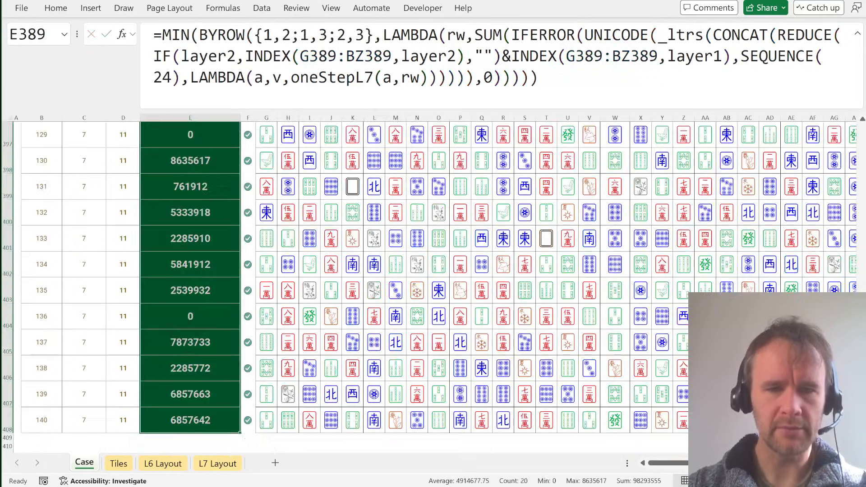